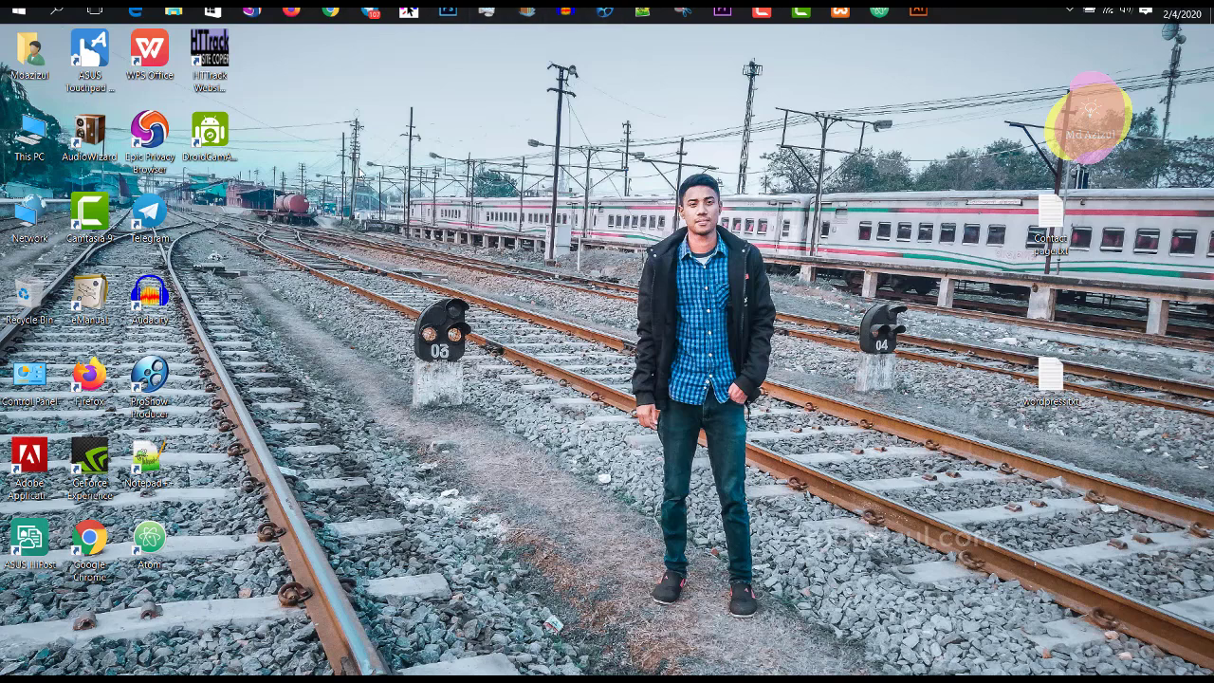
Start the Apache and MySQL modules in the XAMPP Control Panel and return to the Chrome browser.
{"action": "left_click", "coordinate": [335, 15]}
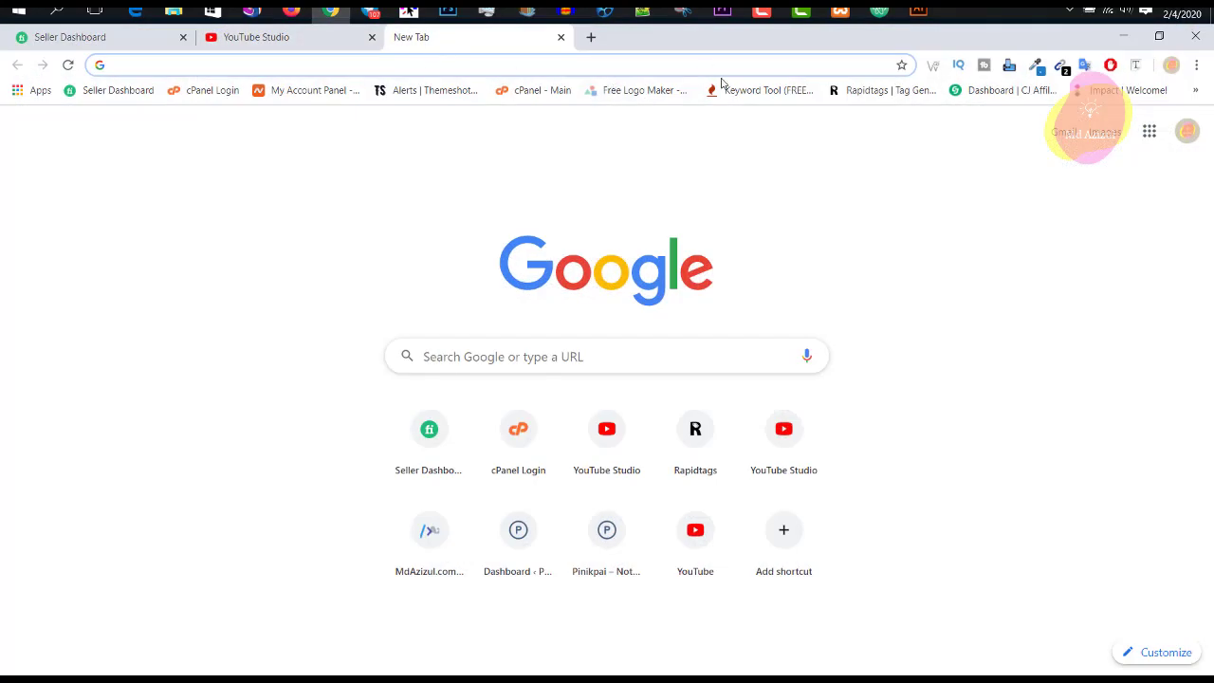
{"action": "left_click", "coordinate": [837, 11]}
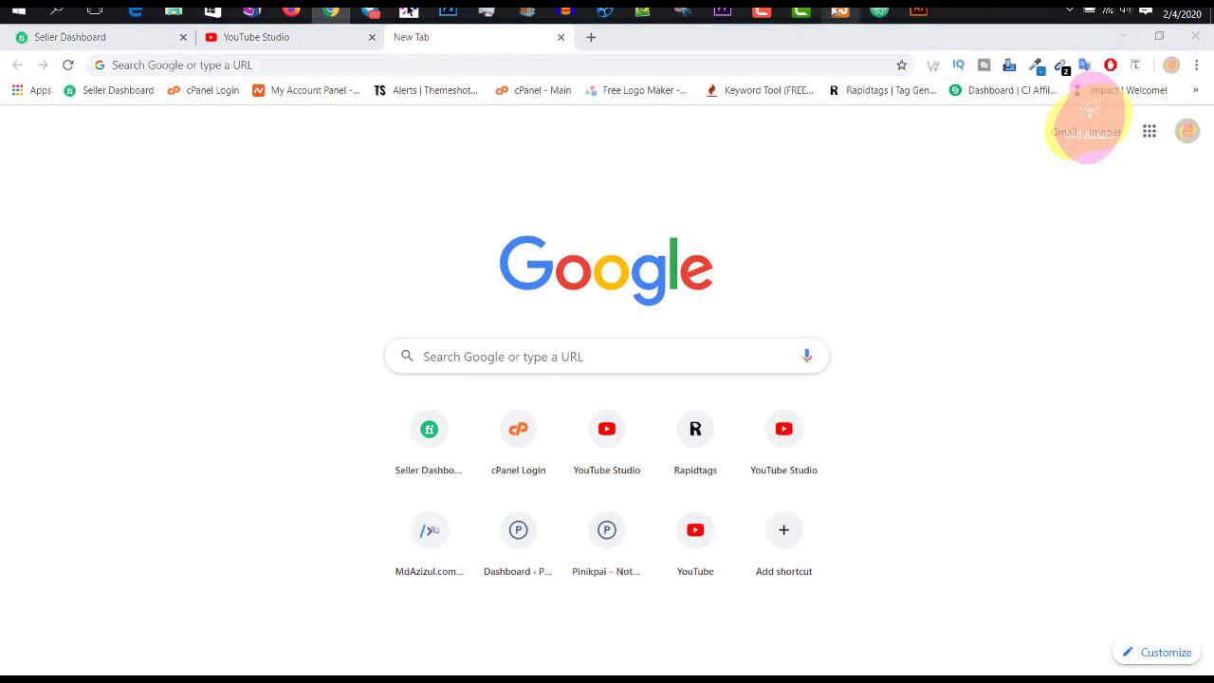
{"action": "left_click", "coordinate": [447, 128]}
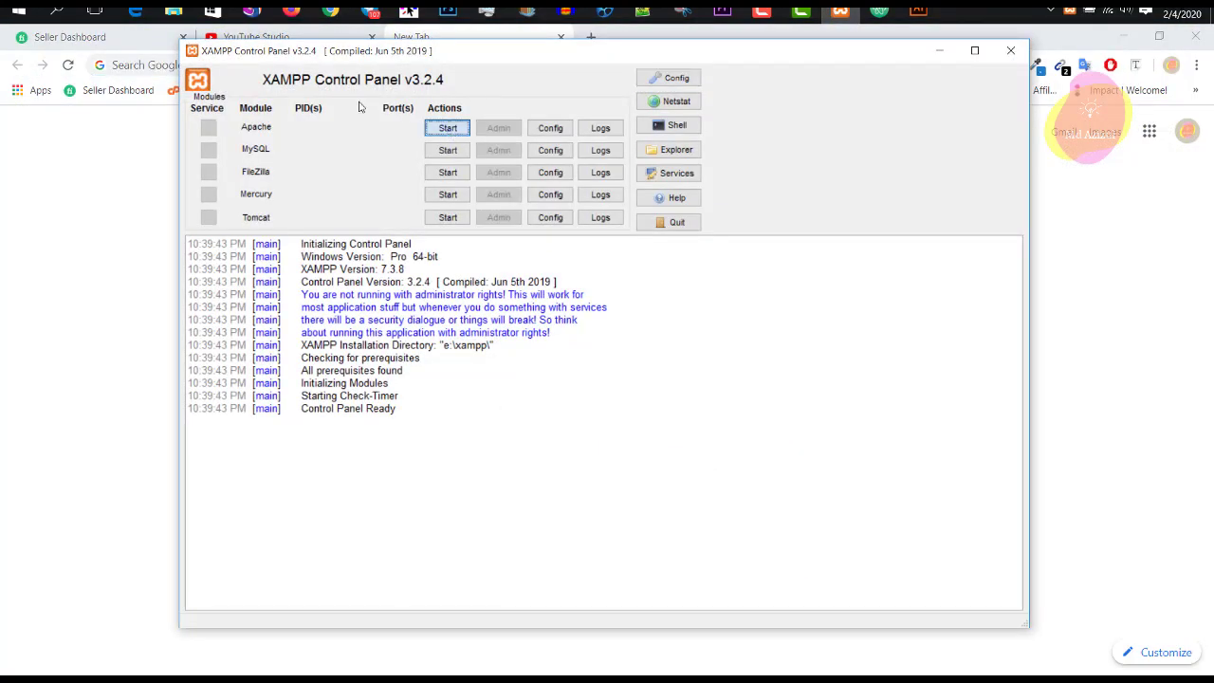
{"action": "left_click", "coordinate": [445, 152]}
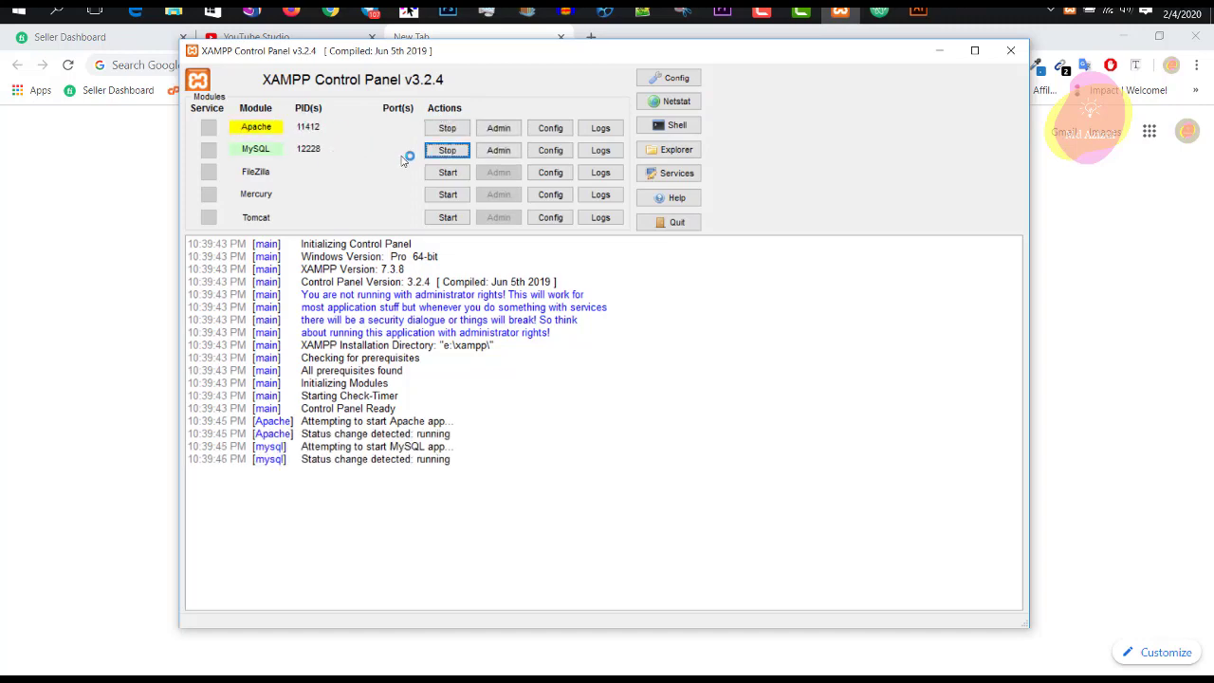
{"action": "left_click", "coordinate": [937, 53]}
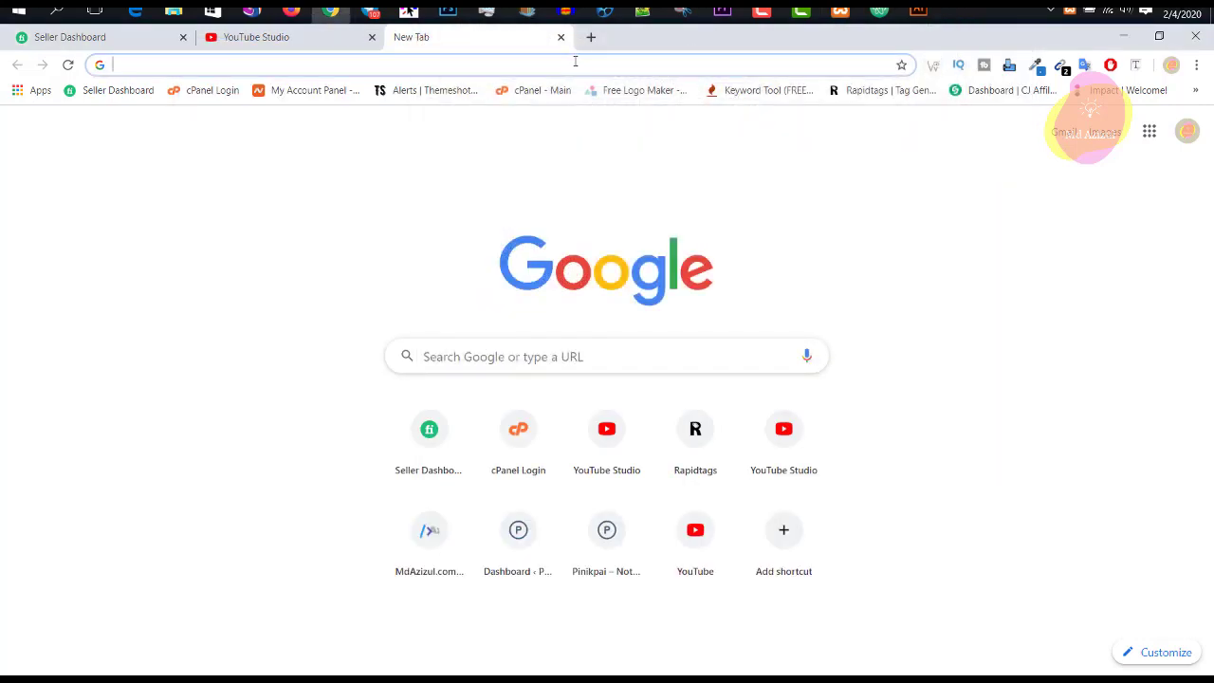
Load localhost in the current tab and localhost/wp/wp-admin/ in a new tab.
{"action": "type", "text": "loc"}
{"action": "key", "text": "Return"}
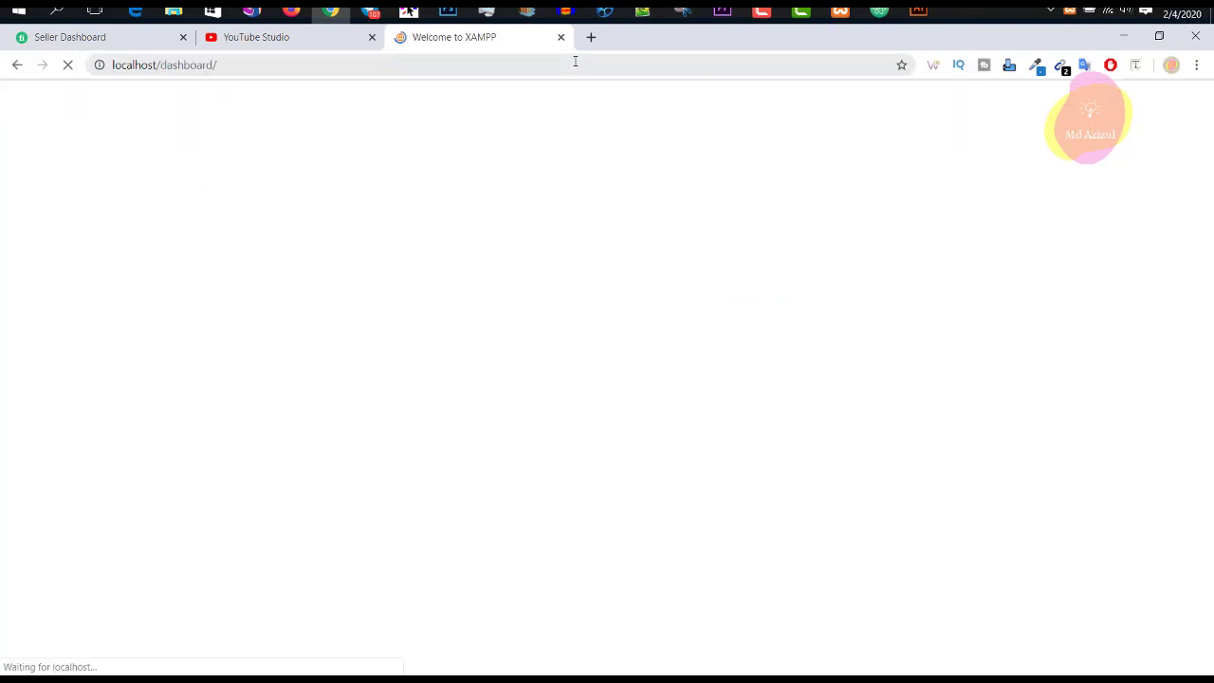
{"action": "left_click", "coordinate": [589, 39]}
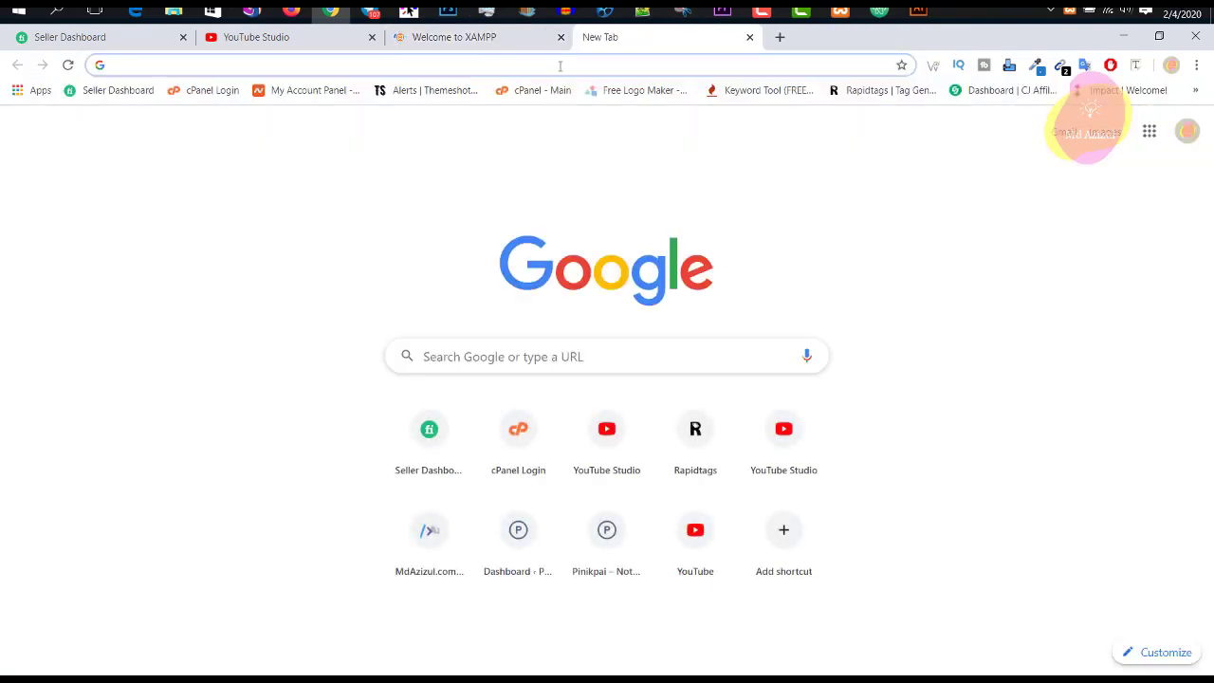
{"action": "type", "text": "loc"}
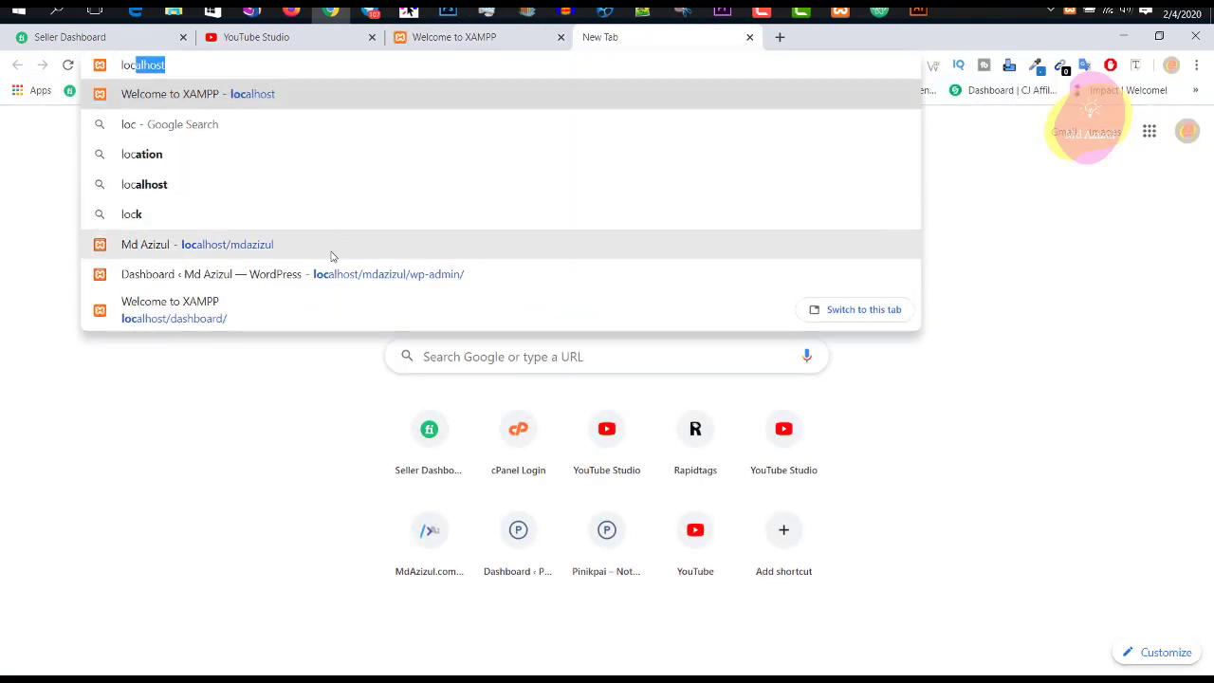
{"action": "left_click", "coordinate": [258, 67]}
{"action": "type", "text": "/wp"}
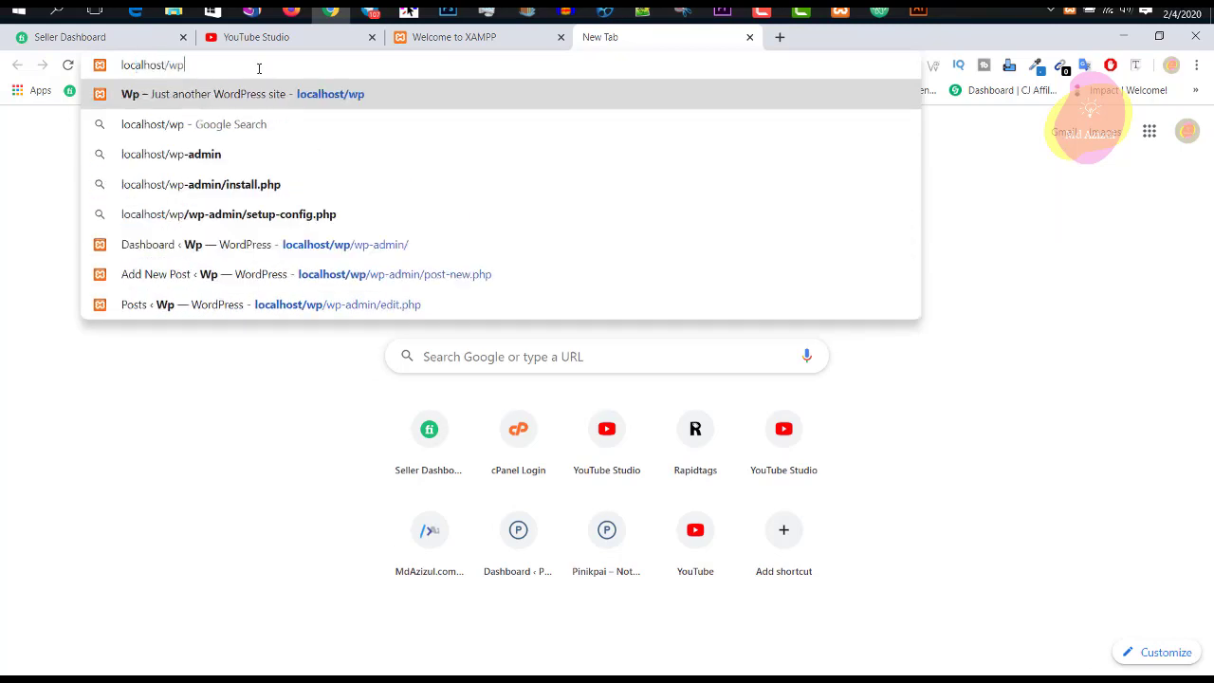
{"action": "left_click", "coordinate": [383, 239]}
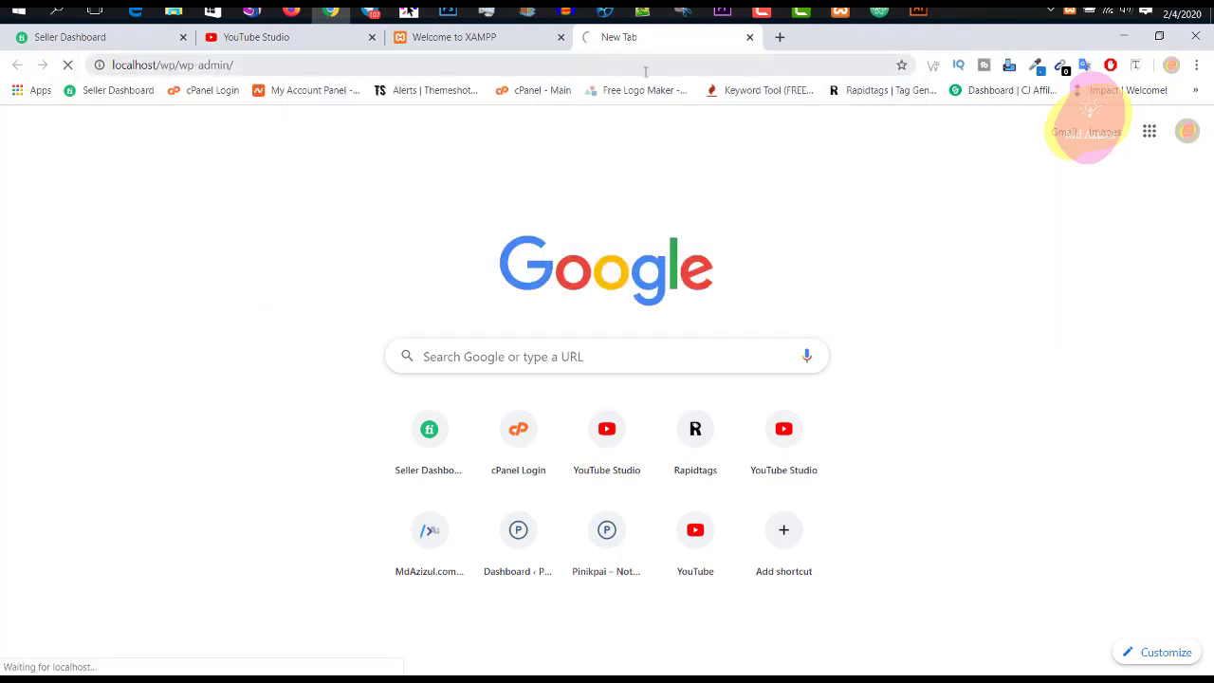
Load localhost/wp in the XAMPP welcome tab and look through the site's posts and footer widgets.
{"action": "left_click", "coordinate": [513, 43]}
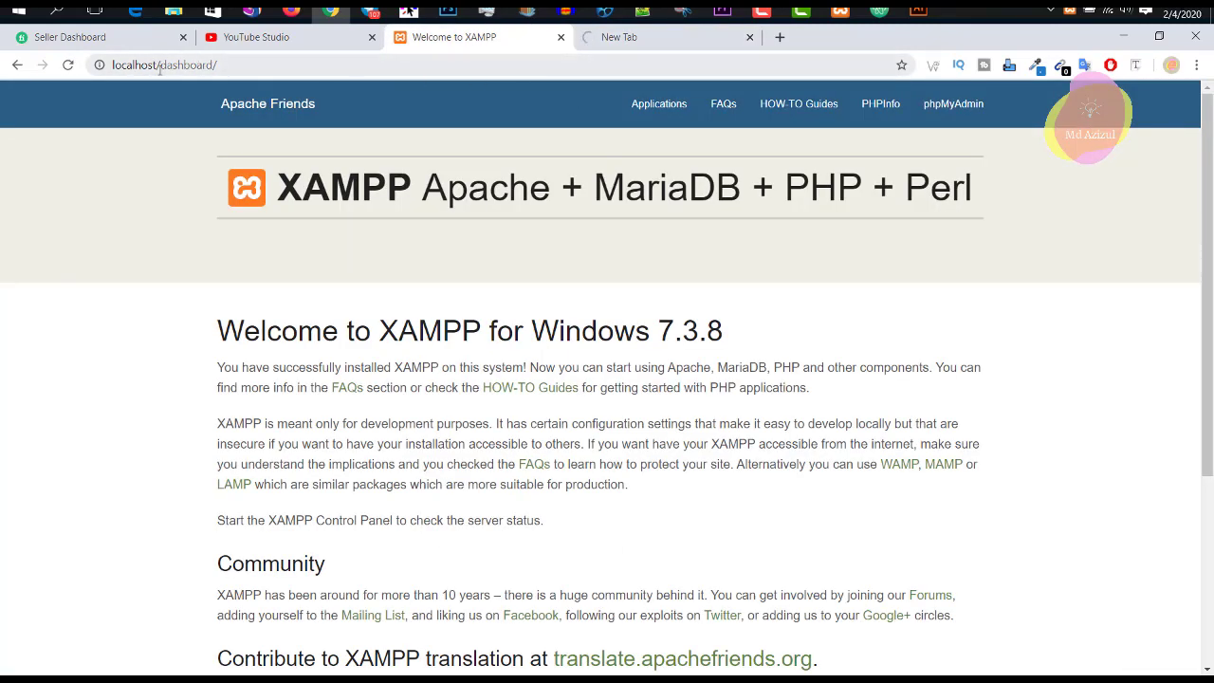
{"action": "left_click_drag", "start_coordinate": [160, 64], "coordinate": [329, 68]}
{"action": "type", "text": "wp"}
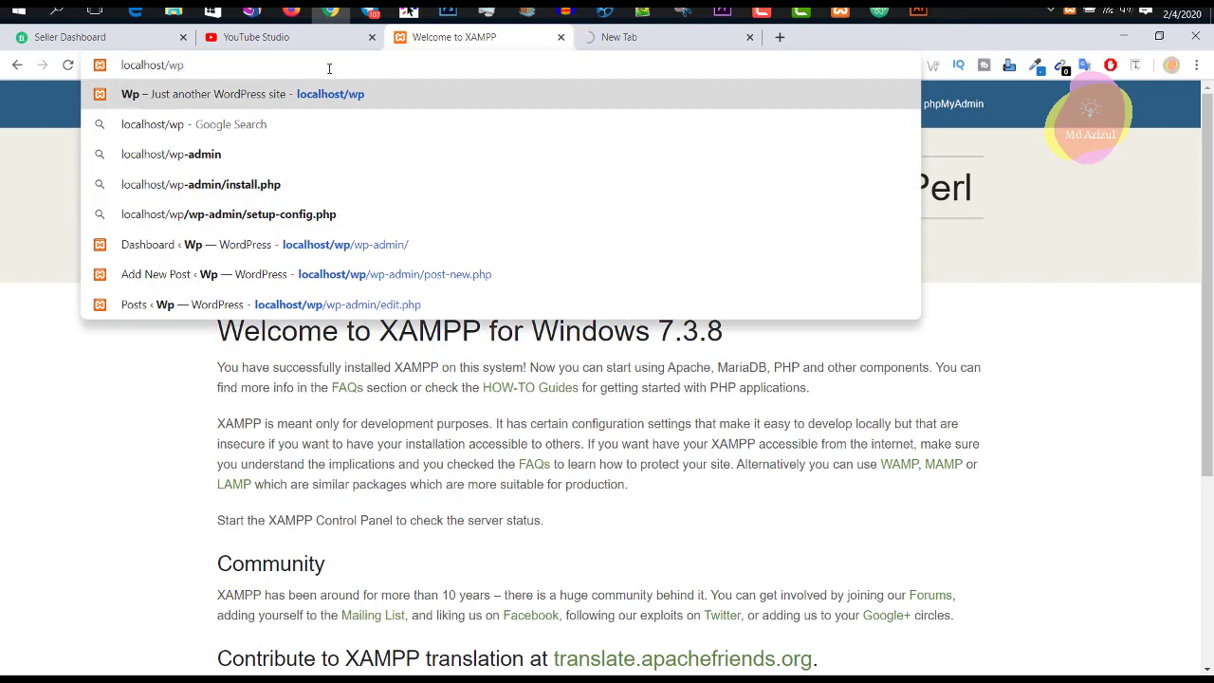
{"action": "key", "text": "Return"}
{"action": "left_click", "coordinate": [685, 45]}
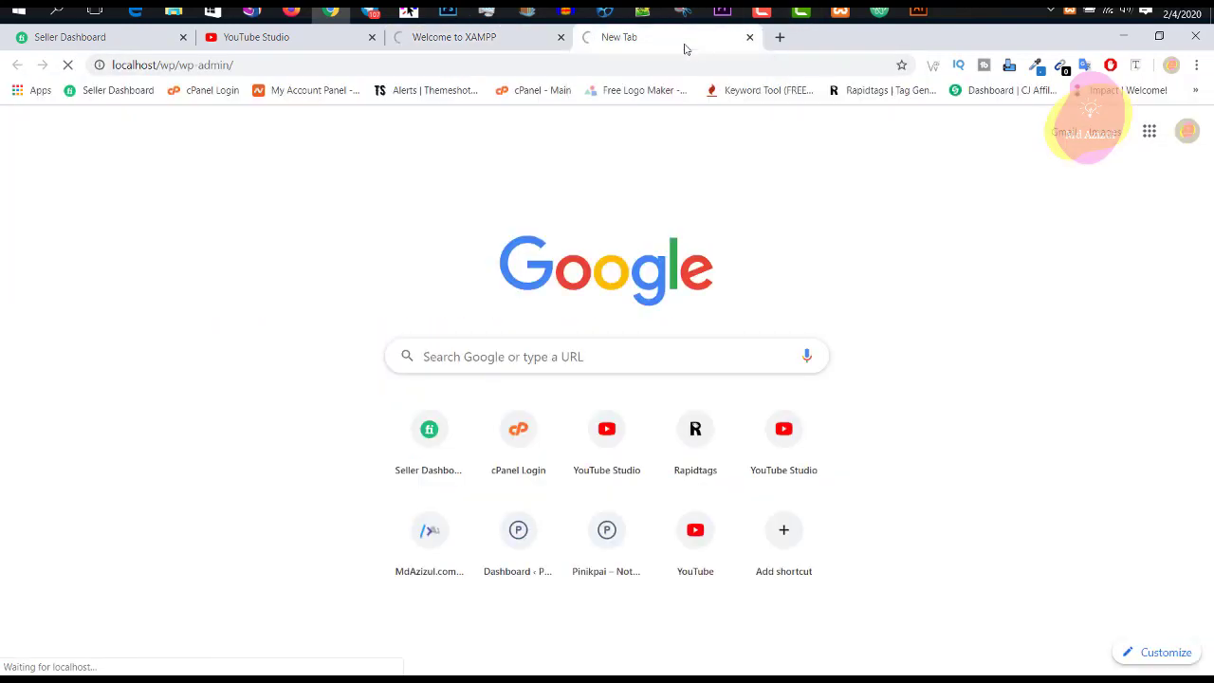
{"action": "left_click", "coordinate": [515, 43]}
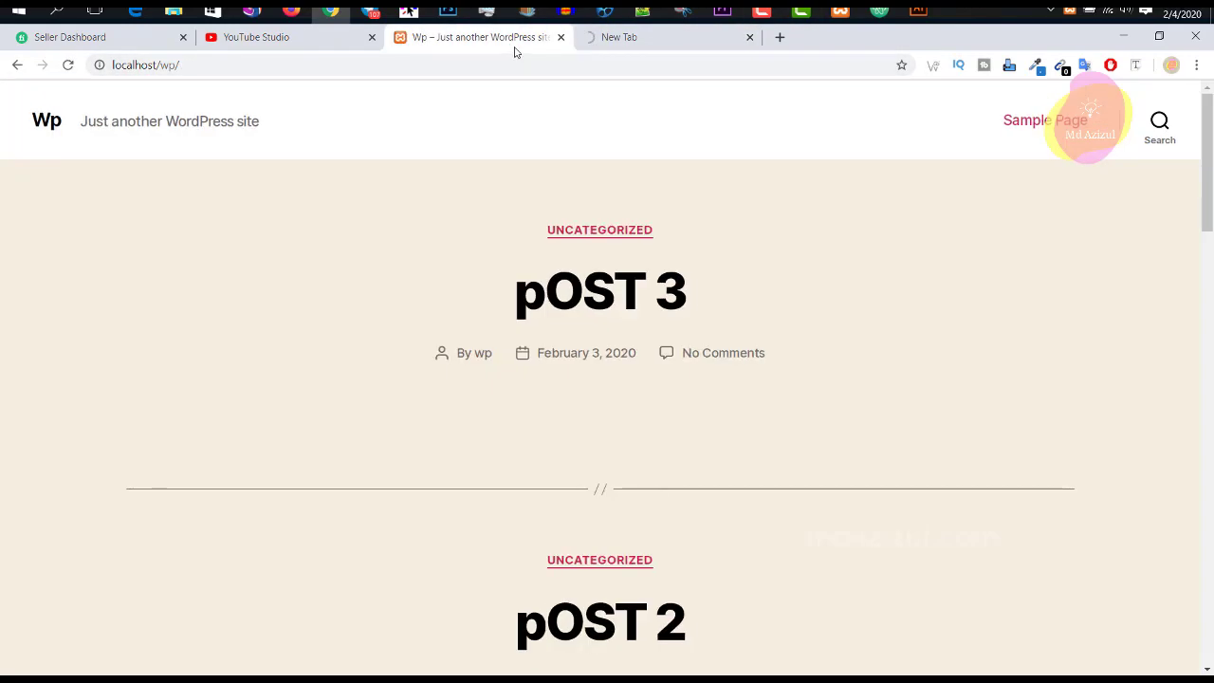
{"action": "scroll", "coordinate": [854, 313], "scroll_direction": "down", "scroll_amount": 10}
{"action": "scroll", "coordinate": [854, 307], "scroll_direction": "up", "scroll_amount": 10}
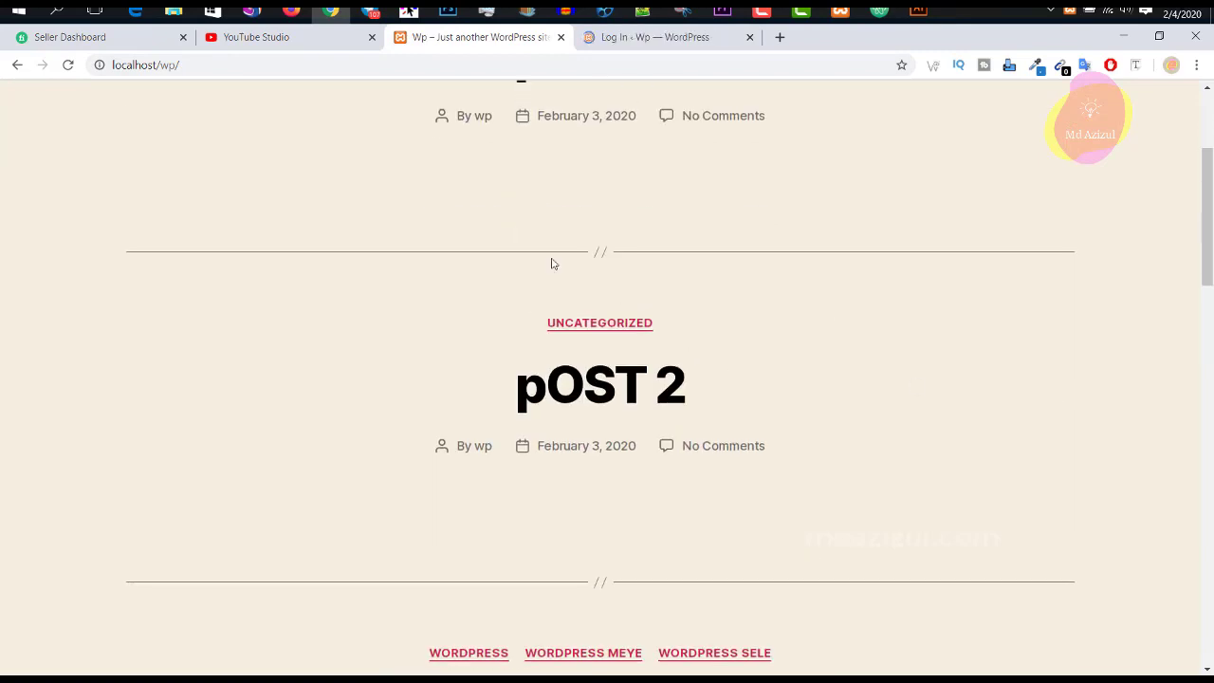
{"action": "scroll", "coordinate": [565, 251], "scroll_direction": "down", "scroll_amount": 20}
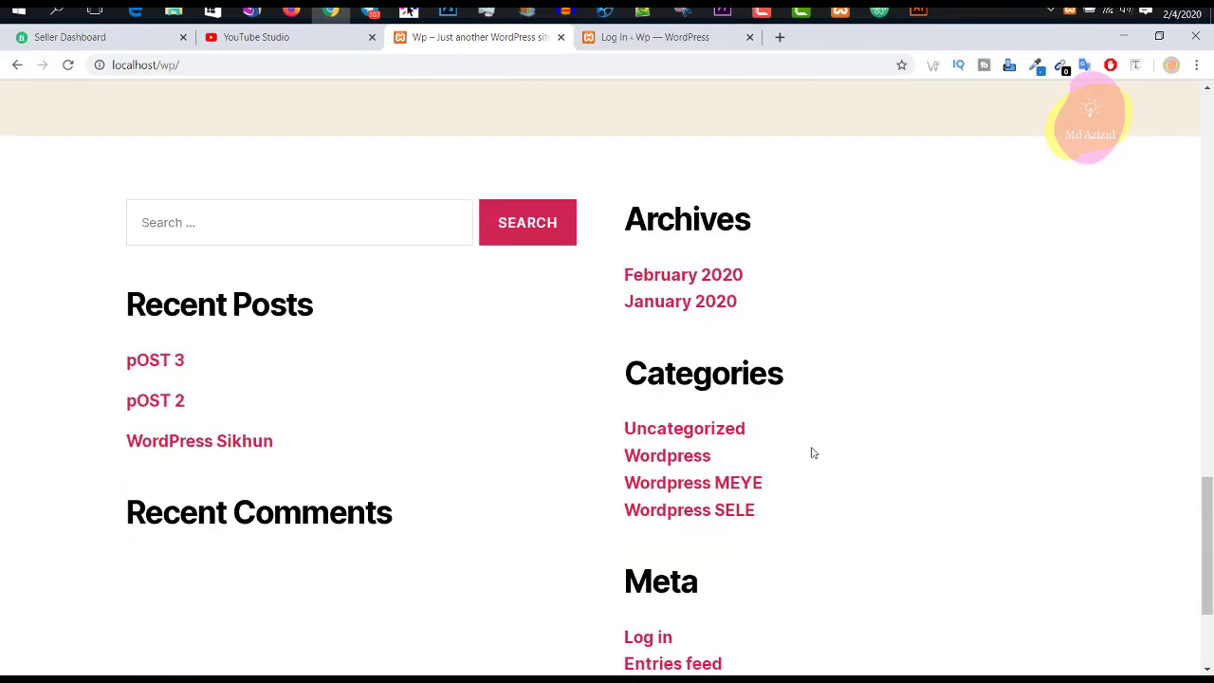
Log in to the WordPress admin with the username wp and the account password.
{"action": "left_click", "coordinate": [647, 37]}
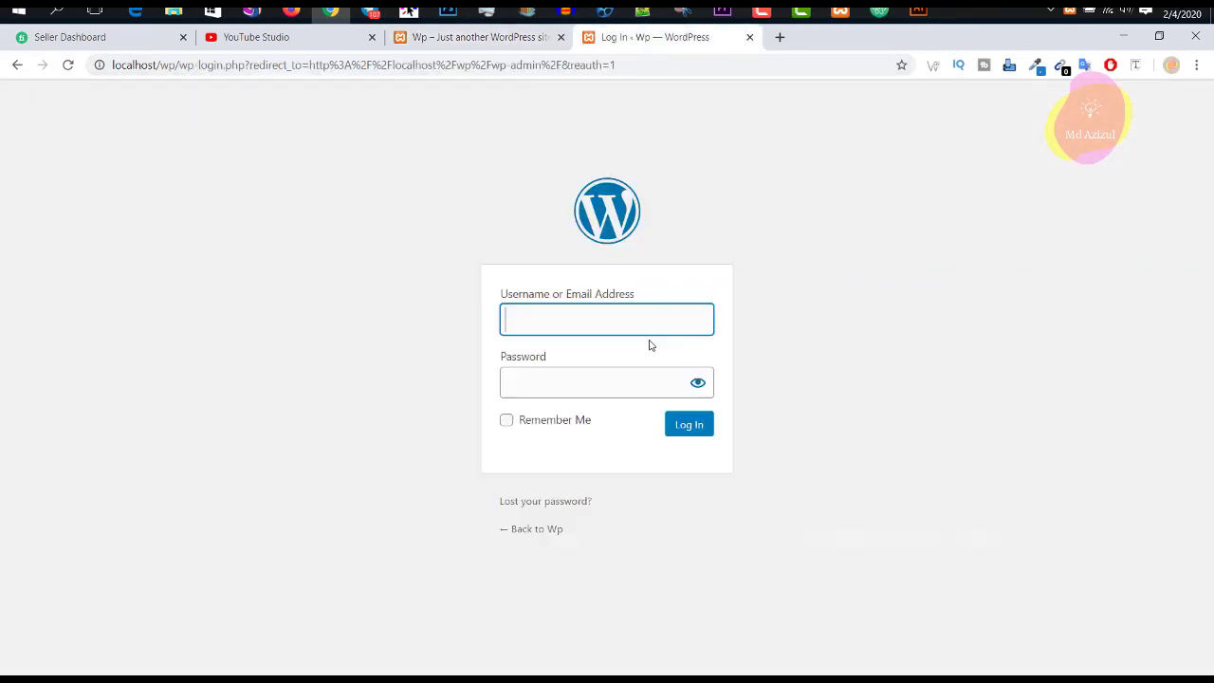
{"action": "left_click", "coordinate": [625, 321]}
{"action": "type", "text": "wp"}
{"action": "left_click", "coordinate": [629, 384]}
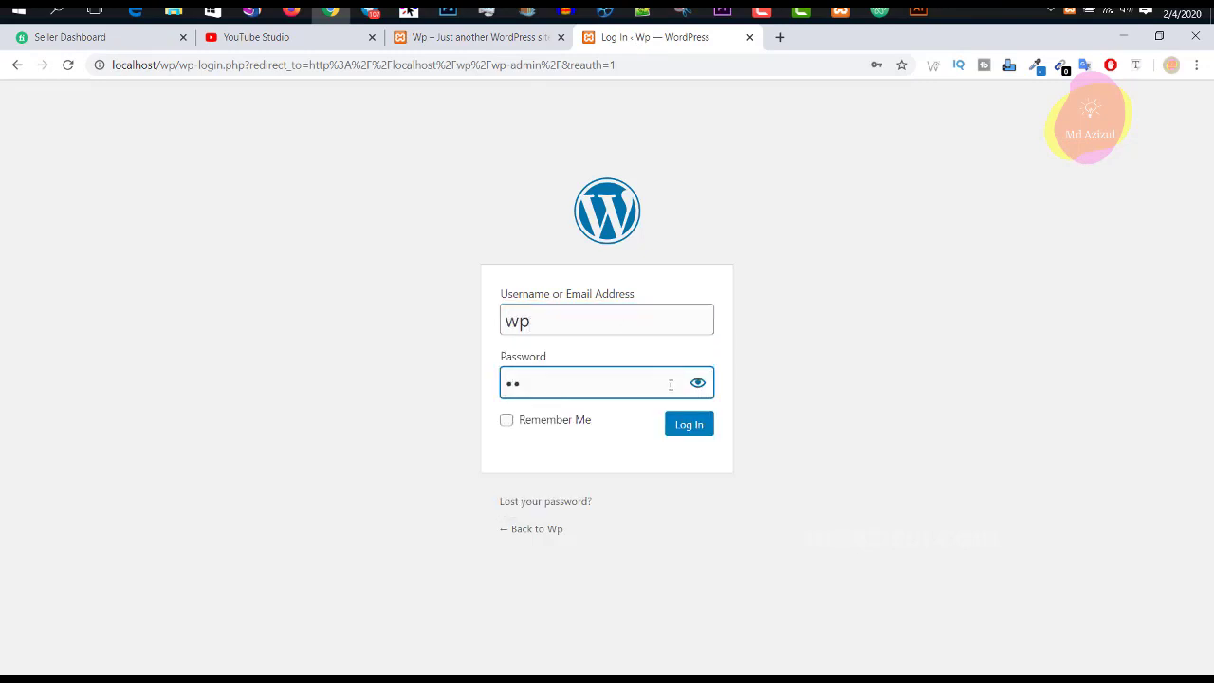
{"action": "left_click", "coordinate": [679, 428]}
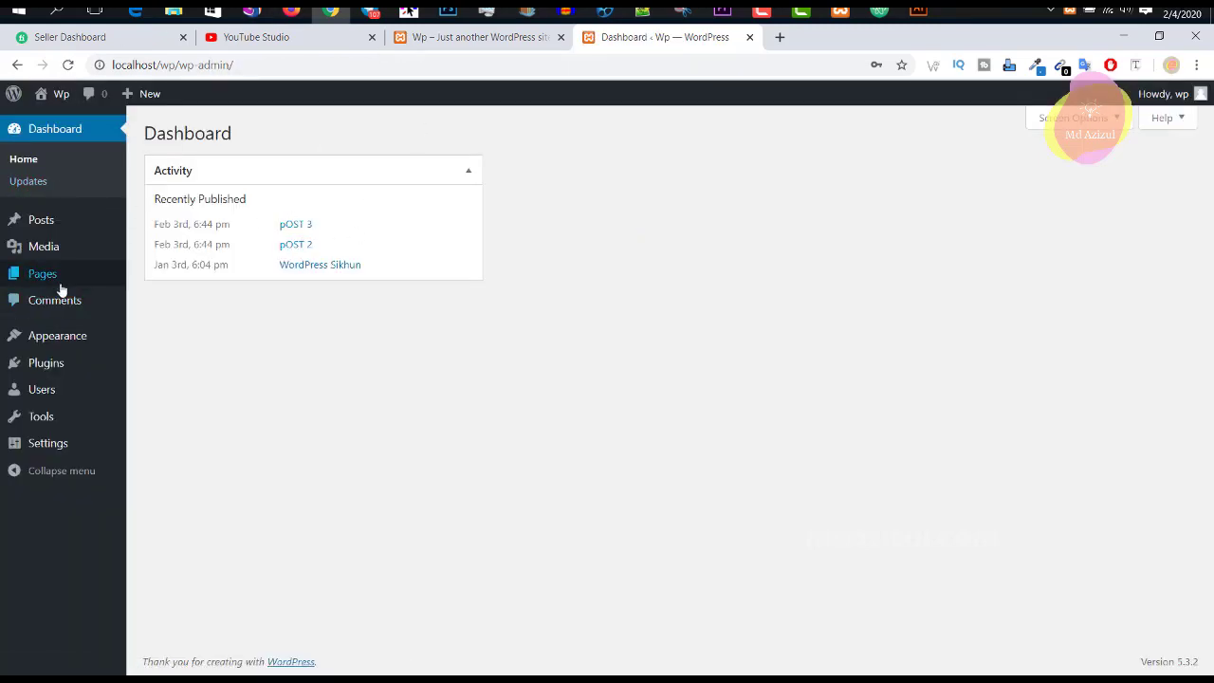
Open the Media Library and alternate between its list and grid layouts, finishing in list view.
{"action": "mouse_move", "coordinate": [63, 257]}
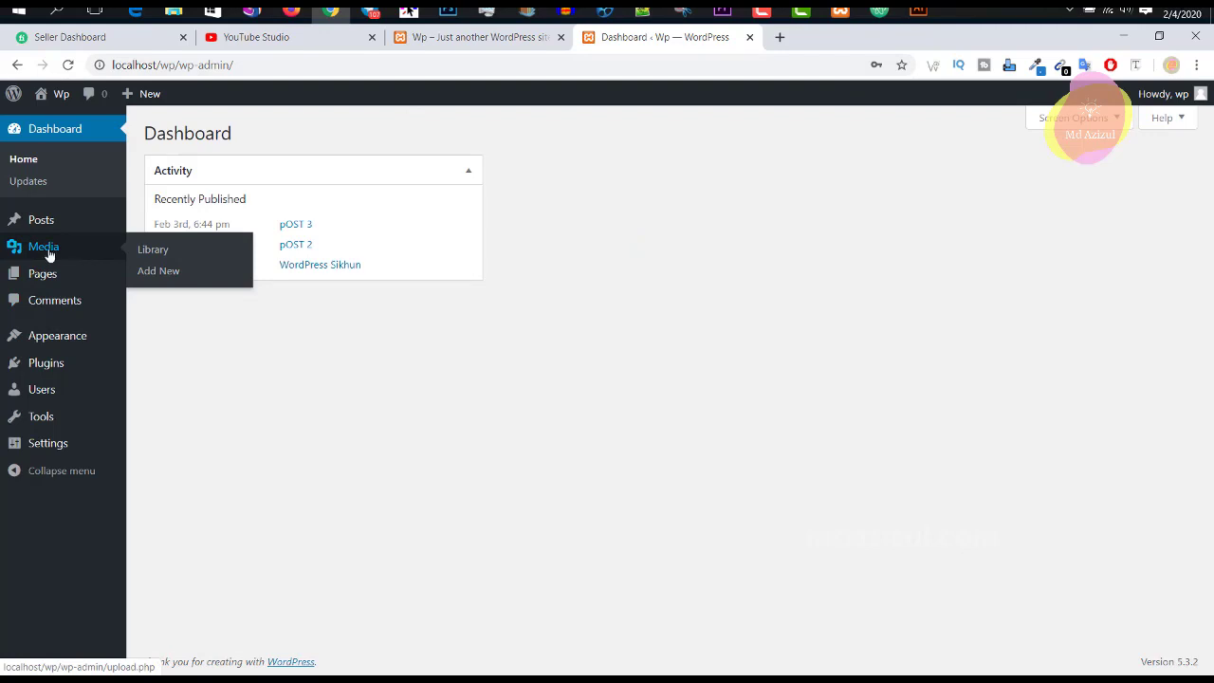
{"action": "left_click", "coordinate": [48, 254]}
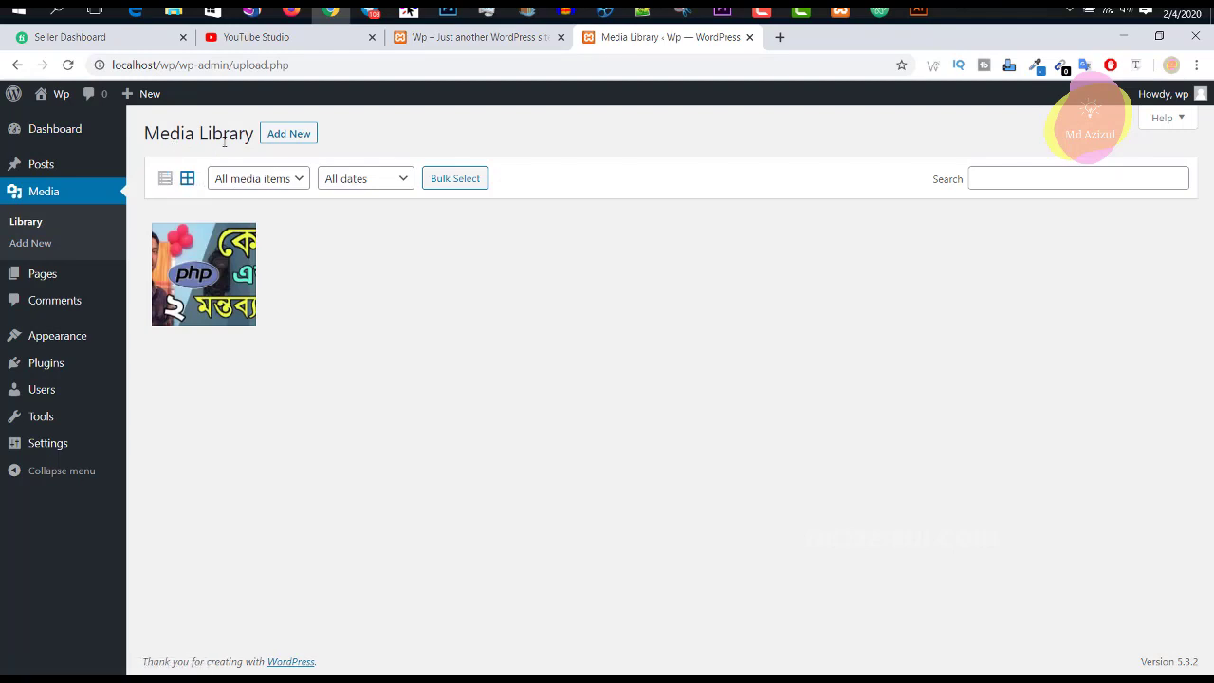
{"action": "left_click", "coordinate": [165, 179]}
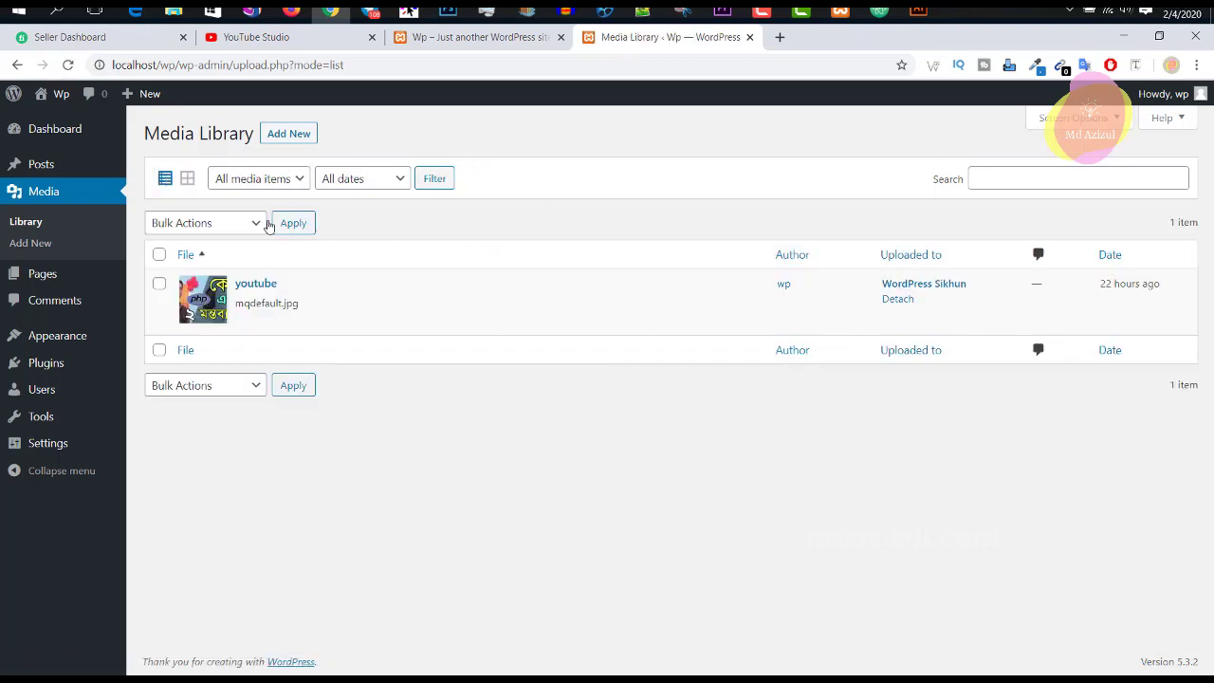
{"action": "left_click", "coordinate": [188, 180]}
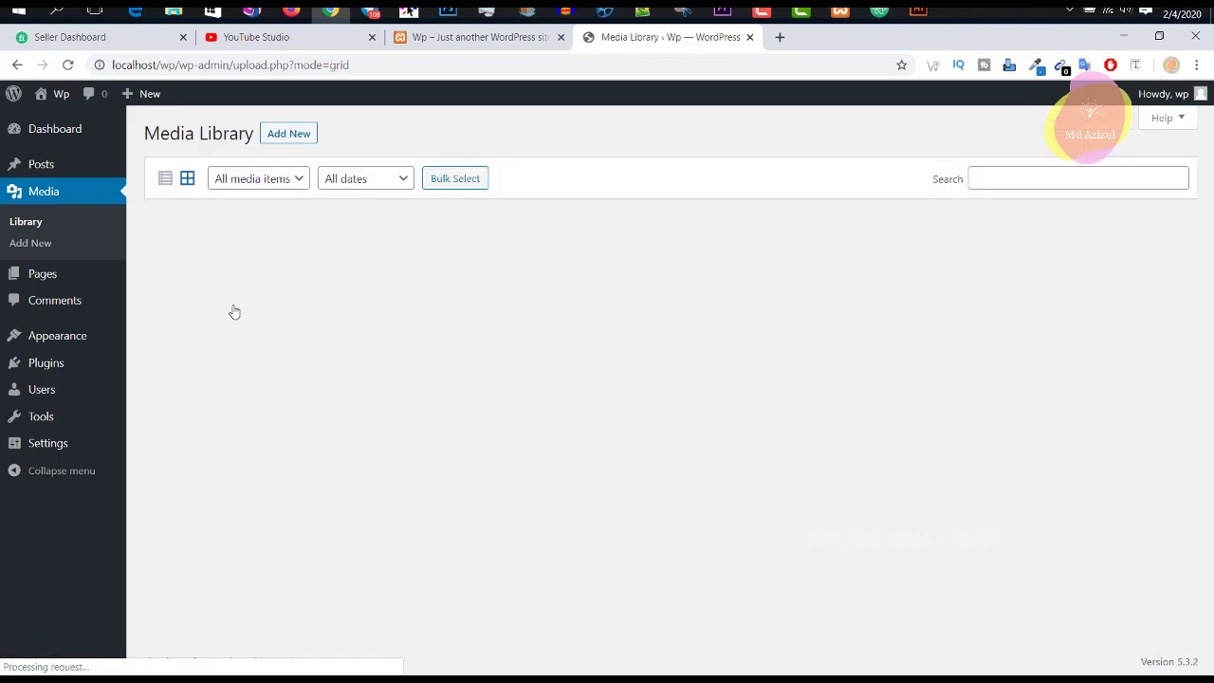
{"action": "left_click", "coordinate": [165, 178]}
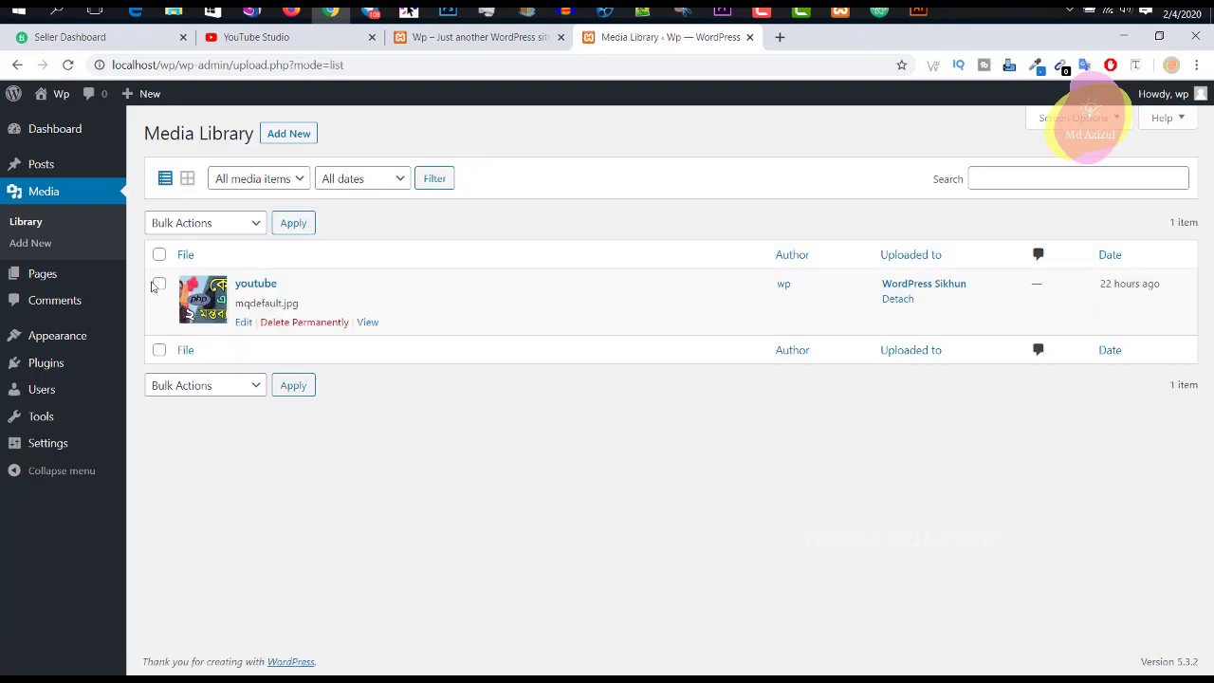
Examine the youtube image's row in the media list: file name, author, uploaded-to post, comments and date.
{"action": "left_click_drag", "start_coordinate": [249, 305], "coordinate": [302, 305]}
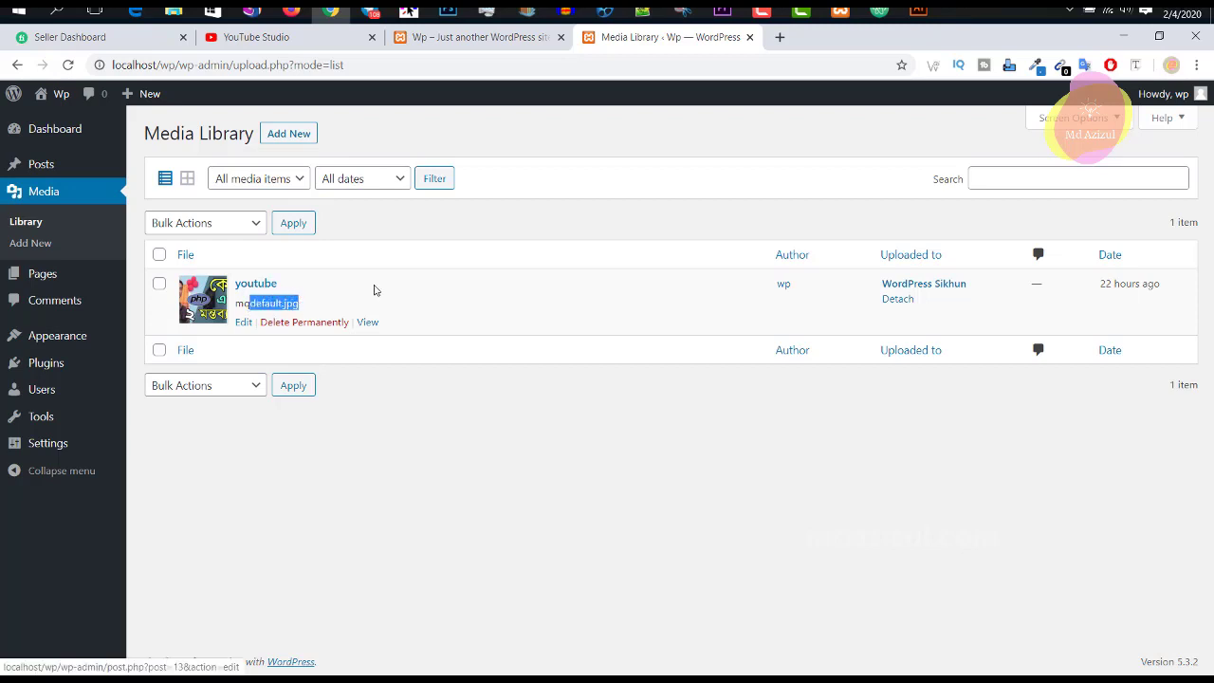
{"action": "left_click_drag", "start_coordinate": [989, 288], "coordinate": [815, 286]}
{"action": "left_click", "coordinate": [848, 308]}
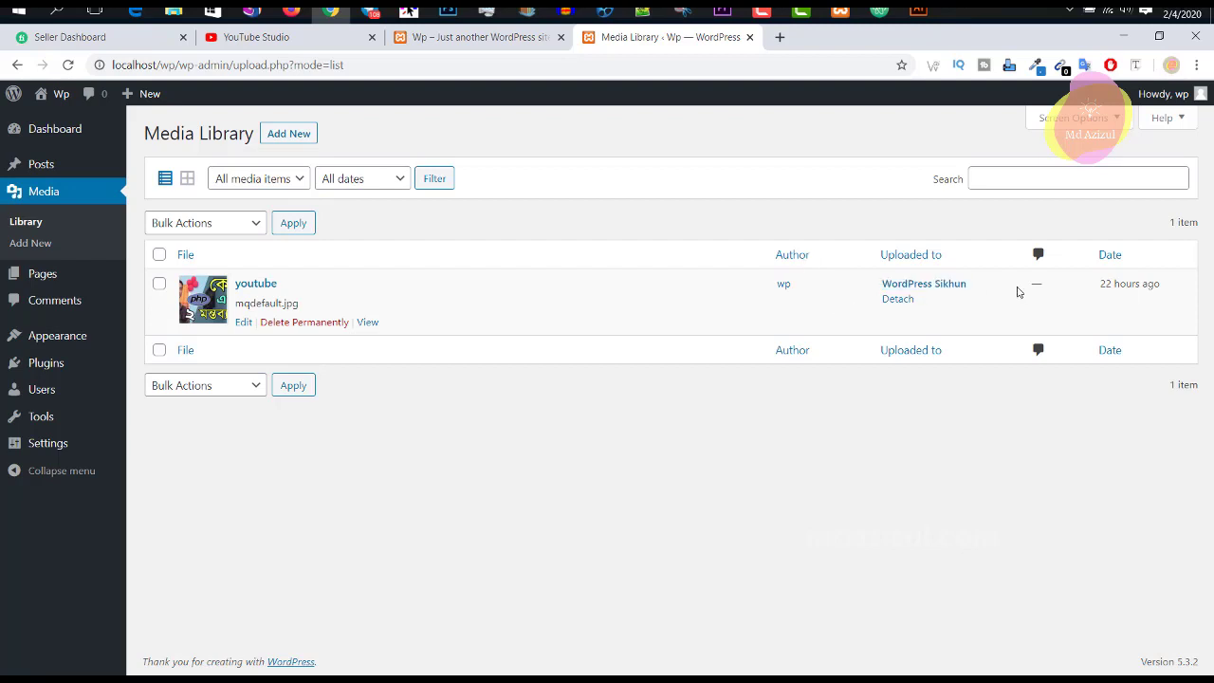
{"action": "left_click_drag", "start_coordinate": [978, 287], "coordinate": [843, 404]}
{"action": "left_click", "coordinate": [812, 292]}
{"action": "left_click", "coordinate": [843, 404]}
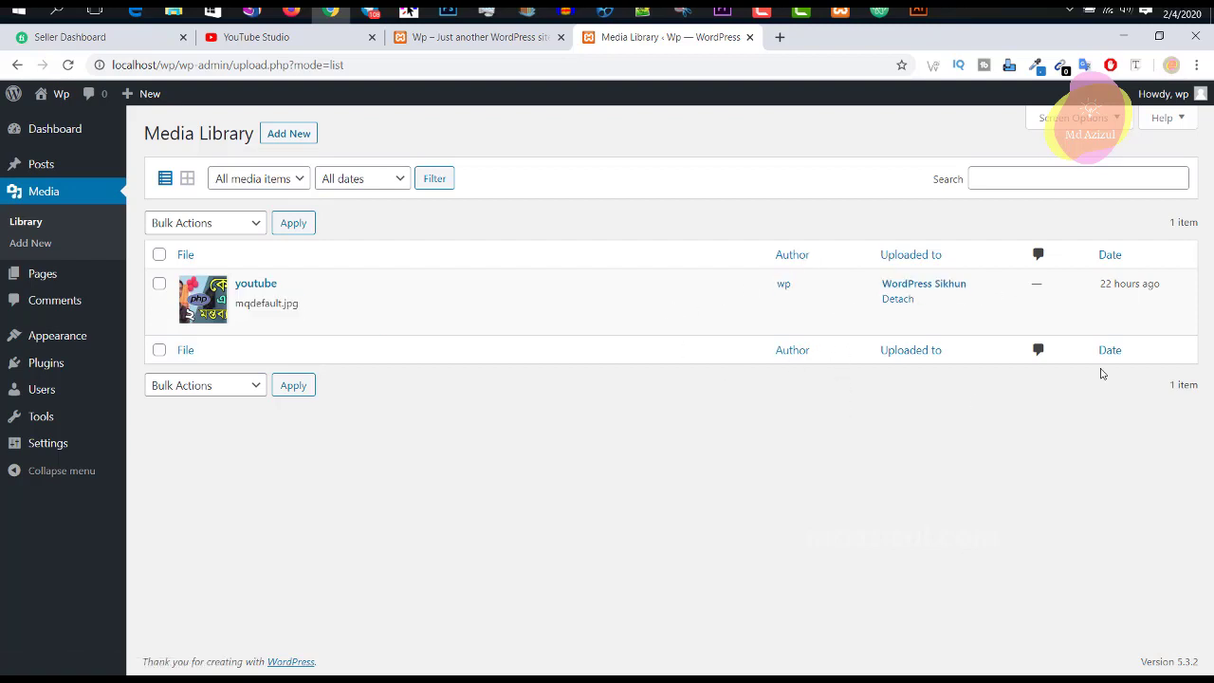
{"action": "double_click", "coordinate": [1127, 283]}
{"action": "double_click", "coordinate": [1143, 284]}
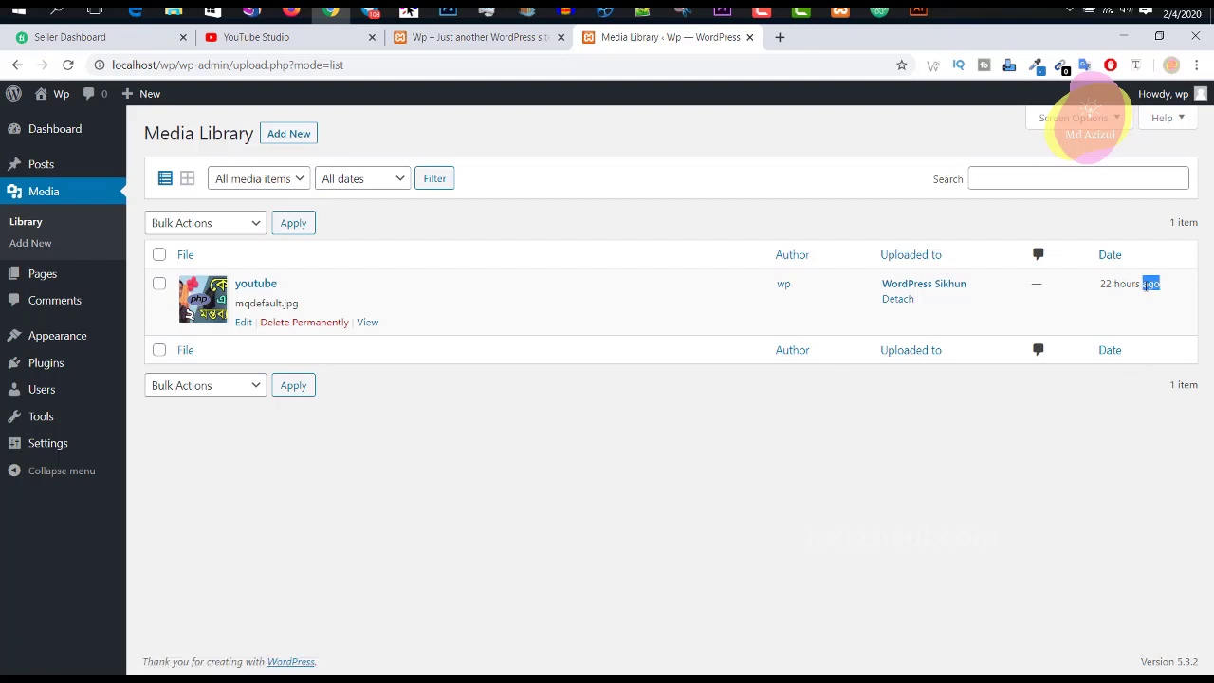
{"action": "left_click", "coordinate": [1125, 298]}
{"action": "left_click_drag", "start_coordinate": [1061, 288], "coordinate": [996, 274]}
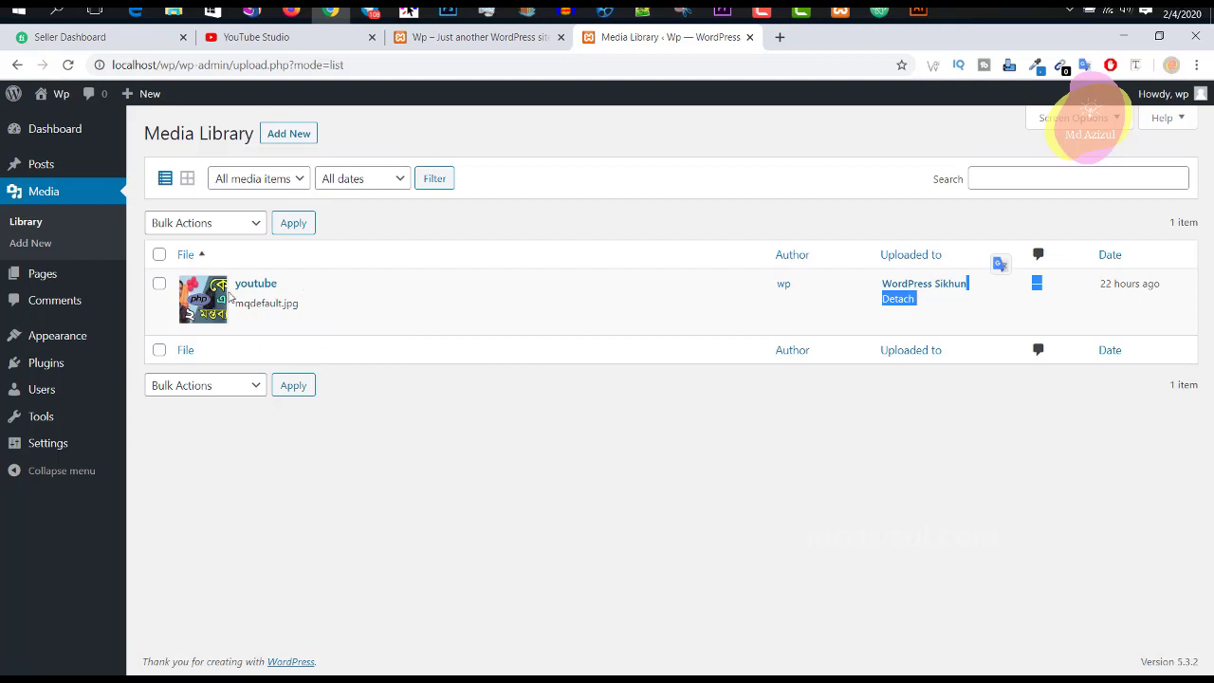
Open the youtube image's edit page in a new tab, and view its attachment page before returning to the Media Library.
{"action": "right_click", "coordinate": [244, 324]}
{"action": "left_click", "coordinate": [303, 330]}
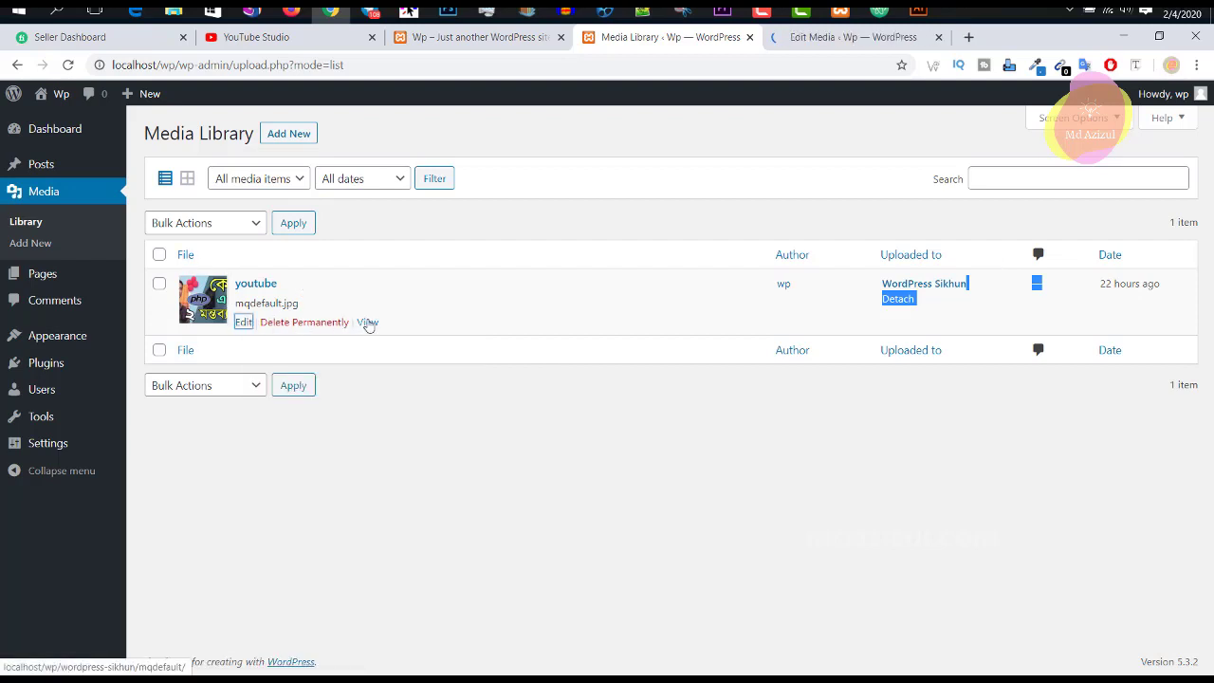
{"action": "left_click", "coordinate": [367, 324]}
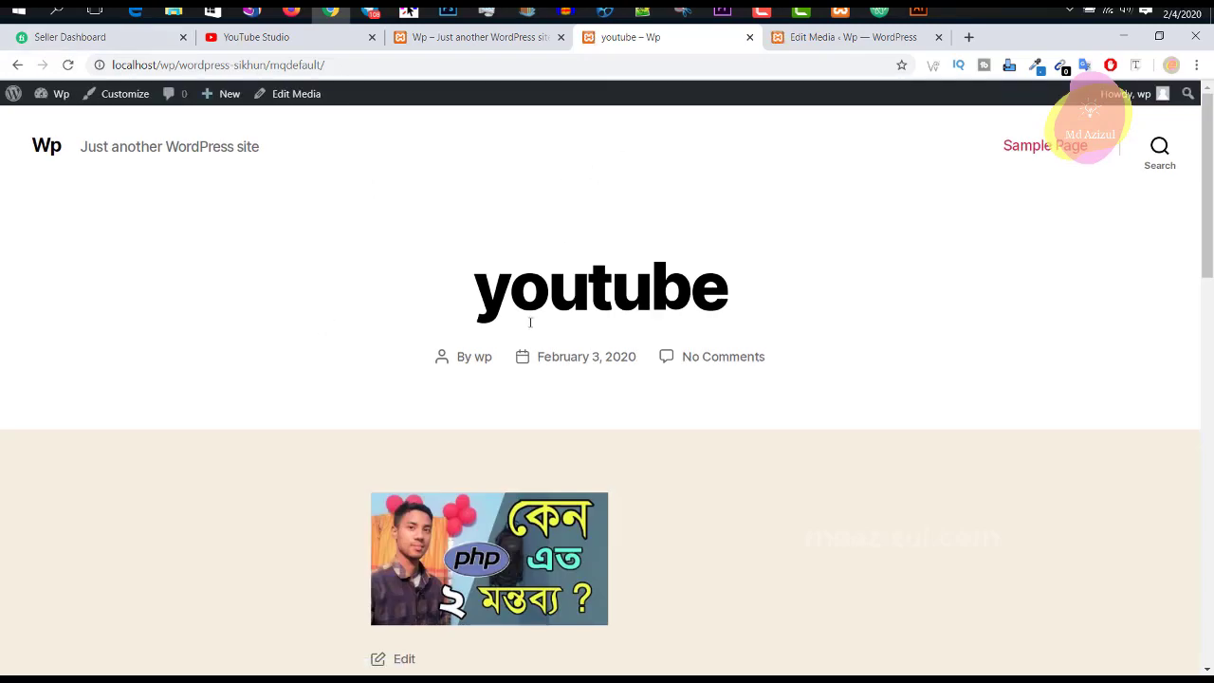
{"action": "scroll", "coordinate": [530, 323], "scroll_direction": "down", "scroll_amount": 6}
{"action": "scroll", "coordinate": [528, 317], "scroll_direction": "up", "scroll_amount": 6}
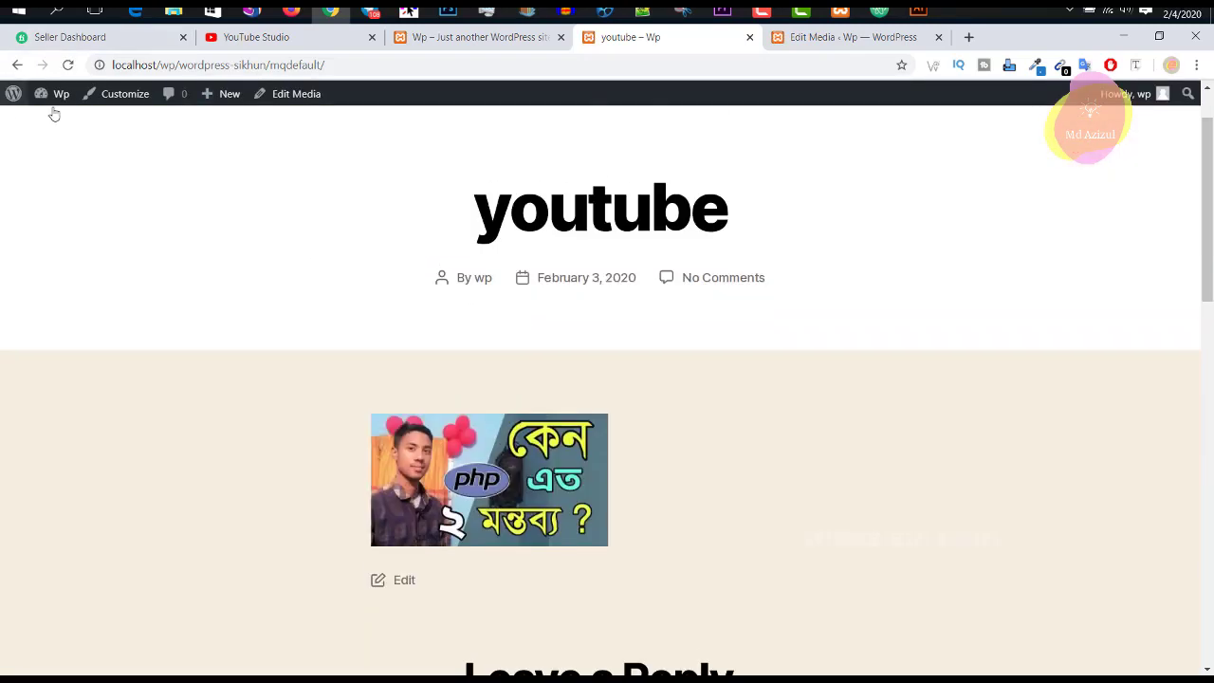
{"action": "left_click", "coordinate": [19, 64]}
Examine the youtube image's Edit Media page, including its alternative text, caption, description and file details.
{"action": "left_click", "coordinate": [802, 38]}
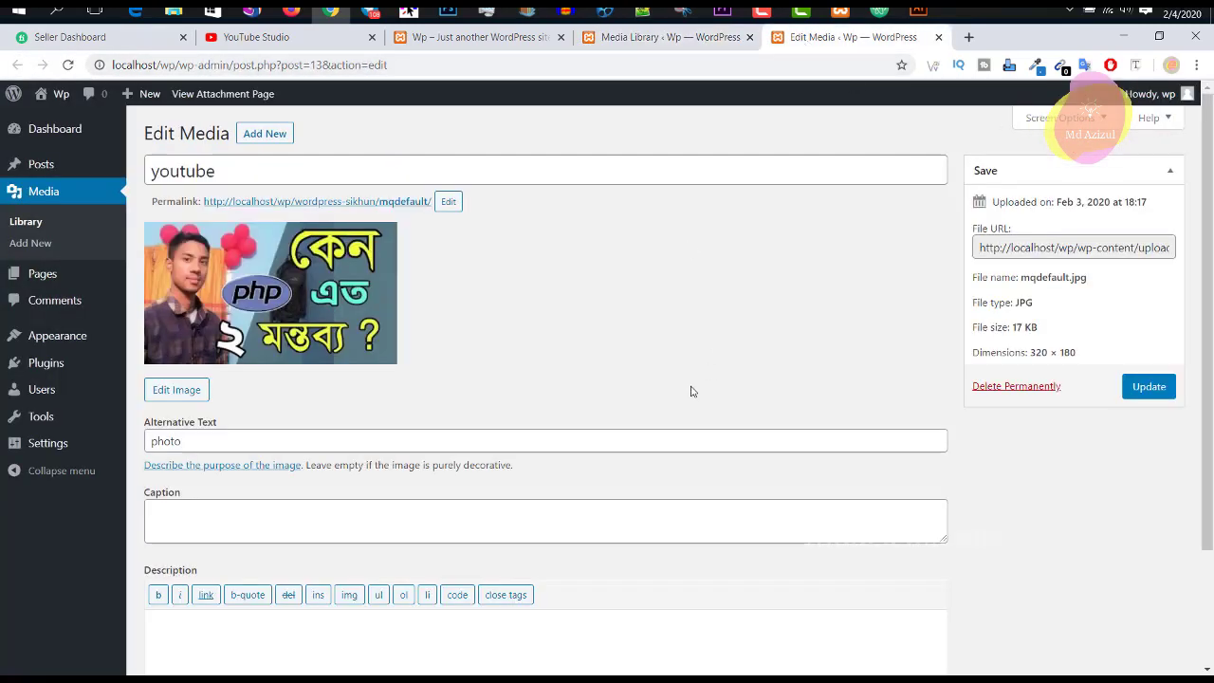
{"action": "scroll", "coordinate": [560, 351], "scroll_direction": "down", "scroll_amount": 2}
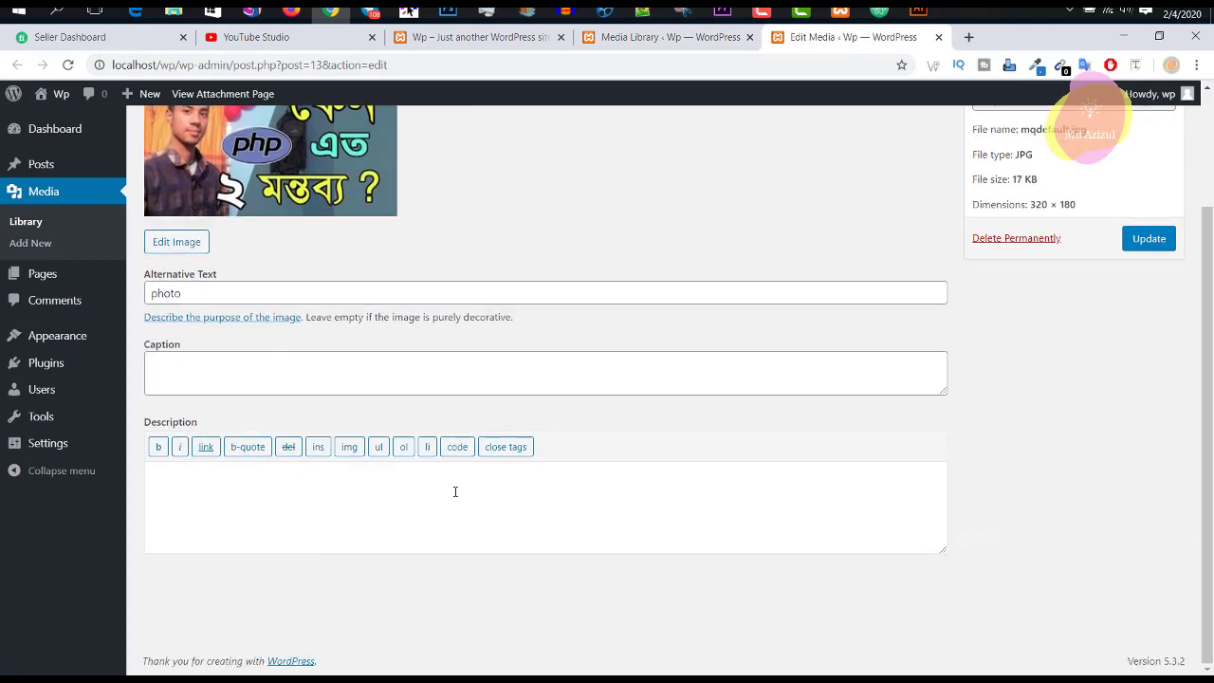
{"action": "scroll", "coordinate": [537, 448], "scroll_direction": "up", "scroll_amount": 2}
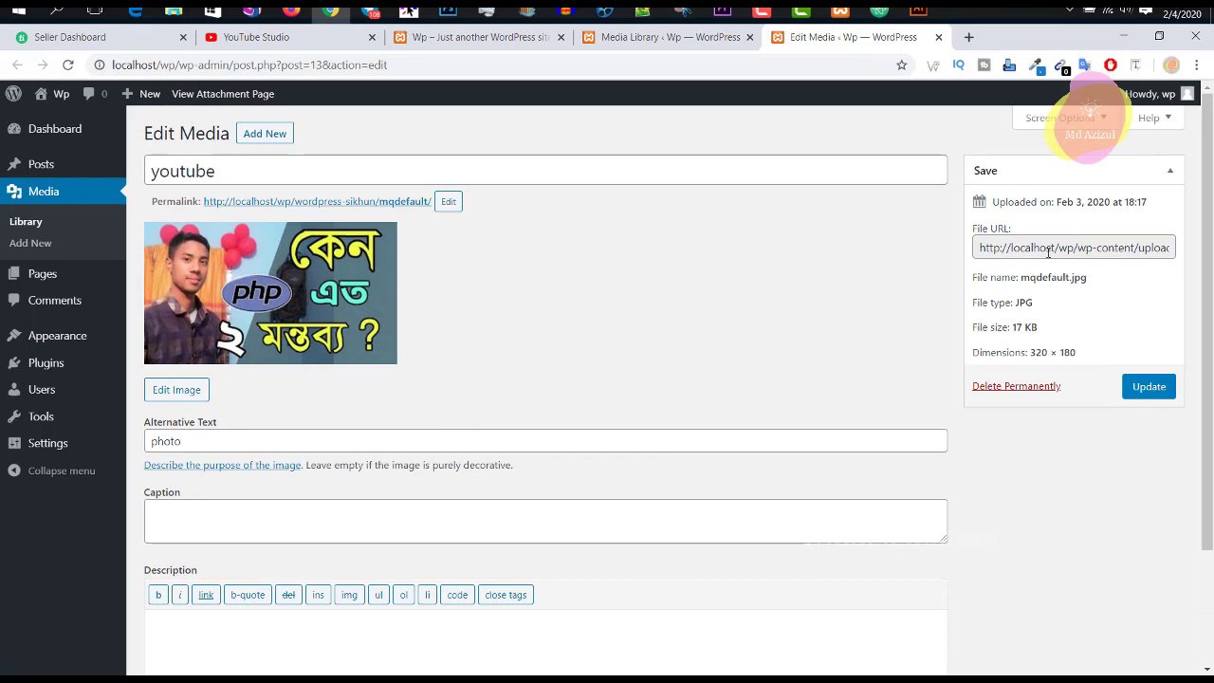
Close the youtube image's edit page and look through the Media Library's media type and date filter options.
{"action": "left_click_drag", "start_coordinate": [1048, 250], "coordinate": [1144, 248]}
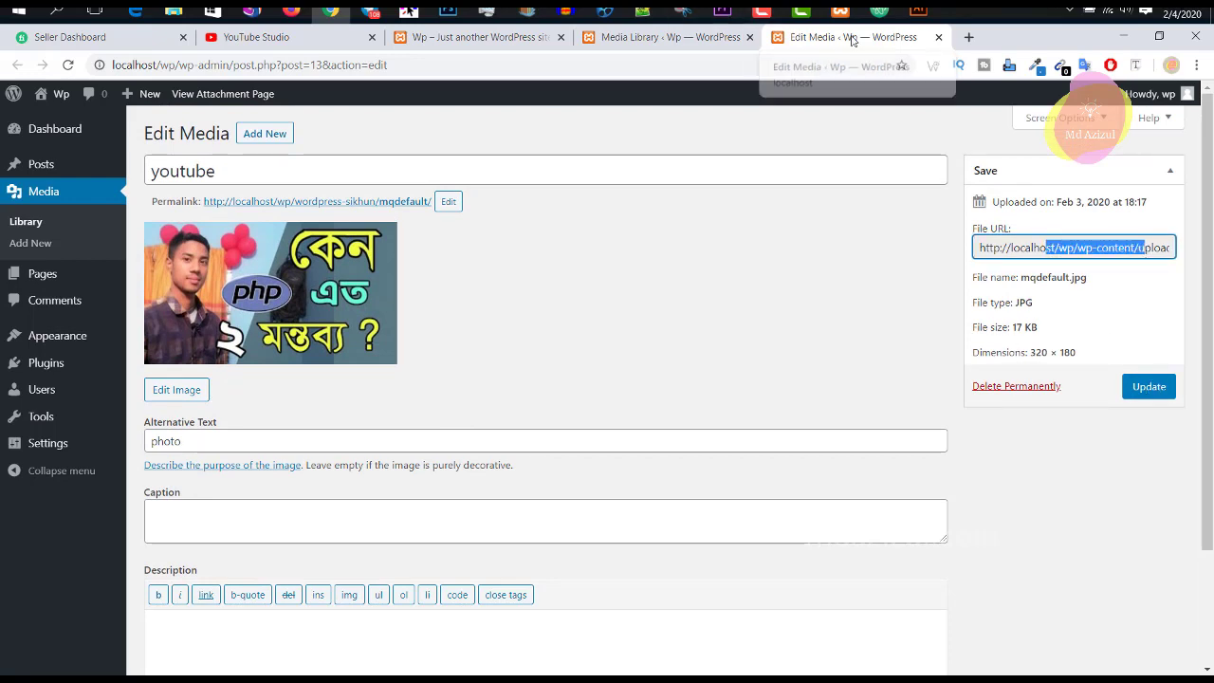
{"action": "left_click", "coordinate": [938, 37]}
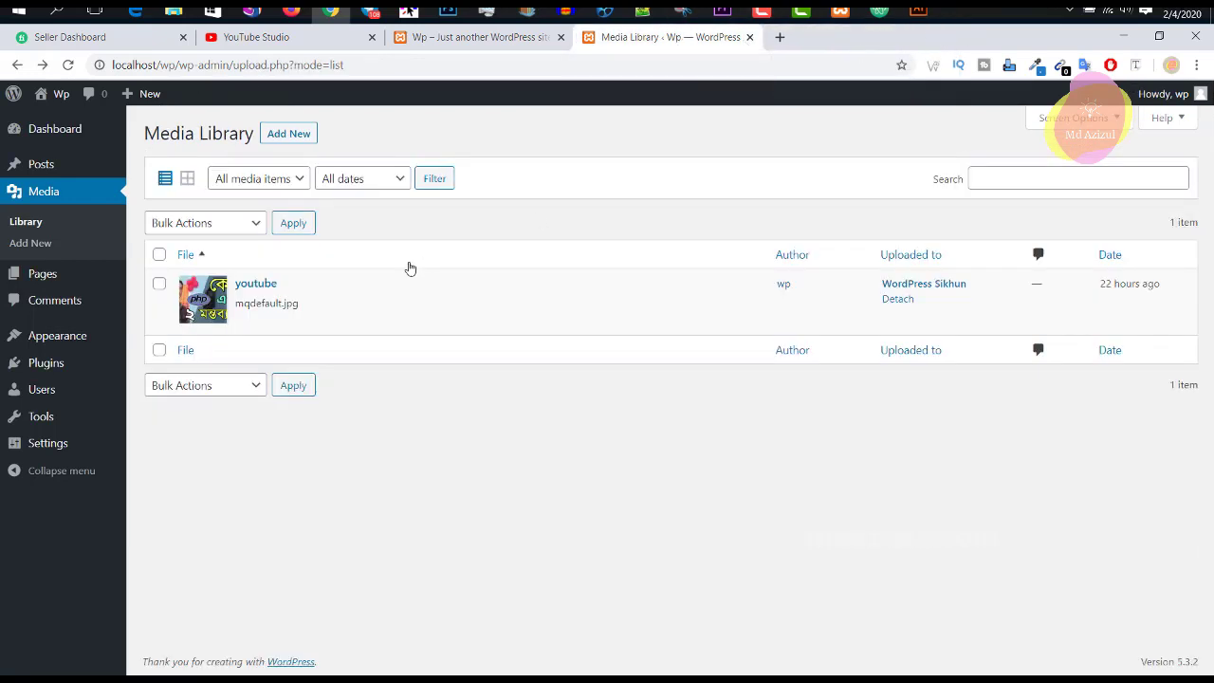
{"action": "left_click", "coordinate": [278, 184]}
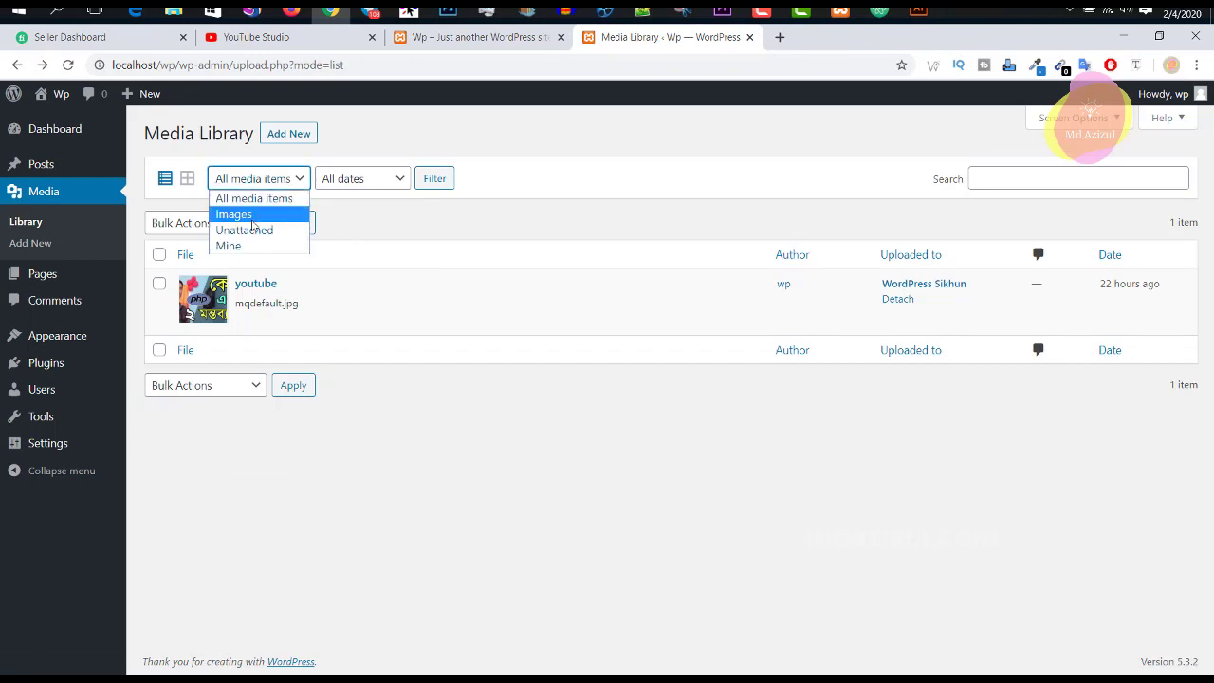
{"action": "left_click", "coordinate": [251, 216]}
{"action": "left_click", "coordinate": [265, 186]}
{"action": "left_click", "coordinate": [232, 246]}
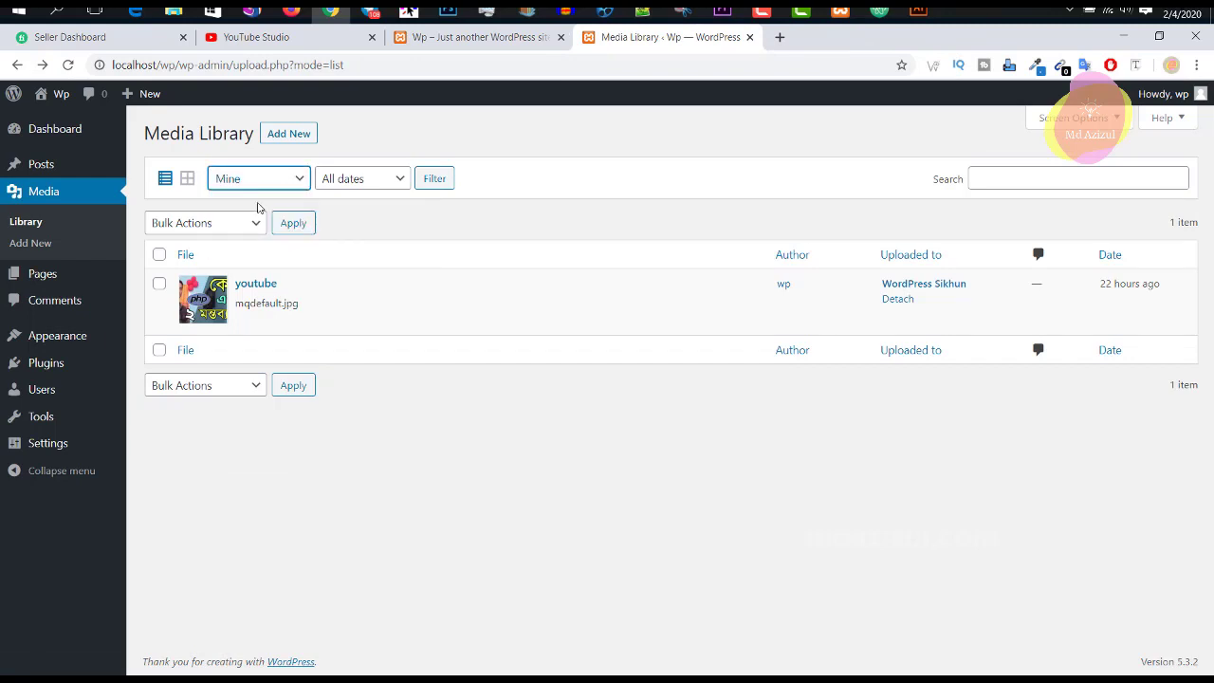
{"action": "left_click", "coordinate": [265, 190]}
{"action": "left_click", "coordinate": [266, 196]}
{"action": "left_click", "coordinate": [370, 184]}
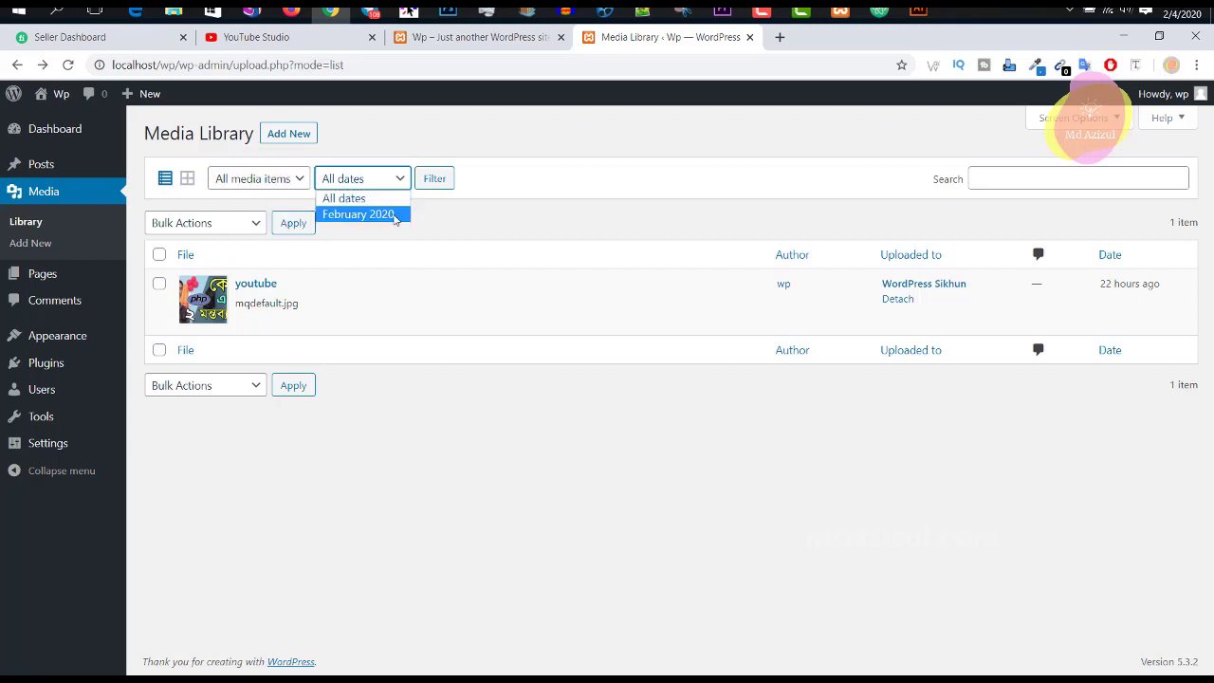
{"action": "left_click", "coordinate": [531, 179]}
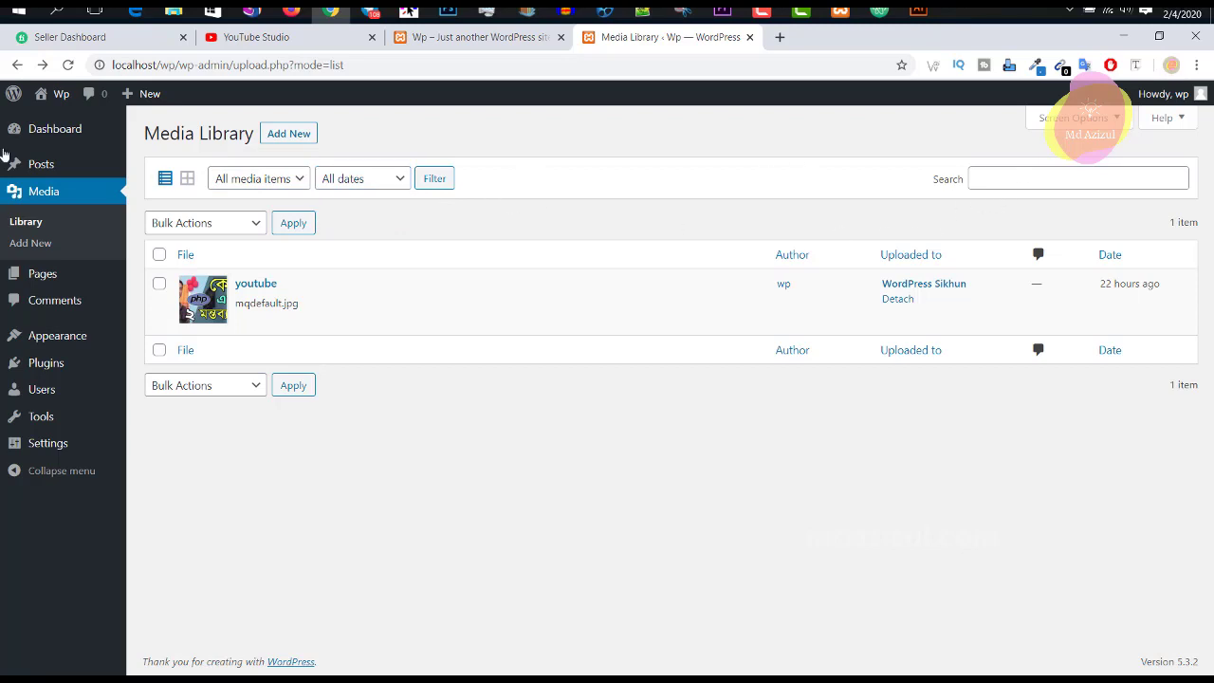
Open the Upload New Media page from the Media Library and examine the maximum upload file size.
{"action": "left_click", "coordinate": [292, 132]}
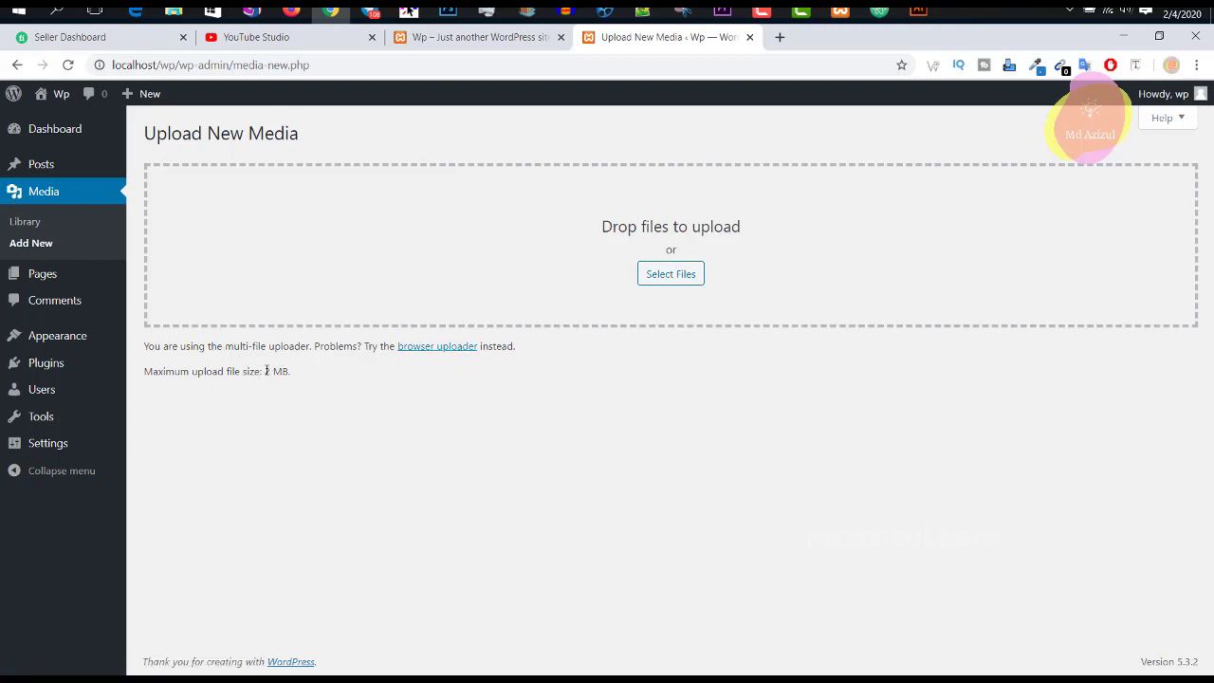
{"action": "triple_click", "coordinate": [266, 371]}
{"action": "double_click", "coordinate": [252, 370]}
{"action": "left_click", "coordinate": [252, 371]}
Try to upload az2.png from the railway photos subfolder of Music.
{"action": "left_click", "coordinate": [669, 276]}
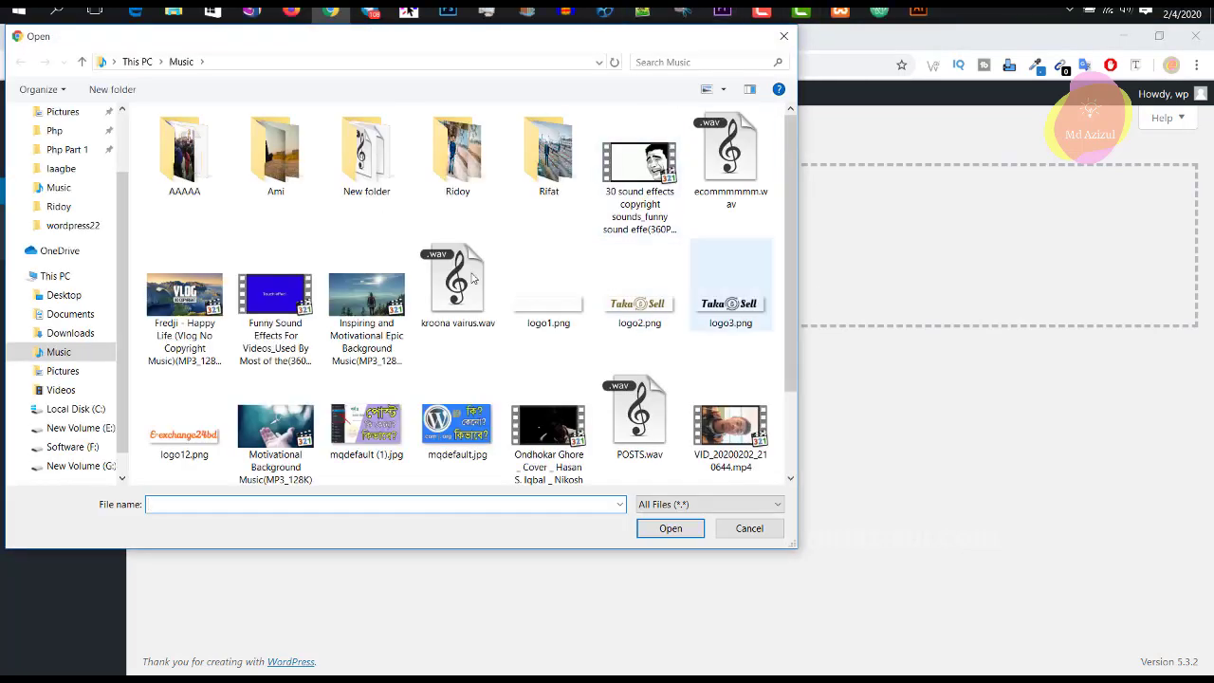
{"action": "double_click", "coordinate": [549, 162]}
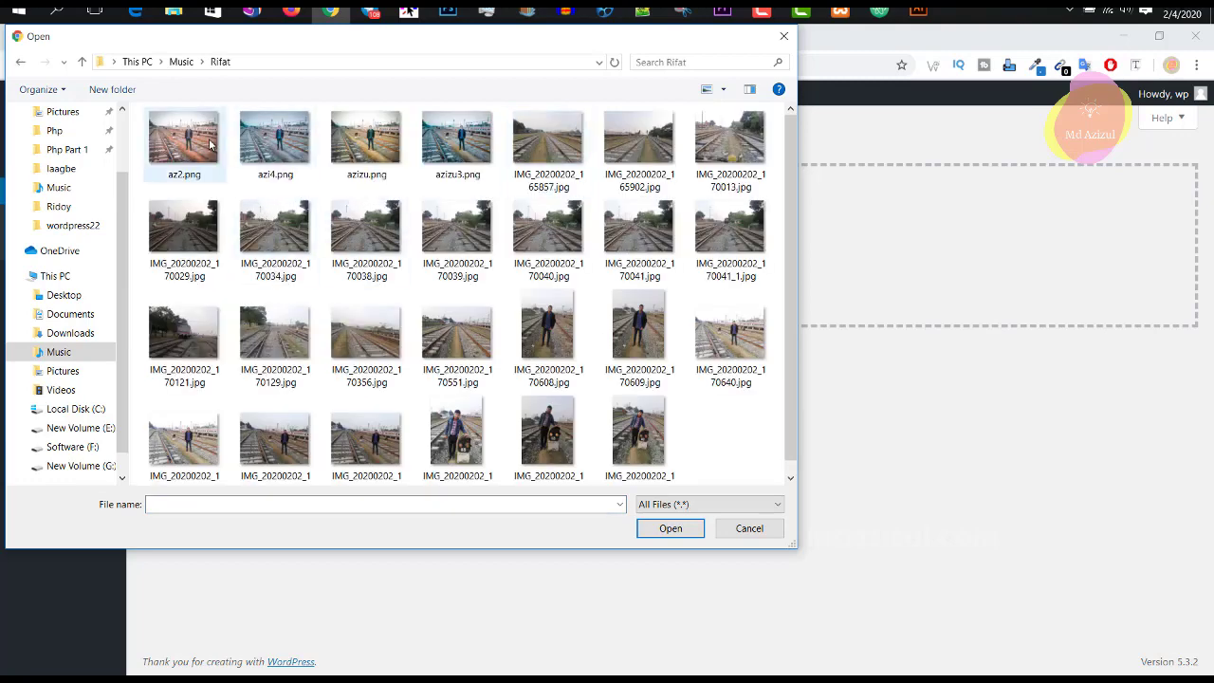
{"action": "left_click", "coordinate": [196, 150]}
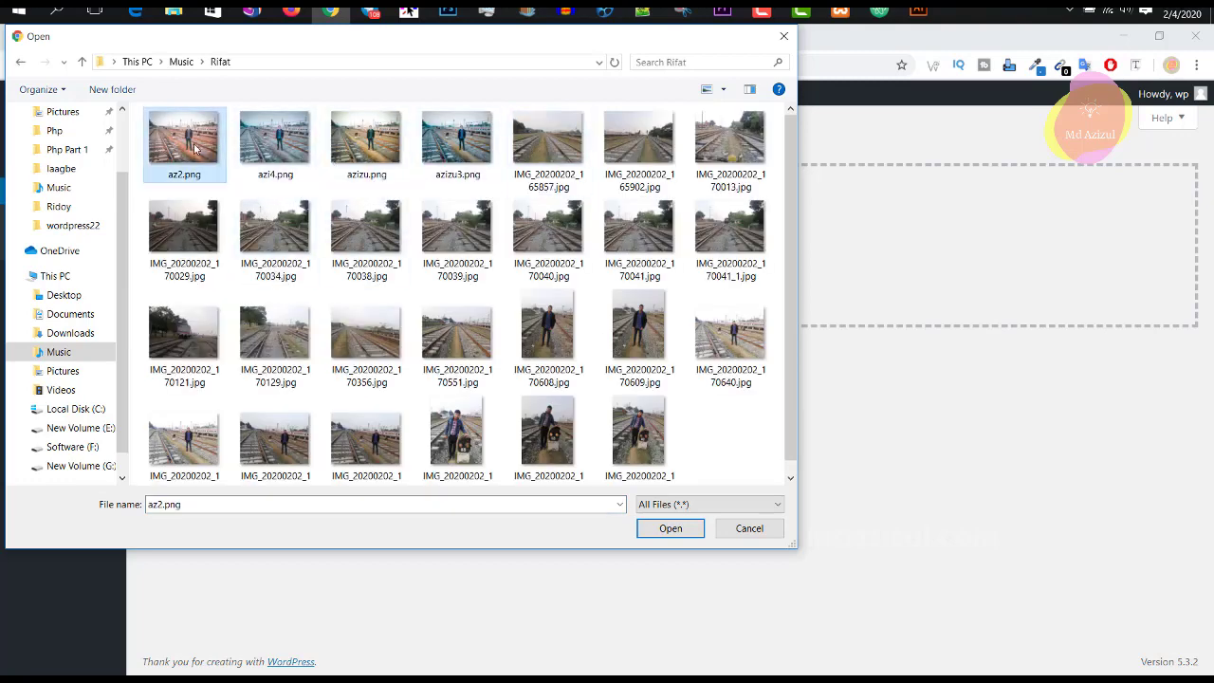
{"action": "double_click", "coordinate": [196, 150]}
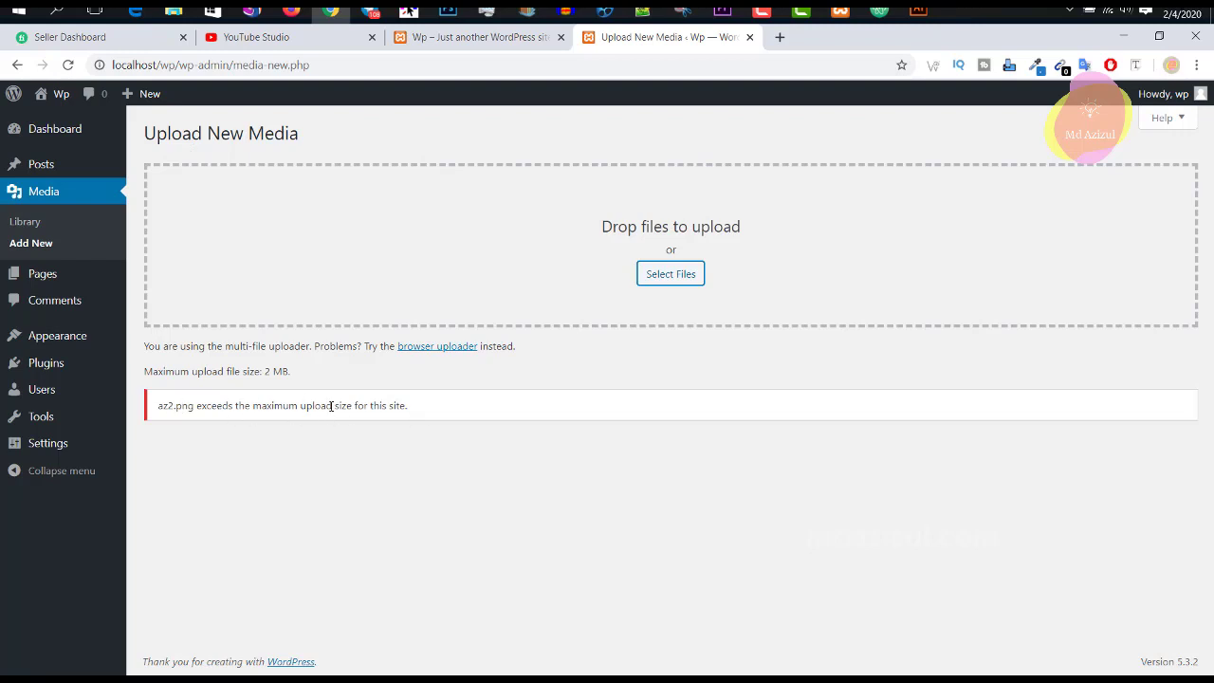
Read the upload message for az2.png and compare it with the site's maximum upload file size.
{"action": "triple_click", "coordinate": [331, 405]}
{"action": "left_click", "coordinate": [542, 427]}
{"action": "triple_click", "coordinate": [195, 371]}
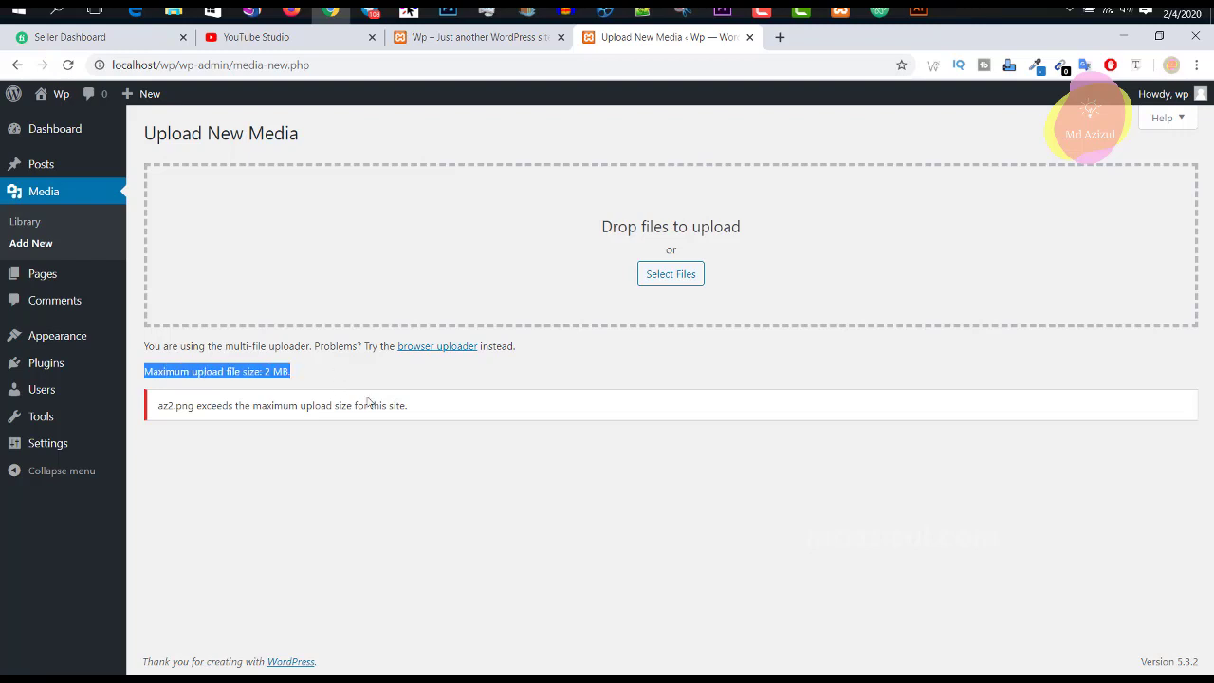
{"action": "left_click", "coordinate": [325, 429]}
{"action": "key", "text": "ctrl+a"}
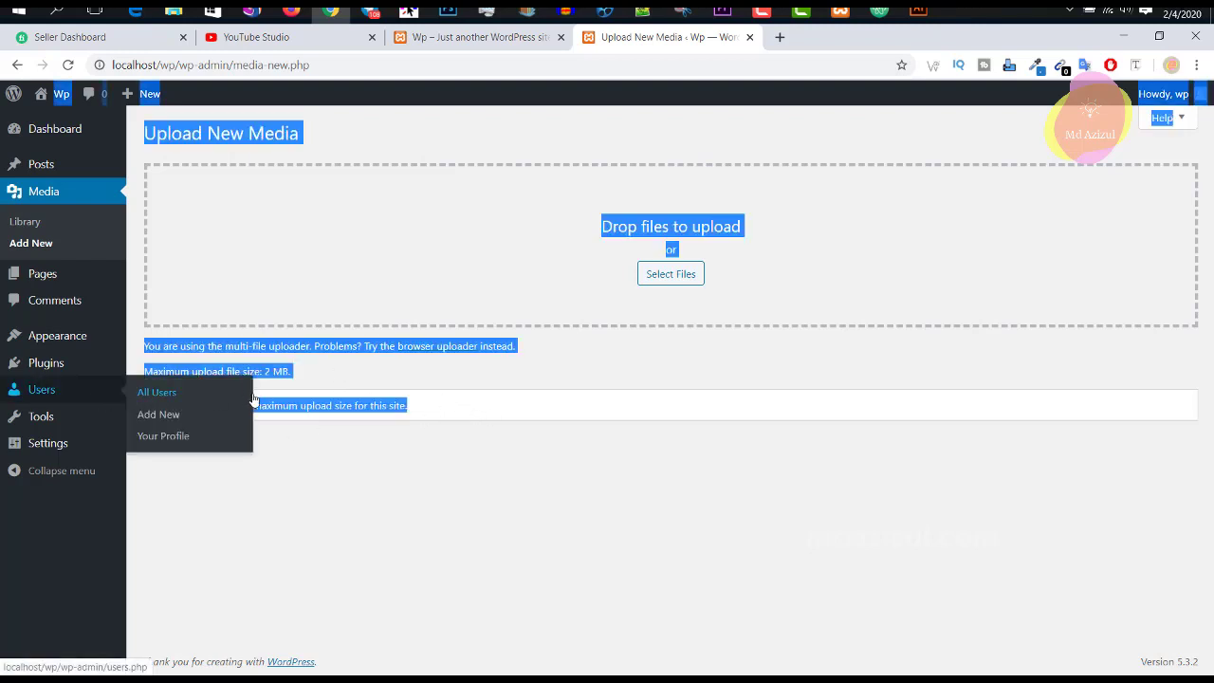
Visit the list of all users, return to a fresh Upload New Media page and check the file size limit again.
{"action": "left_click", "coordinate": [242, 394]}
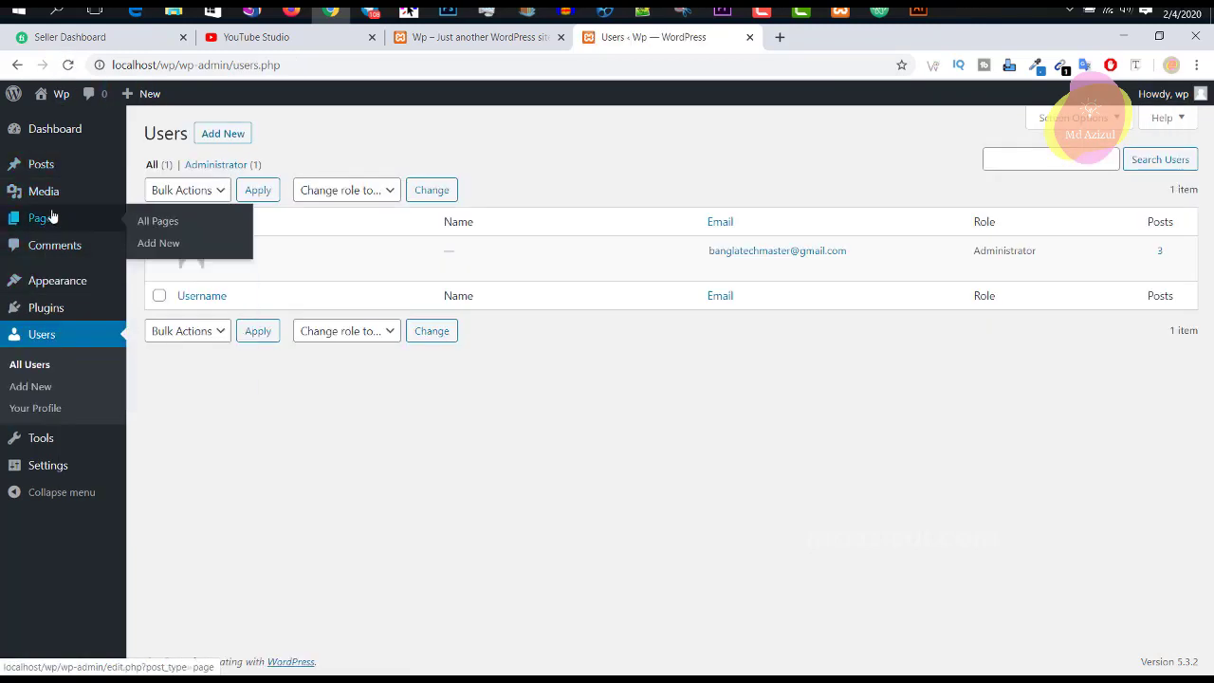
{"action": "mouse_move", "coordinate": [61, 193]}
{"action": "left_click", "coordinate": [151, 216]}
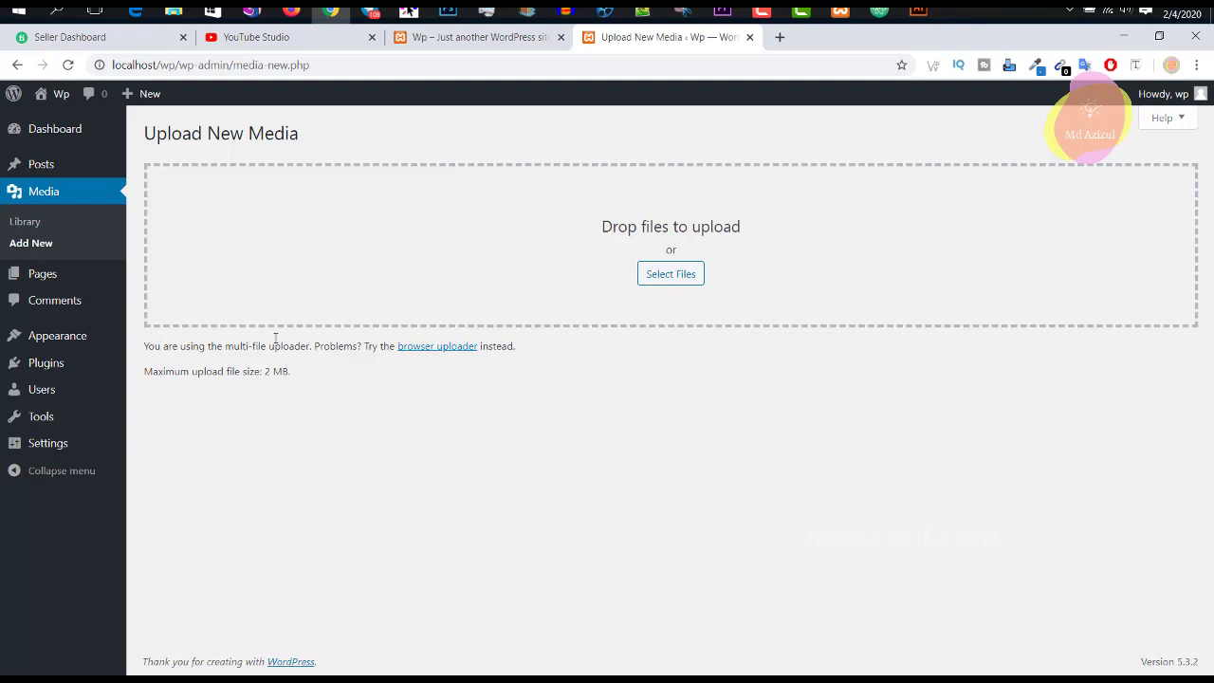
{"action": "triple_click", "coordinate": [215, 371]}
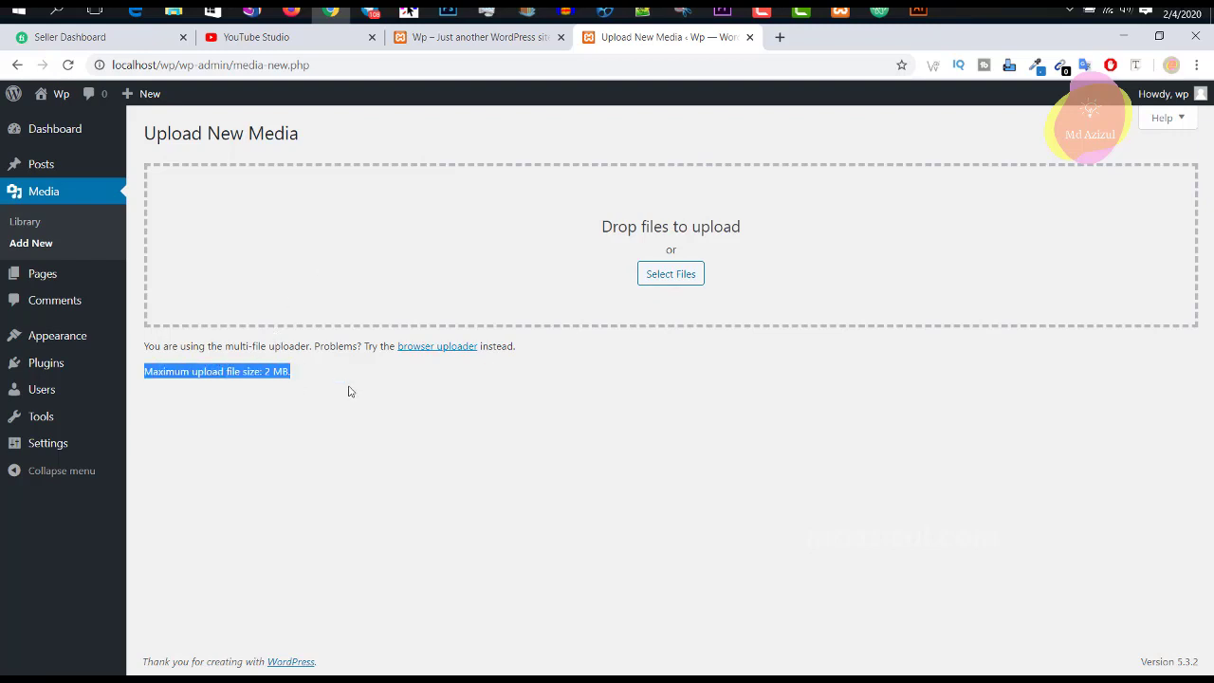
{"action": "left_click", "coordinate": [361, 406]}
Upload Novel.png from the Downloads folder to the media library.
{"action": "left_click", "coordinate": [696, 274]}
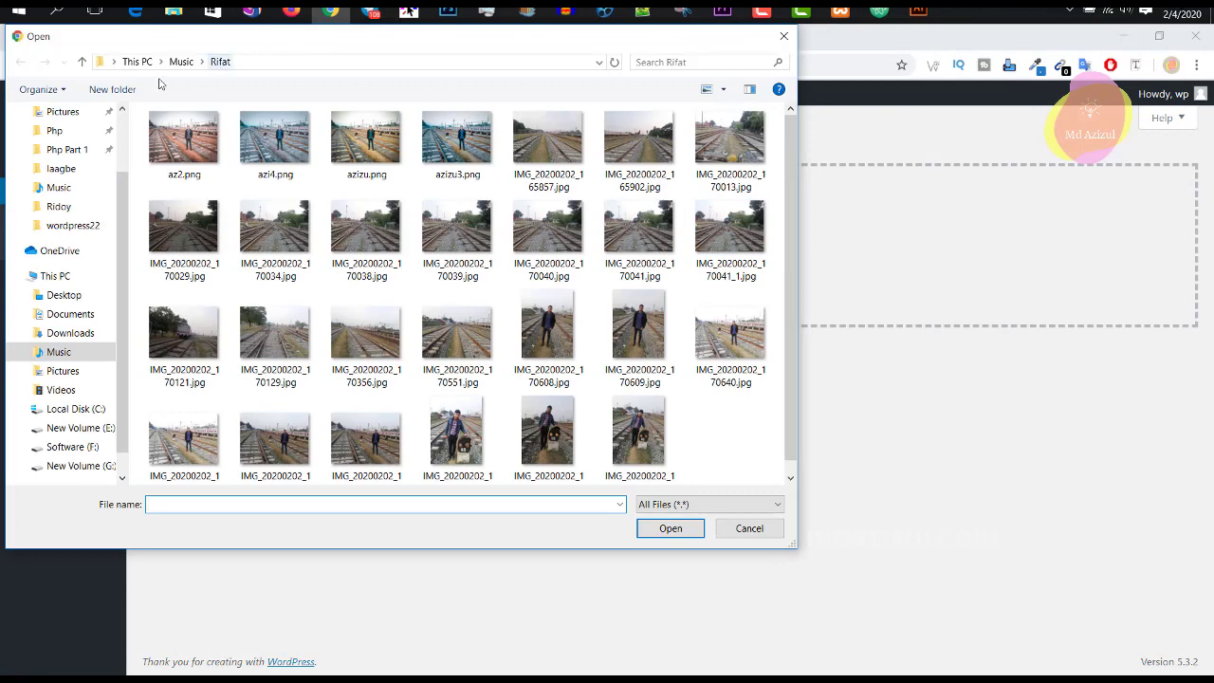
{"action": "left_click", "coordinate": [78, 335]}
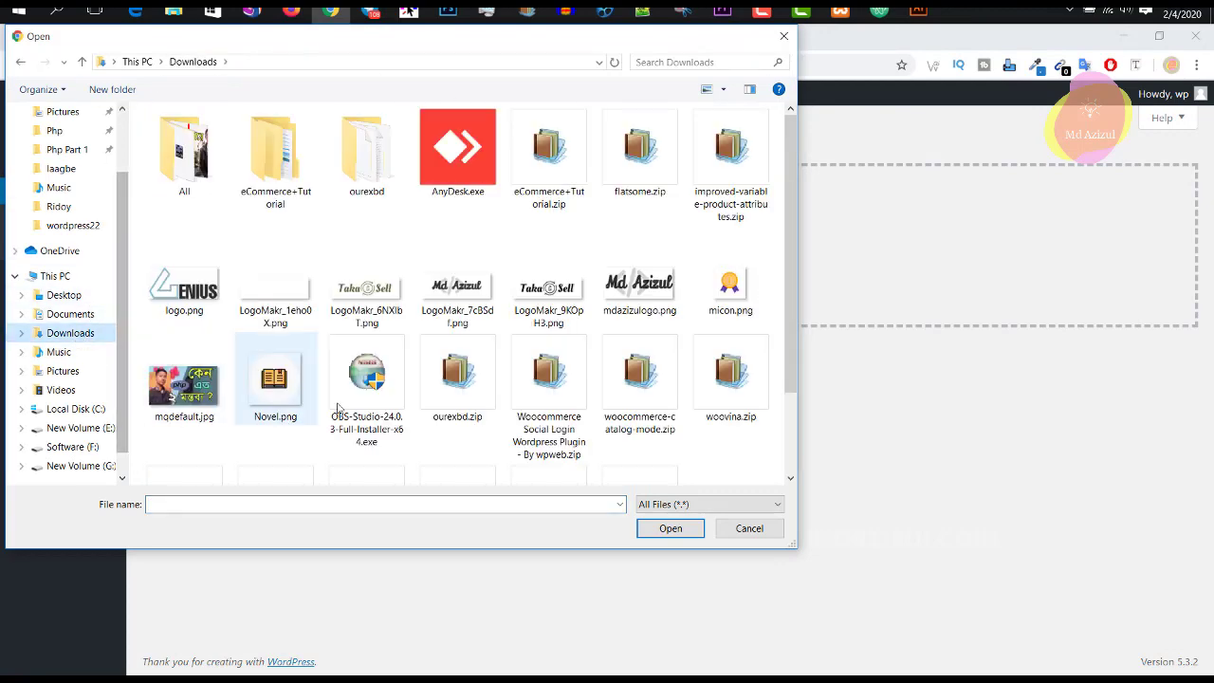
{"action": "left_click", "coordinate": [274, 387]}
{"action": "double_click", "coordinate": [275, 387]}
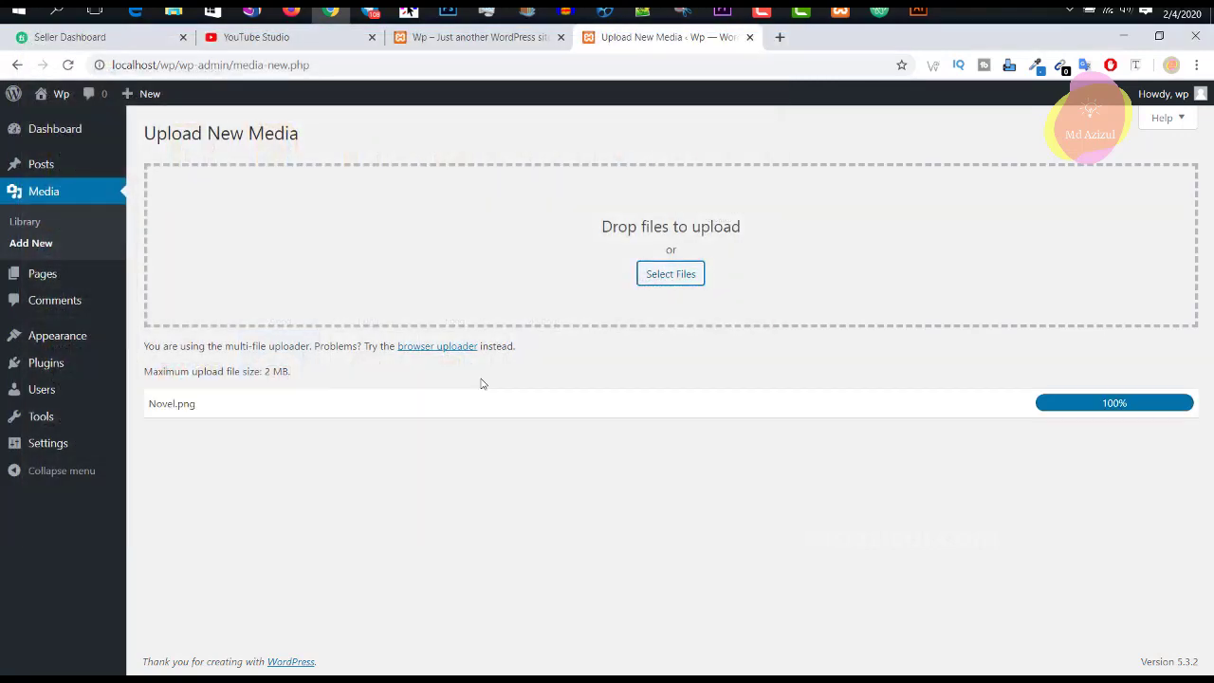
Upload micon.png and mdazizulogo.png from the Downloads folder, and open the Media Library to view the uploaded files.
{"action": "left_click", "coordinate": [655, 276]}
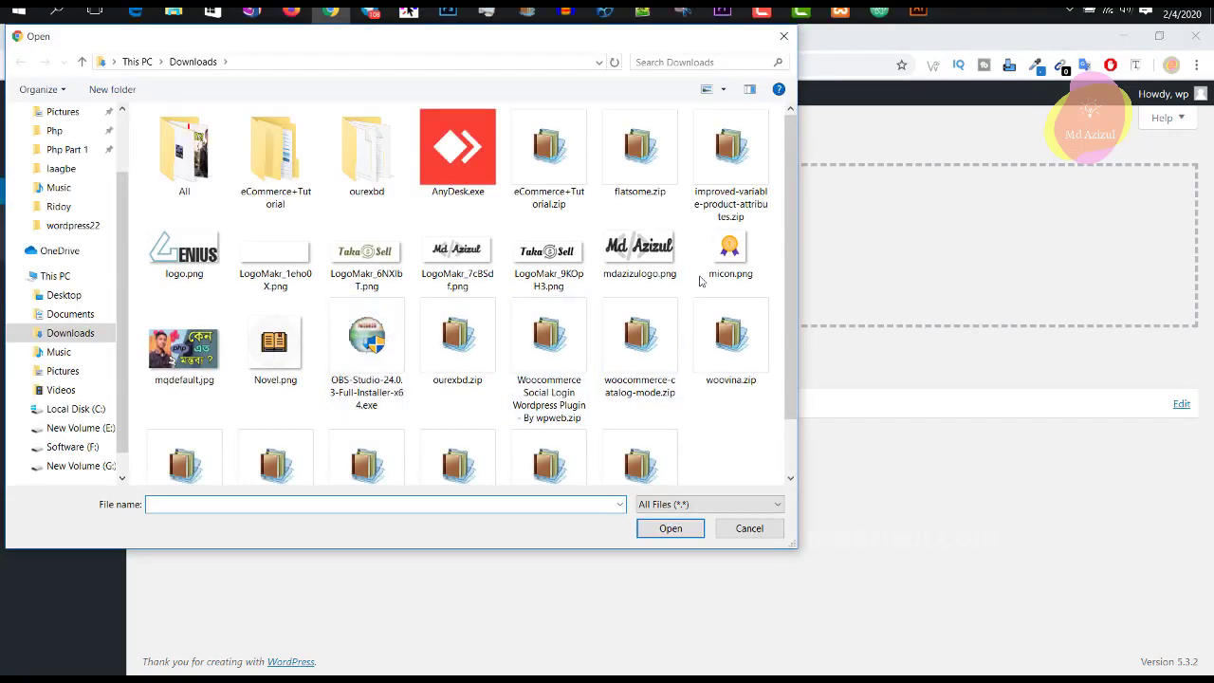
{"action": "double_click", "coordinate": [725, 261]}
{"action": "left_click", "coordinate": [677, 277]}
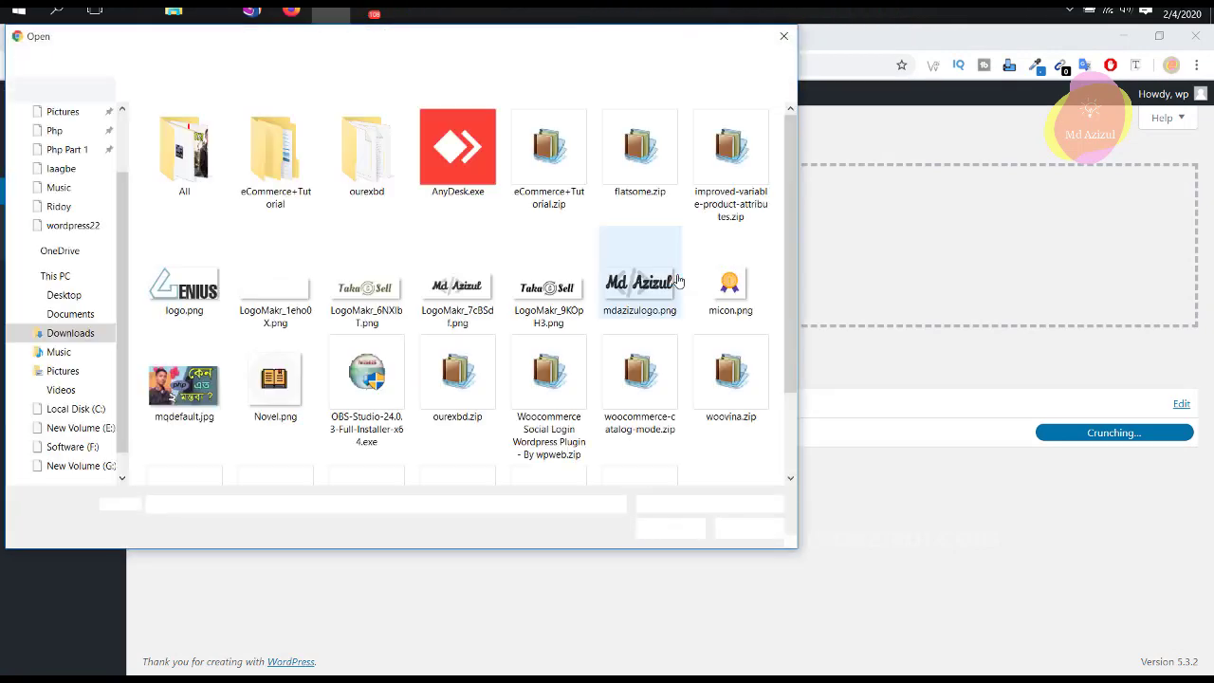
{"action": "double_click", "coordinate": [653, 267]}
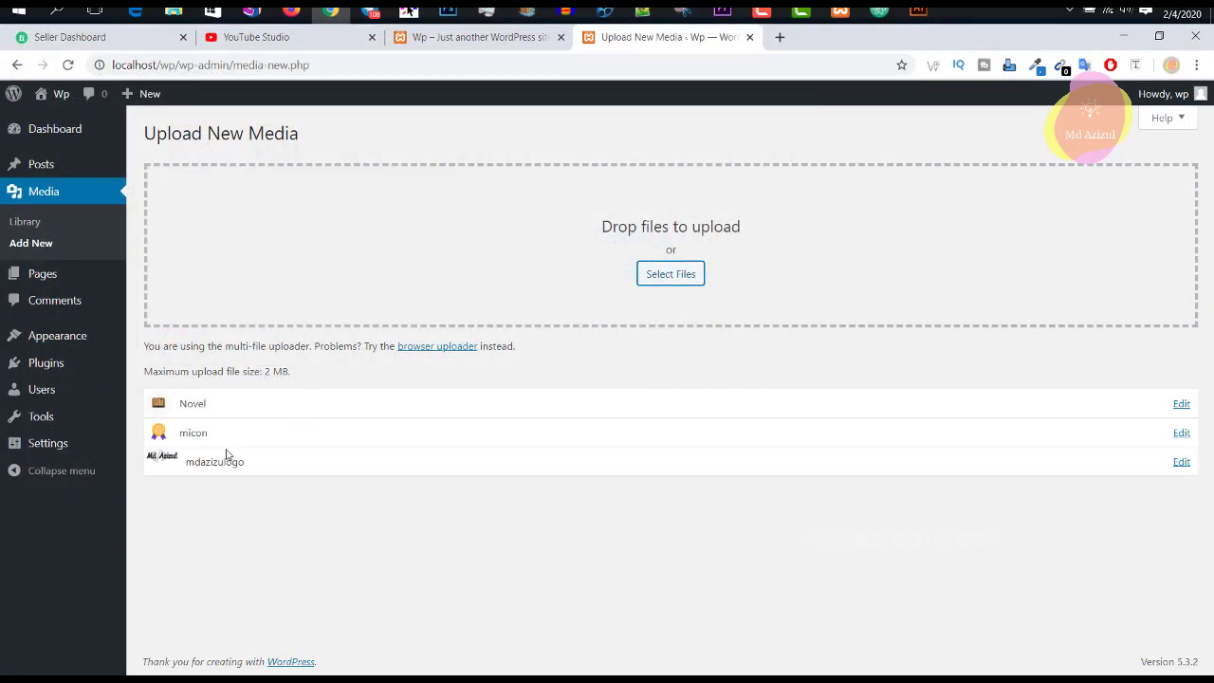
{"action": "left_click_drag", "start_coordinate": [291, 468], "coordinate": [166, 469]}
{"action": "left_click", "coordinate": [366, 483]}
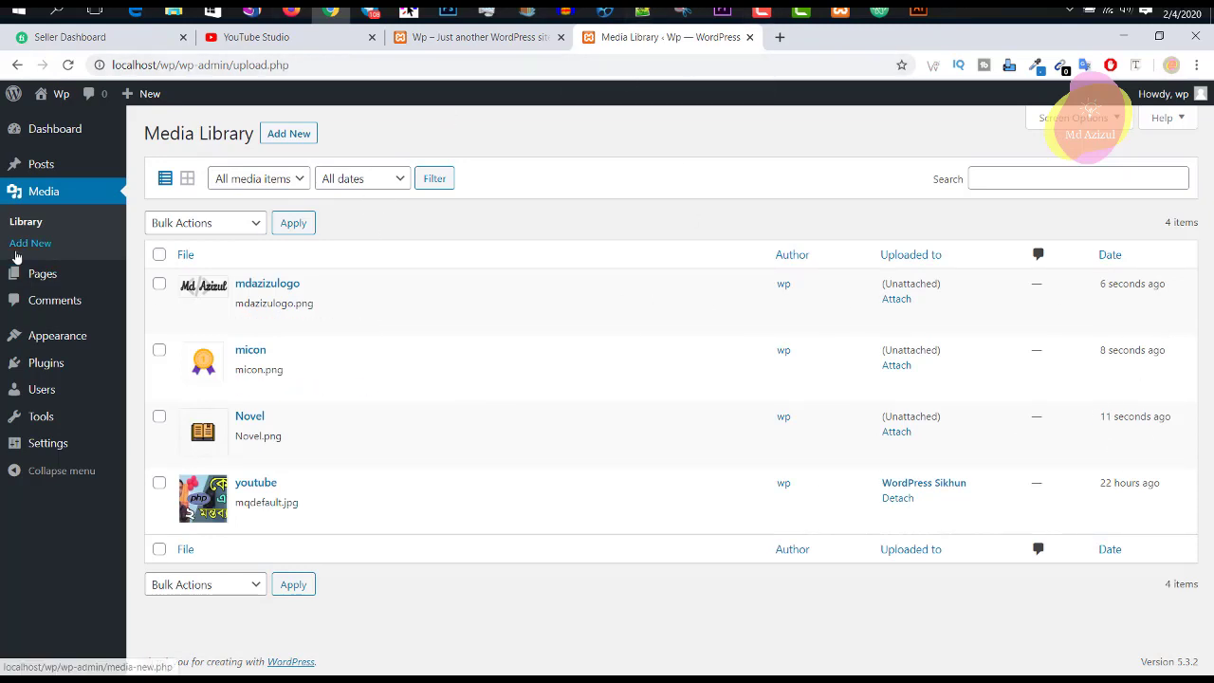
Open the list of all pages and examine the Privacy Policy entry's draft status and page label.
{"action": "left_click", "coordinate": [33, 276]}
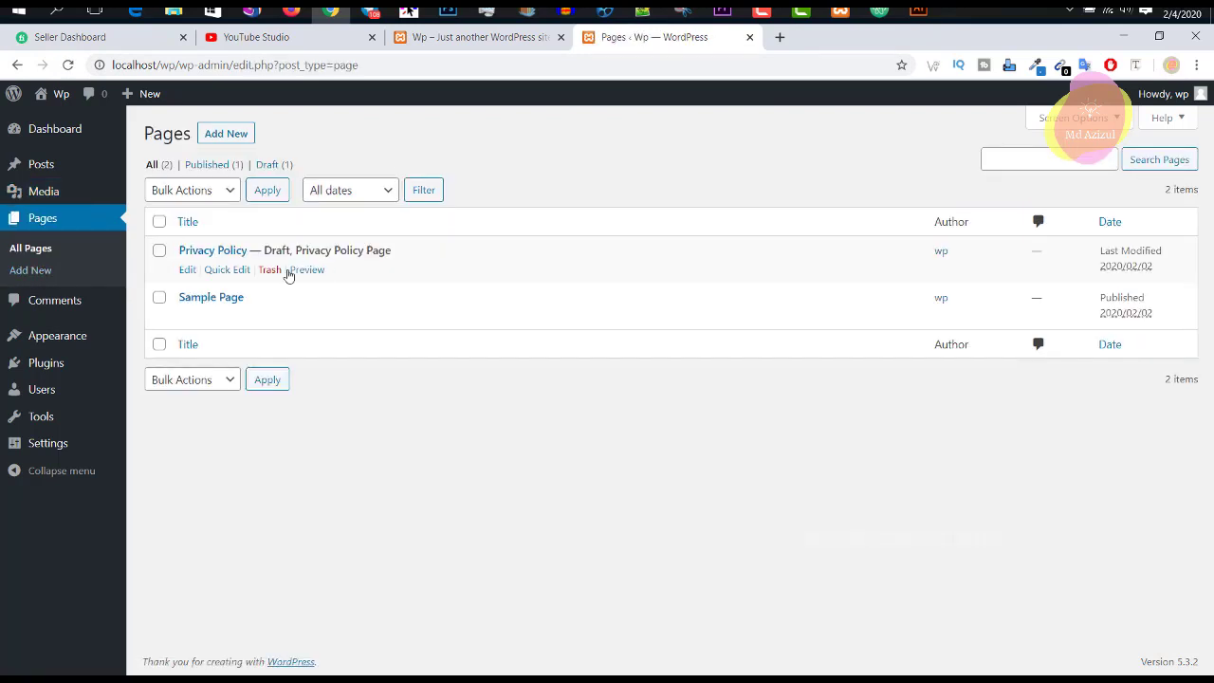
{"action": "double_click", "coordinate": [270, 250]}
{"action": "left_click", "coordinate": [395, 261]}
{"action": "left_click", "coordinate": [769, 10]}
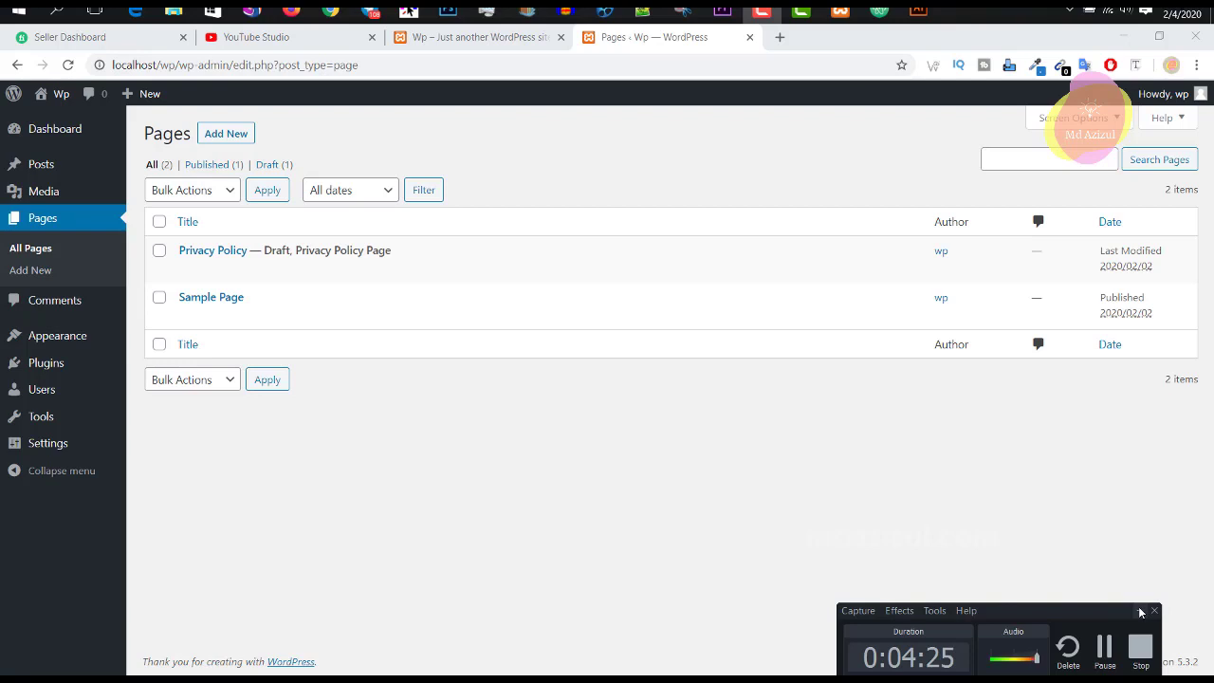
{"action": "left_click", "coordinate": [1141, 610]}
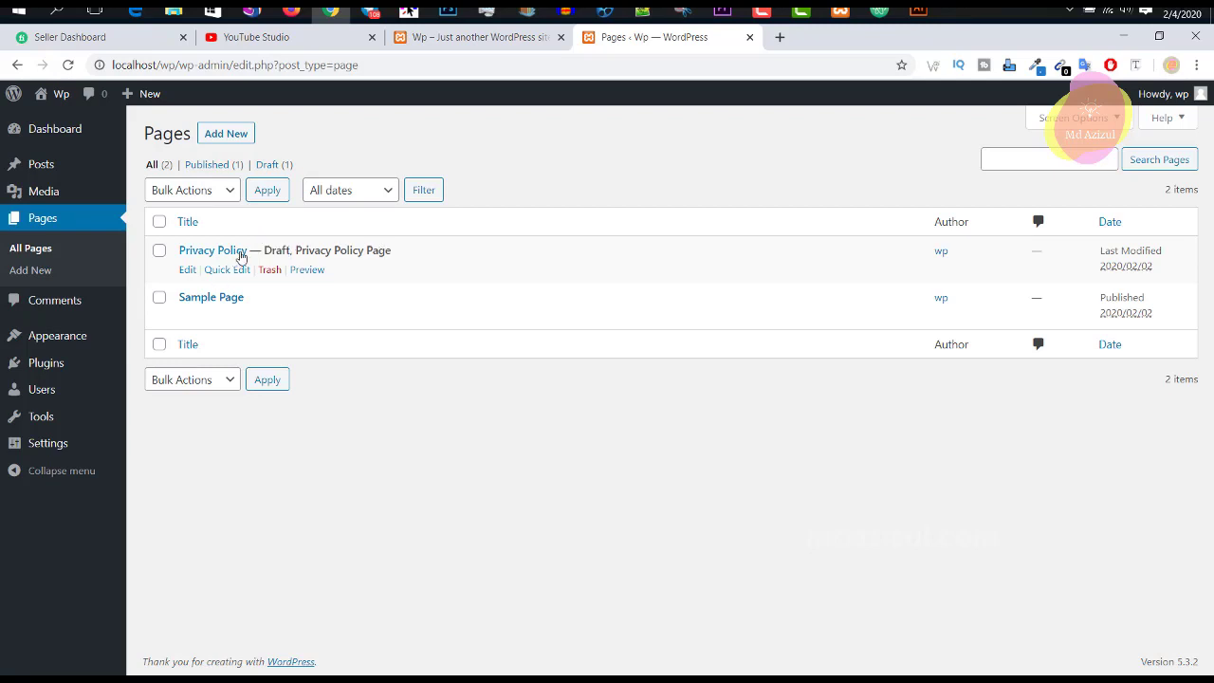
{"action": "double_click", "coordinate": [274, 251]}
{"action": "left_click", "coordinate": [358, 251]}
{"action": "double_click", "coordinate": [350, 250]}
{"action": "left_click", "coordinate": [445, 258]}
{"action": "left_click", "coordinate": [766, 12]}
{"action": "left_click", "coordinate": [770, 10]}
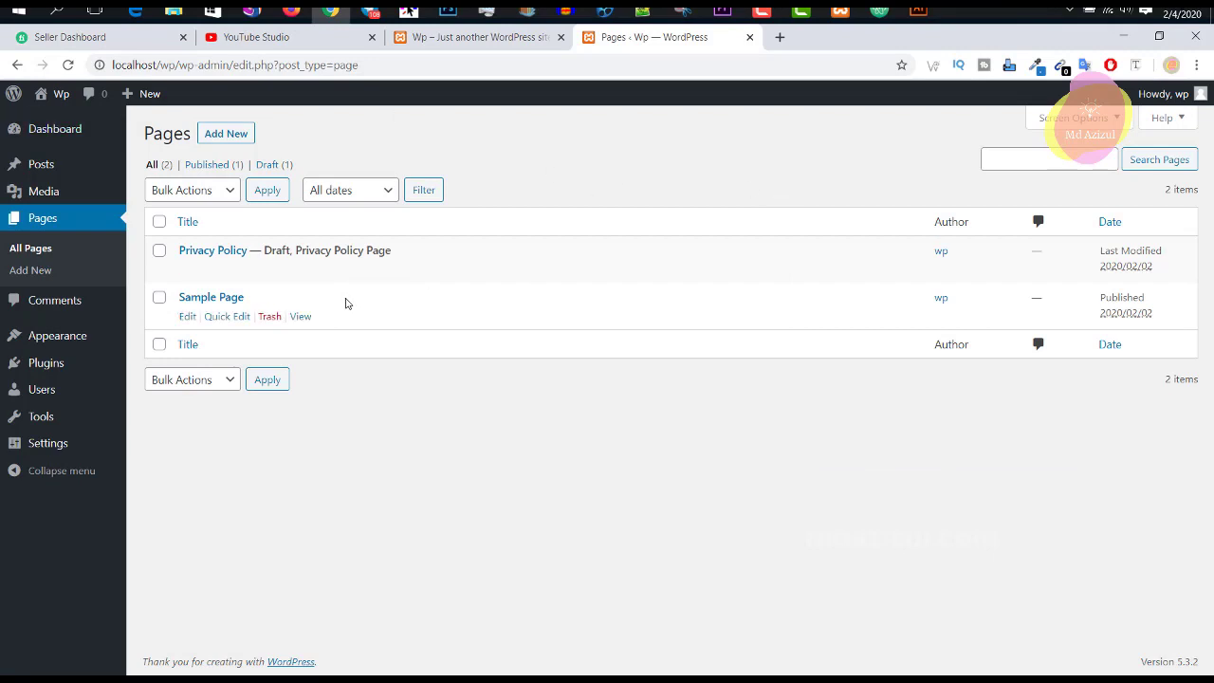
Open the editor for adding a new page in a separate browser tab, keeping the pages list open.
{"action": "right_click", "coordinate": [242, 138]}
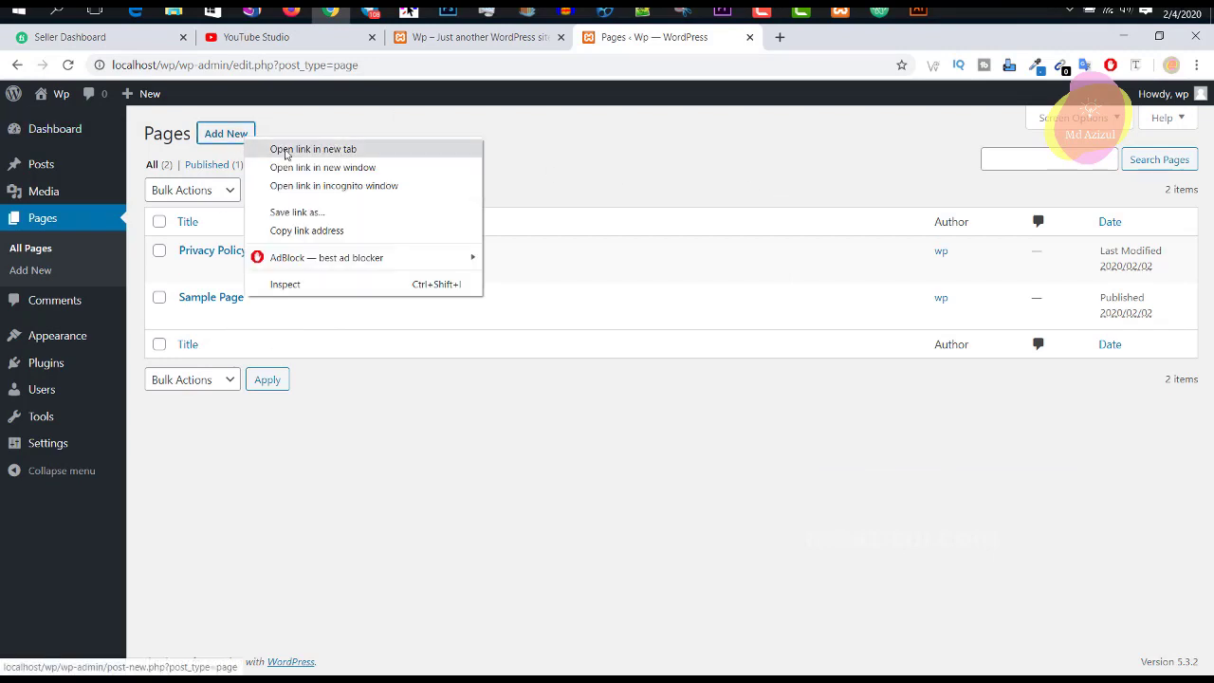
{"action": "left_click", "coordinate": [273, 148]}
{"action": "left_click", "coordinate": [834, 40]}
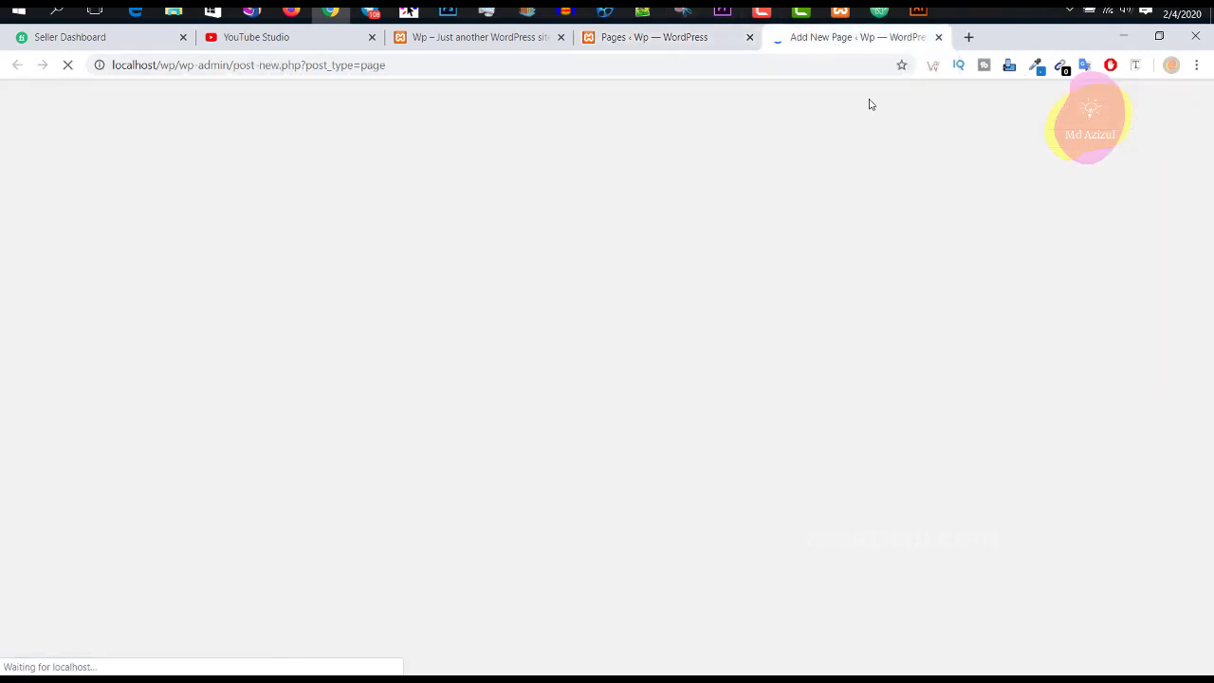
{"action": "left_click", "coordinate": [654, 37]}
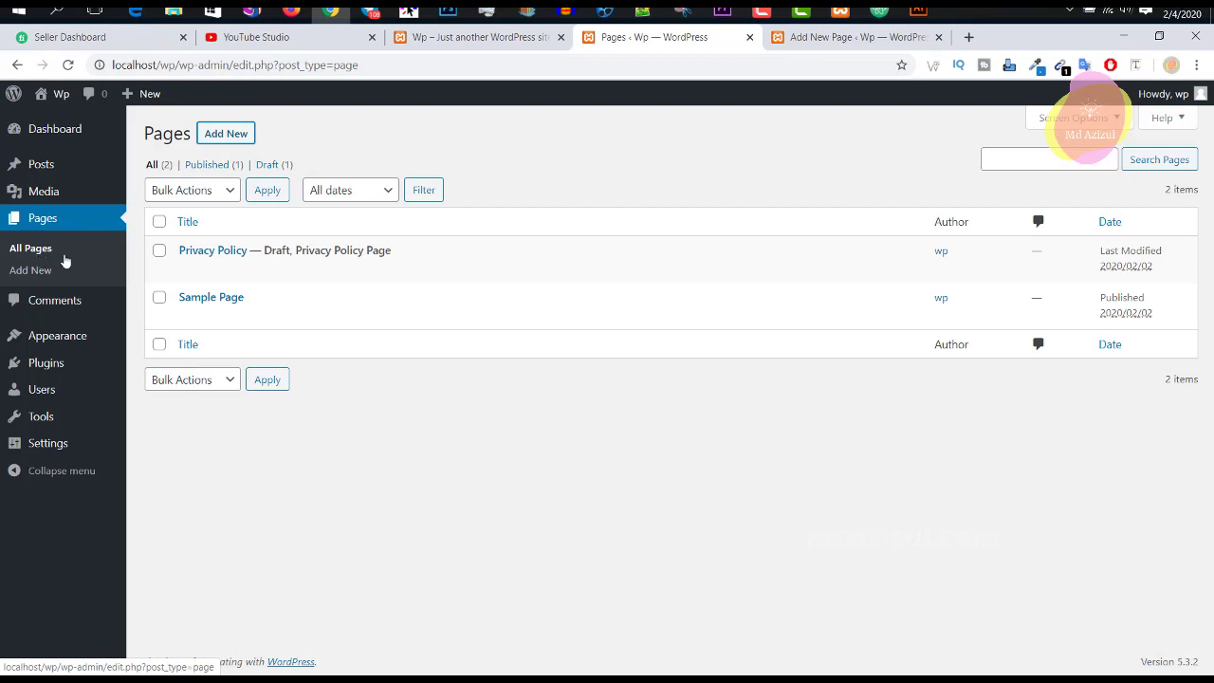
{"action": "left_click", "coordinate": [865, 40]}
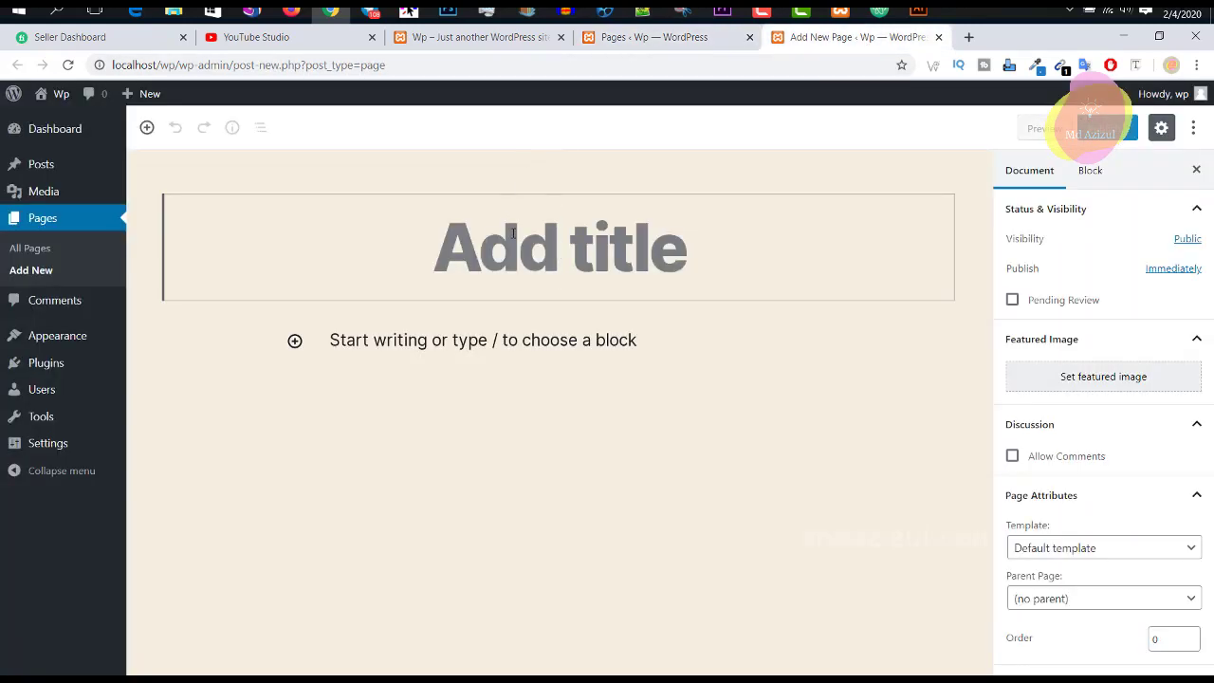
Save the new page as a draft titled Home2 and return to the pages list.
{"action": "type", "text": "Hom"}
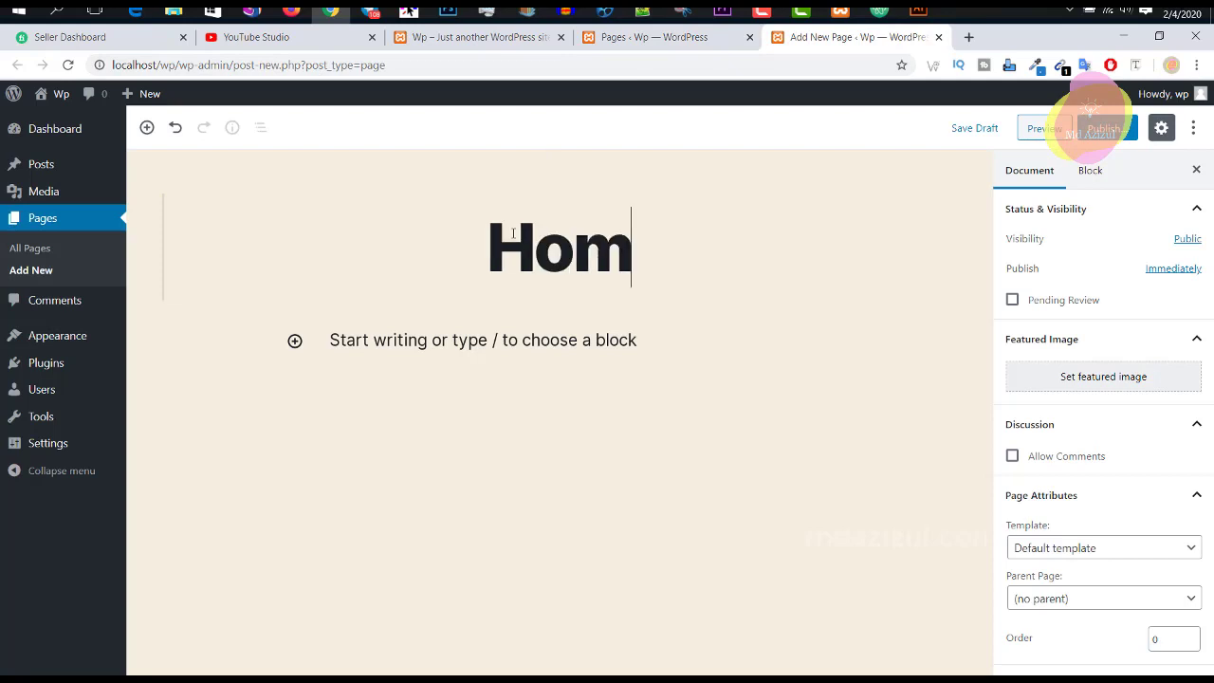
{"action": "type", "text": "e2"}
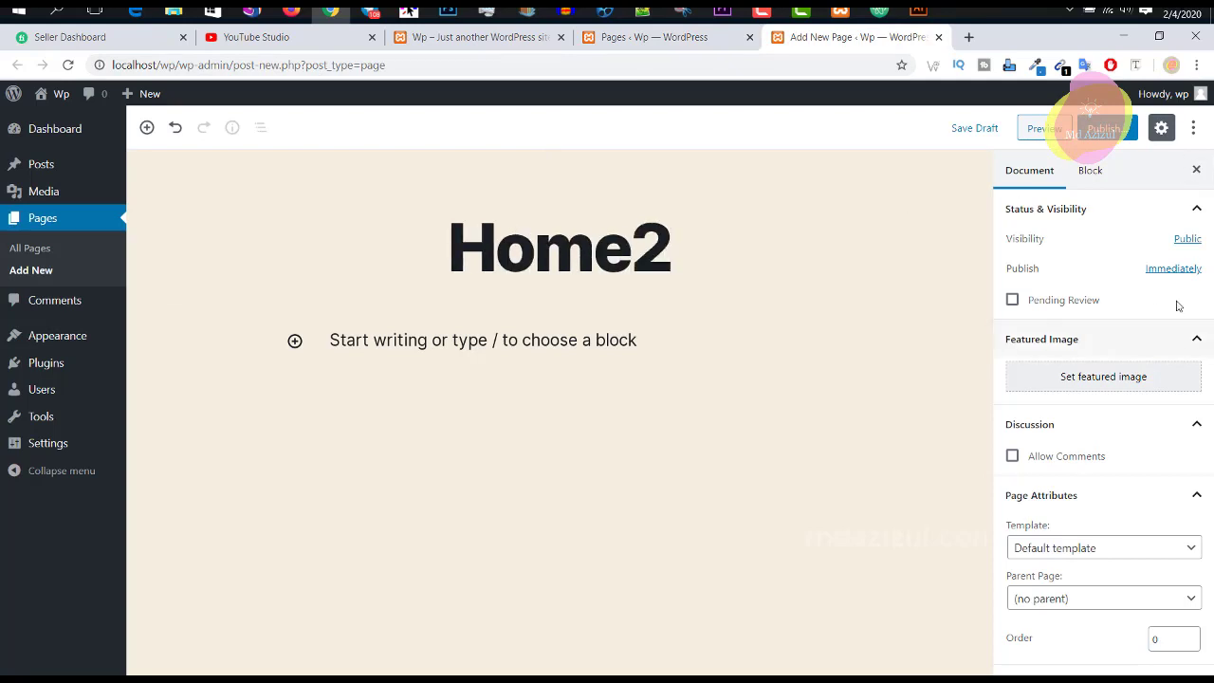
{"action": "left_click", "coordinate": [973, 128]}
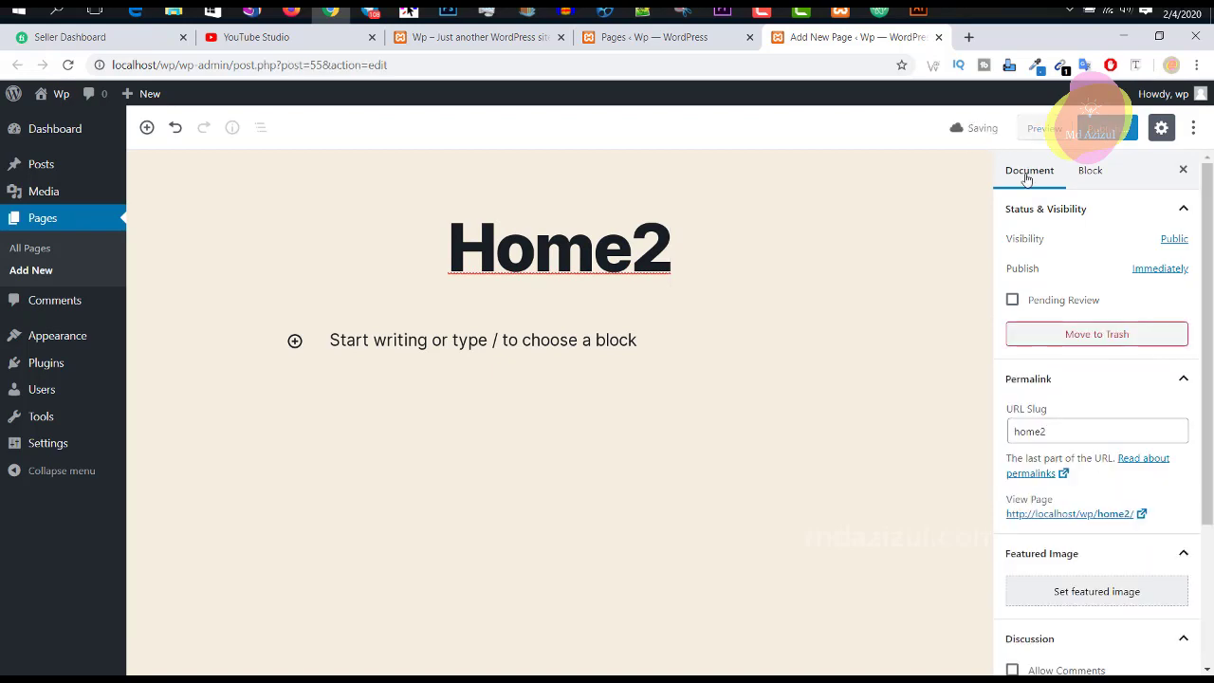
{"action": "left_click", "coordinate": [642, 28]}
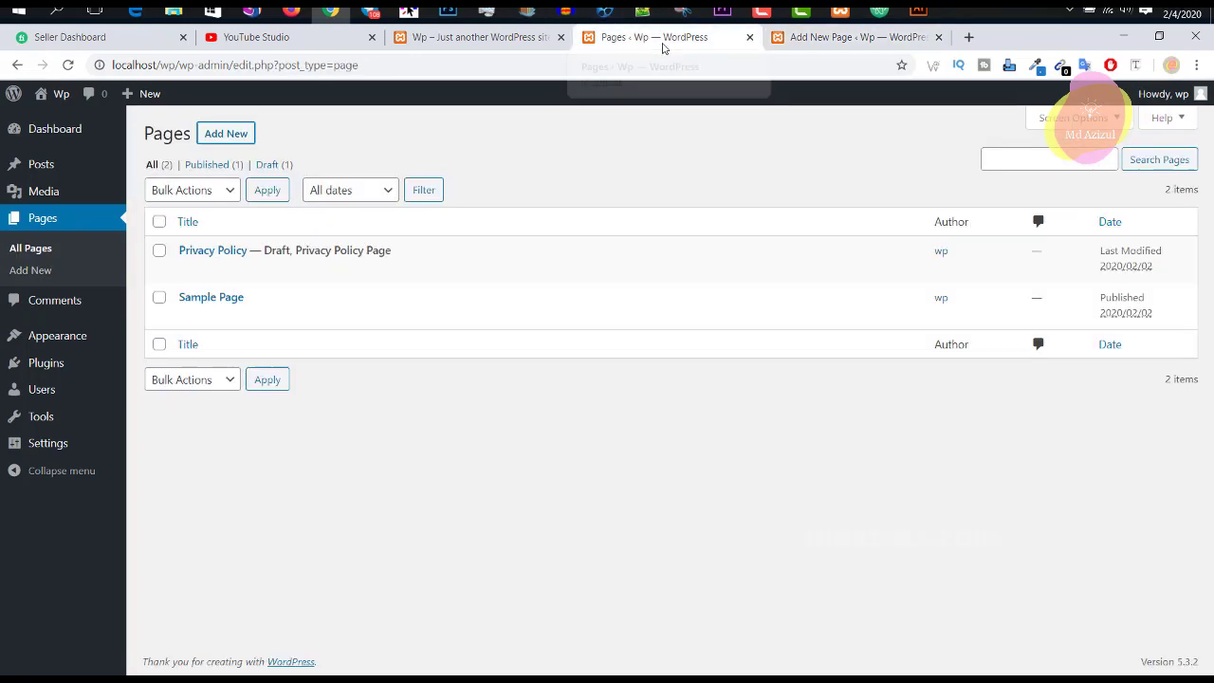
Refresh the pages list, close the finished add-page browser tab and check Home2's draft label.
{"action": "left_click", "coordinate": [67, 64]}
{"action": "left_click", "coordinate": [937, 37]}
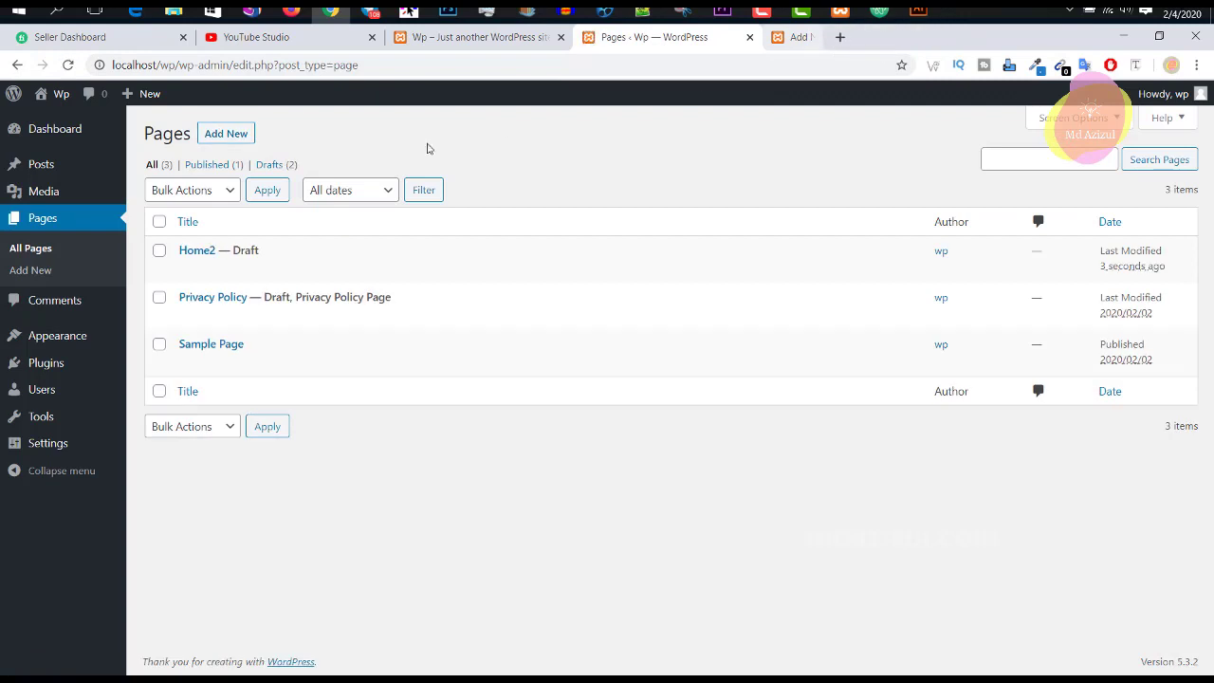
{"action": "double_click", "coordinate": [250, 250]}
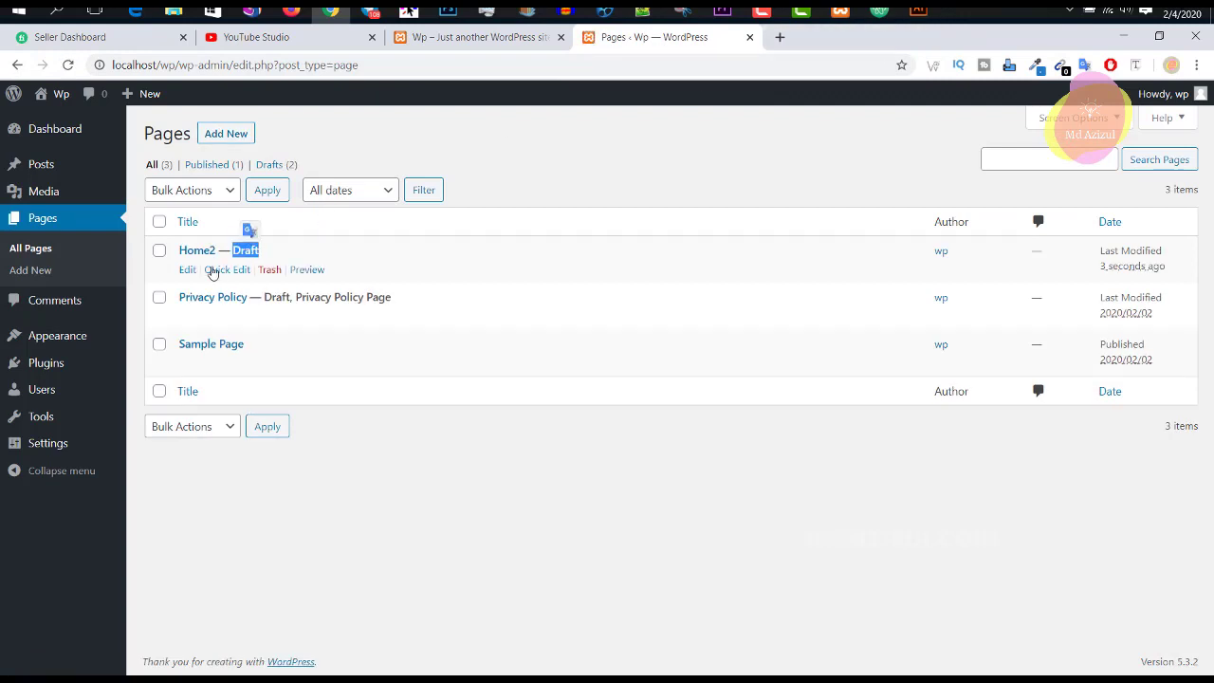
Open the Home2 page for editing in a separate browser tab and switch to it.
{"action": "right_click", "coordinate": [185, 271]}
{"action": "left_click", "coordinate": [248, 279]}
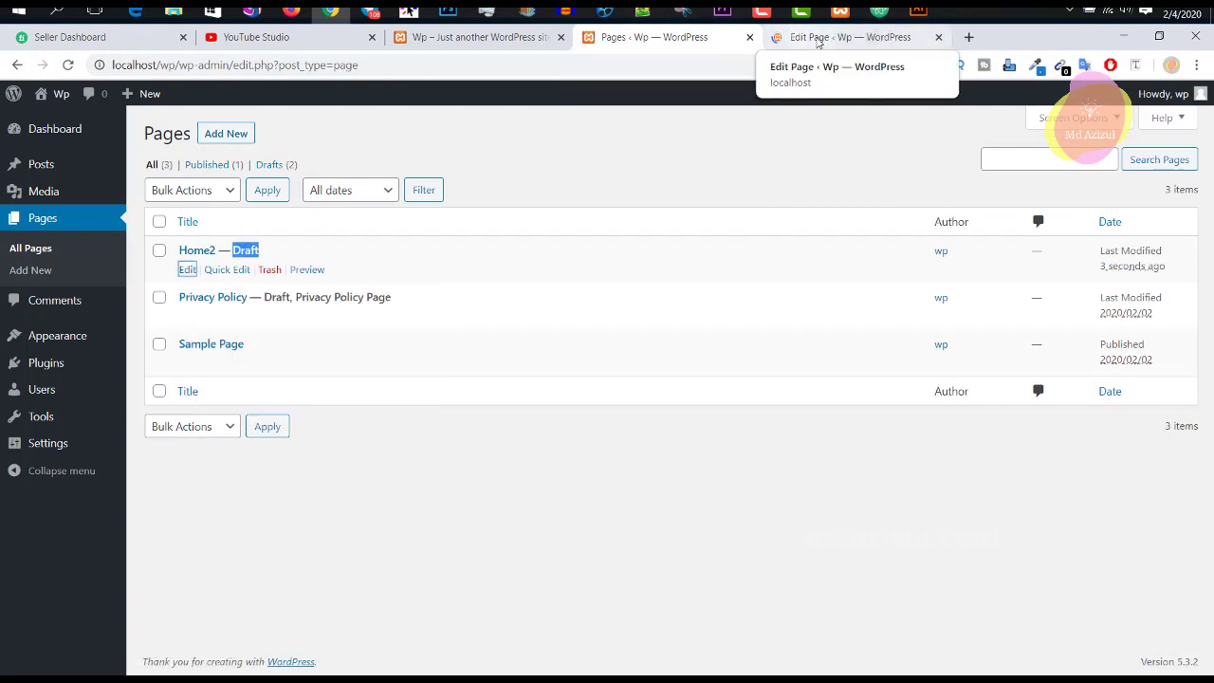
{"action": "left_click", "coordinate": [818, 40]}
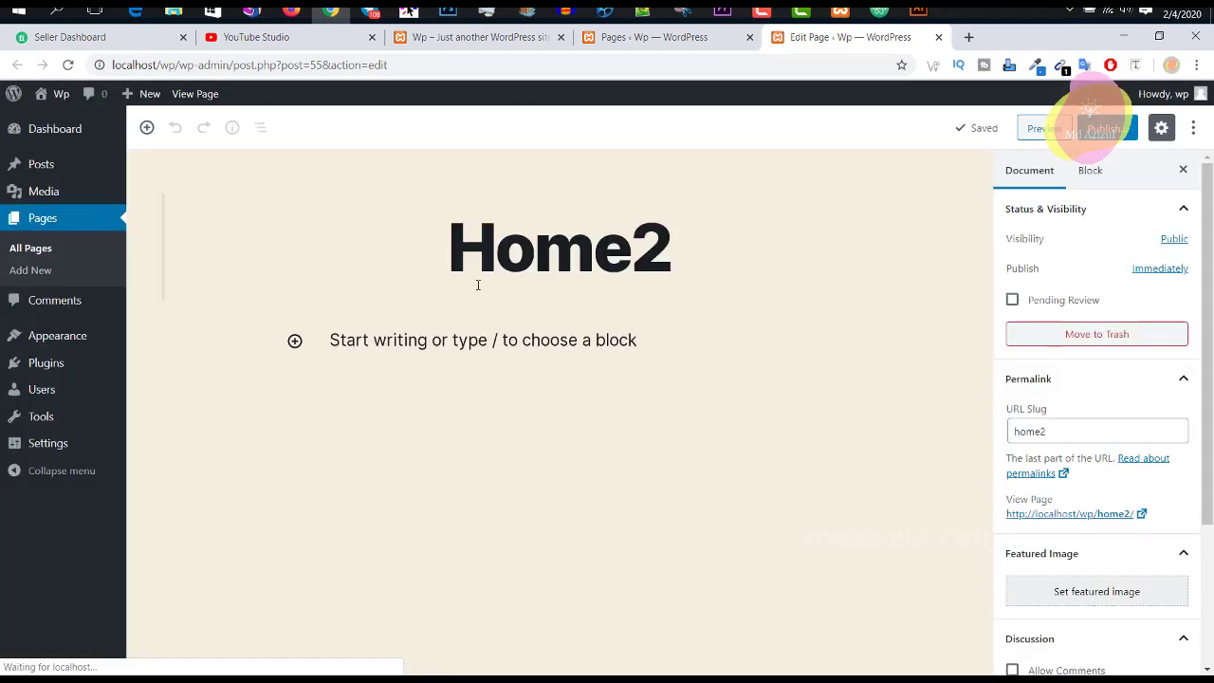
Copy the WordPress description paragraph from the site's WordPress Sikhun post and paste it into the body of the Home2 page.
{"action": "left_click", "coordinate": [514, 346]}
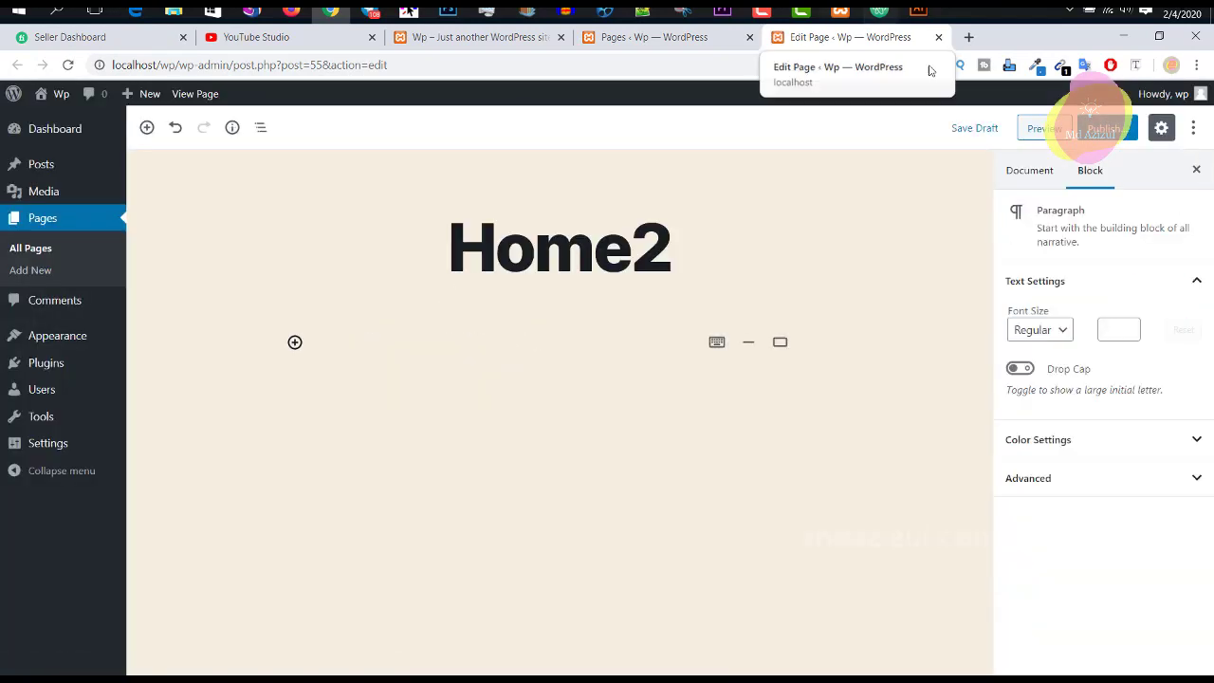
{"action": "left_click", "coordinate": [500, 43]}
{"action": "scroll", "coordinate": [644, 322], "scroll_direction": "up", "scroll_amount": 10}
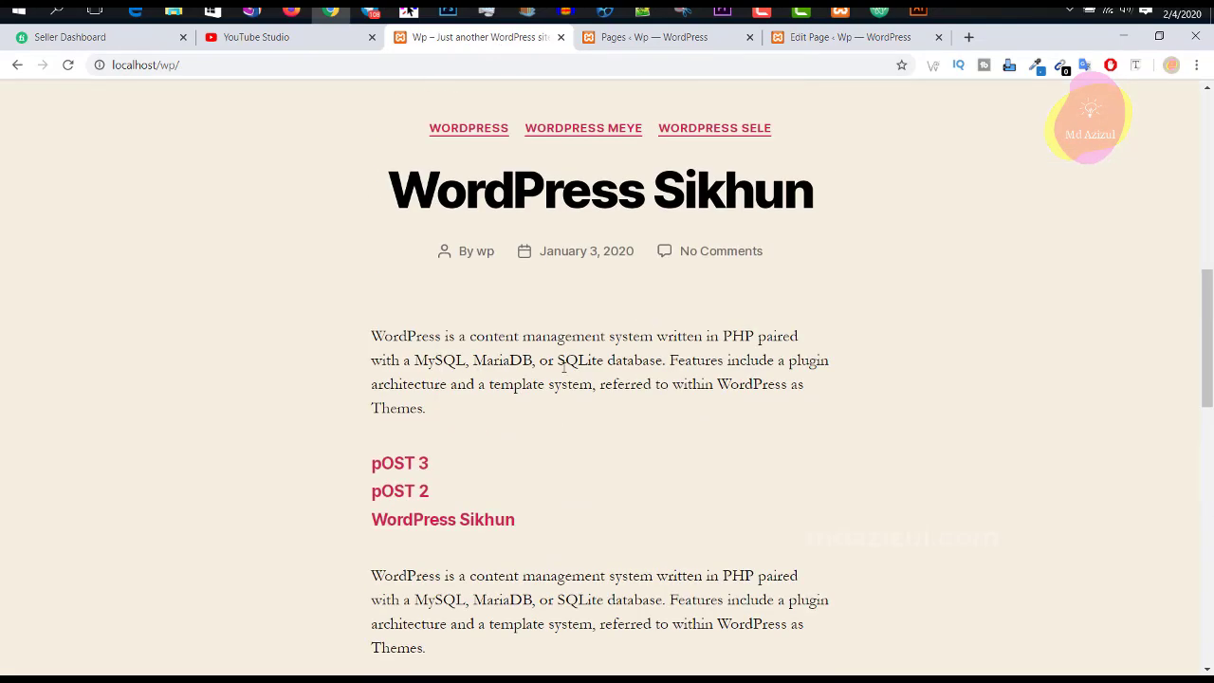
{"action": "triple_click", "coordinate": [563, 368]}
{"action": "key", "text": "ctrl+c"}
{"action": "right_click", "coordinate": [563, 368]}
{"action": "left_click", "coordinate": [587, 380]}
{"action": "left_click", "coordinate": [849, 37]}
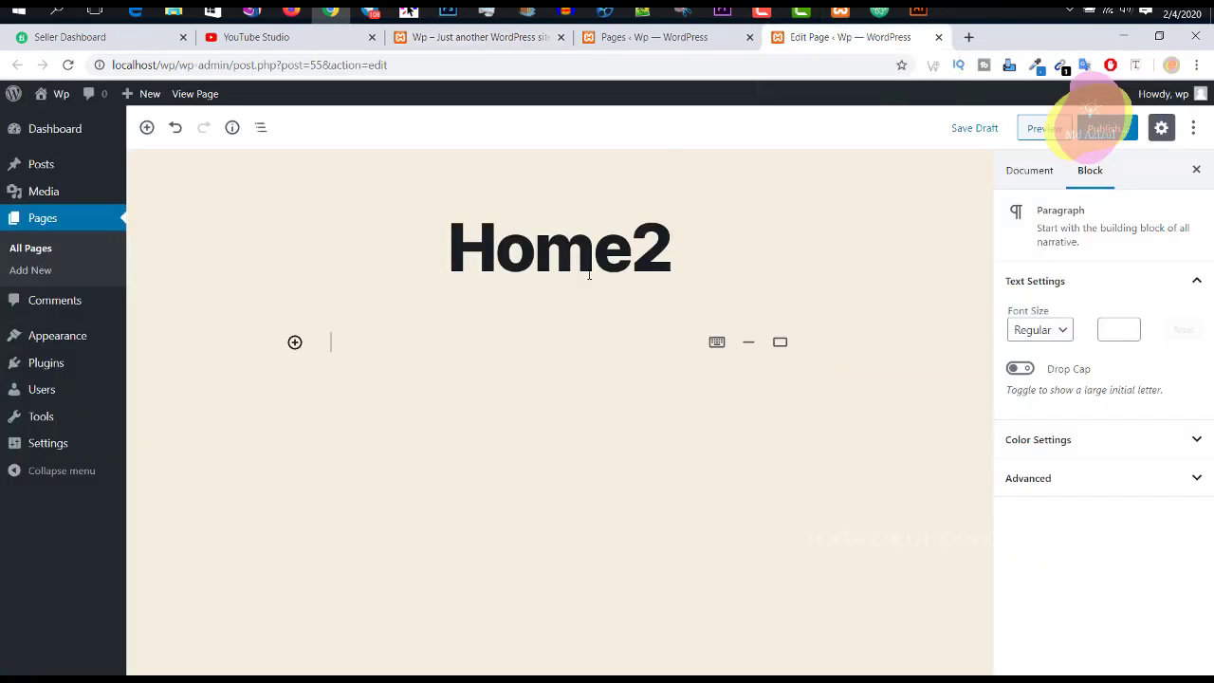
{"action": "right_click", "coordinate": [542, 332]}
{"action": "left_click", "coordinate": [612, 422]}
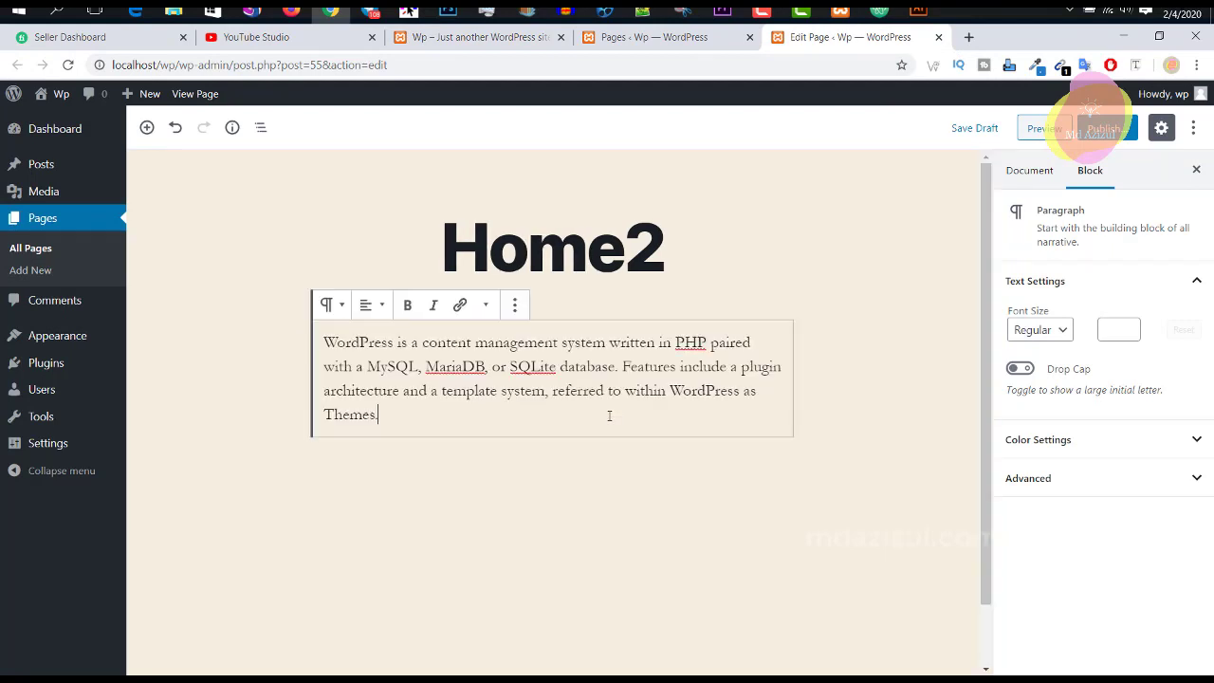
Publish the Home2 page and view its live version in a separate browser tab.
{"action": "left_click", "coordinate": [1105, 128]}
{"action": "left_click", "coordinate": [1100, 128]}
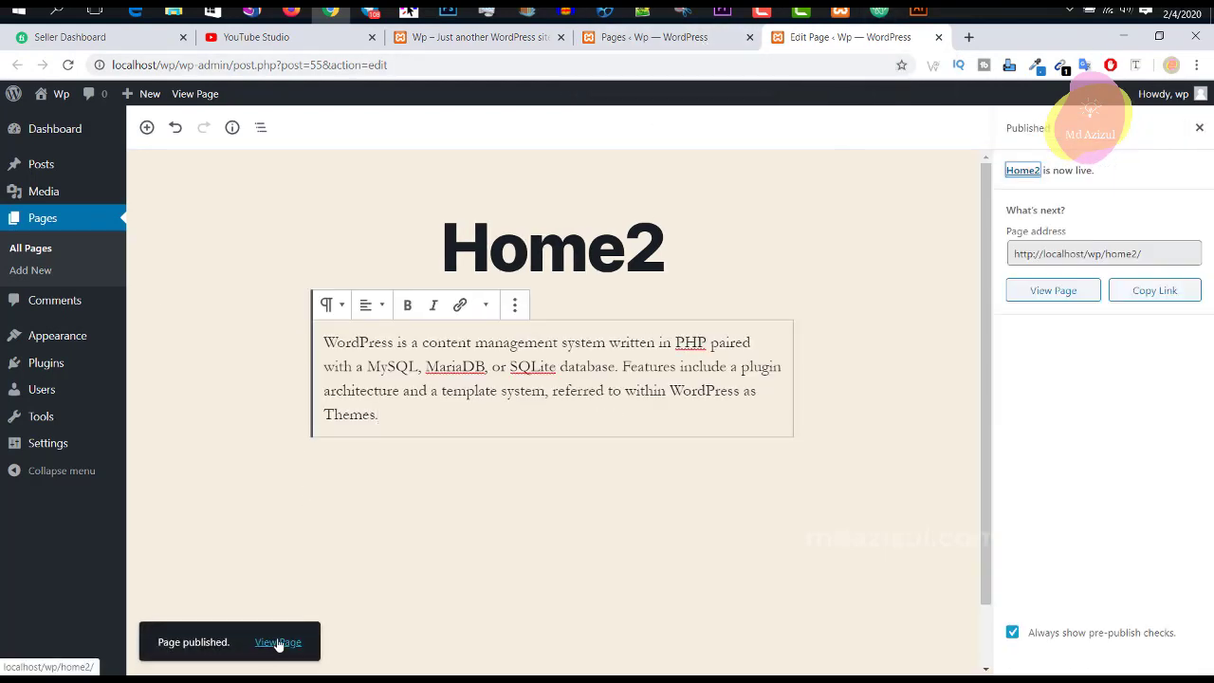
{"action": "right_click", "coordinate": [278, 641]}
{"action": "left_click", "coordinate": [356, 490]}
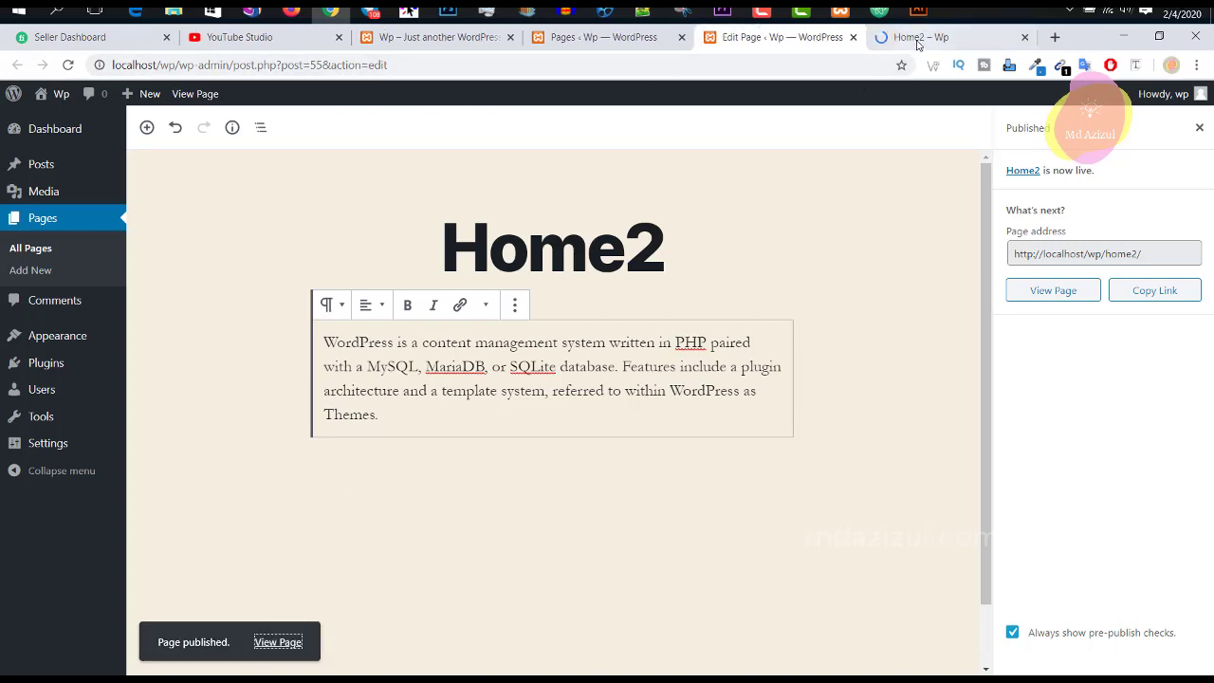
{"action": "left_click", "coordinate": [934, 37]}
{"action": "scroll", "coordinate": [647, 340], "scroll_direction": "down", "scroll_amount": 1}
{"action": "scroll", "coordinate": [646, 340], "scroll_direction": "down", "scroll_amount": 3}
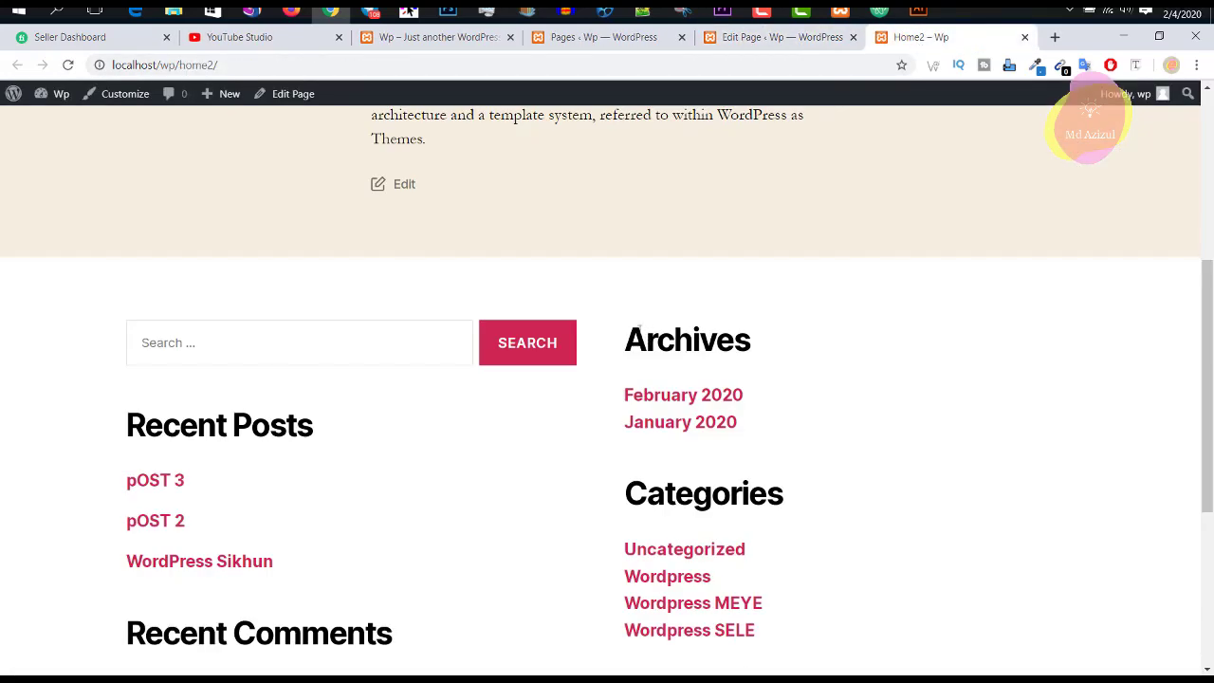
{"action": "scroll", "coordinate": [652, 246], "scroll_direction": "up", "scroll_amount": 3}
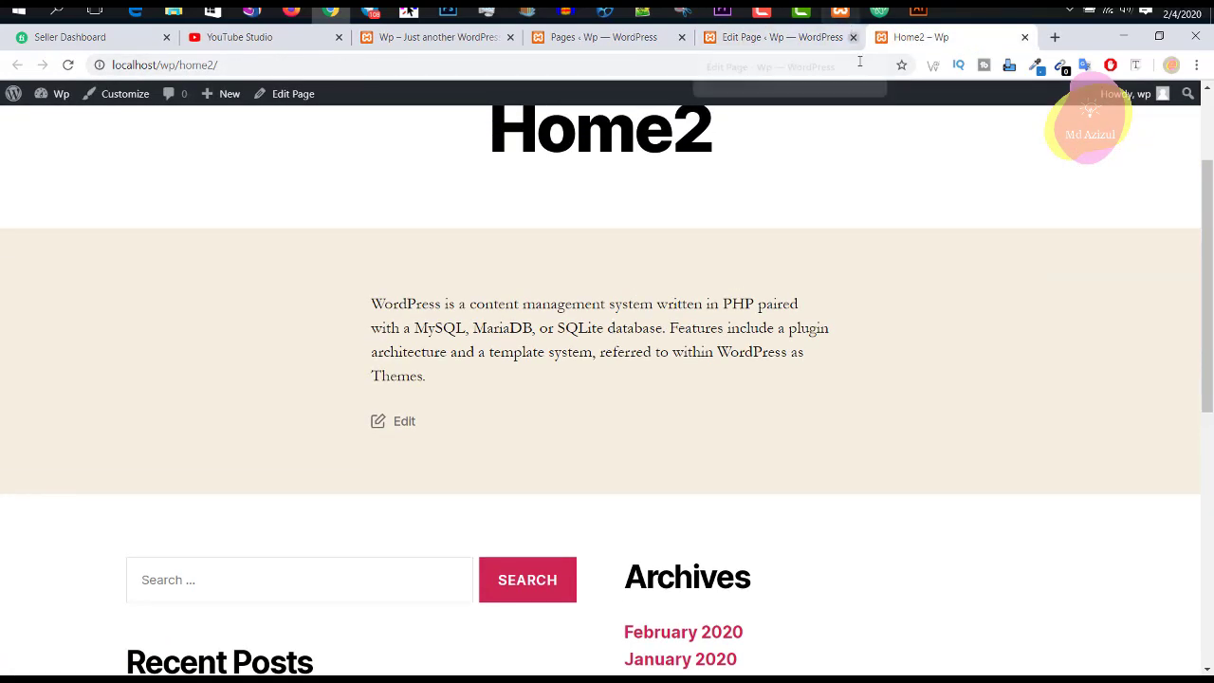
{"action": "left_click", "coordinate": [838, 12]}
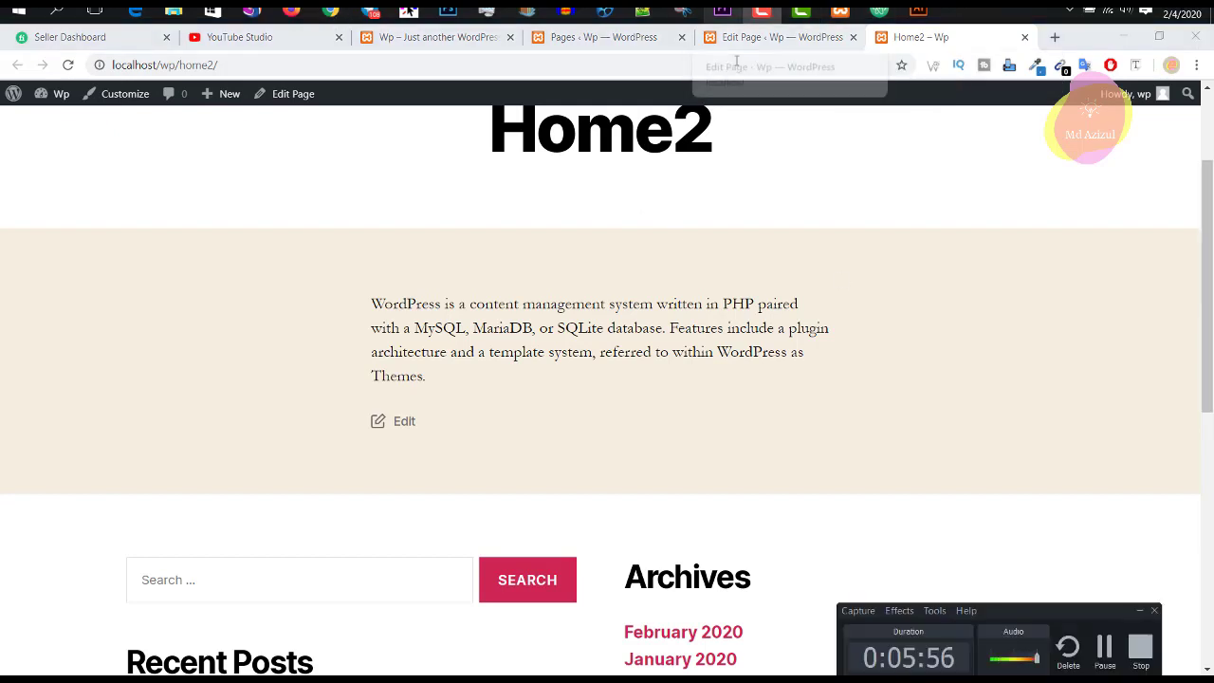
{"action": "left_click", "coordinate": [802, 154]}
Return to the Home2 editor tab and open the list of all pages there.
{"action": "left_click", "coordinate": [817, 43]}
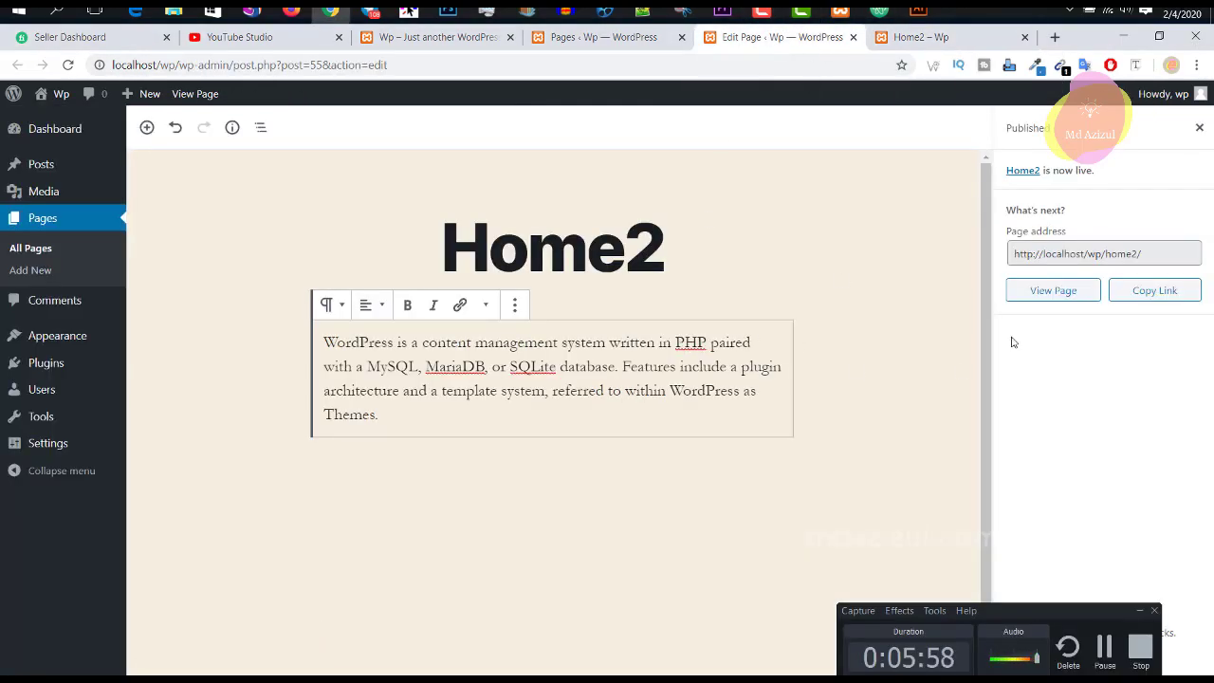
{"action": "left_click", "coordinate": [1131, 607]}
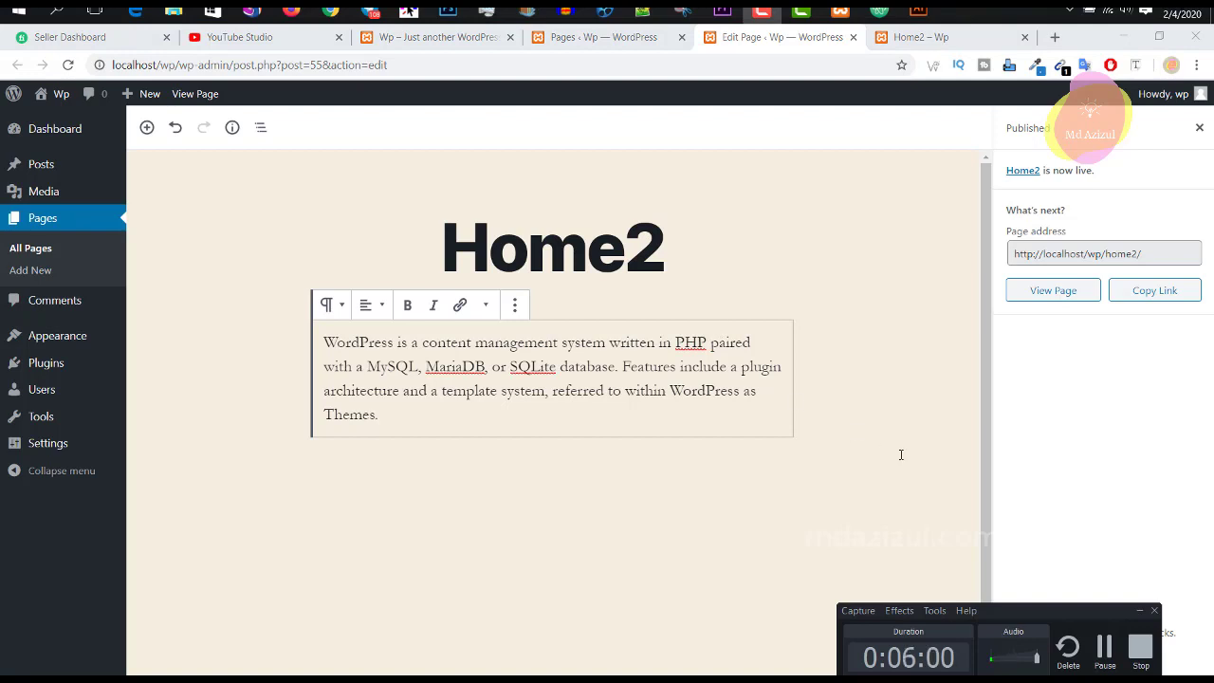
{"action": "left_click", "coordinate": [1105, 557]}
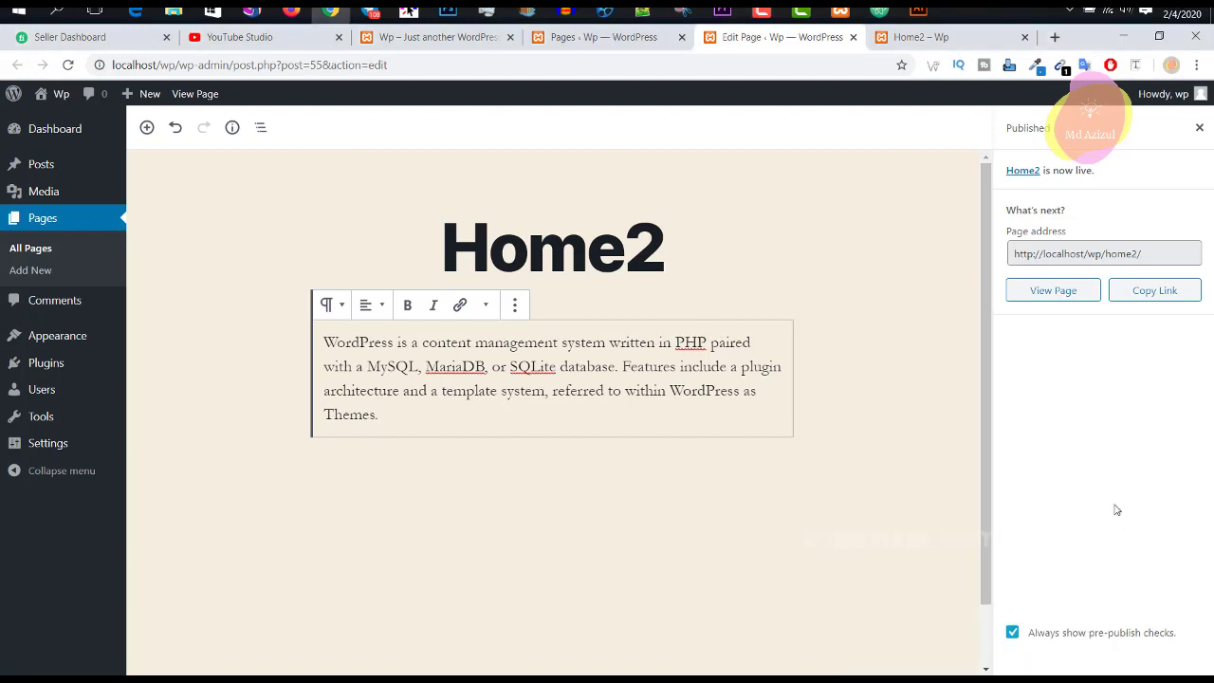
{"action": "left_click", "coordinate": [49, 249]}
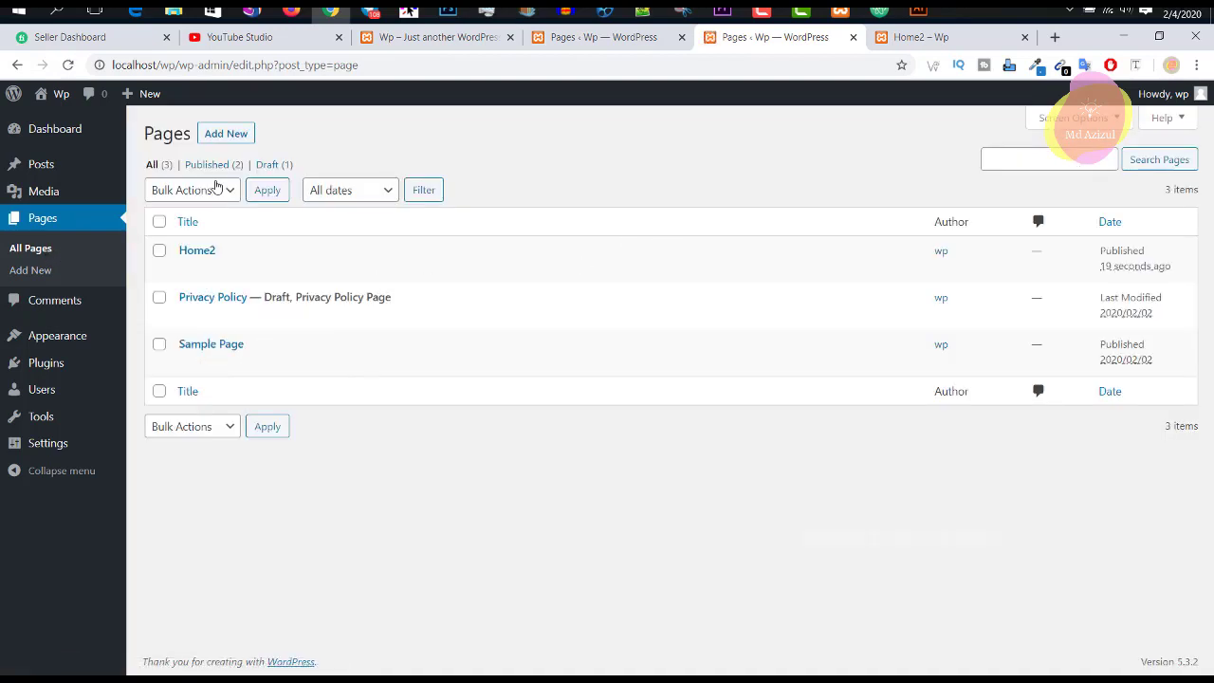
Create a new page titled home3, publish it and dismiss the post-publish details.
{"action": "left_click", "coordinate": [239, 139]}
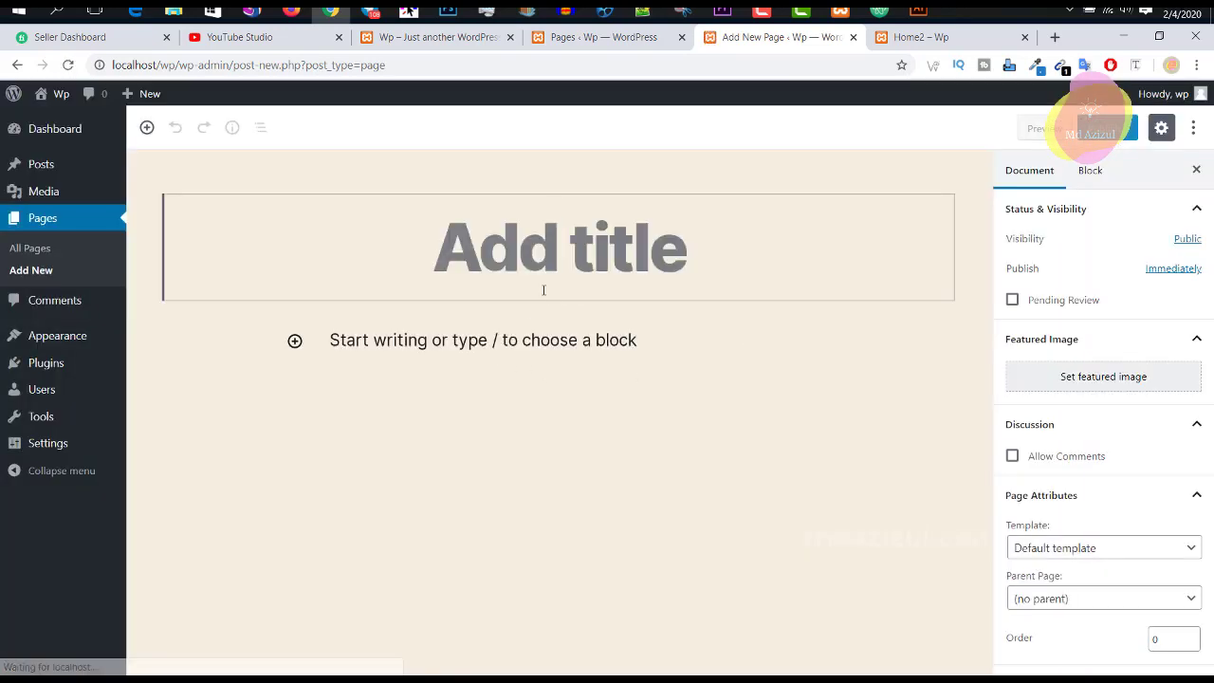
{"action": "type", "text": "home"}
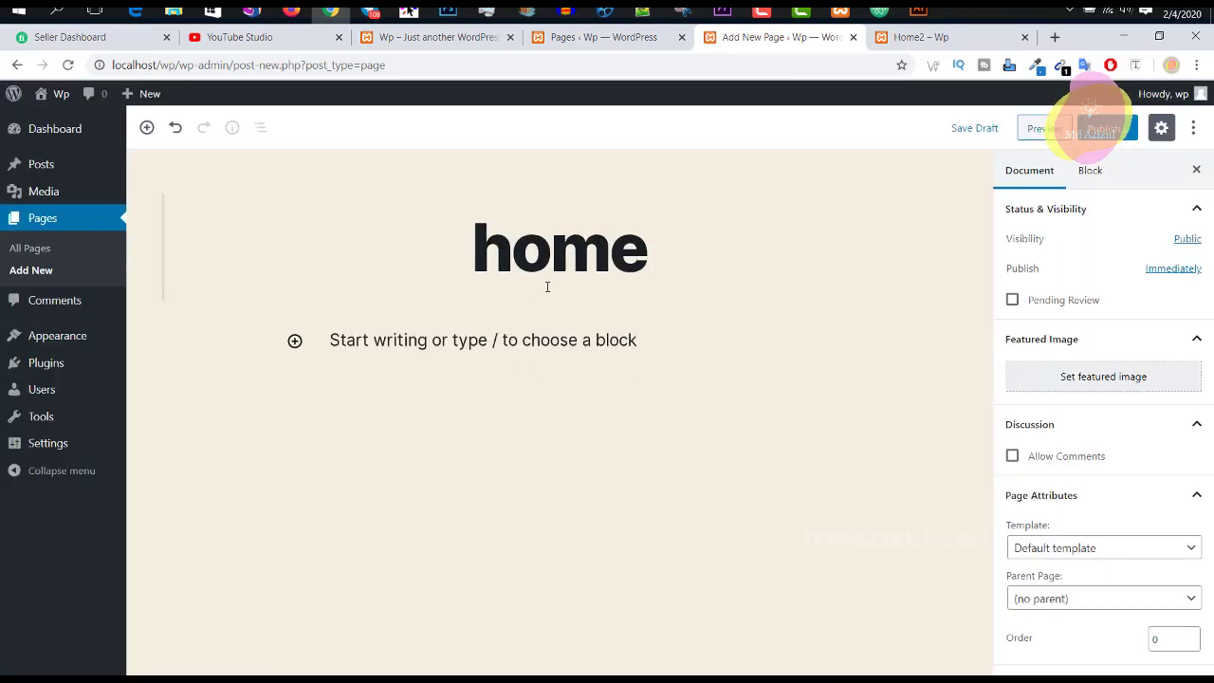
{"action": "type", "text": "3"}
{"action": "left_click", "coordinate": [1106, 129]}
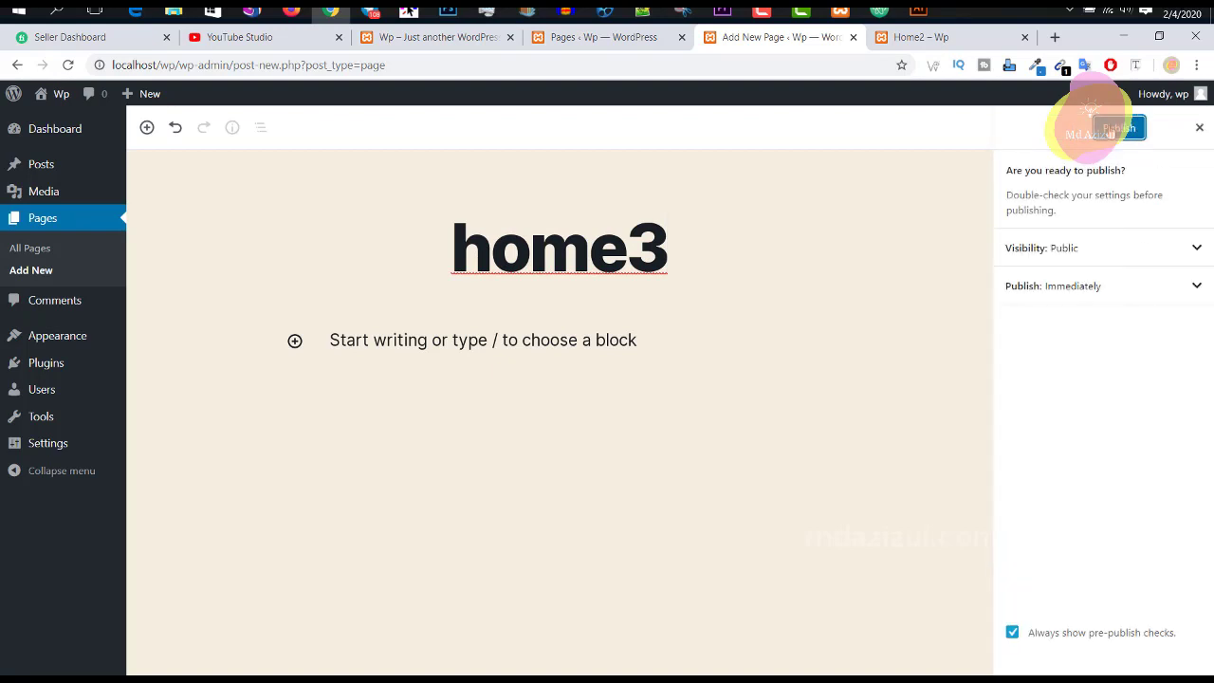
{"action": "left_click", "coordinate": [1117, 128]}
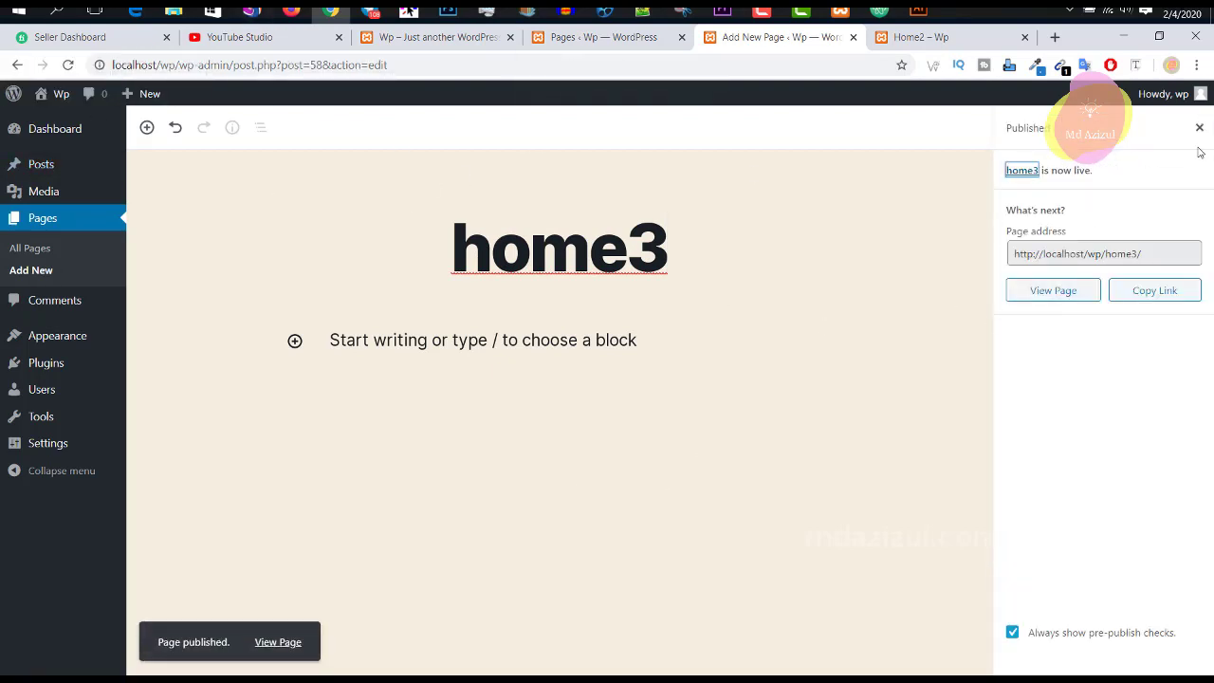
{"action": "left_click", "coordinate": [1198, 127]}
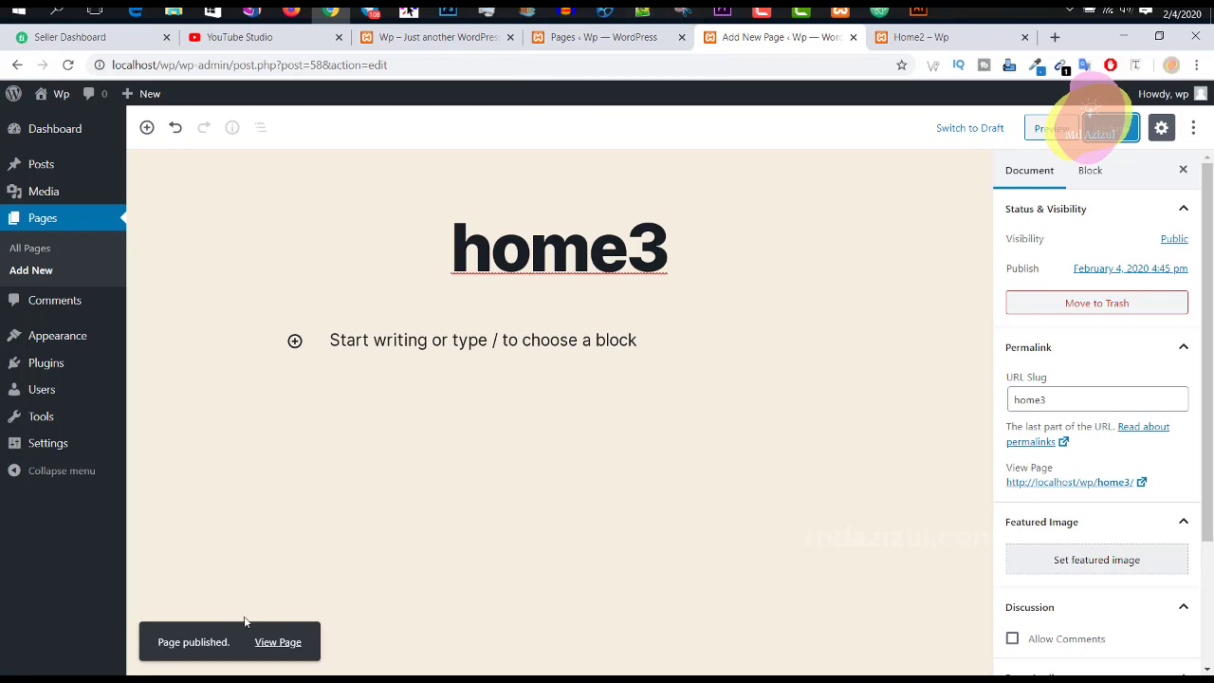
Open the live home3 page in a separate browser tab, close the Home2 page tab and view the home3 title.
{"action": "right_click", "coordinate": [283, 643]}
{"action": "left_click", "coordinate": [364, 496]}
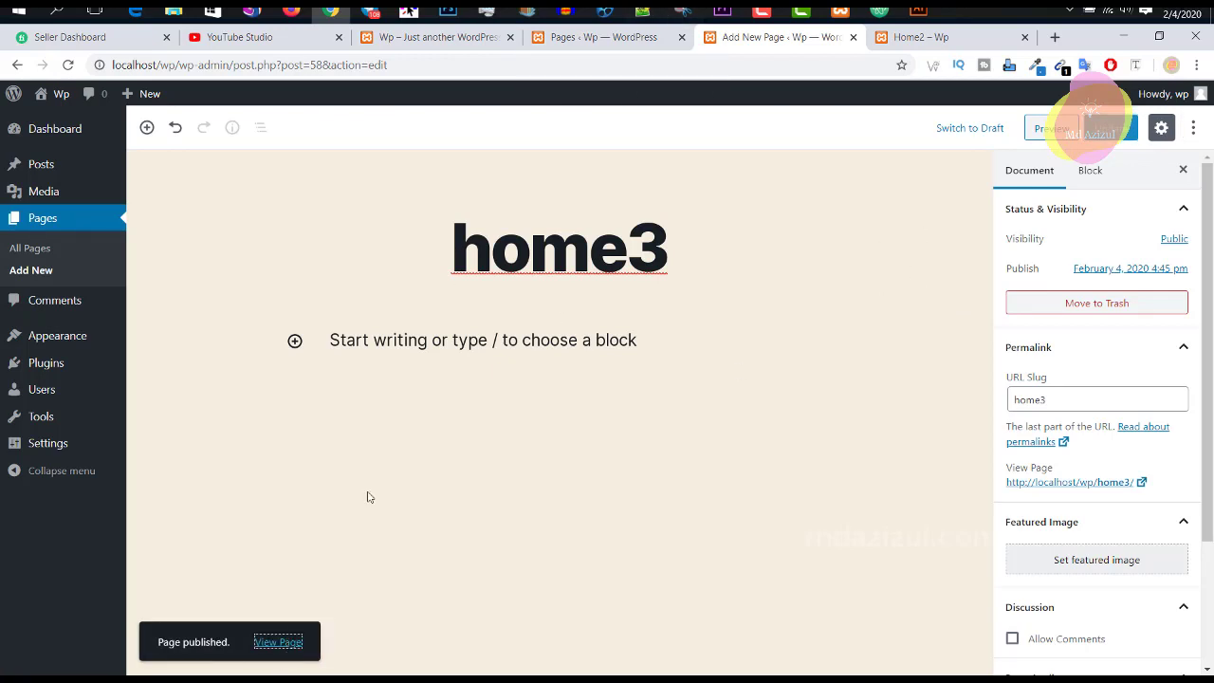
{"action": "left_click", "coordinate": [864, 42]}
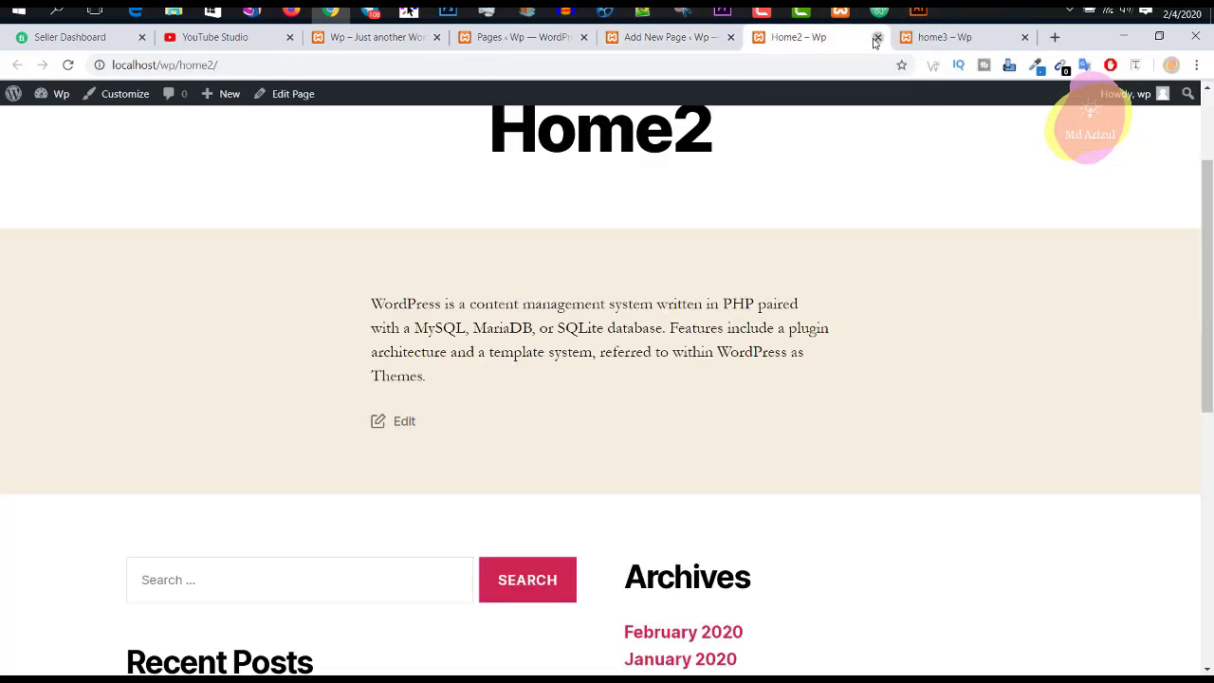
{"action": "left_click", "coordinate": [875, 39]}
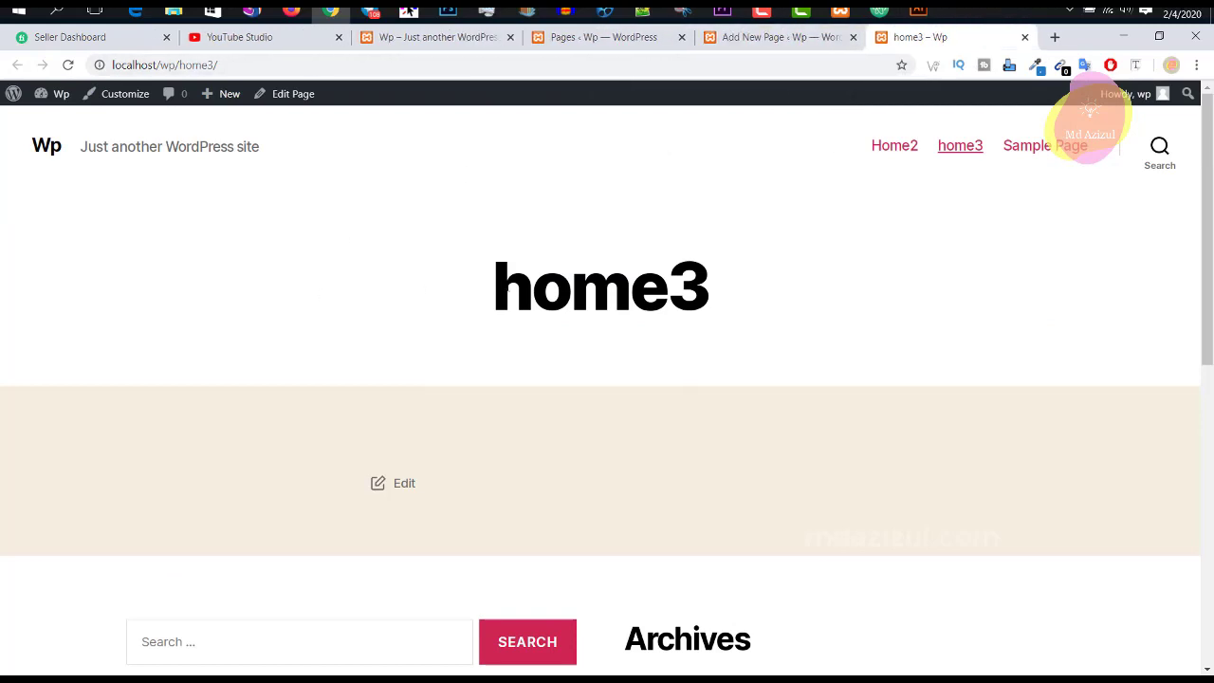
{"action": "left_click_drag", "start_coordinate": [755, 305], "coordinate": [109, 306]}
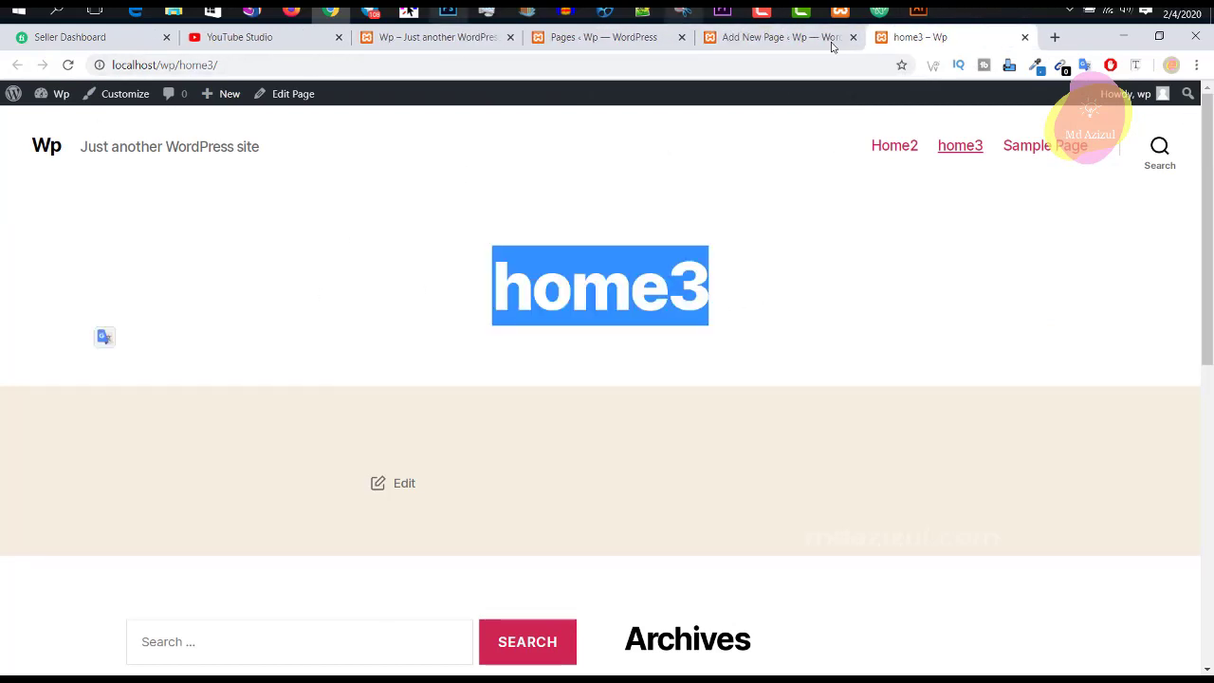
Return to the home3 editor and look through the block types and categories available for insertion.
{"action": "left_click", "coordinate": [813, 40]}
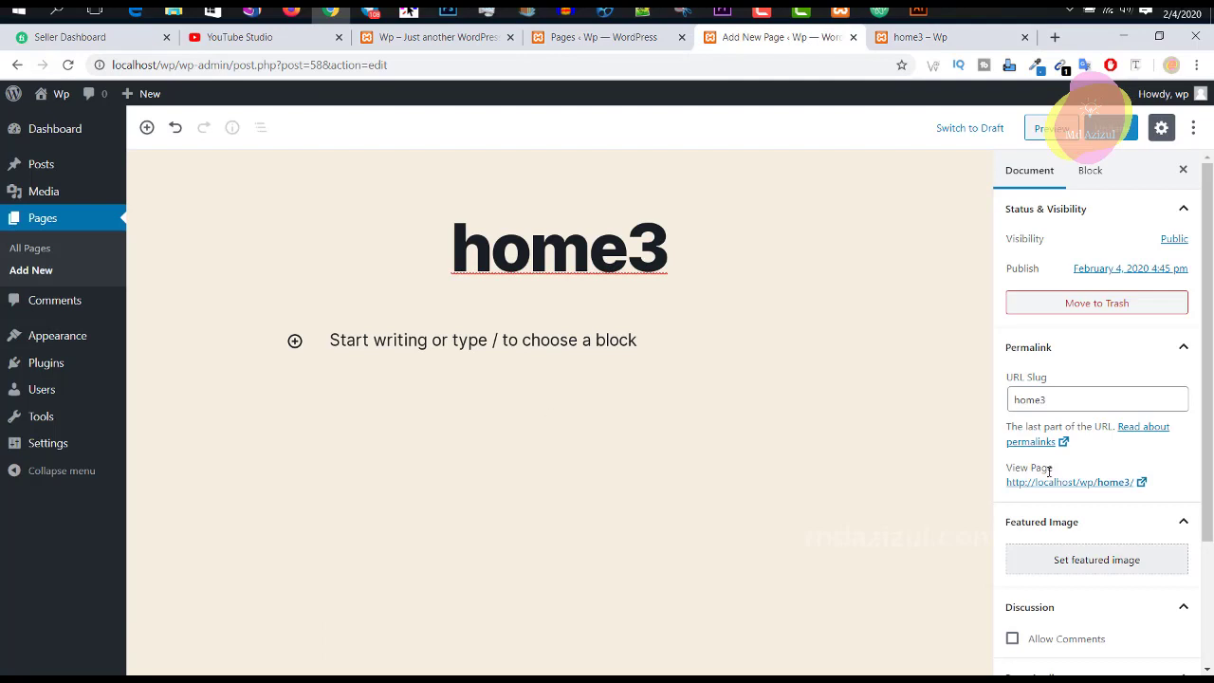
{"action": "left_click", "coordinate": [294, 341]}
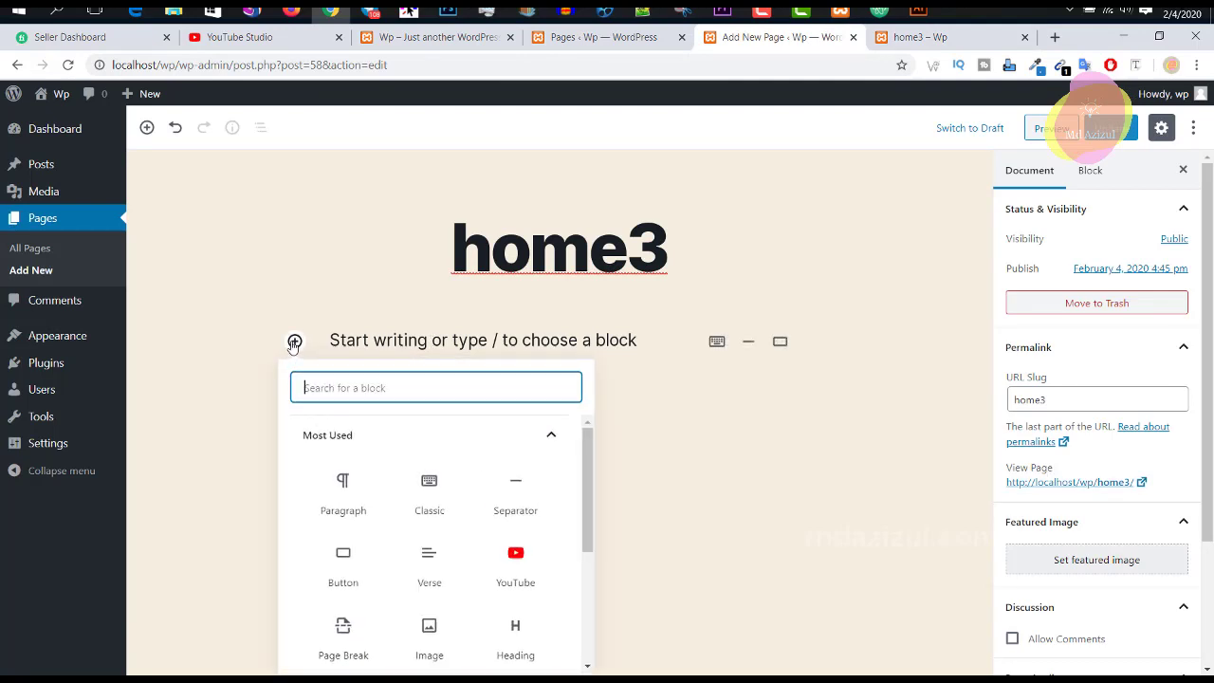
{"action": "scroll", "coordinate": [365, 523], "scroll_direction": "down", "scroll_amount": 3}
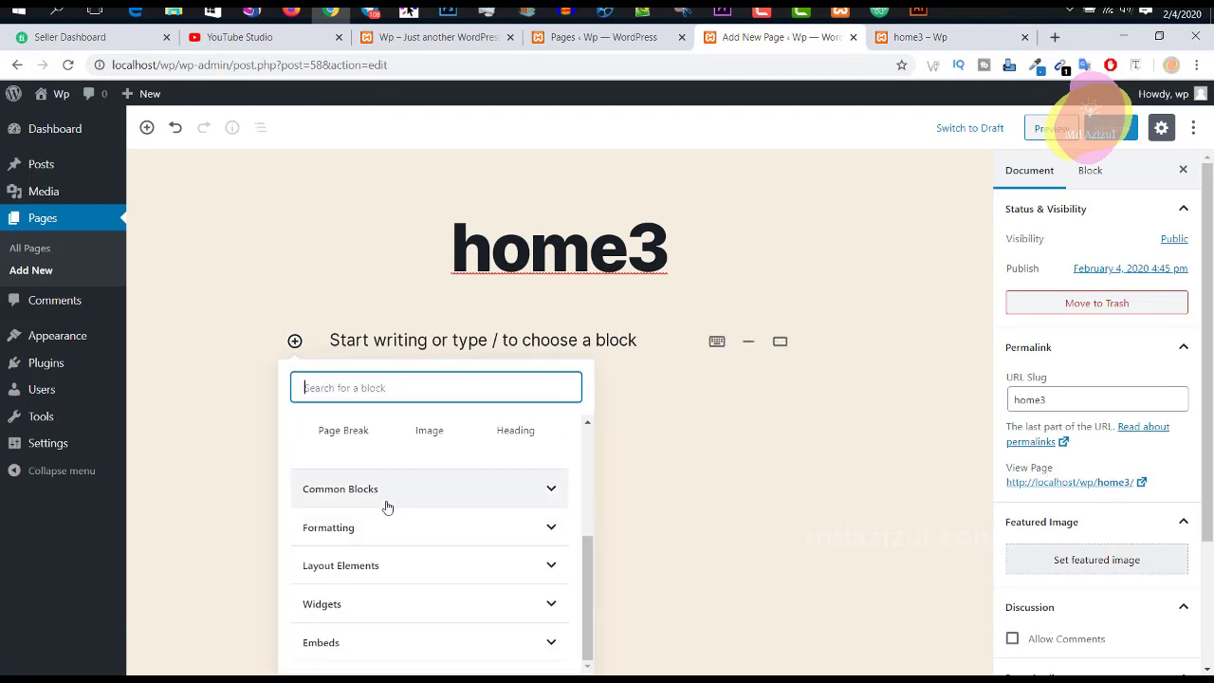
{"action": "scroll", "coordinate": [404, 471], "scroll_direction": "up", "scroll_amount": 3}
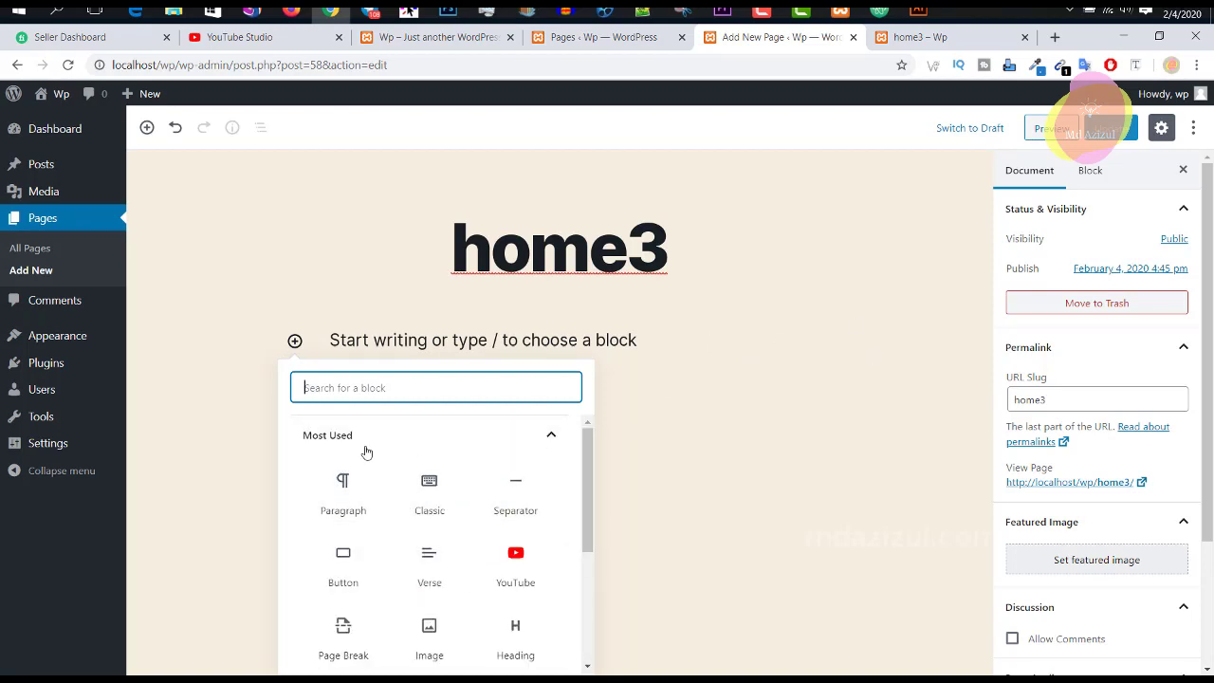
{"action": "left_click", "coordinate": [807, 450]}
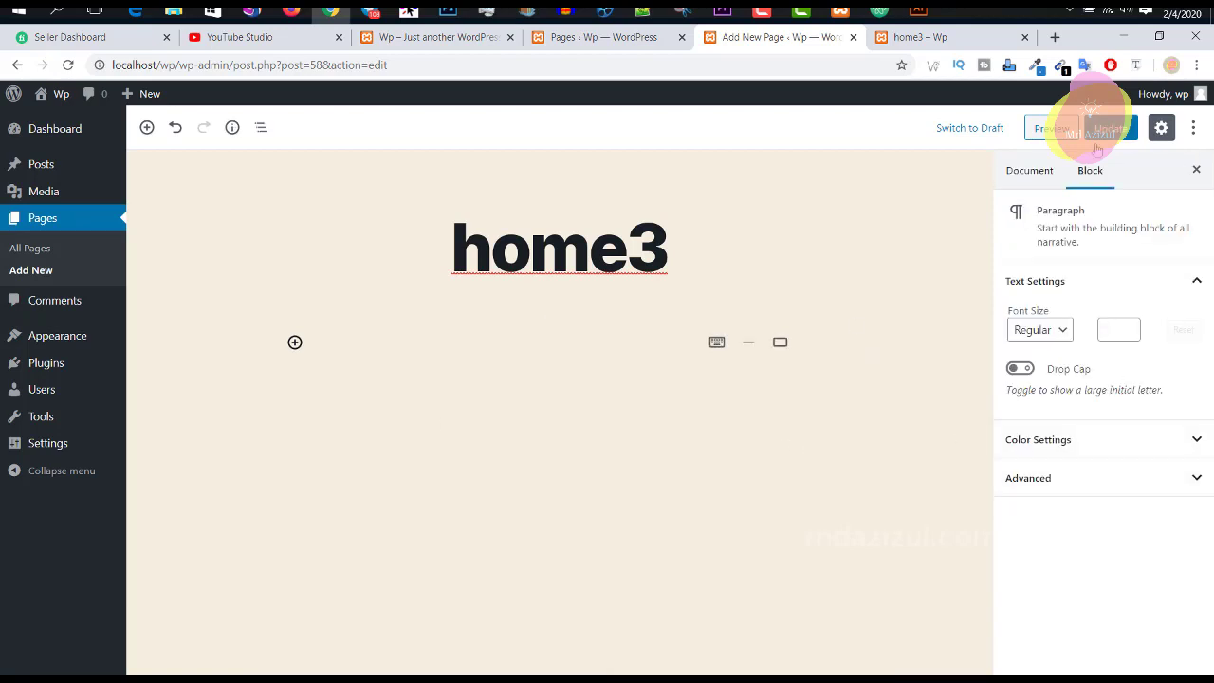
Examine the paragraph block's font size, advanced and color settings.
{"action": "left_click", "coordinate": [1036, 332]}
{"action": "left_click", "coordinate": [1034, 331]}
{"action": "left_click", "coordinate": [1062, 483]}
{"action": "left_click", "coordinate": [1090, 439]}
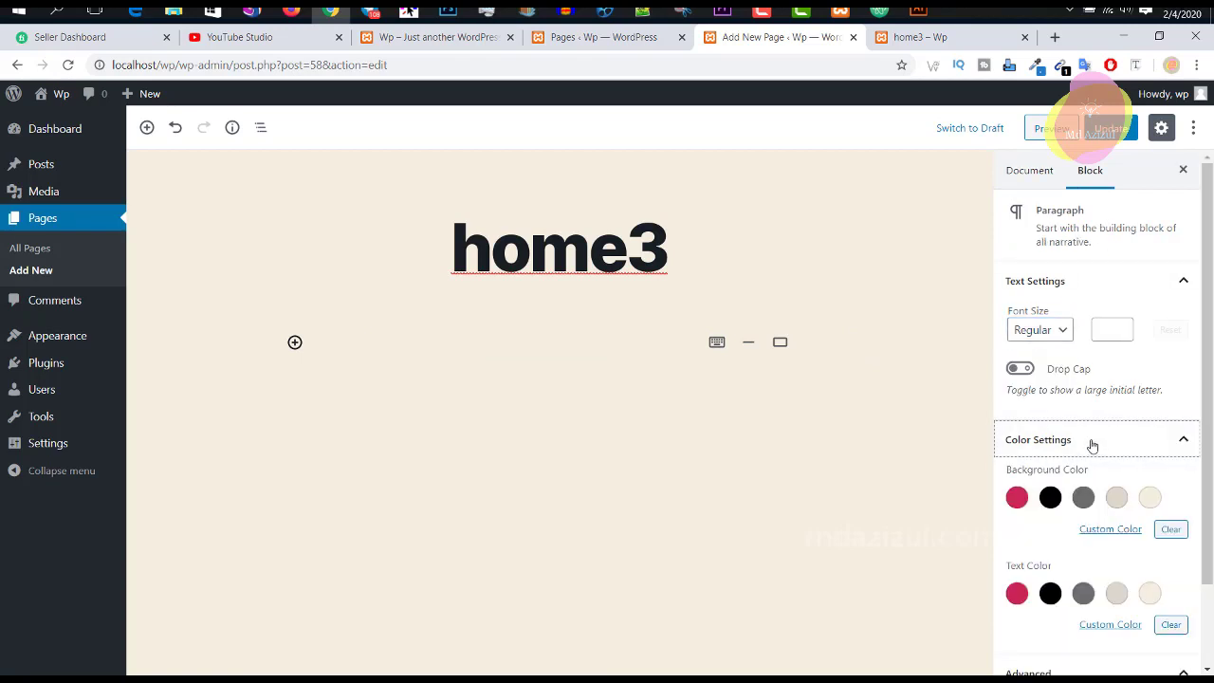
Examine home3's document settings, from permalink and featured image to discussion and page attributes.
{"action": "left_click", "coordinate": [1030, 176]}
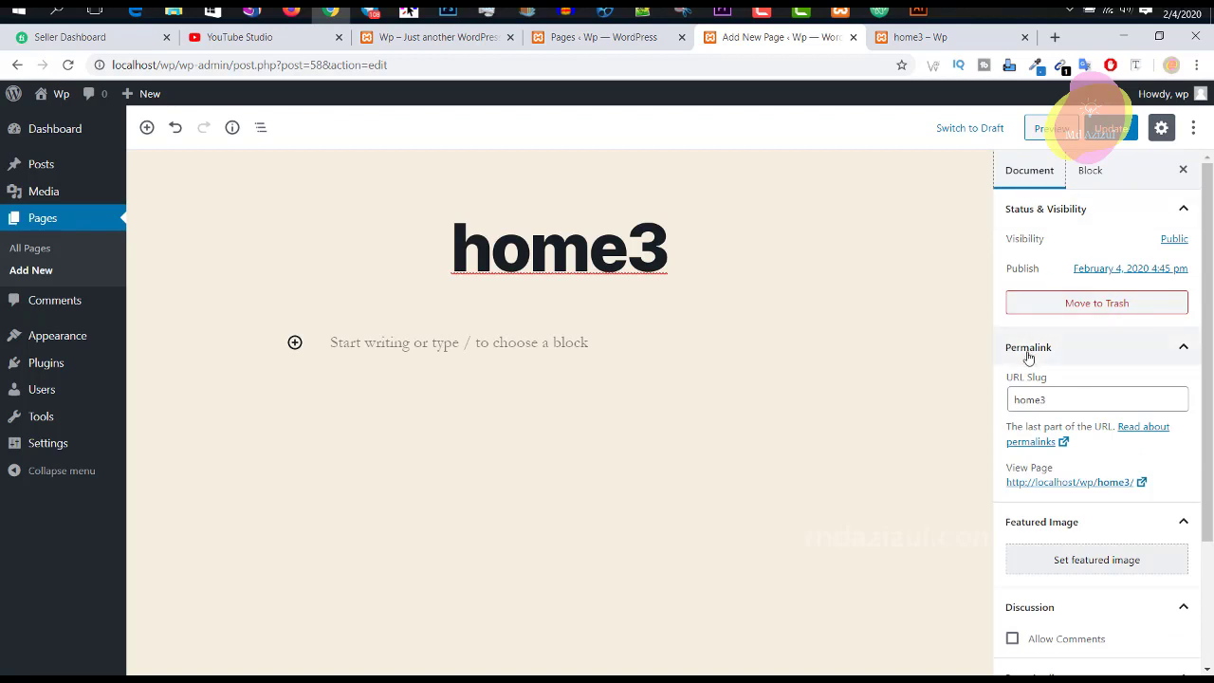
{"action": "scroll", "coordinate": [1088, 420], "scroll_direction": "down", "scroll_amount": 2}
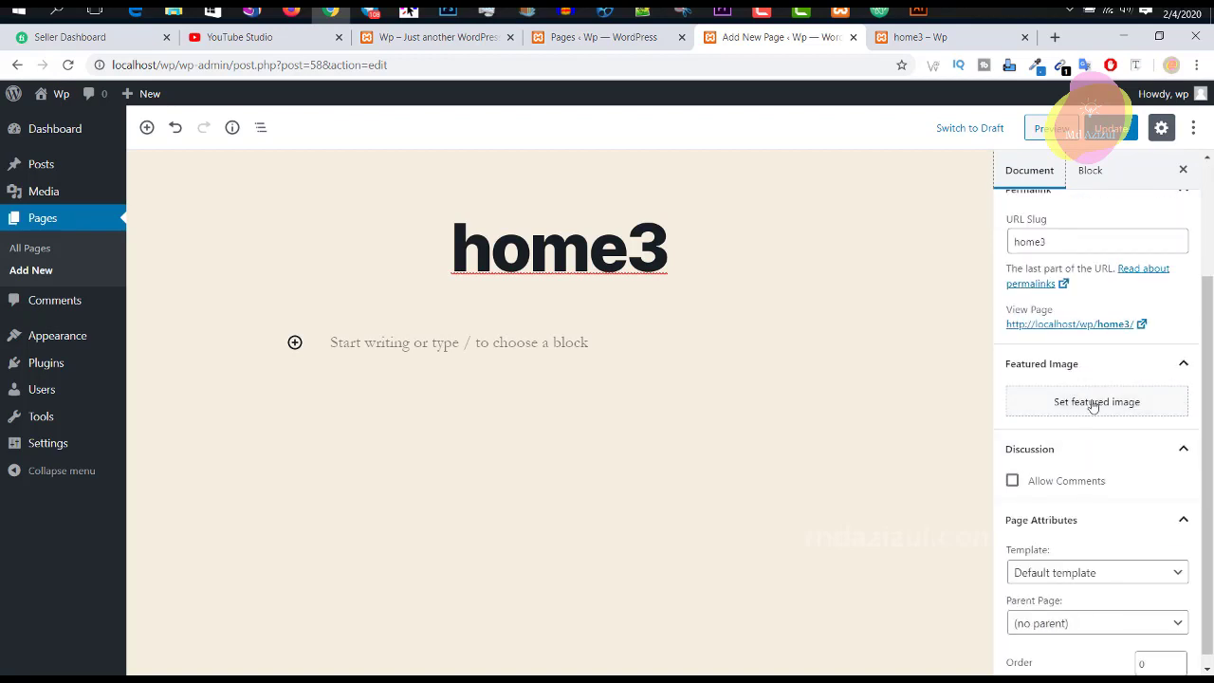
{"action": "scroll", "coordinate": [1091, 455], "scroll_direction": "down", "scroll_amount": 1}
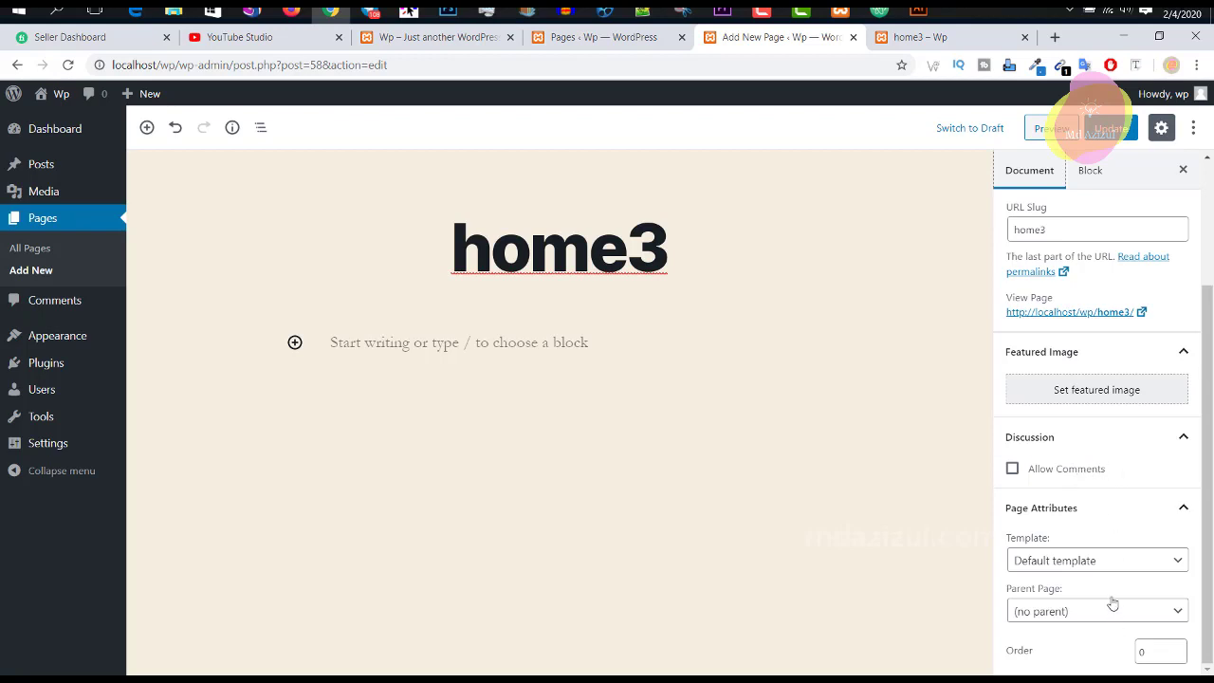
Check home3's template choices, paste the paragraph describing WordPress as a content management system into the empty block and update the page.
{"action": "left_click", "coordinate": [1117, 563]}
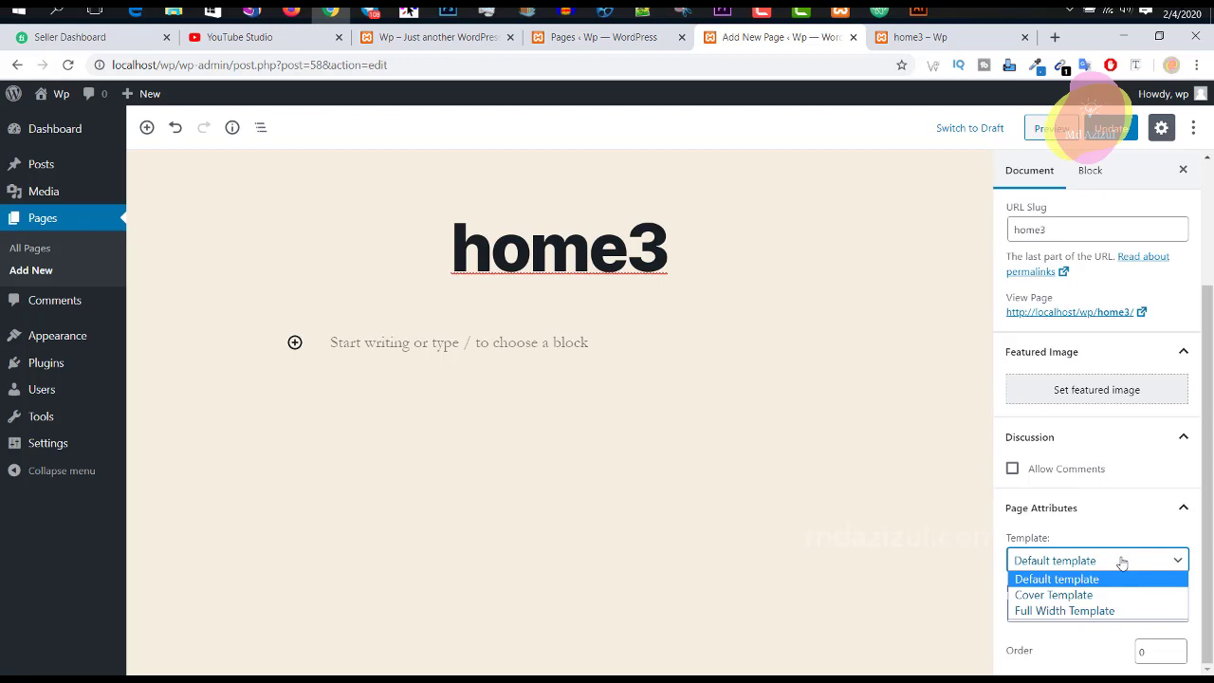
{"action": "left_click", "coordinate": [1122, 563]}
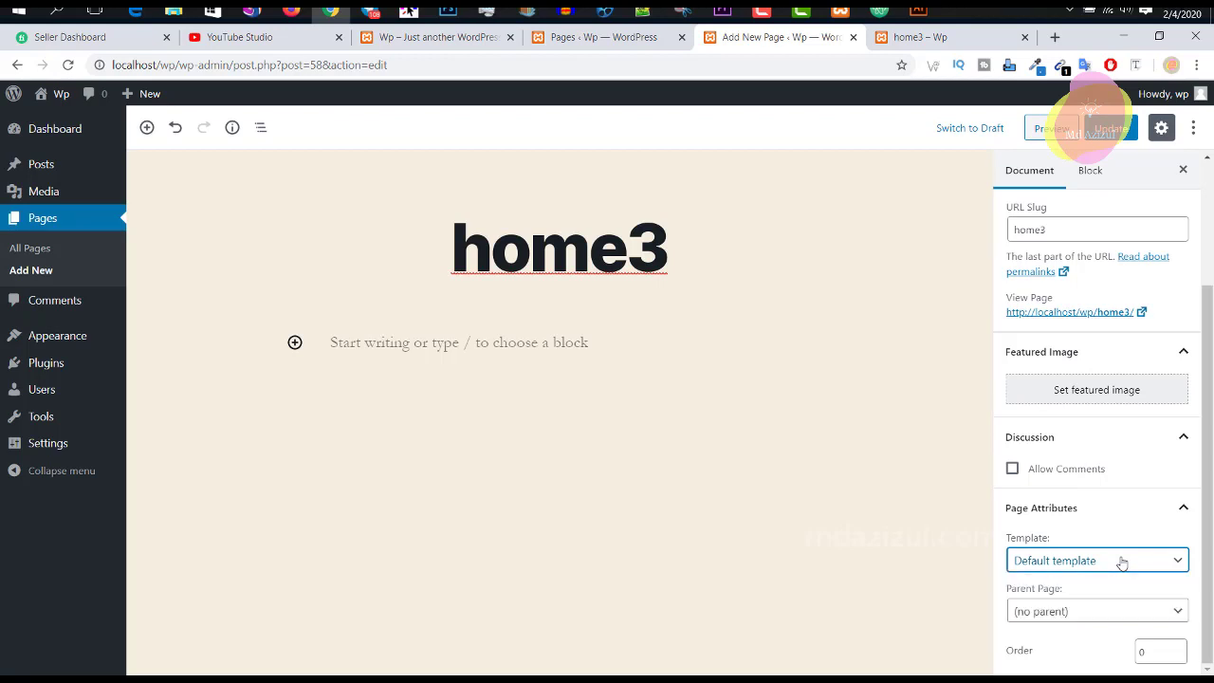
{"action": "left_click", "coordinate": [372, 340]}
{"action": "right_click", "coordinate": [372, 340]}
{"action": "left_click", "coordinate": [407, 431]}
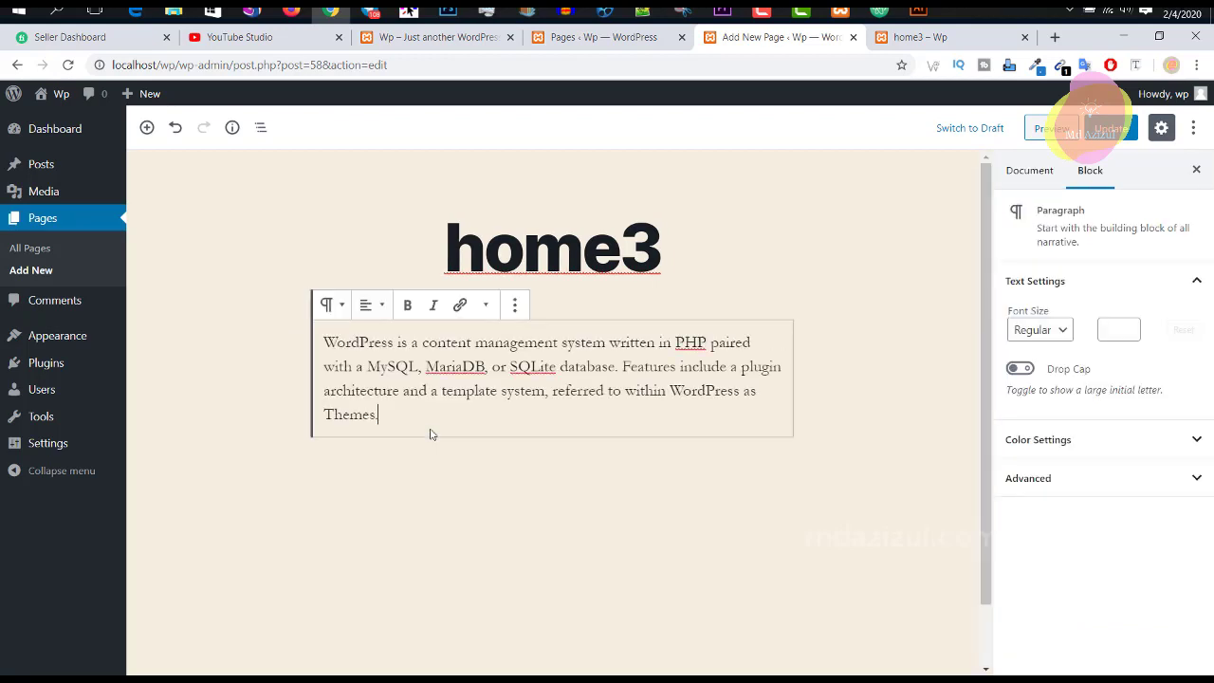
{"action": "left_click", "coordinate": [1101, 129]}
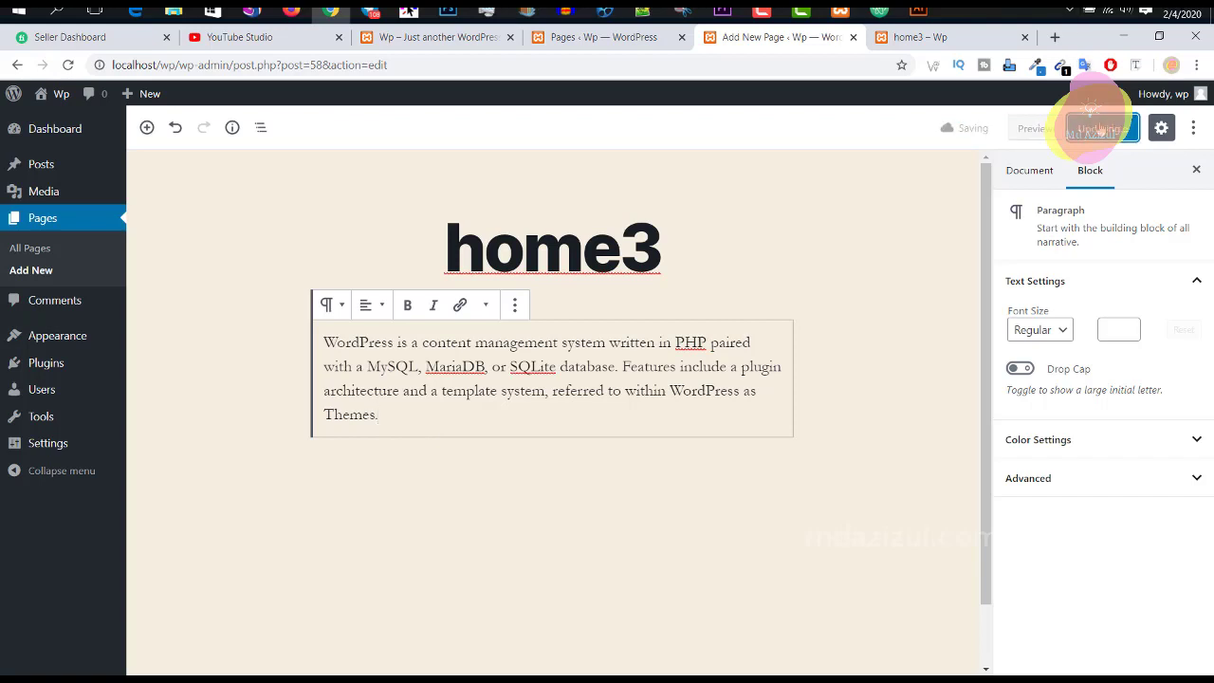
Reload the live home3 page and view the new paragraph under the title.
{"action": "left_click", "coordinate": [920, 37]}
{"action": "left_click", "coordinate": [71, 63]}
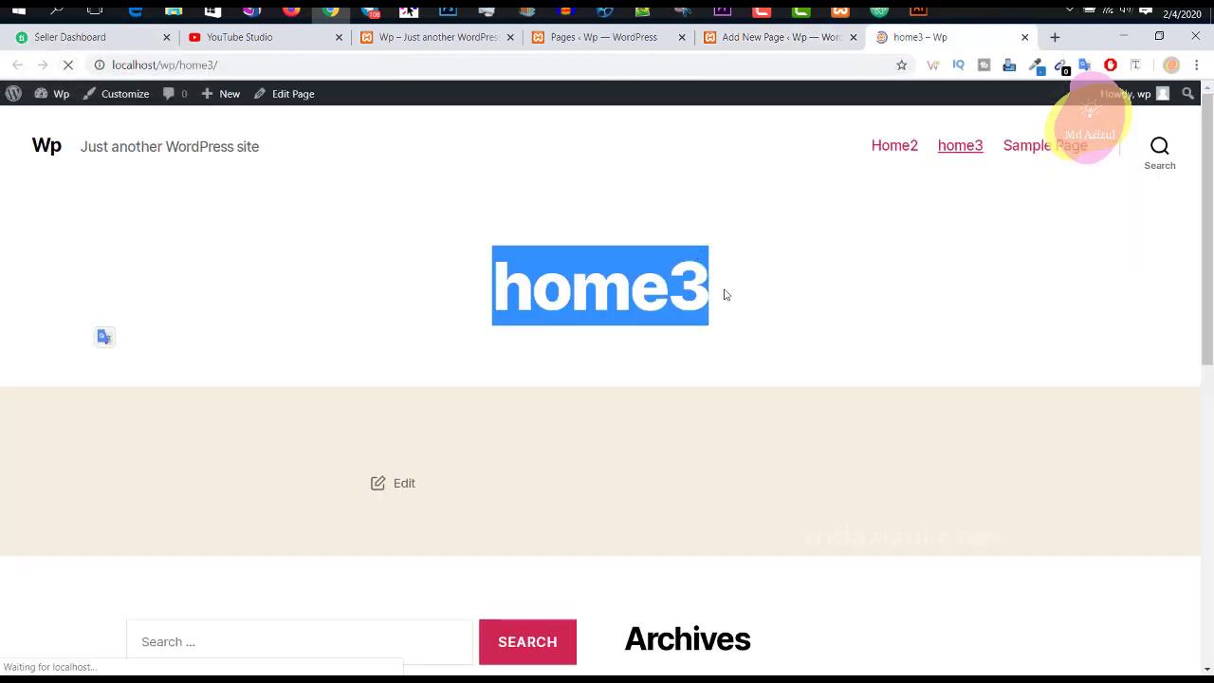
{"action": "left_click_drag", "start_coordinate": [832, 508], "coordinate": [157, 434]}
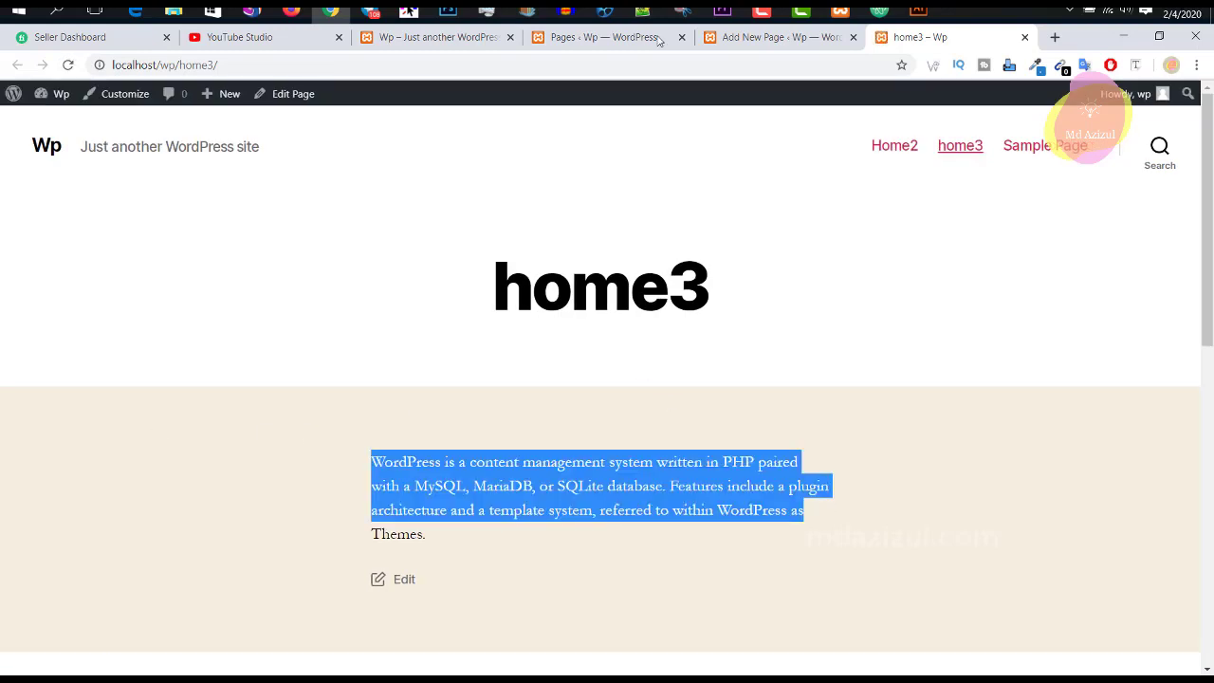
In the home3 editor, change the page template to Full Width Template and update the page.
{"action": "left_click", "coordinate": [770, 37]}
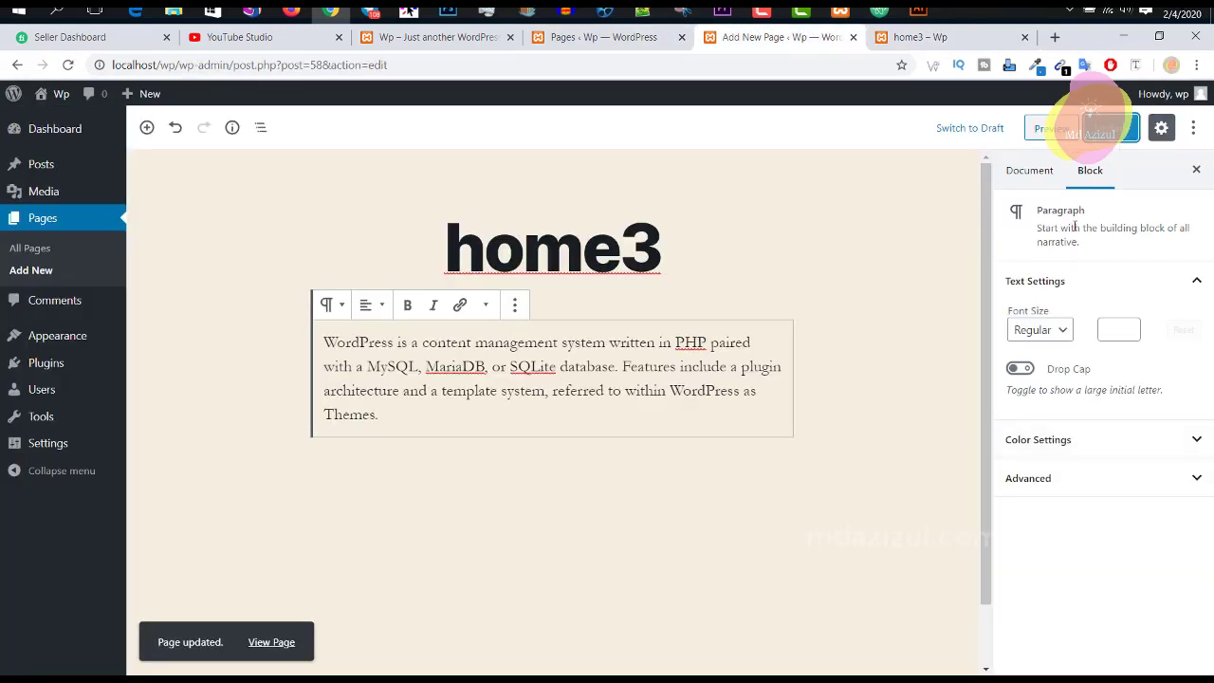
{"action": "left_click", "coordinate": [1042, 186]}
{"action": "scroll", "coordinate": [1112, 549], "scroll_direction": "down", "scroll_amount": 2}
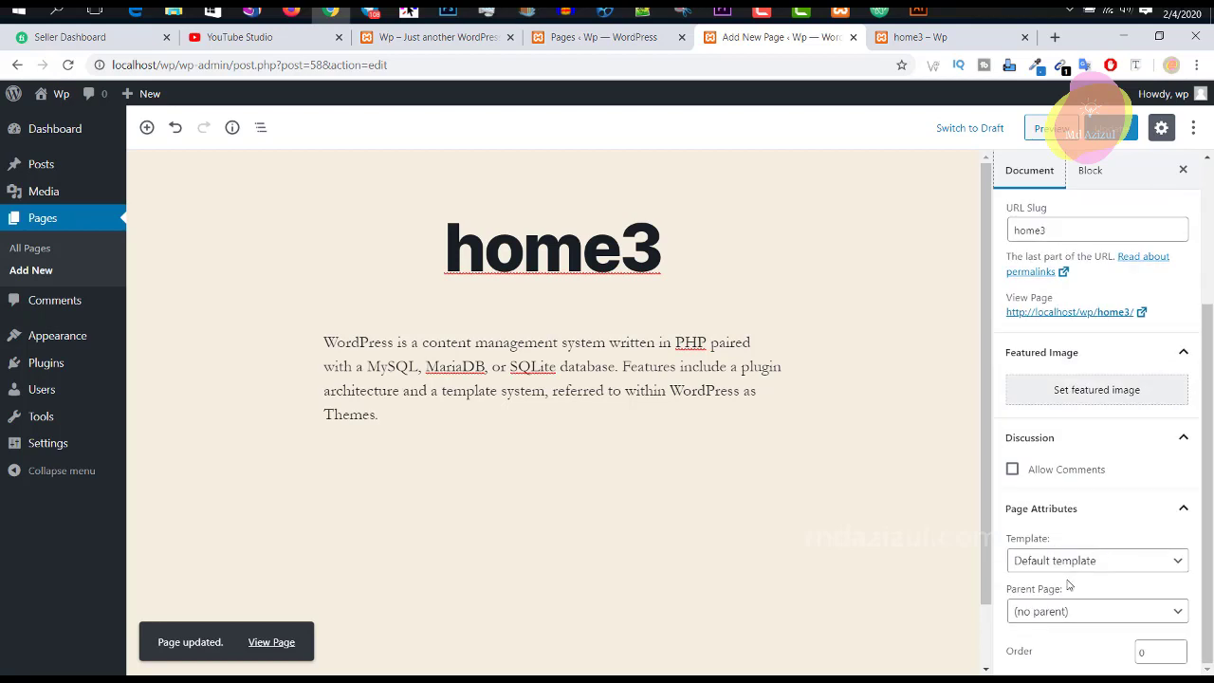
{"action": "left_click", "coordinate": [1073, 566]}
{"action": "left_click", "coordinate": [1072, 610]}
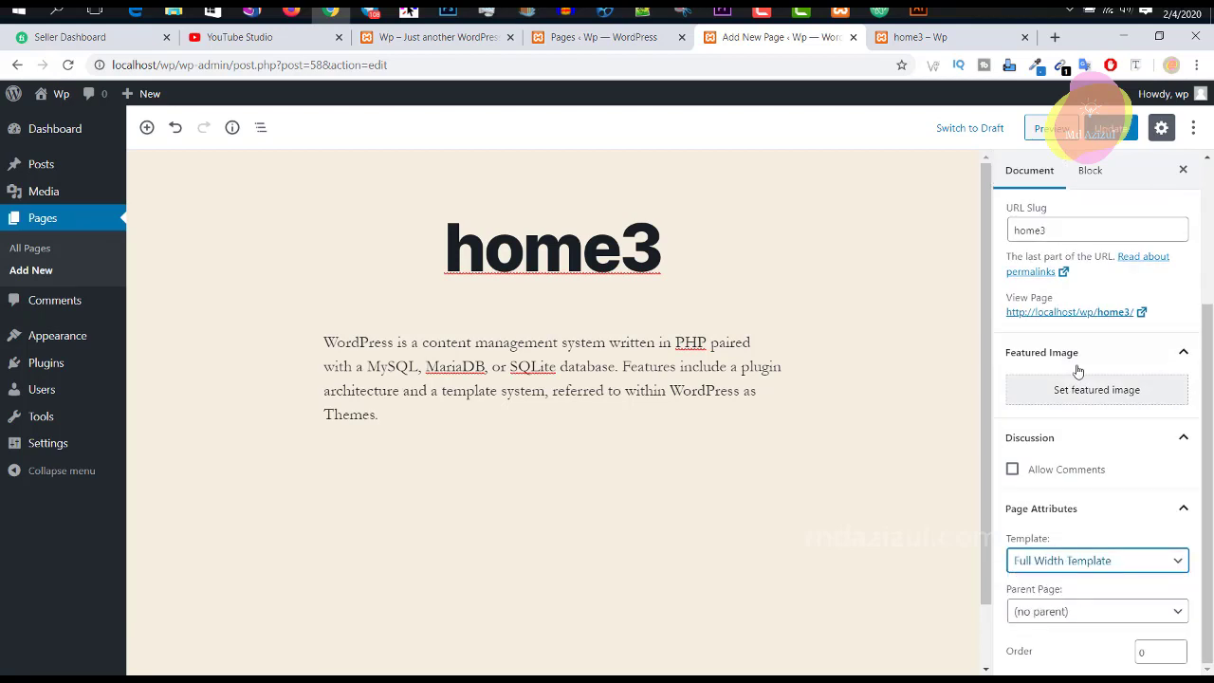
{"action": "left_click", "coordinate": [1107, 128]}
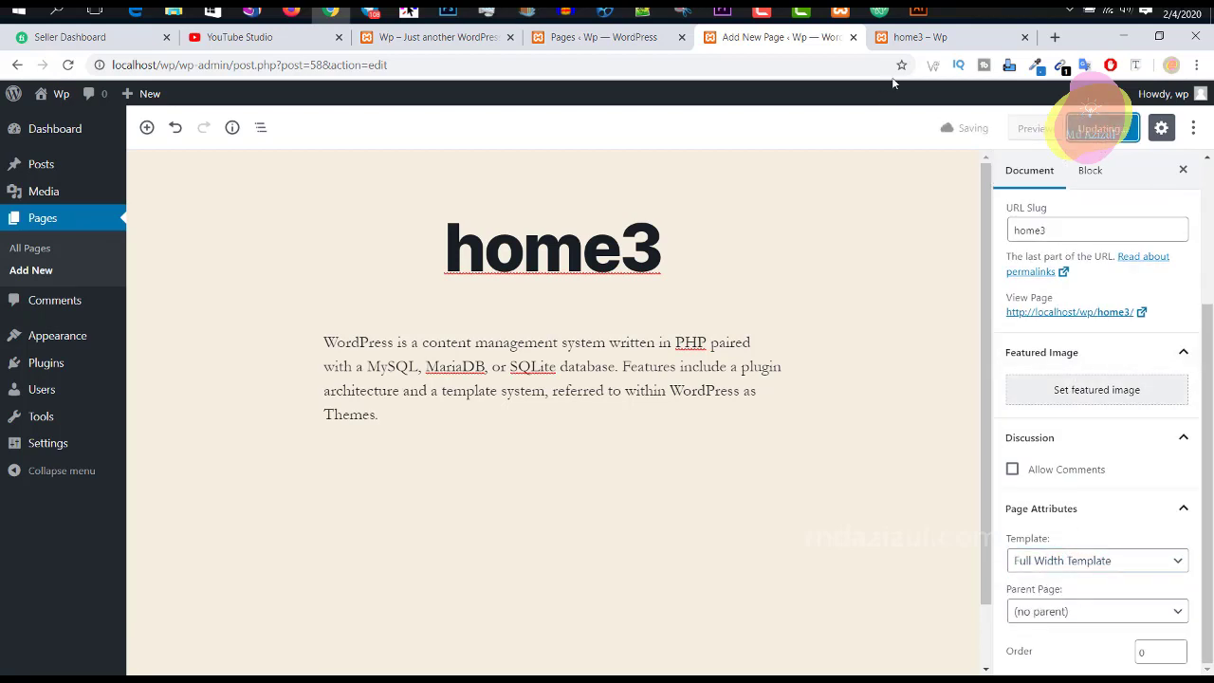
Reload the live home3 page and examine how wide the paragraph runs with the full-width template.
{"action": "left_click", "coordinate": [918, 37]}
{"action": "left_click", "coordinate": [69, 64]}
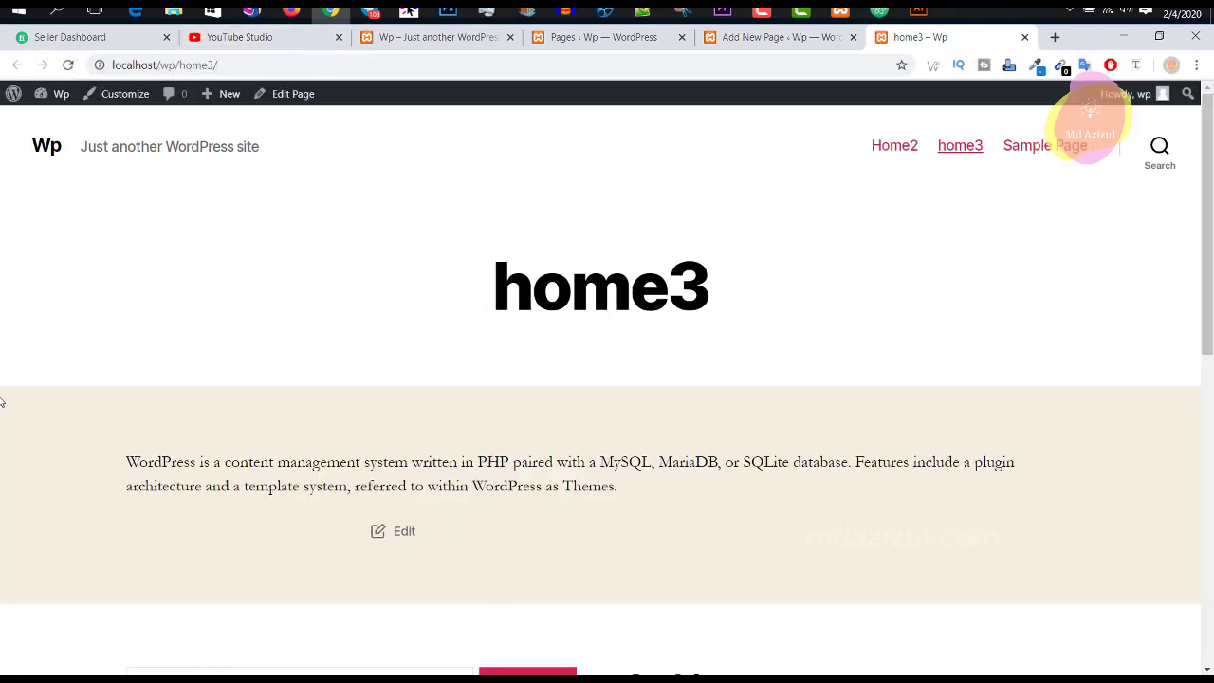
{"action": "left_click_drag", "start_coordinate": [59, 439], "coordinate": [854, 474]}
Return to the home3 editor, switch its template to Cover Template and update the page.
{"action": "left_click", "coordinate": [785, 36]}
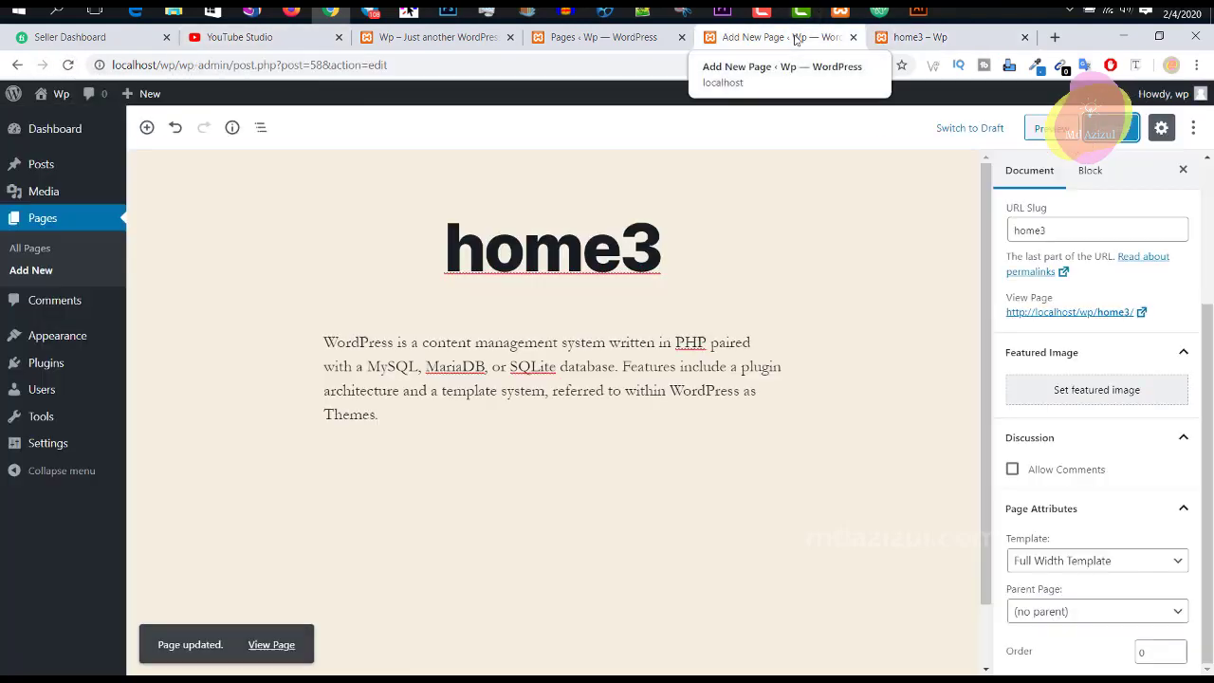
{"action": "left_click", "coordinate": [1116, 567]}
{"action": "left_click", "coordinate": [1043, 591]}
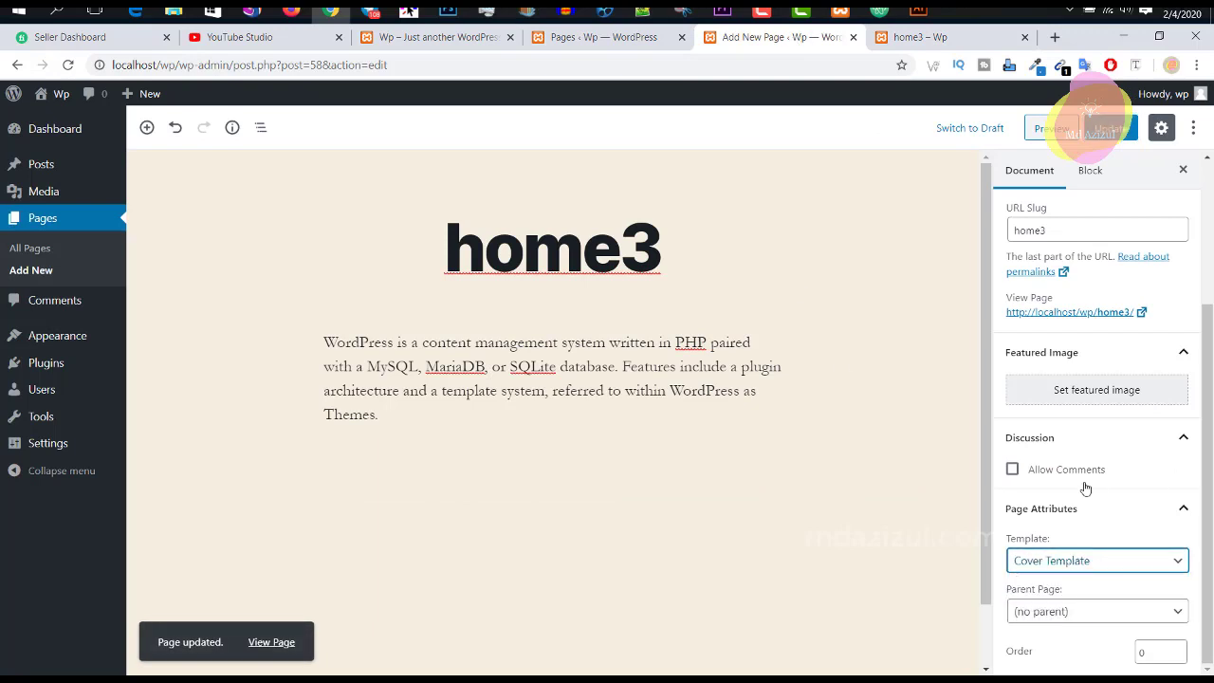
{"action": "left_click", "coordinate": [1105, 127]}
Reload the live home3 page and examine the cover header and the content below it.
{"action": "left_click", "coordinate": [939, 38]}
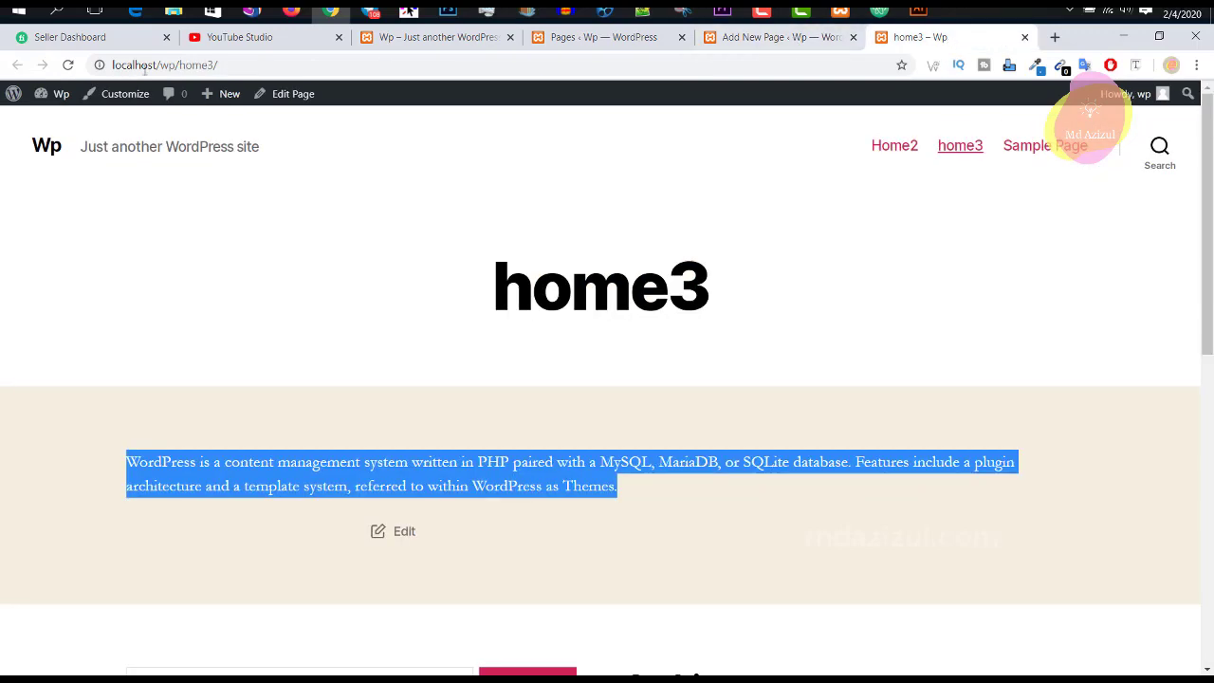
{"action": "left_click", "coordinate": [70, 68]}
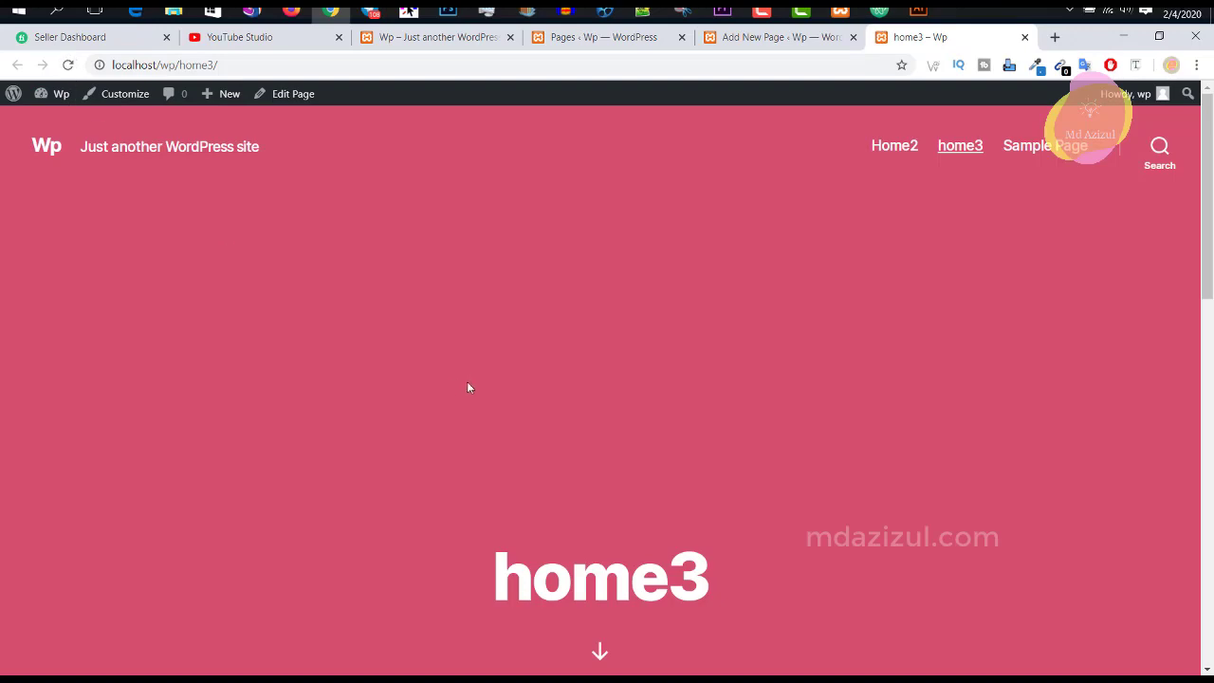
{"action": "scroll", "coordinate": [469, 377], "scroll_direction": "up", "scroll_amount": 5}
{"action": "scroll", "coordinate": [470, 377], "scroll_direction": "up", "scroll_amount": 2}
{"action": "left_click", "coordinate": [600, 652]}
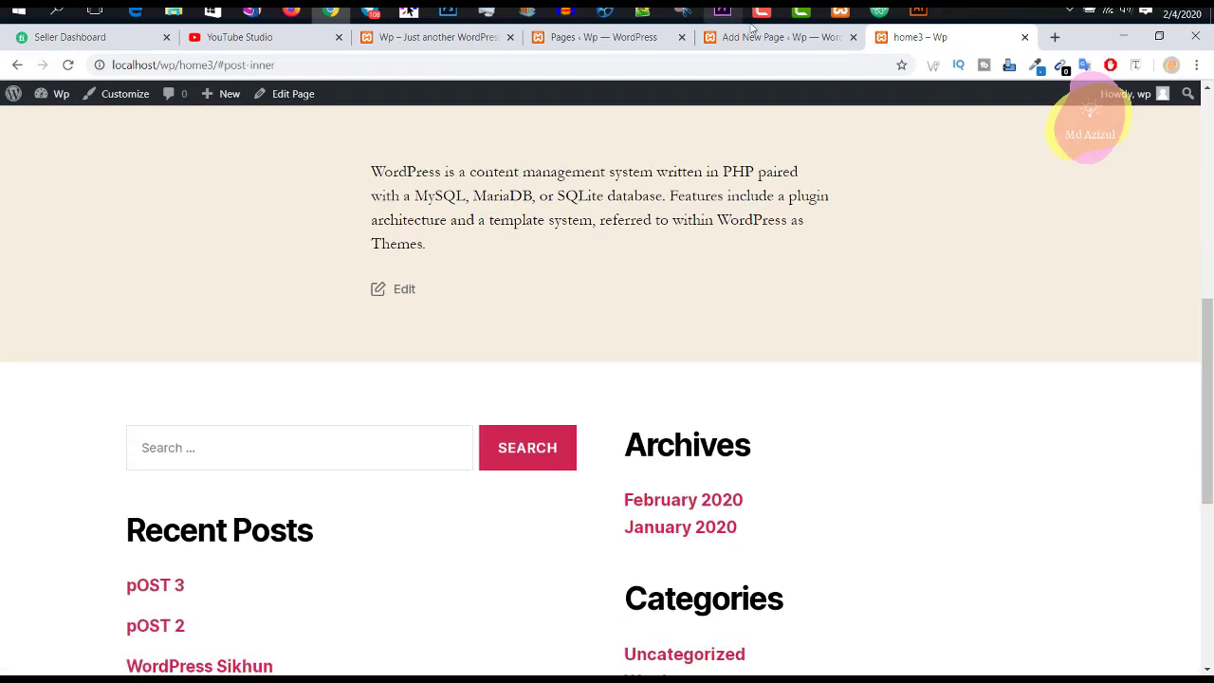
{"action": "scroll", "coordinate": [677, 207], "scroll_direction": "up", "scroll_amount": 6}
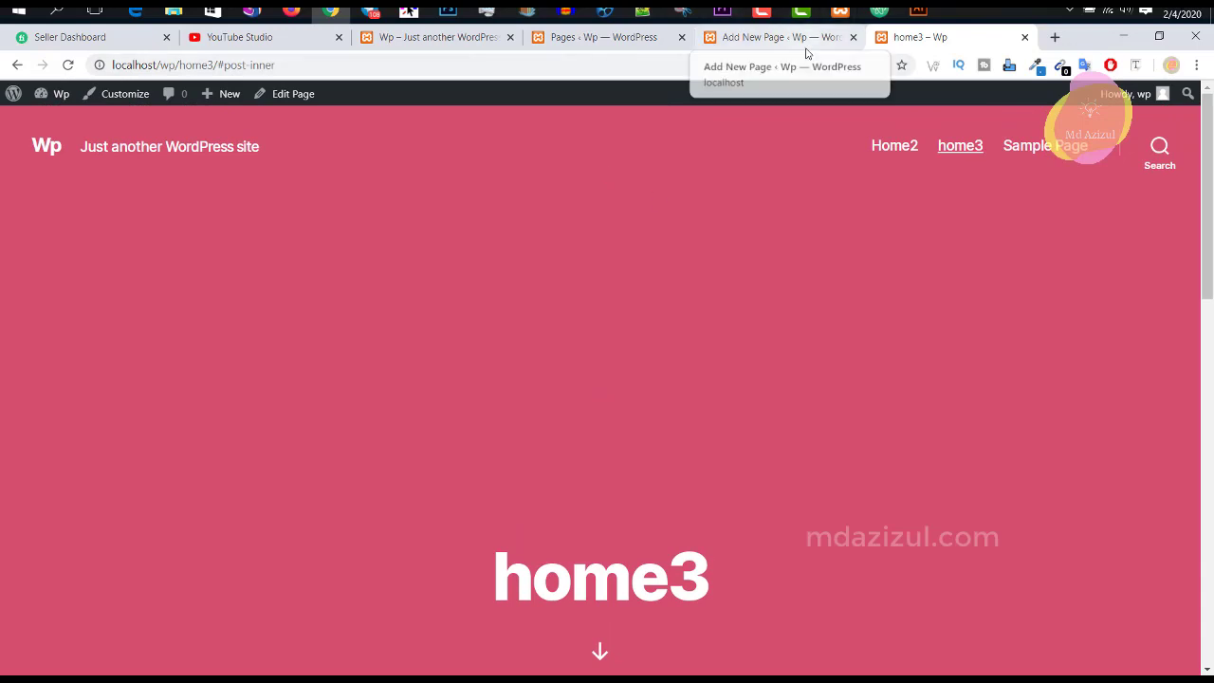
Set home3's template to Default template, review the available parent pages and update the page.
{"action": "left_click", "coordinate": [804, 39]}
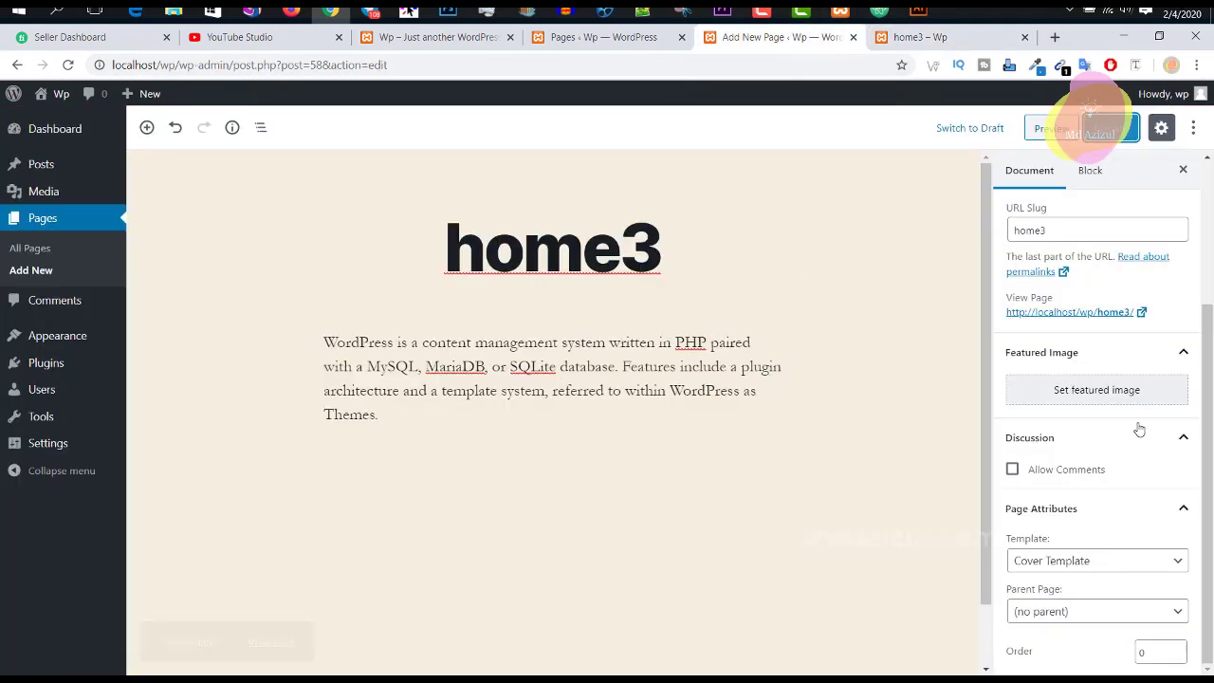
{"action": "left_click", "coordinate": [1081, 560]}
{"action": "left_click", "coordinate": [1072, 577]}
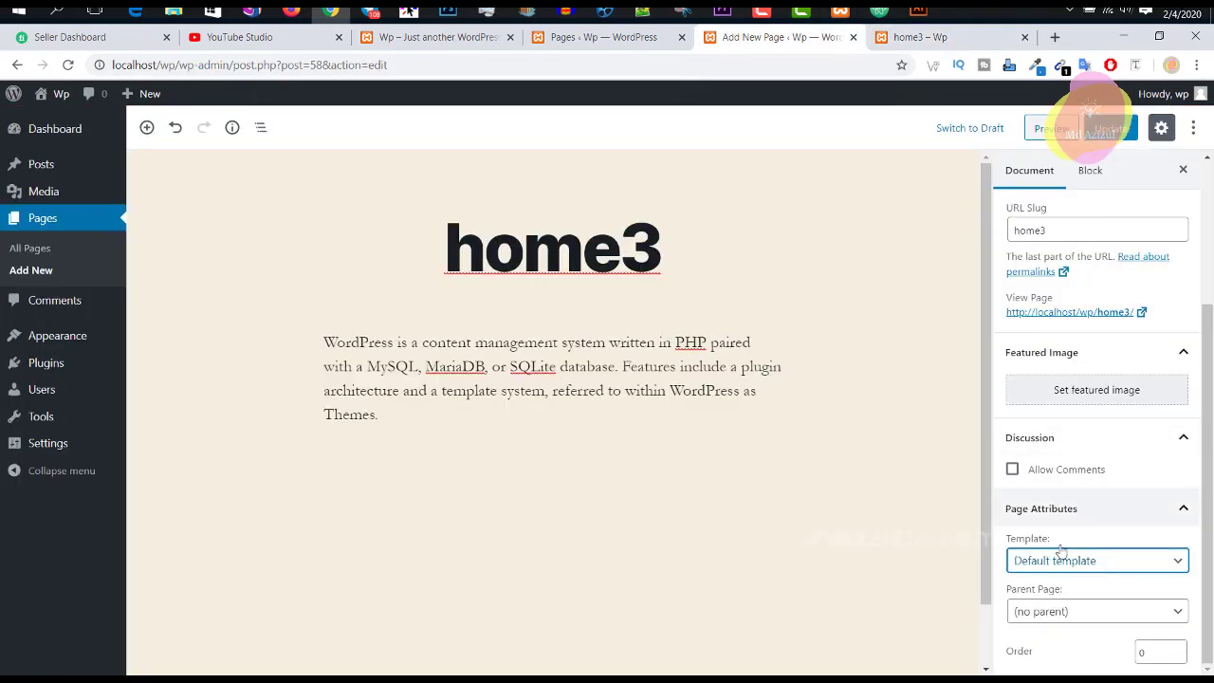
{"action": "left_click", "coordinate": [1048, 612]}
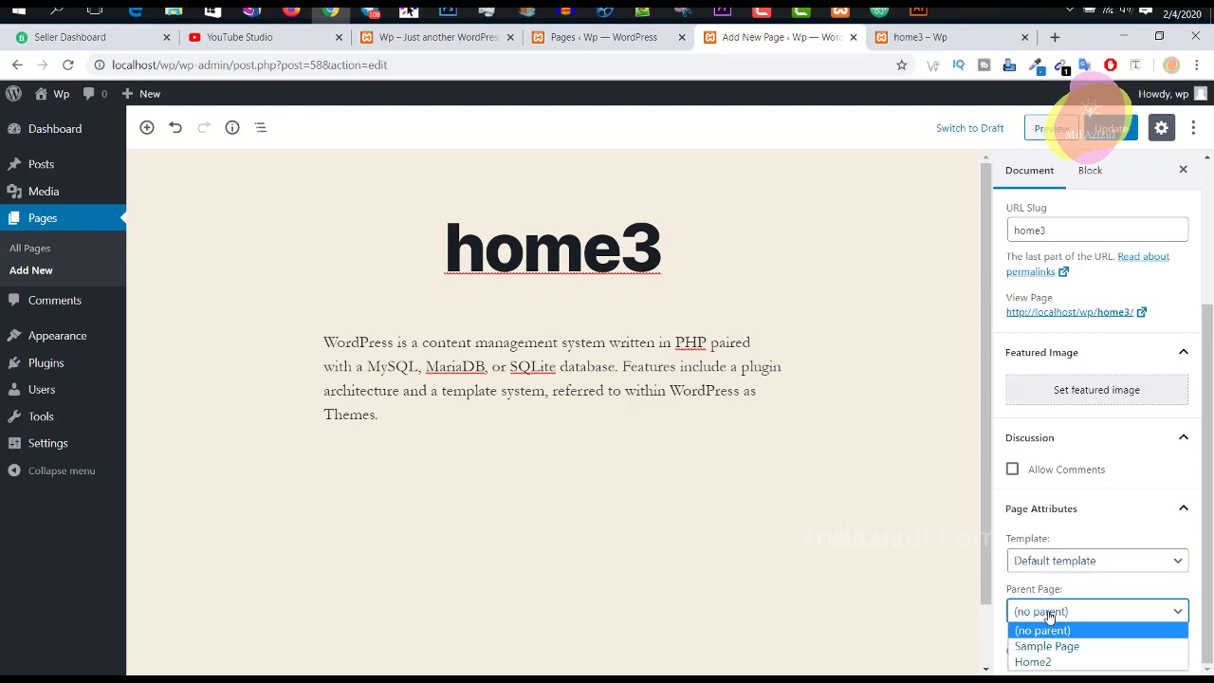
{"action": "left_click", "coordinate": [1088, 558]}
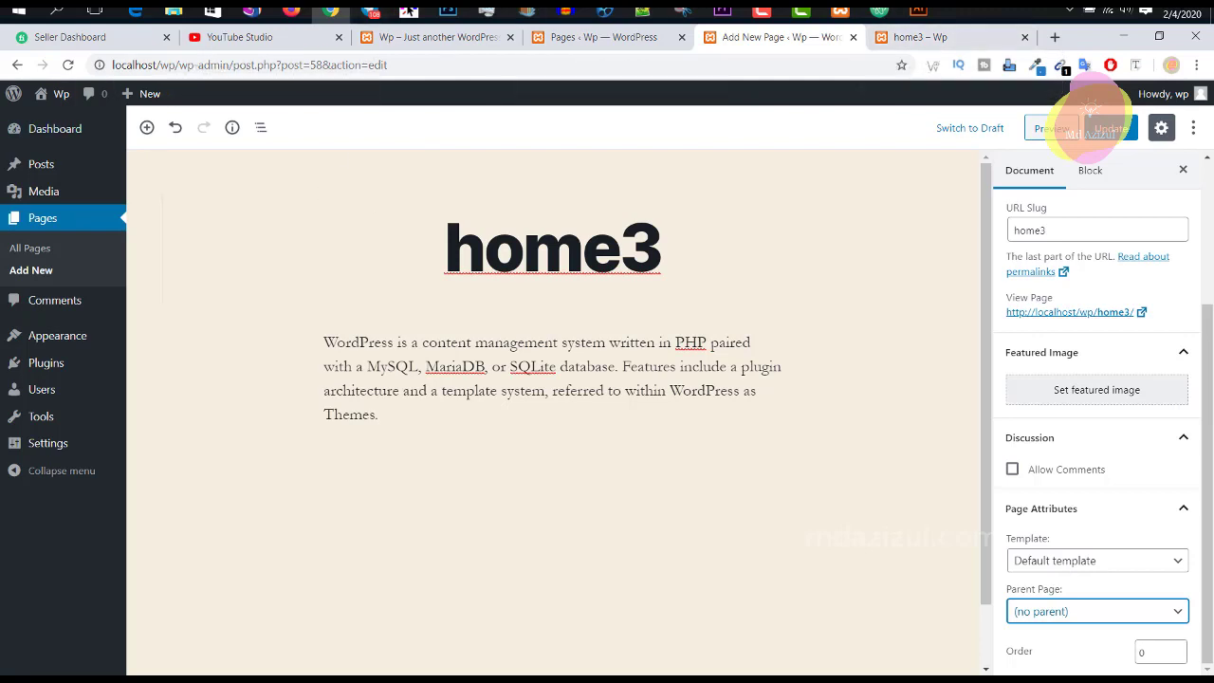
{"action": "left_click", "coordinate": [925, 37]}
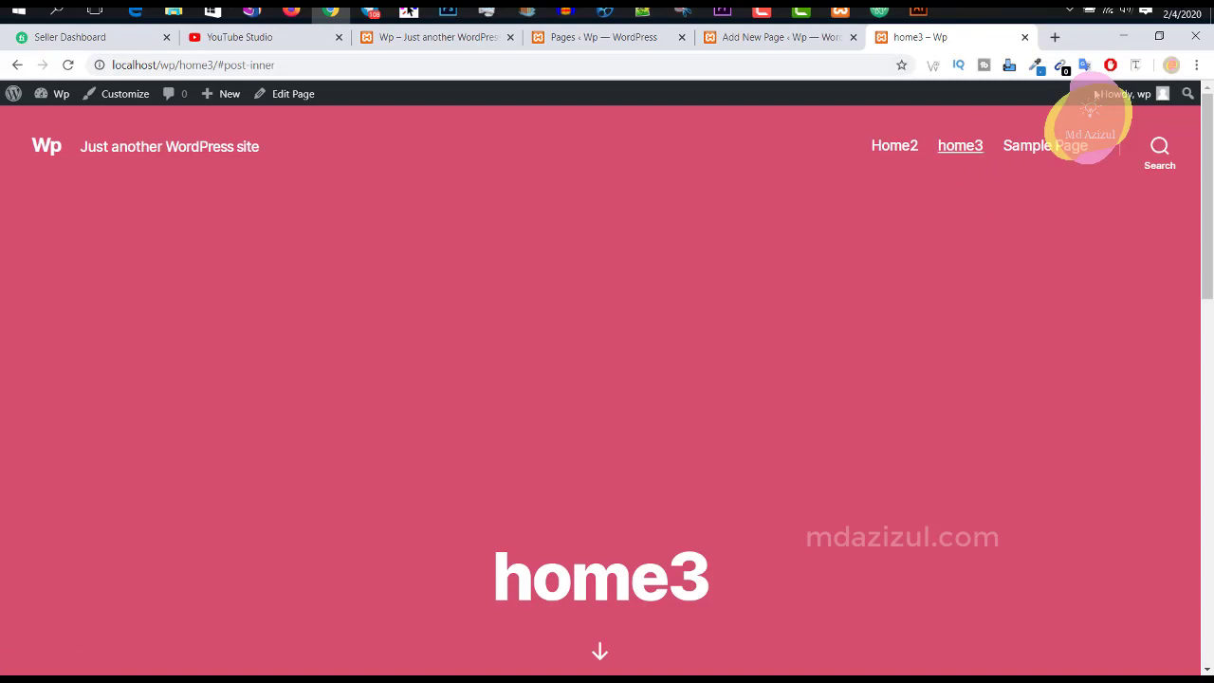
{"action": "left_click", "coordinate": [794, 38]}
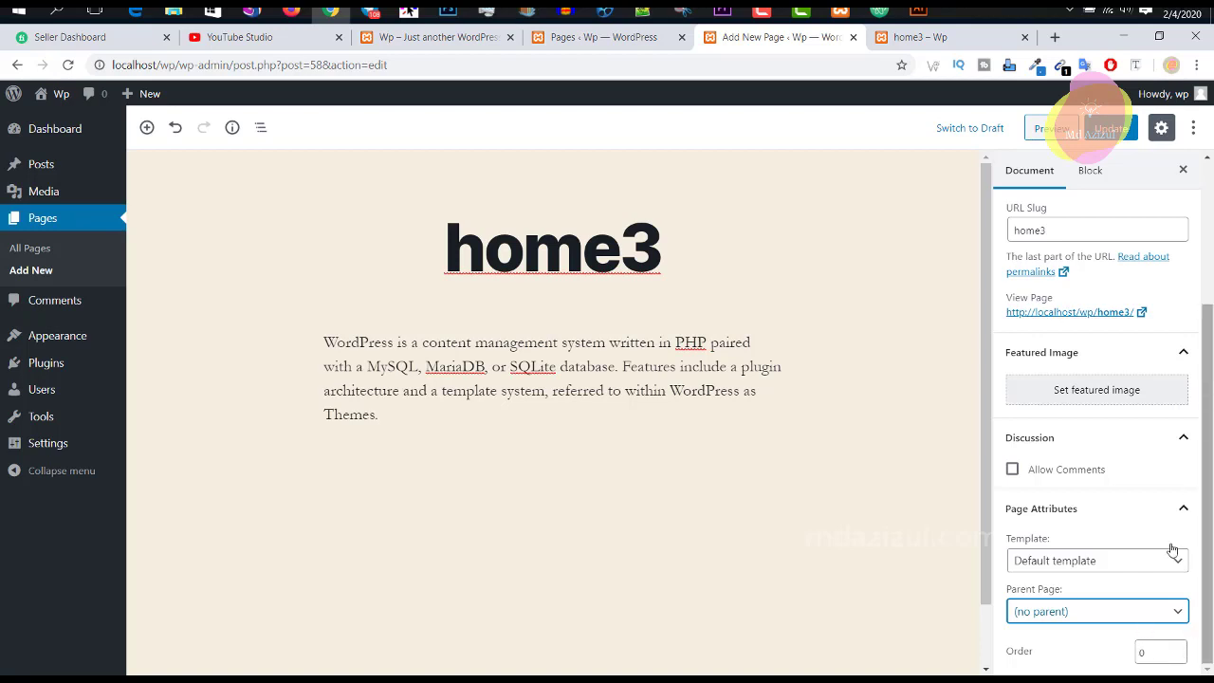
{"action": "left_click", "coordinate": [1107, 131]}
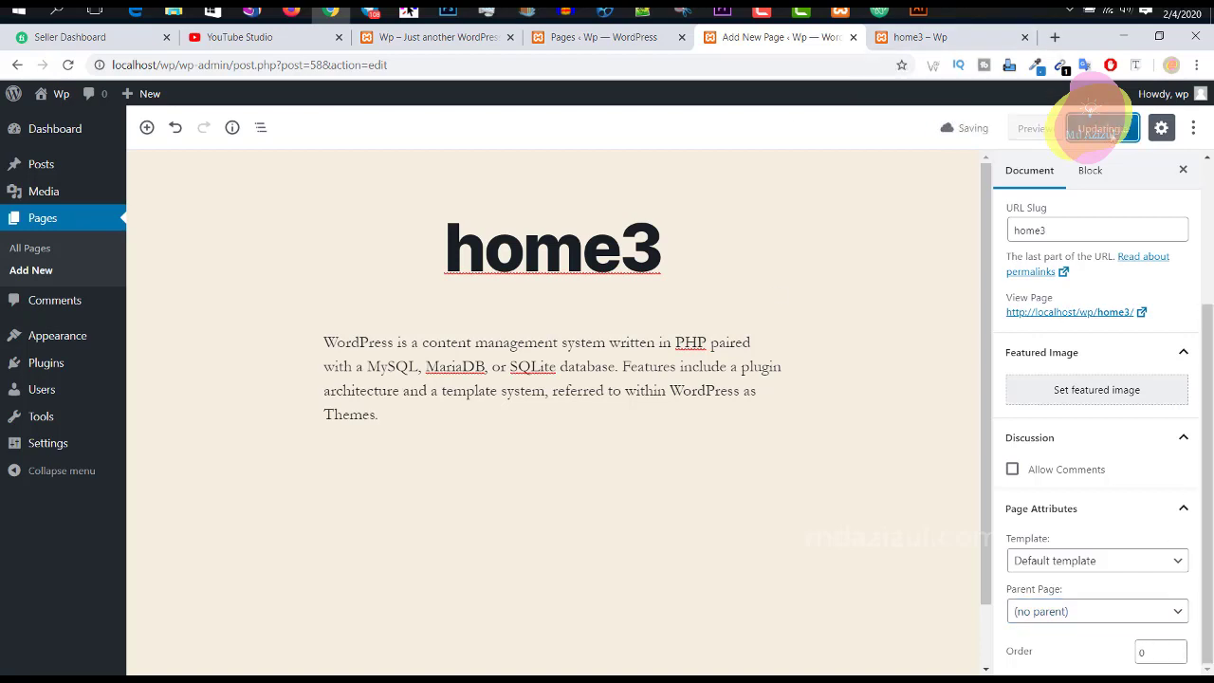
Open the list of all pages in a new browser tab, close the live home3 tab and view the page order.
{"action": "right_click", "coordinate": [49, 248]}
{"action": "left_click", "coordinate": [85, 254]}
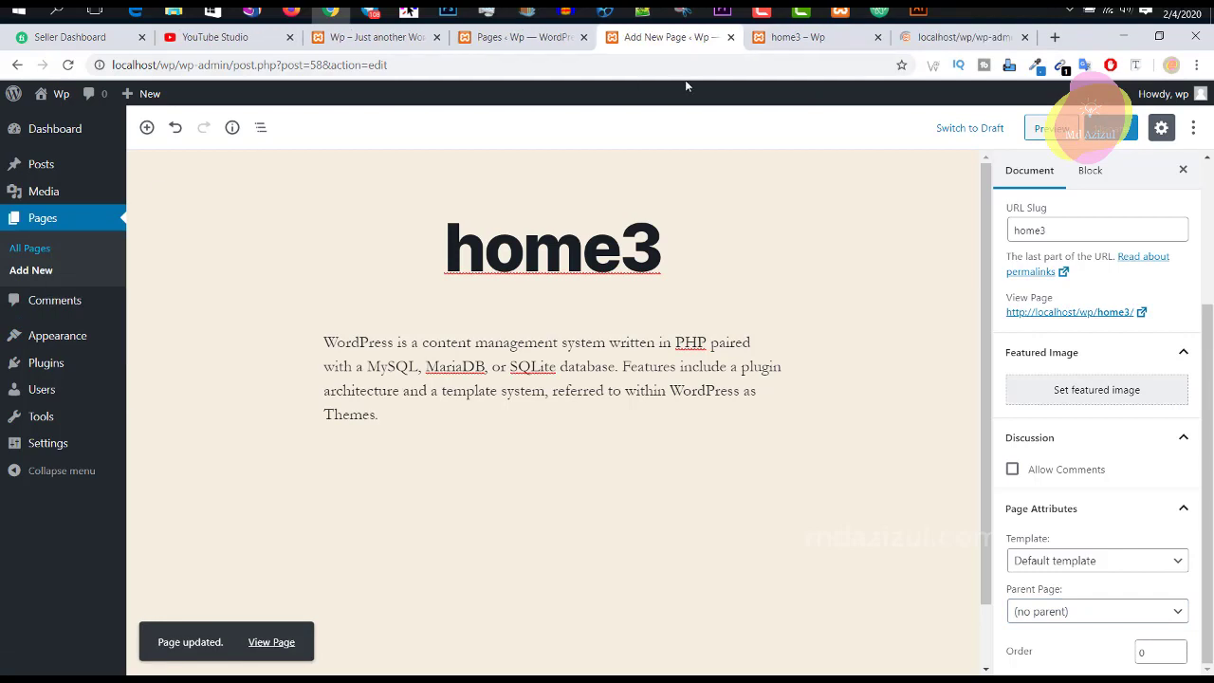
{"action": "left_click", "coordinate": [877, 37]}
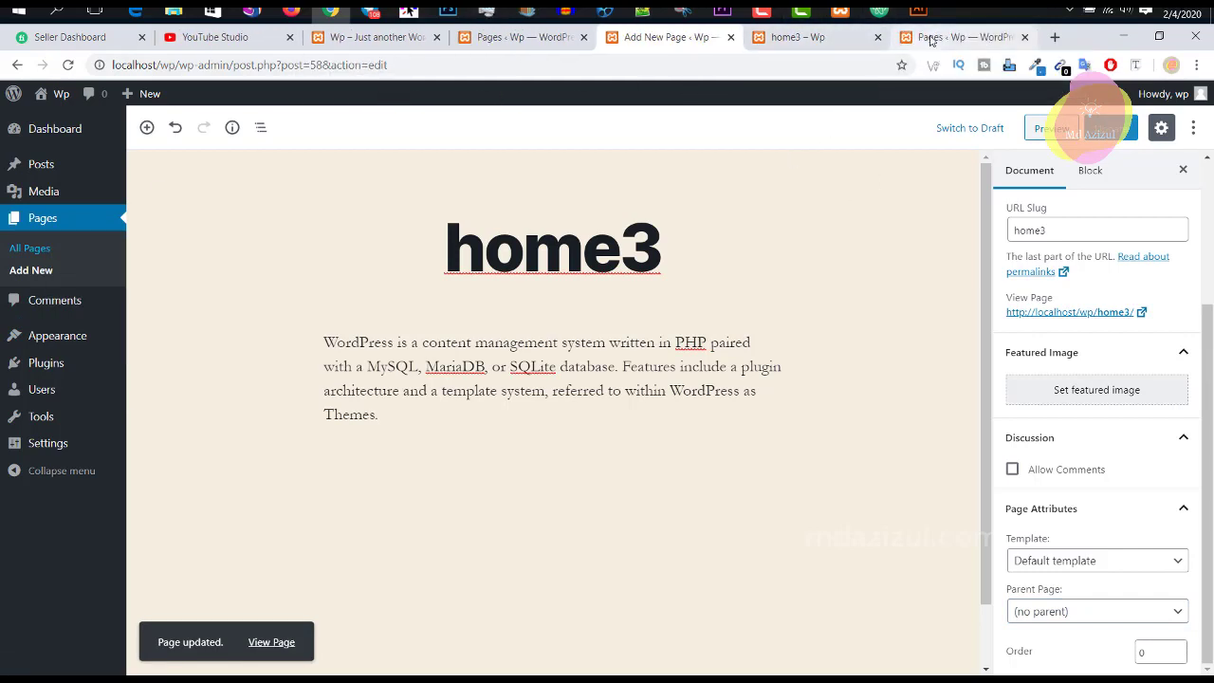
{"action": "left_click", "coordinate": [770, 40]}
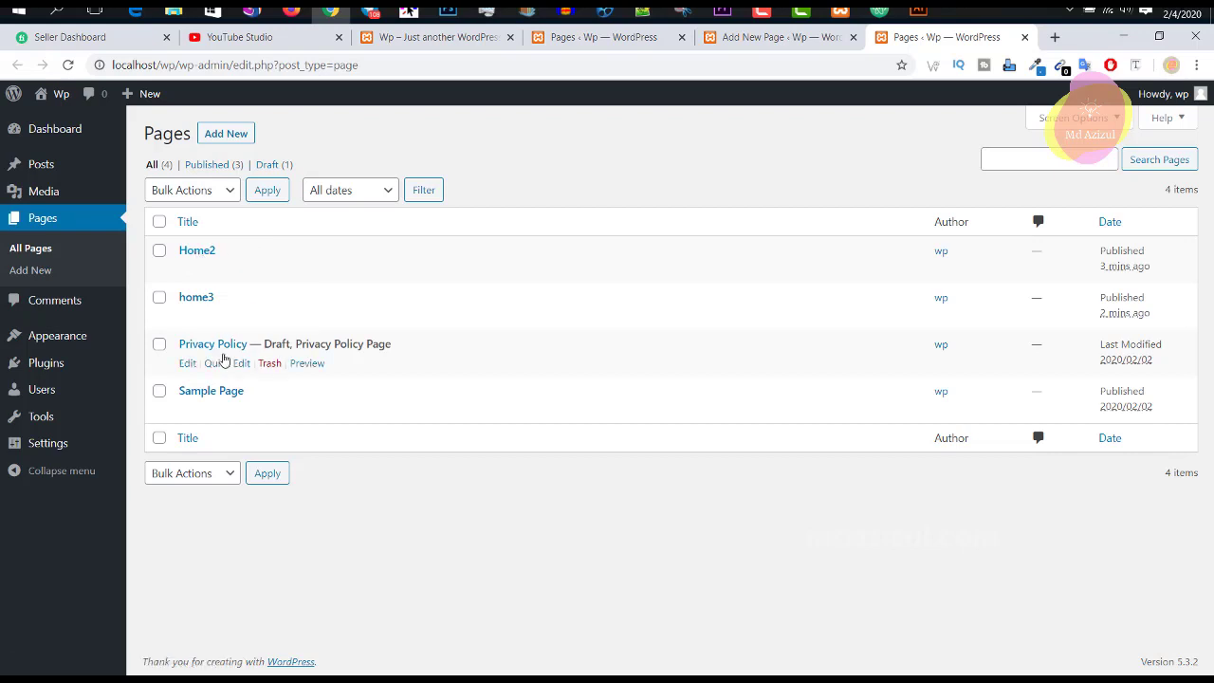
In the home3 editor, set the page order to 3 and update the page.
{"action": "left_click", "coordinate": [777, 38]}
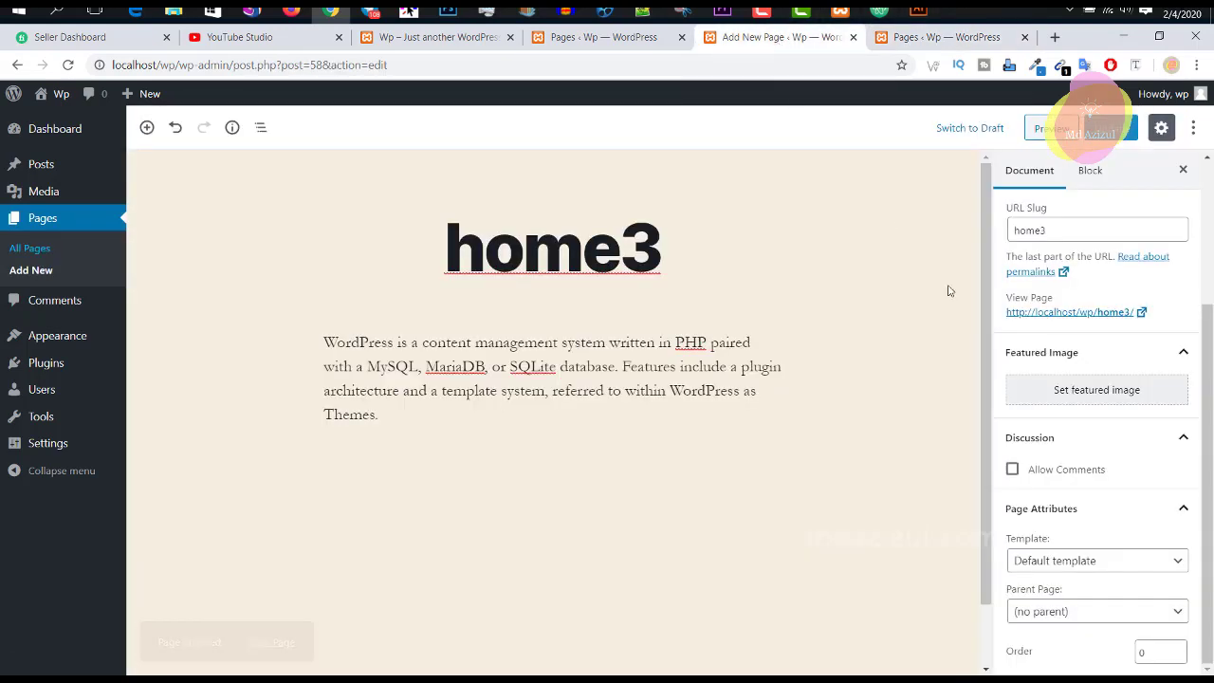
{"action": "double_click", "coordinate": [1158, 649]}
{"action": "type", "text": "3"}
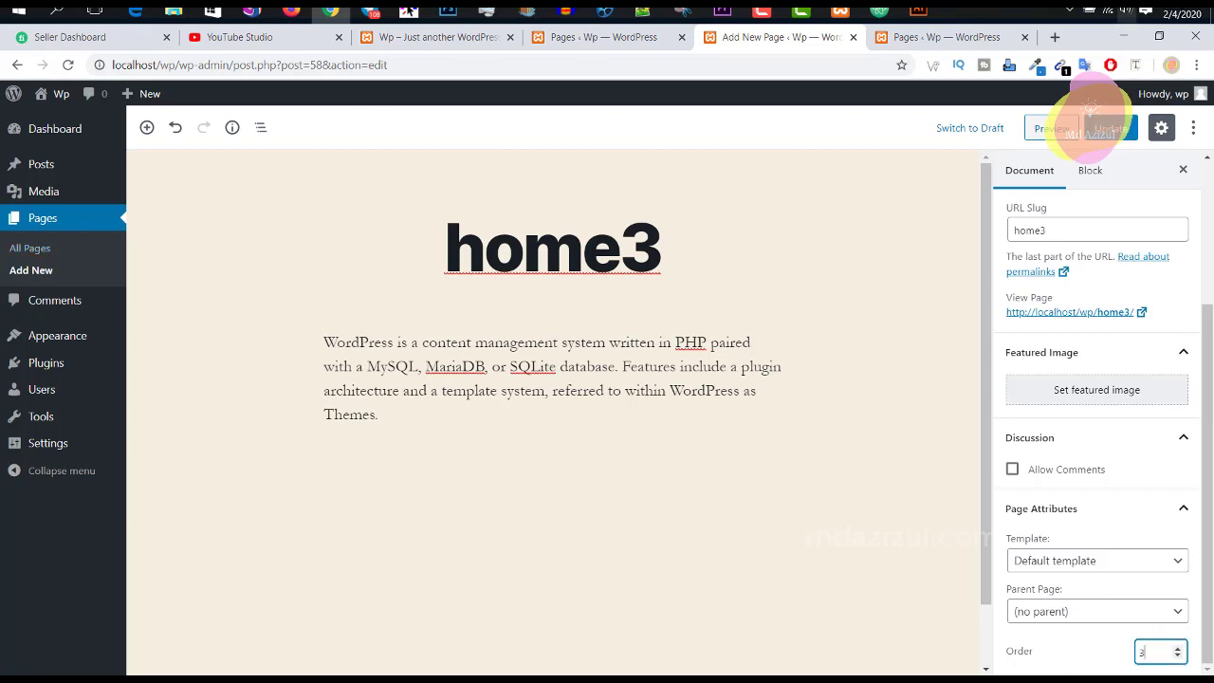
{"action": "left_click", "coordinate": [1107, 129]}
Reload the pages list and compare home3's position with its order value in the editor.
{"action": "left_click", "coordinate": [949, 37]}
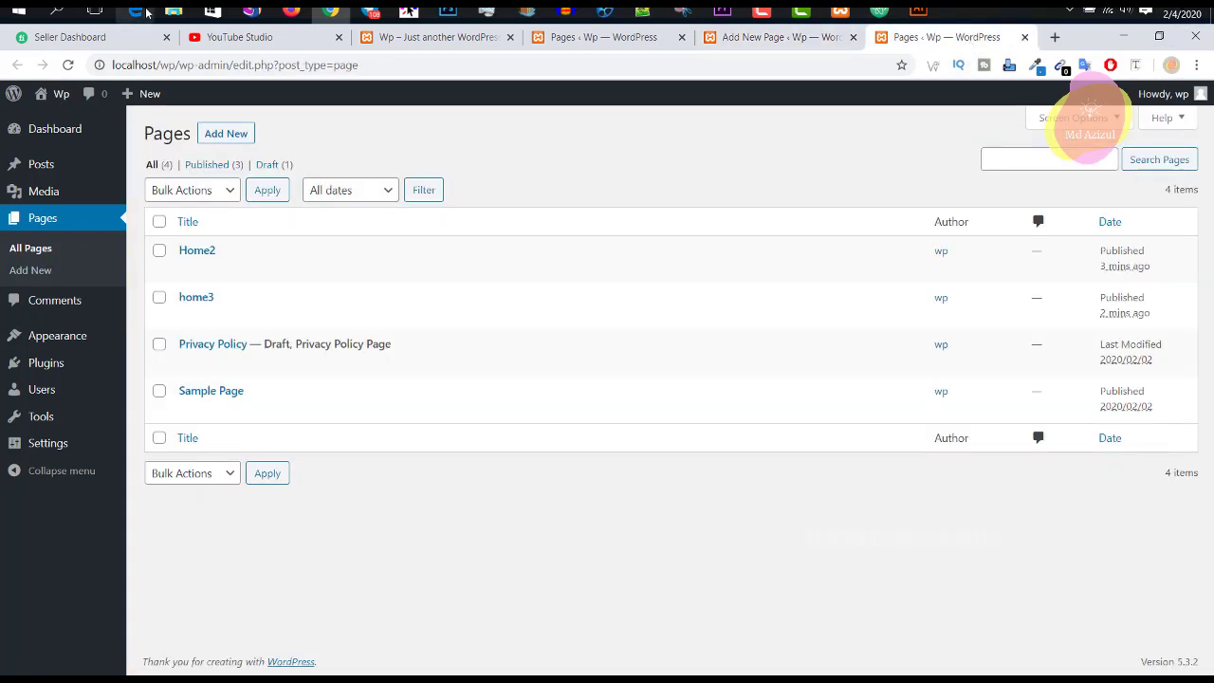
{"action": "left_click", "coordinate": [67, 64]}
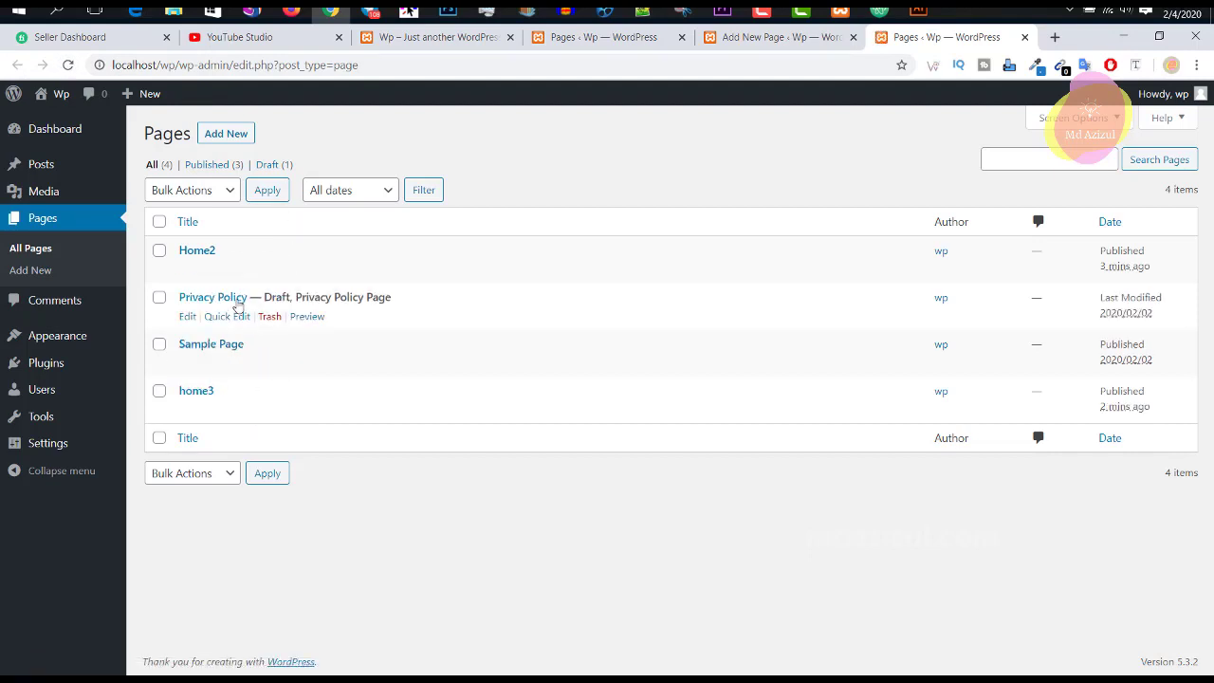
{"action": "left_click", "coordinate": [778, 37]}
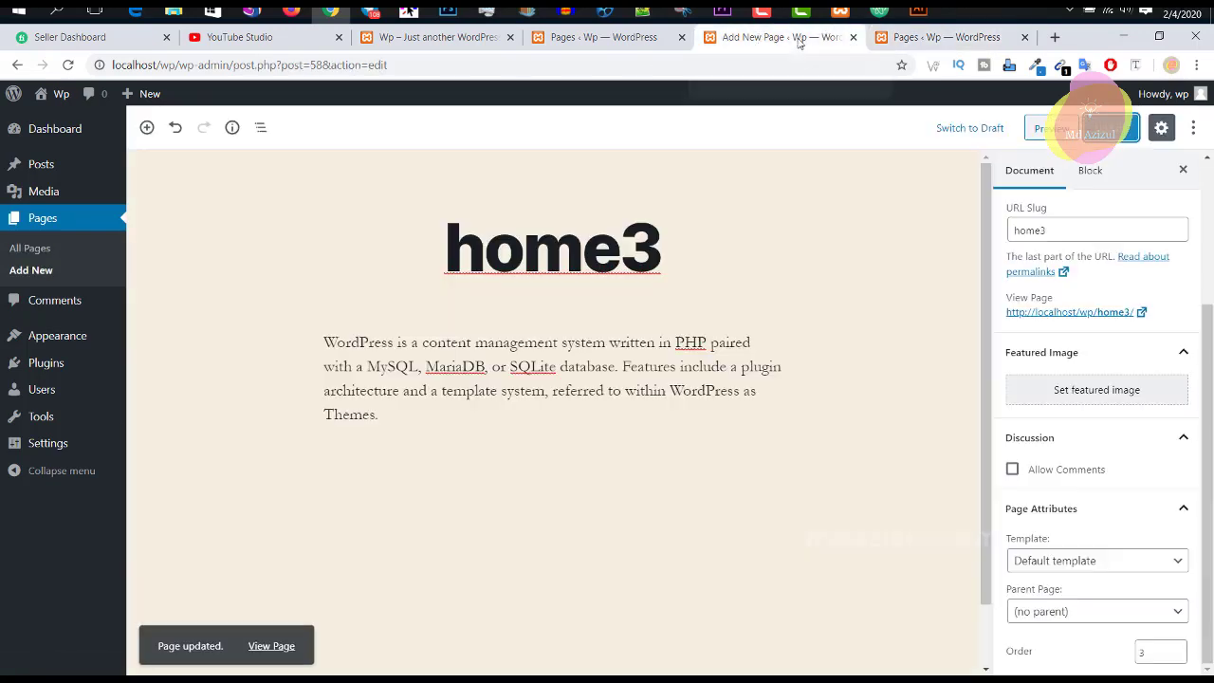
{"action": "double_click", "coordinate": [1147, 648]}
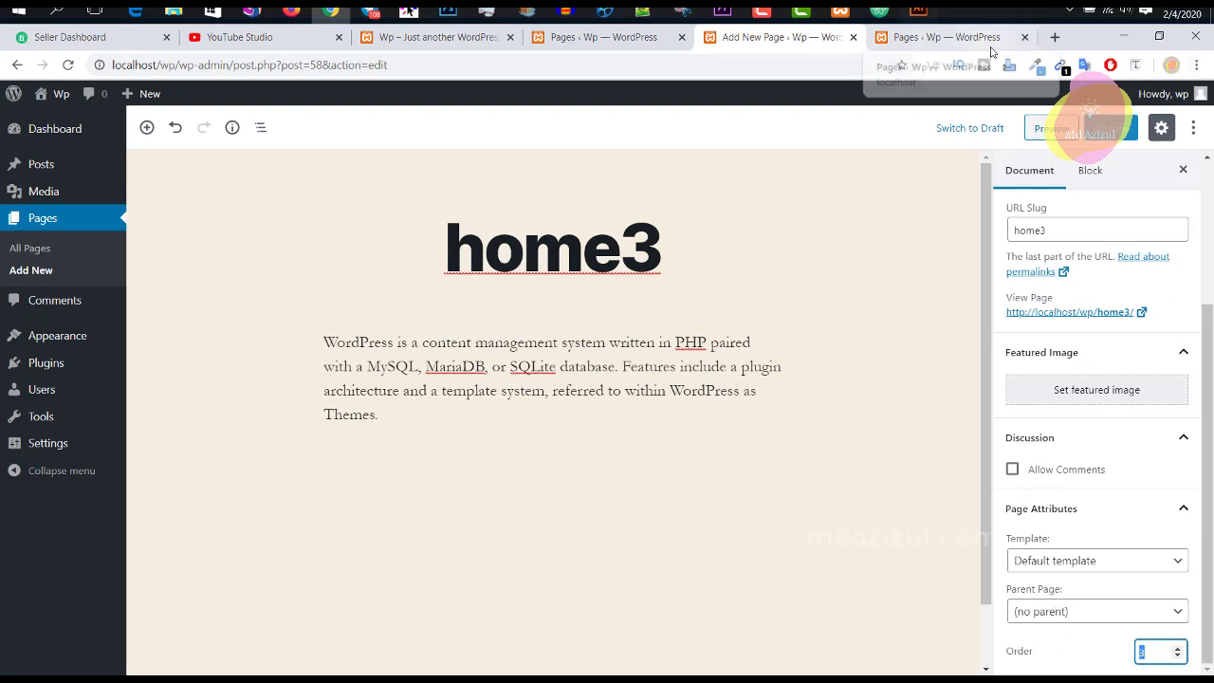
{"action": "left_click", "coordinate": [943, 37]}
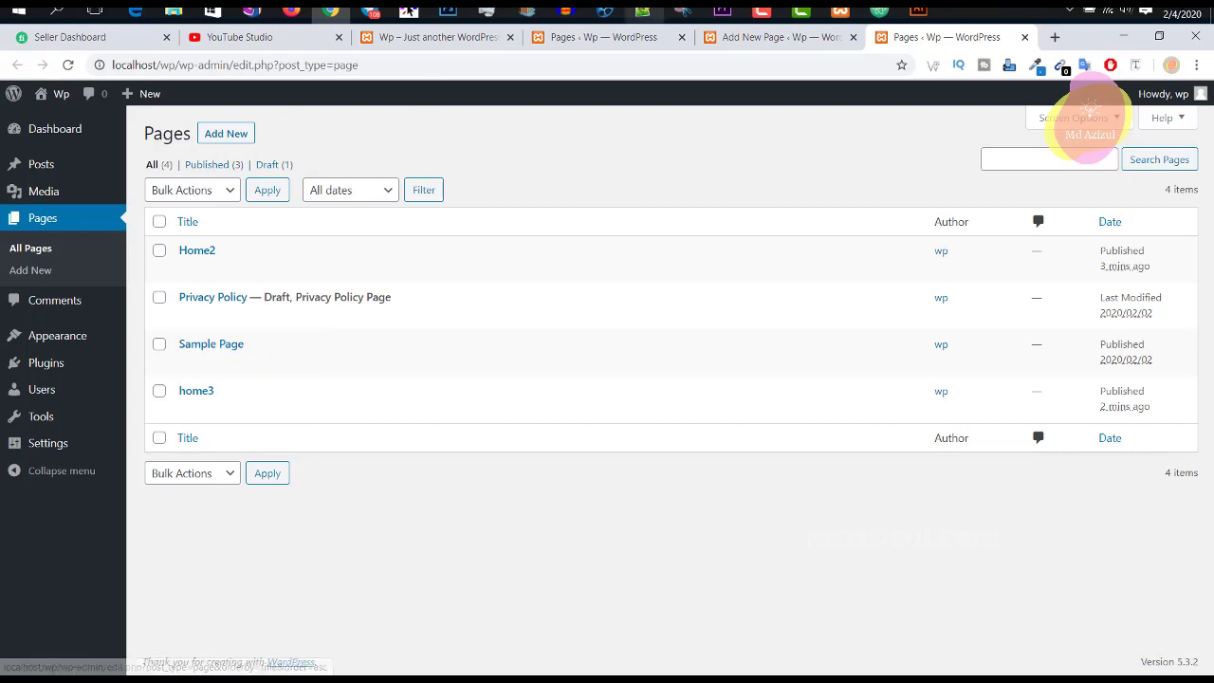
Open the site's Comments screen and review the available comment type filter options.
{"action": "mouse_move", "coordinate": [23, 331]}
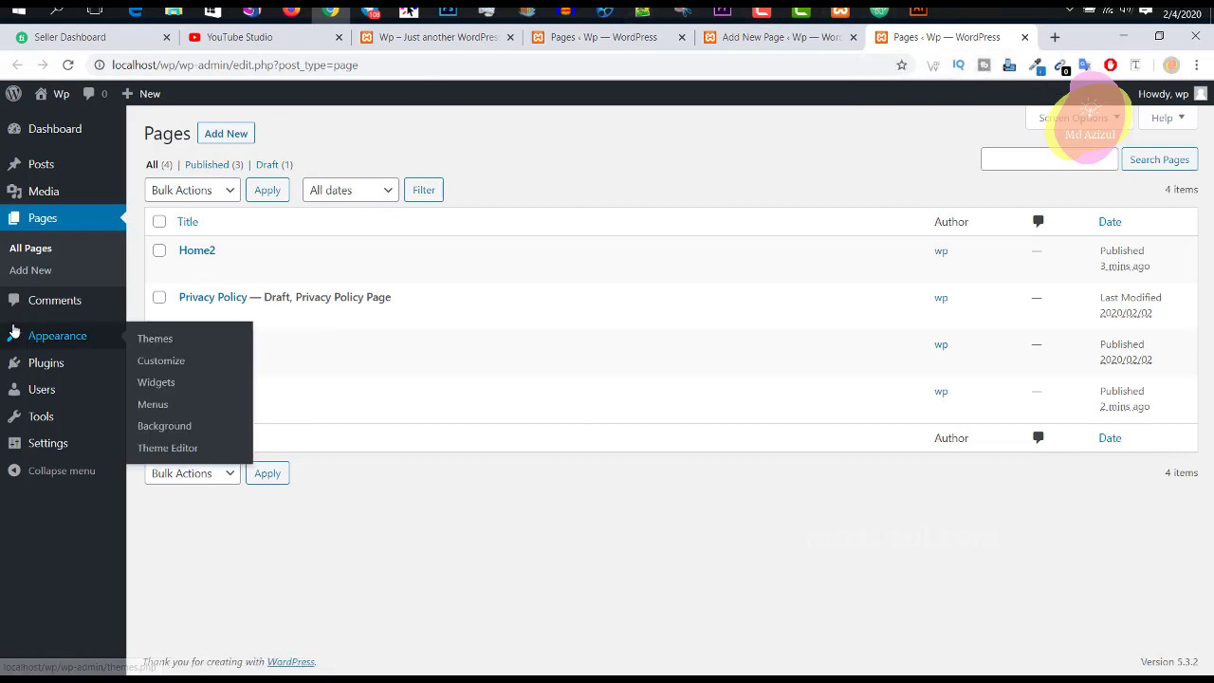
{"action": "left_click", "coordinate": [45, 306]}
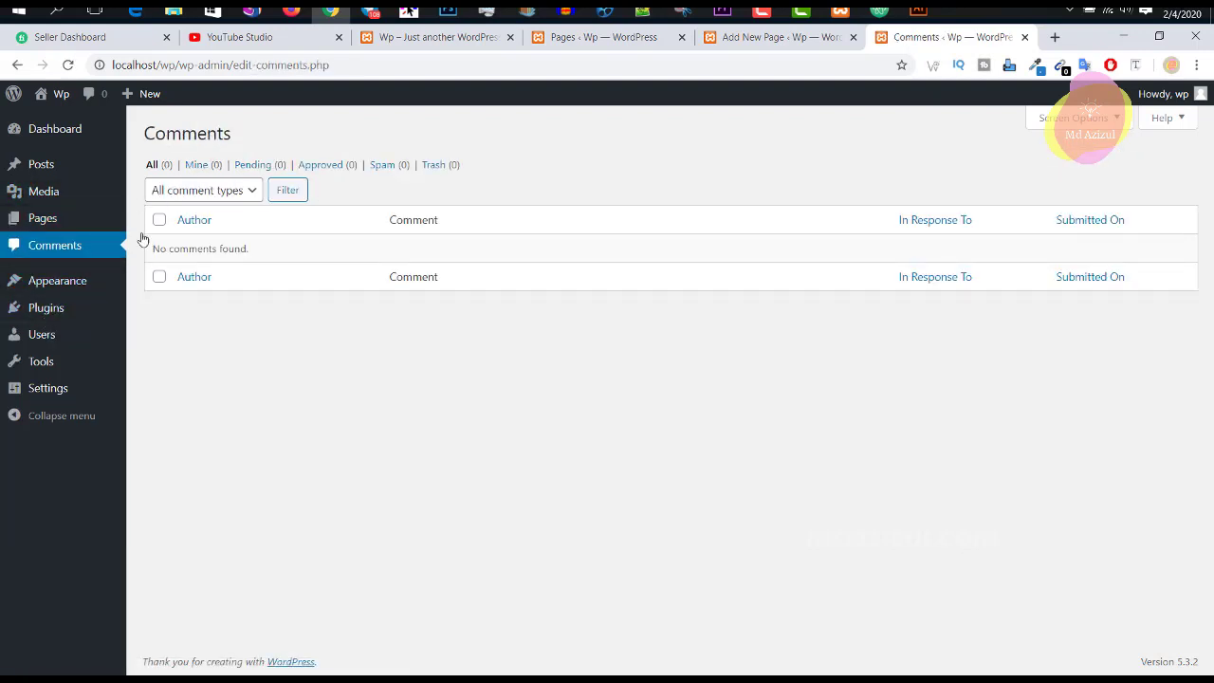
{"action": "left_click", "coordinate": [249, 189]}
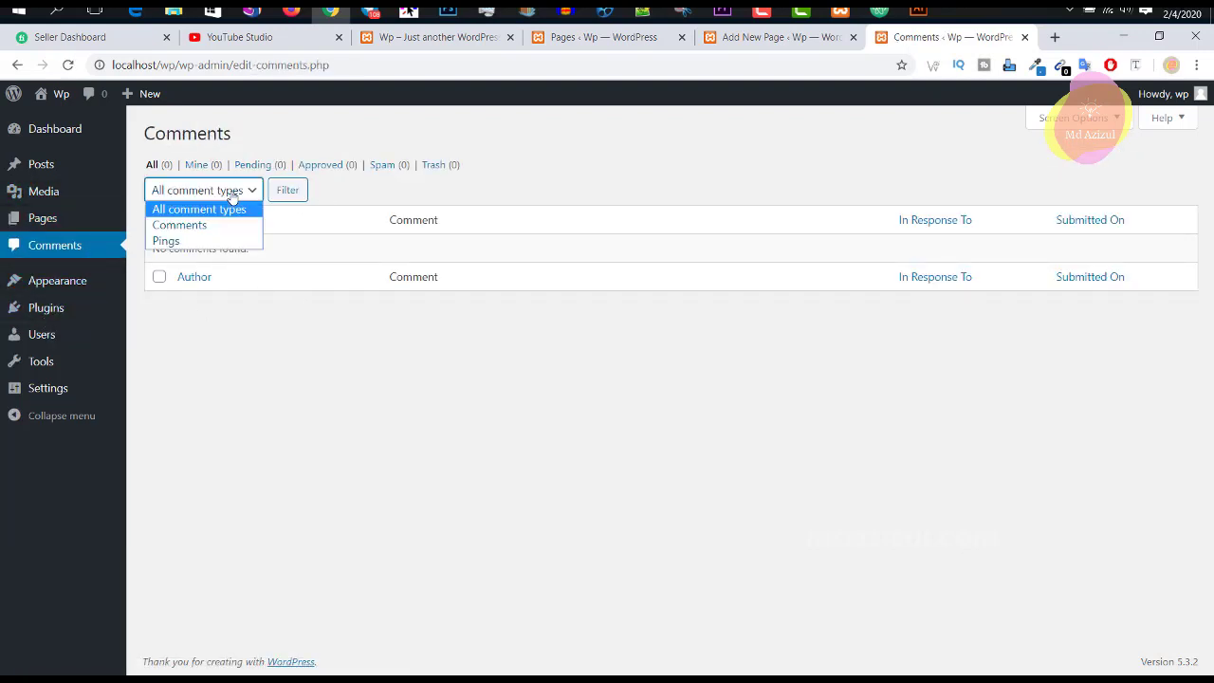
{"action": "left_click", "coordinate": [210, 208]}
{"action": "left_click", "coordinate": [211, 199]}
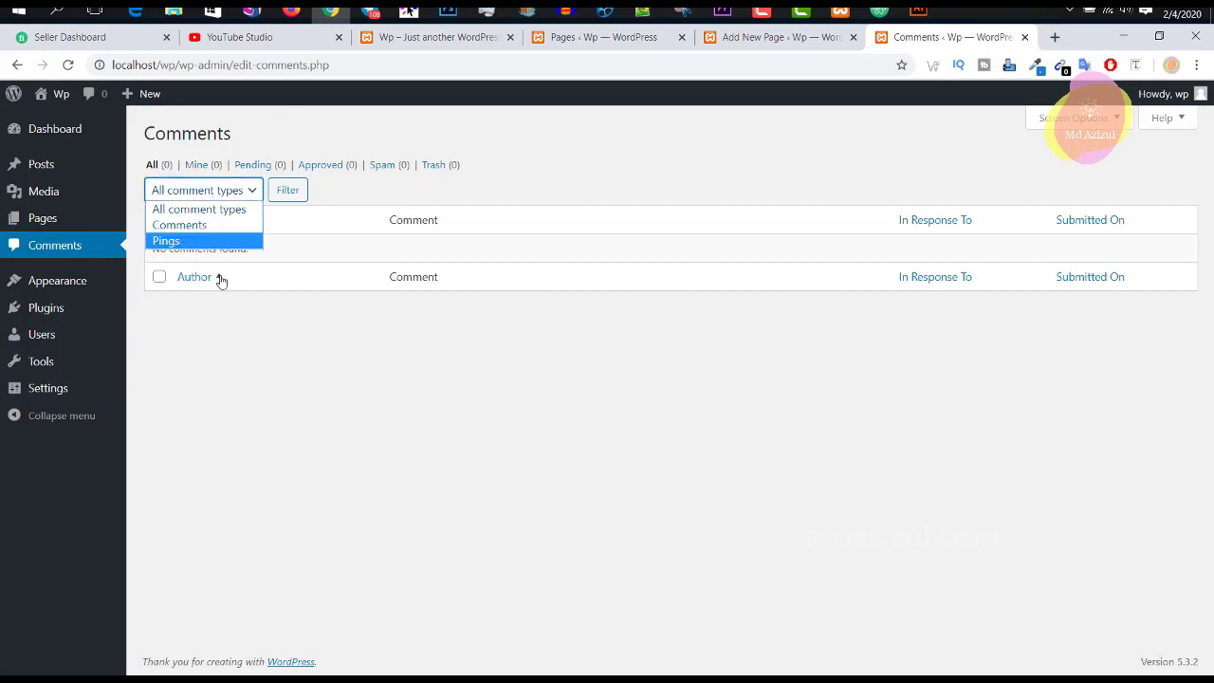
{"action": "left_click", "coordinate": [256, 362]}
Close the home3 editor tab and open the WordPress Sikhun post from the site's front page in a new browser tab.
{"action": "left_click", "coordinate": [809, 42]}
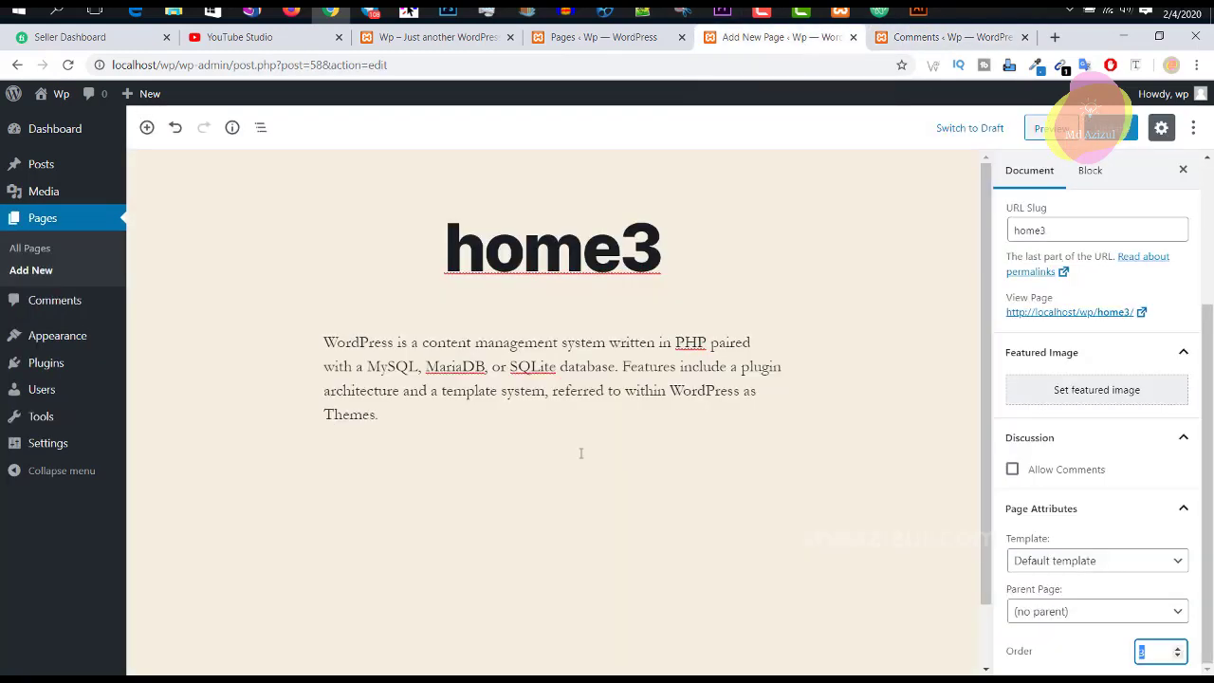
{"action": "left_click", "coordinate": [853, 37]}
{"action": "left_click", "coordinate": [626, 42]}
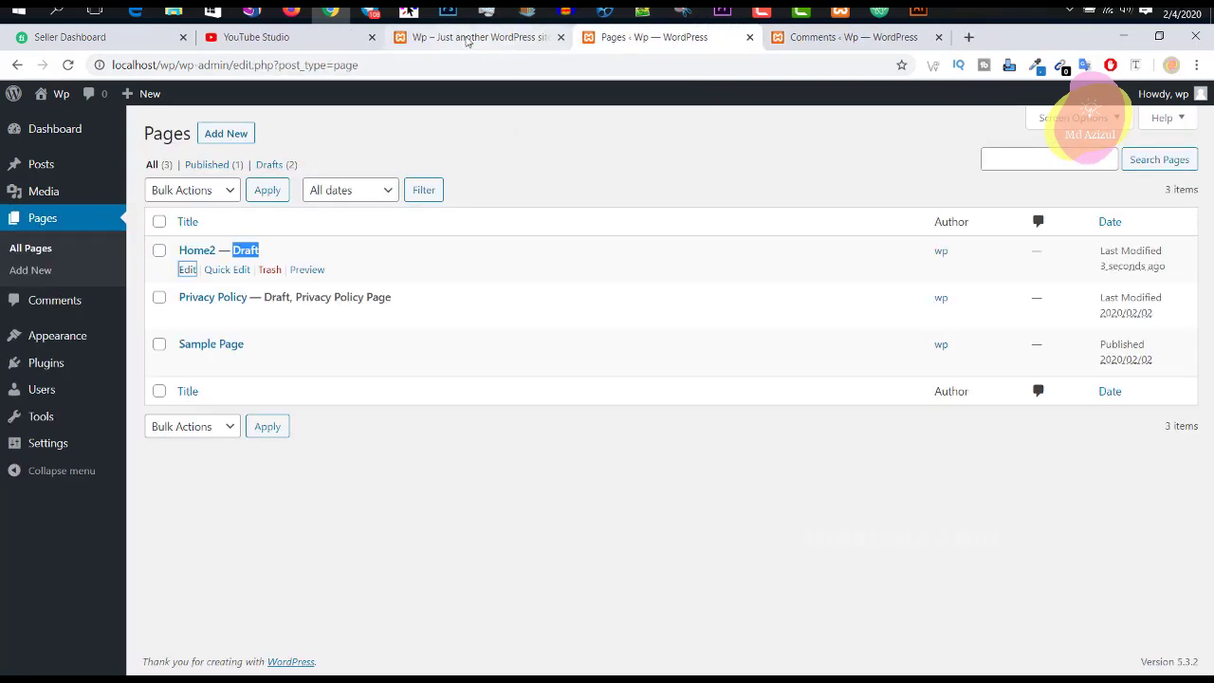
{"action": "left_click", "coordinate": [469, 40]}
{"action": "scroll", "coordinate": [586, 430], "scroll_direction": "up", "scroll_amount": 4}
{"action": "scroll", "coordinate": [557, 512], "scroll_direction": "down", "scroll_amount": 4}
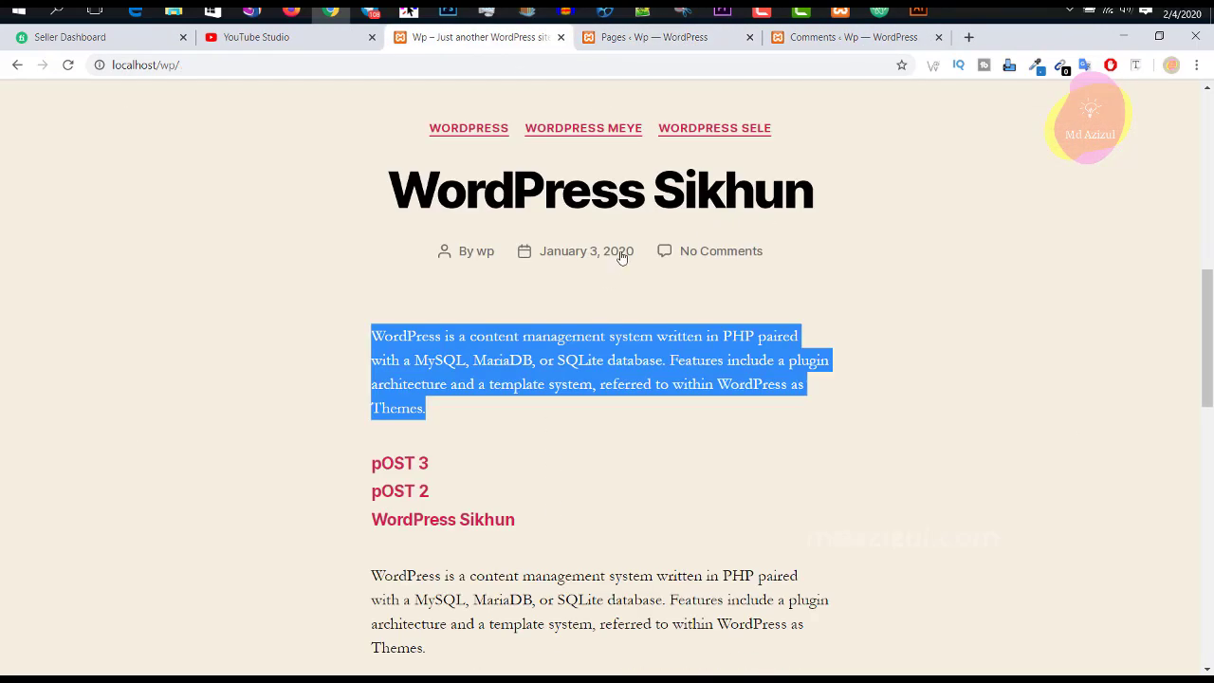
{"action": "right_click", "coordinate": [645, 197]}
{"action": "left_click", "coordinate": [692, 205]}
{"action": "left_click", "coordinate": [595, 43]}
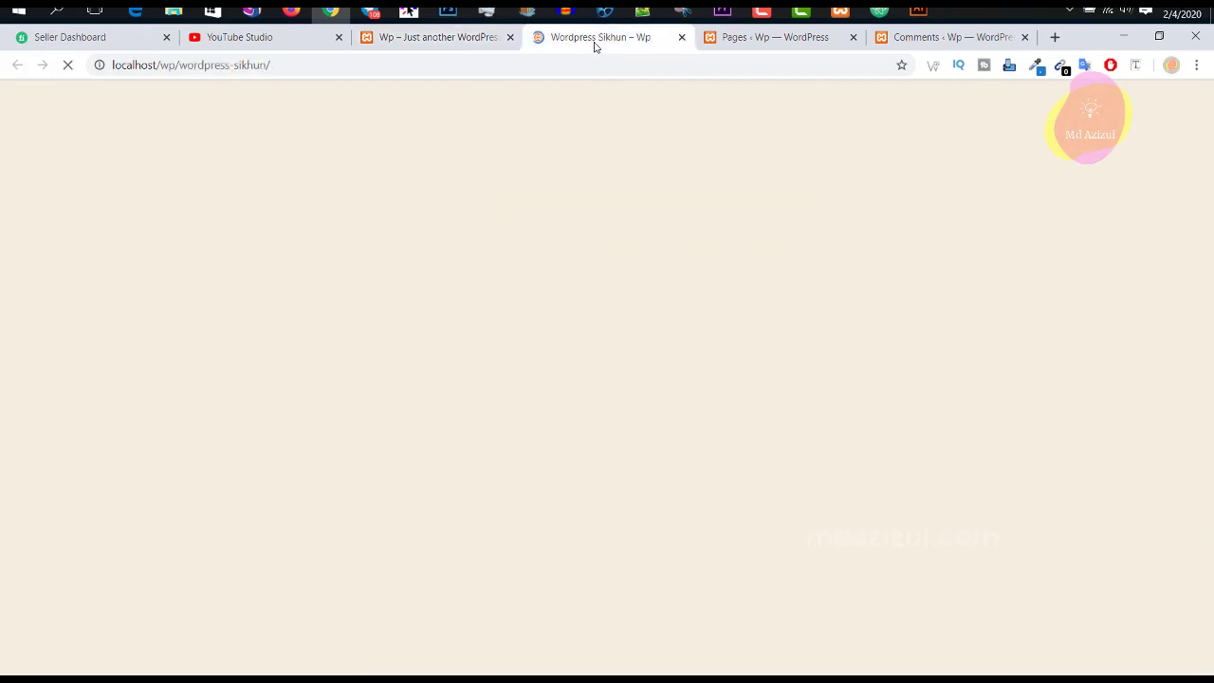
Post the comment "wow" on the WordPress Sikhun post.
{"action": "scroll", "coordinate": [477, 442], "scroll_direction": "down", "scroll_amount": 12}
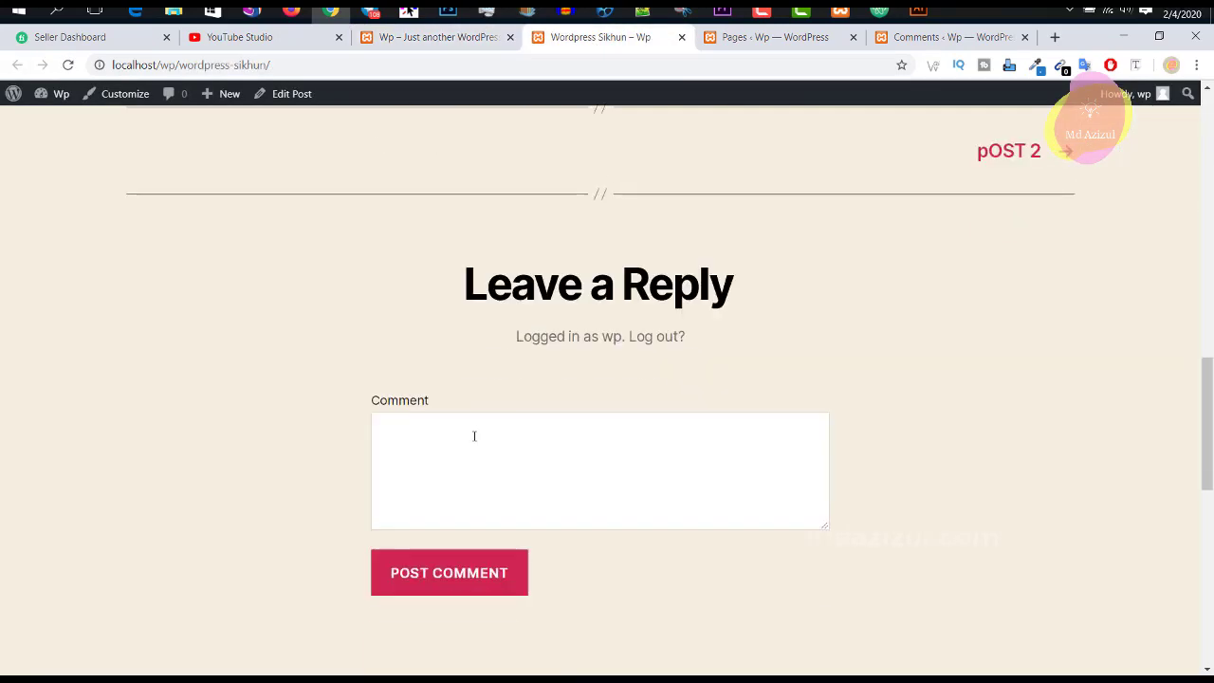
{"action": "scroll", "coordinate": [474, 432], "scroll_direction": "up", "scroll_amount": 1}
{"action": "scroll", "coordinate": [465, 418], "scroll_direction": "down", "scroll_amount": 2}
{"action": "left_click", "coordinate": [461, 400]}
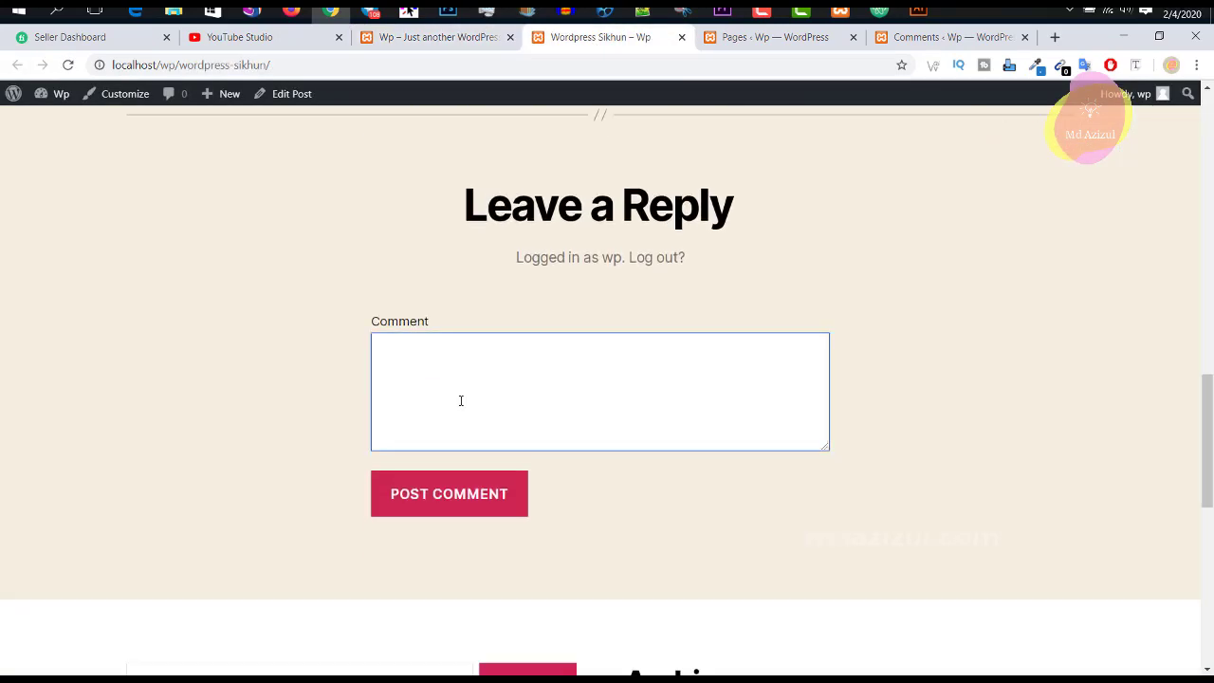
{"action": "left_click", "coordinate": [479, 494]}
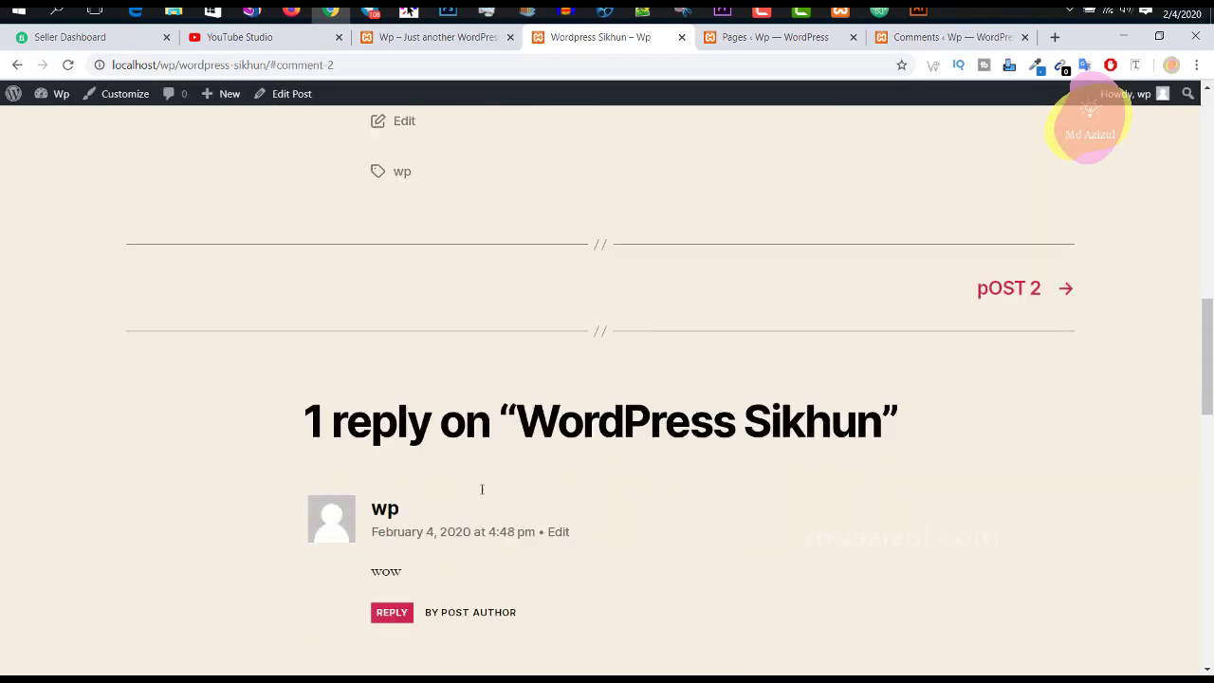
Examine the posted comment and its author label on the post, and reload the admin Comments list to check for it.
{"action": "scroll", "coordinate": [482, 490], "scroll_direction": "up", "scroll_amount": 3}
{"action": "scroll", "coordinate": [490, 442], "scroll_direction": "down", "scroll_amount": 6}
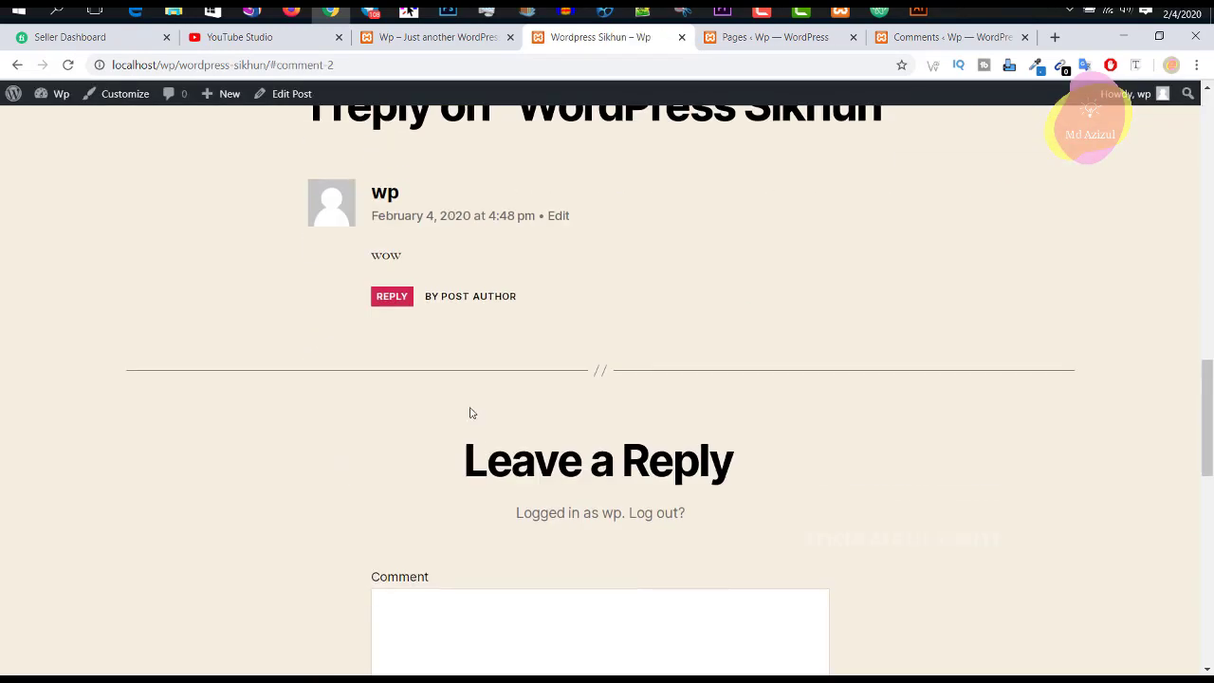
{"action": "double_click", "coordinate": [401, 253]}
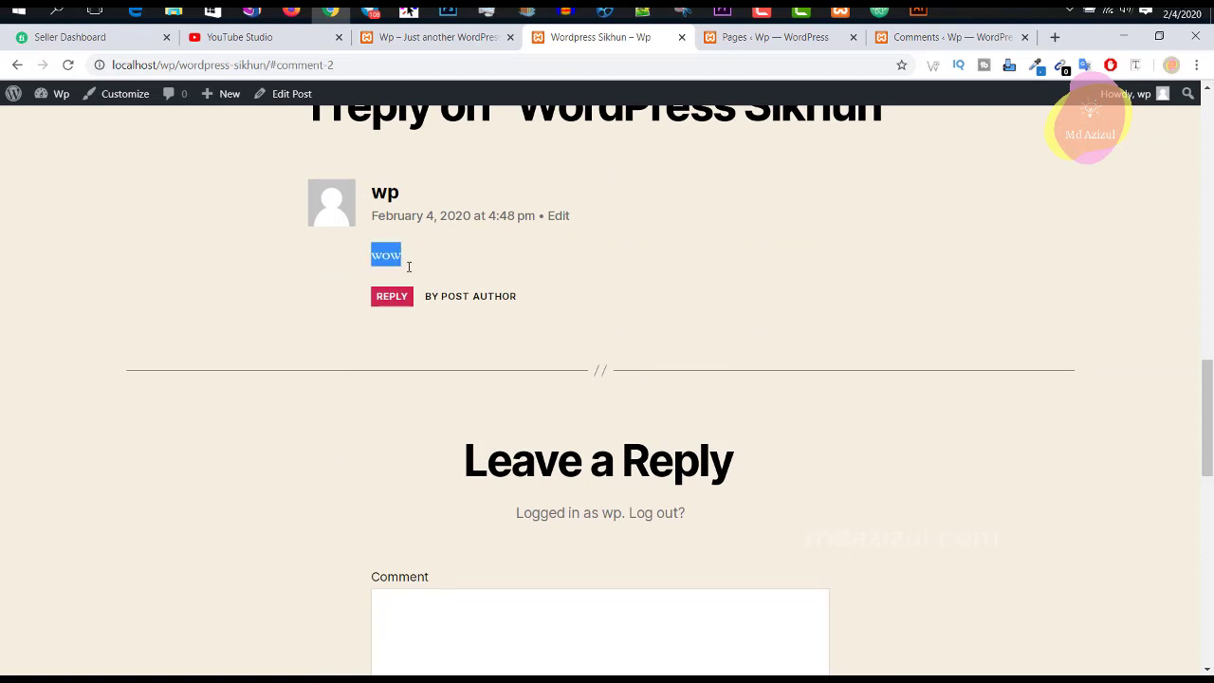
{"action": "left_click_drag", "start_coordinate": [434, 300], "coordinate": [506, 296]}
{"action": "left_click", "coordinate": [537, 299]}
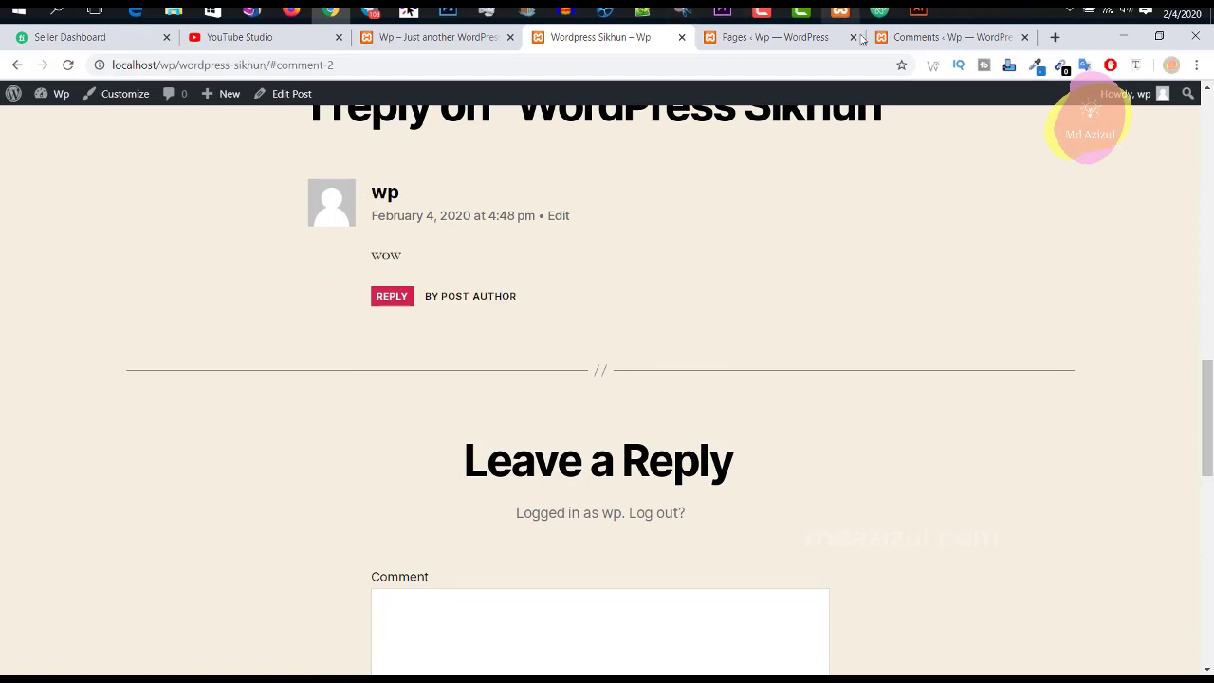
{"action": "left_click", "coordinate": [934, 43]}
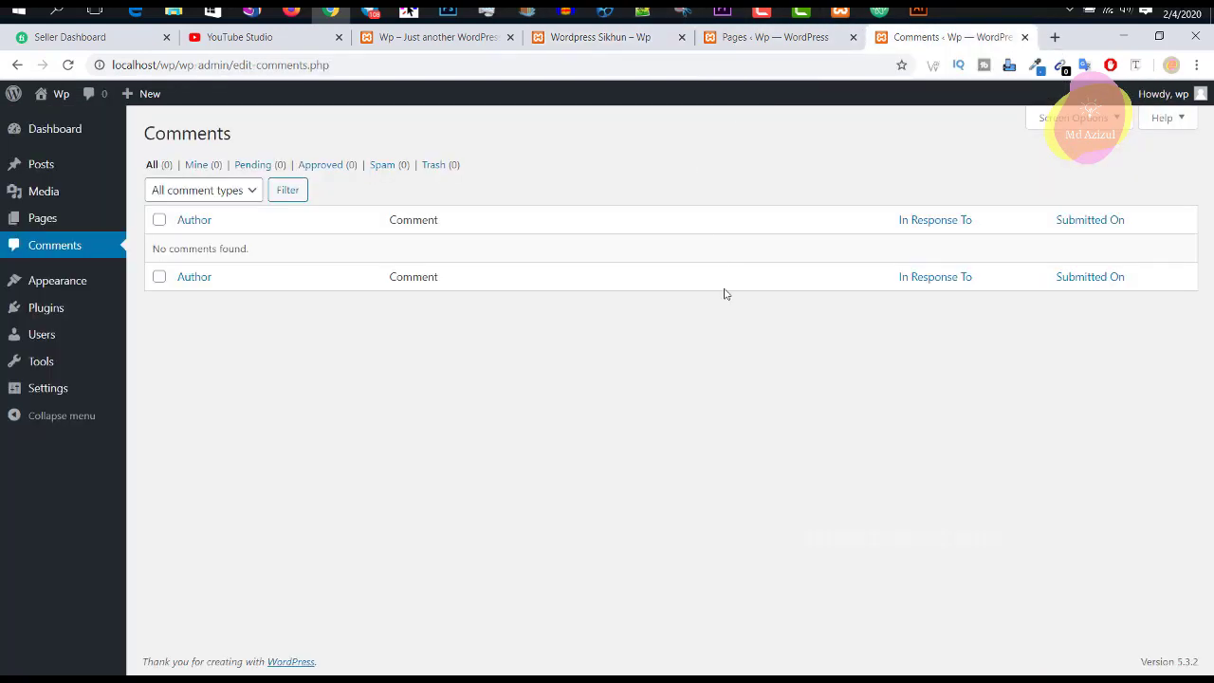
{"action": "left_click", "coordinate": [69, 66]}
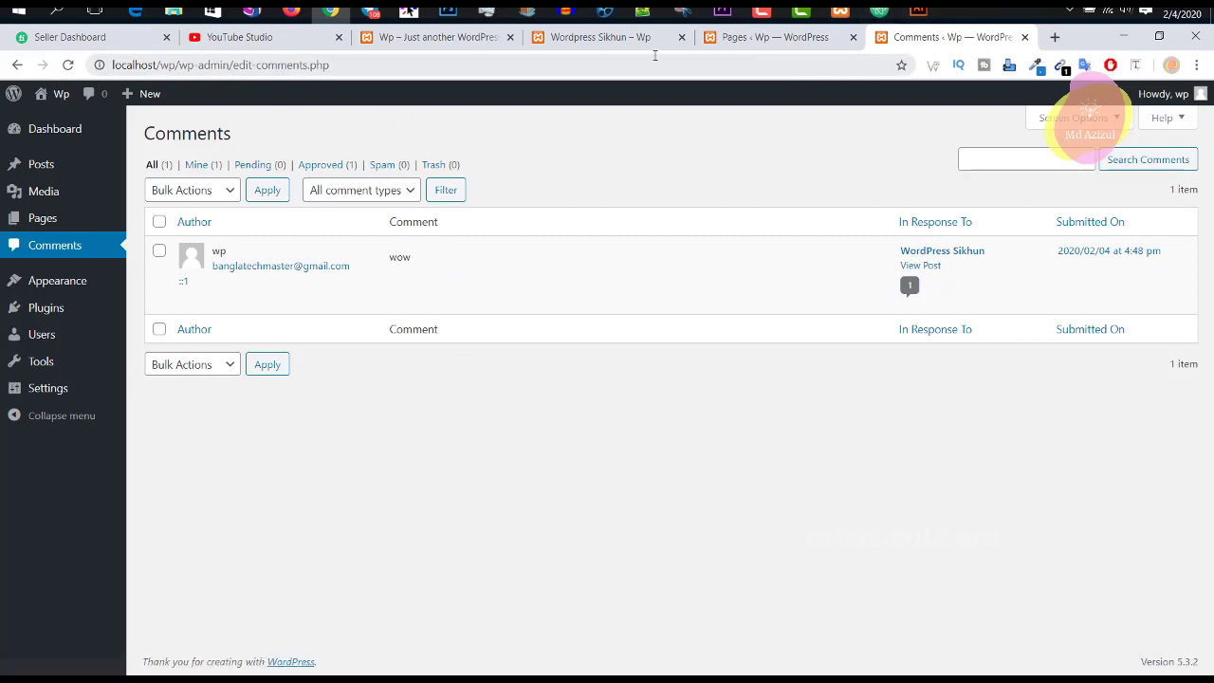
Copy the site's front page address and load it in Firefox.
{"action": "left_click", "coordinate": [611, 42]}
{"action": "left_click", "coordinate": [408, 42]}
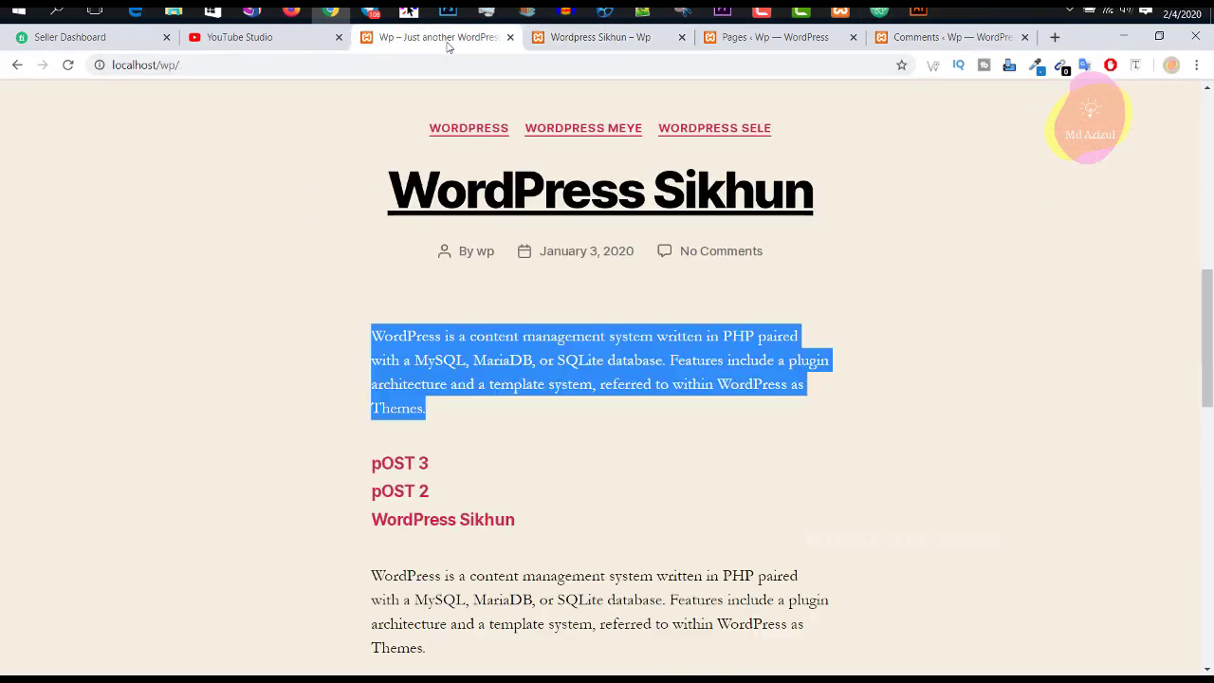
{"action": "right_click", "coordinate": [415, 65]}
{"action": "left_click", "coordinate": [455, 123]}
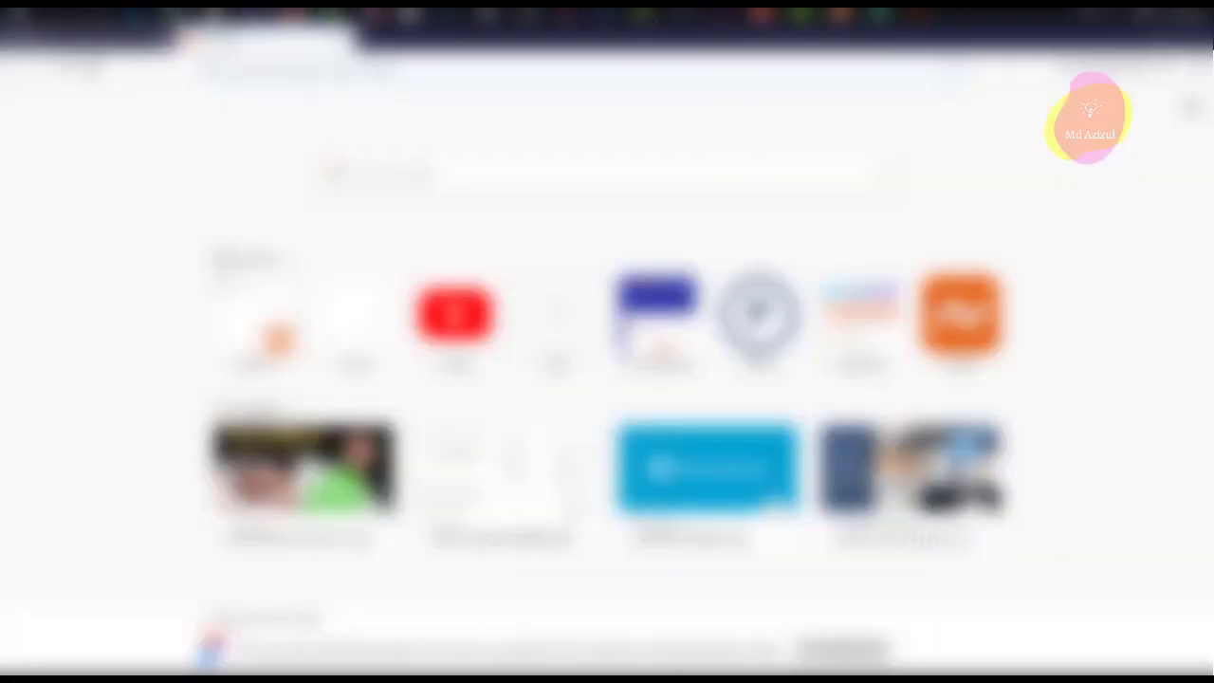
{"action": "right_click", "coordinate": [275, 66]}
{"action": "left_click", "coordinate": [308, 144]}
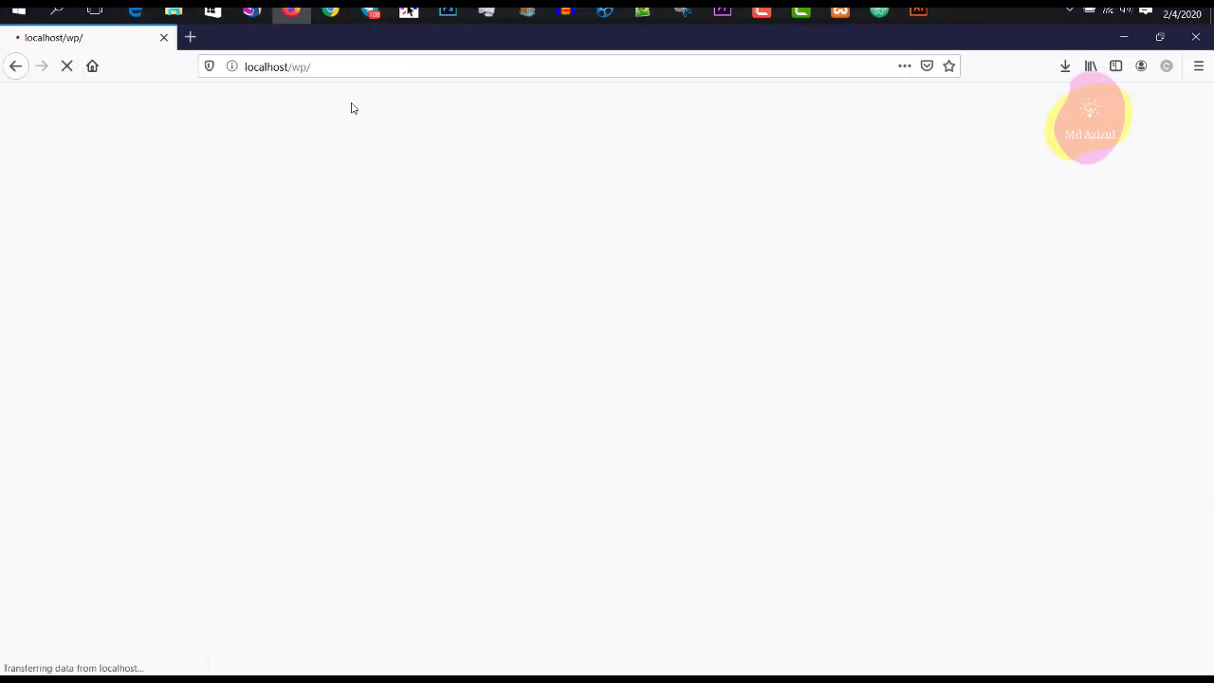
Open the pOST 2 post from the site's front page.
{"action": "scroll", "coordinate": [618, 323], "scroll_direction": "down", "scroll_amount": 6}
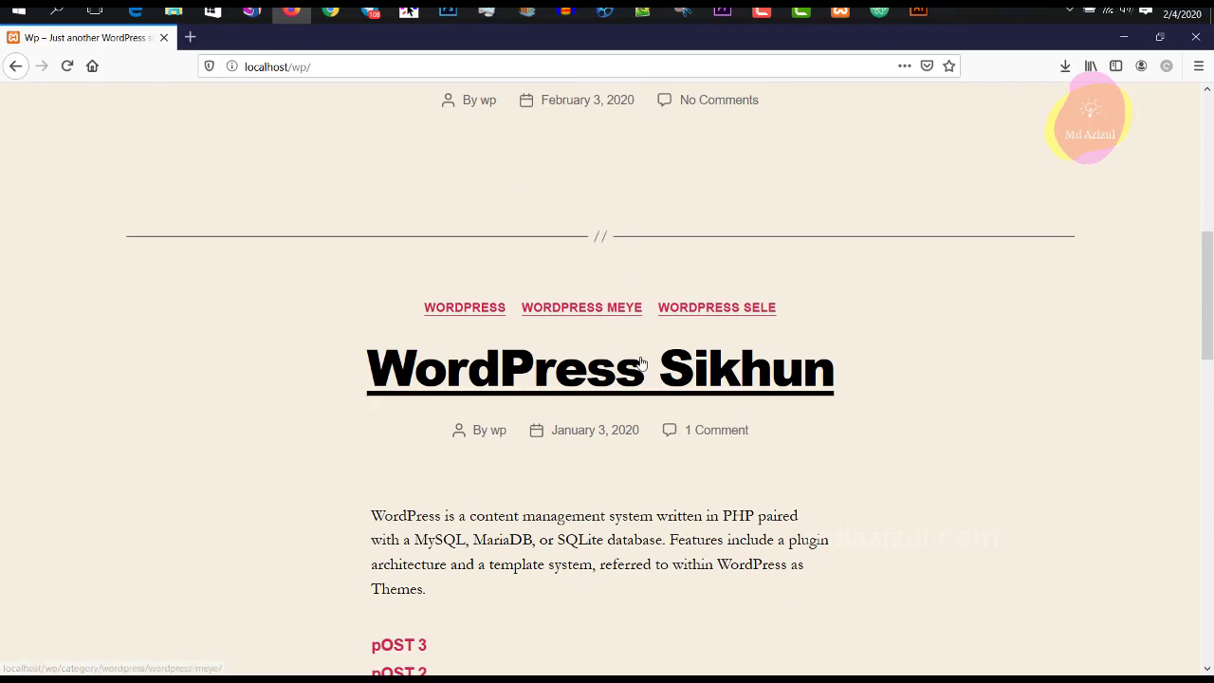
{"action": "scroll", "coordinate": [627, 417], "scroll_direction": "down", "scroll_amount": 10}
{"action": "left_click", "coordinate": [626, 436]}
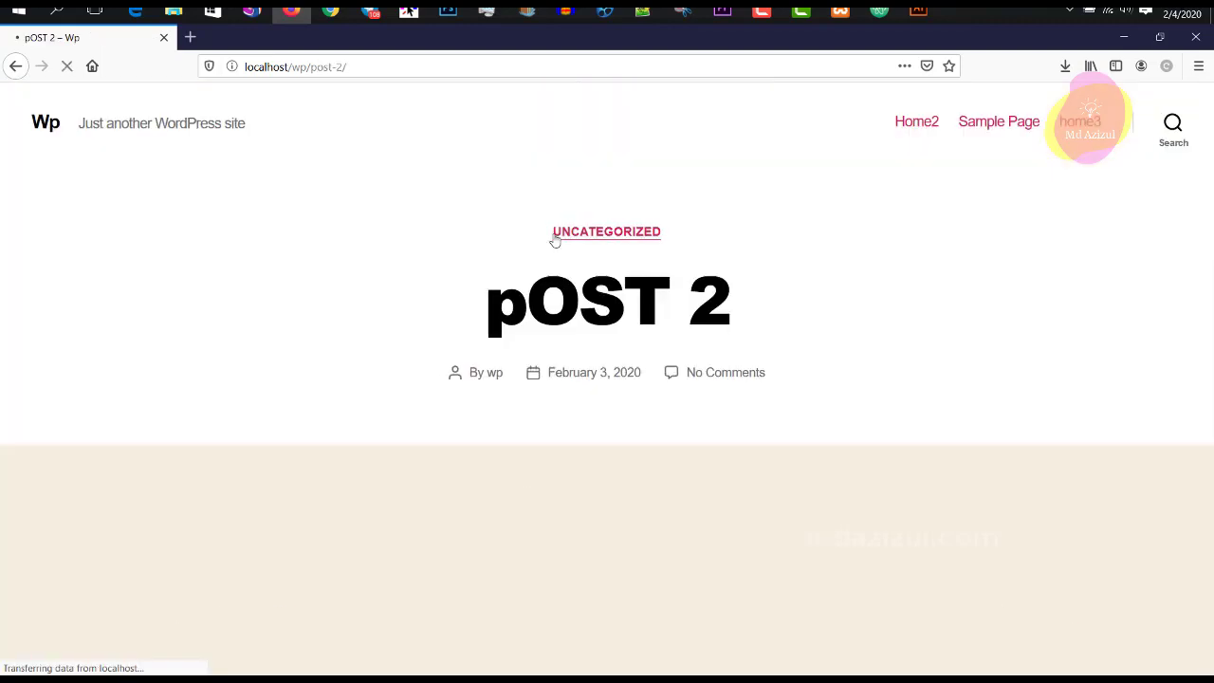
Post the comment "hello" on pOST 2 as a visitor, filling in the commenter's name and e-mail and leaving the website blank.
{"action": "scroll", "coordinate": [476, 380], "scroll_direction": "down", "scroll_amount": 5}
{"action": "left_click", "coordinate": [534, 436]}
{"action": "scroll", "coordinate": [559, 407], "scroll_direction": "down", "scroll_amount": 4}
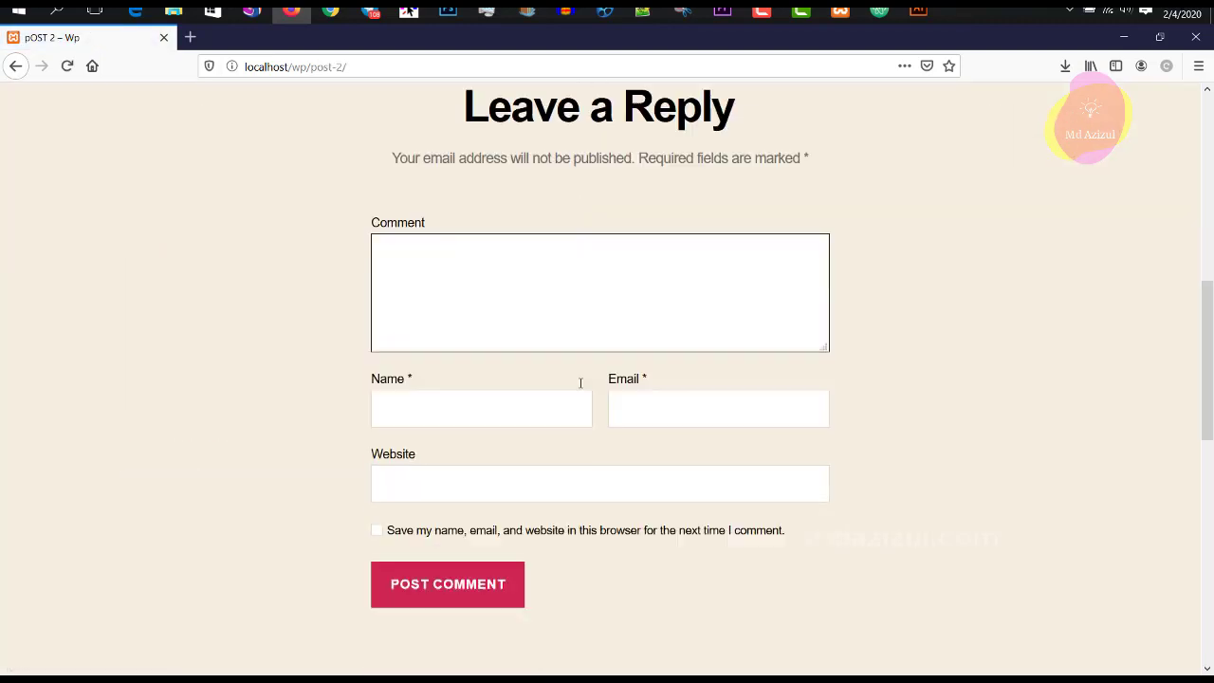
{"action": "scroll", "coordinate": [474, 246], "scroll_direction": "up", "scroll_amount": 2}
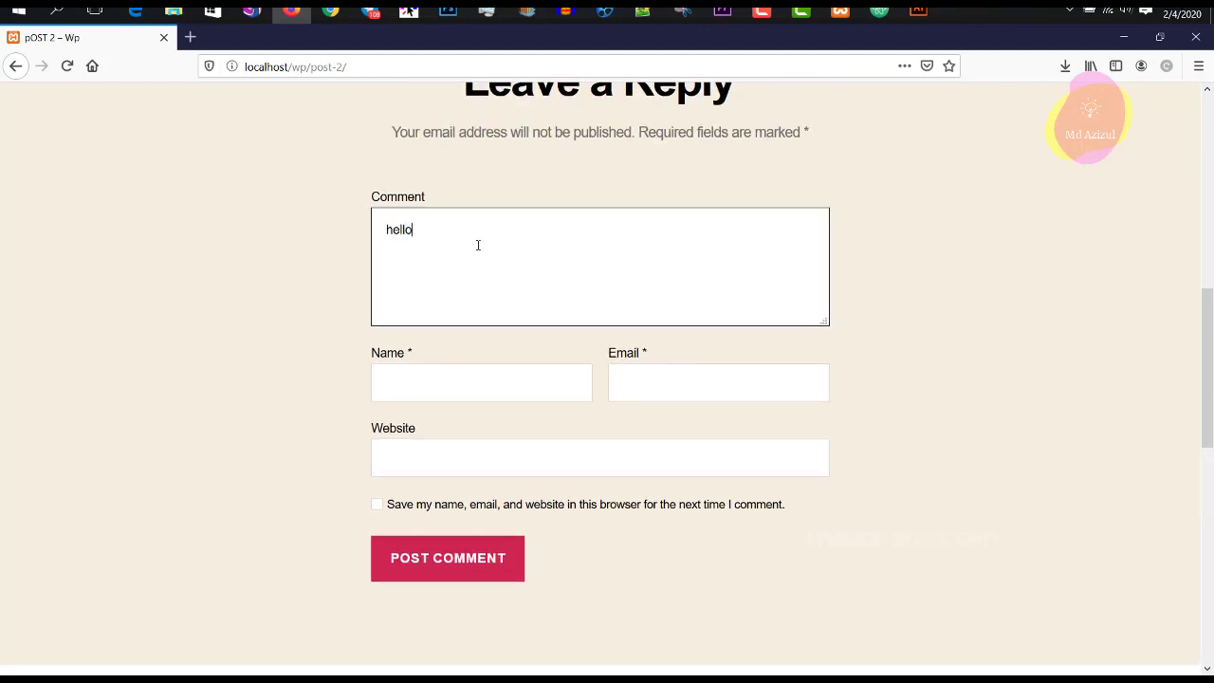
{"action": "left_click", "coordinate": [460, 375]}
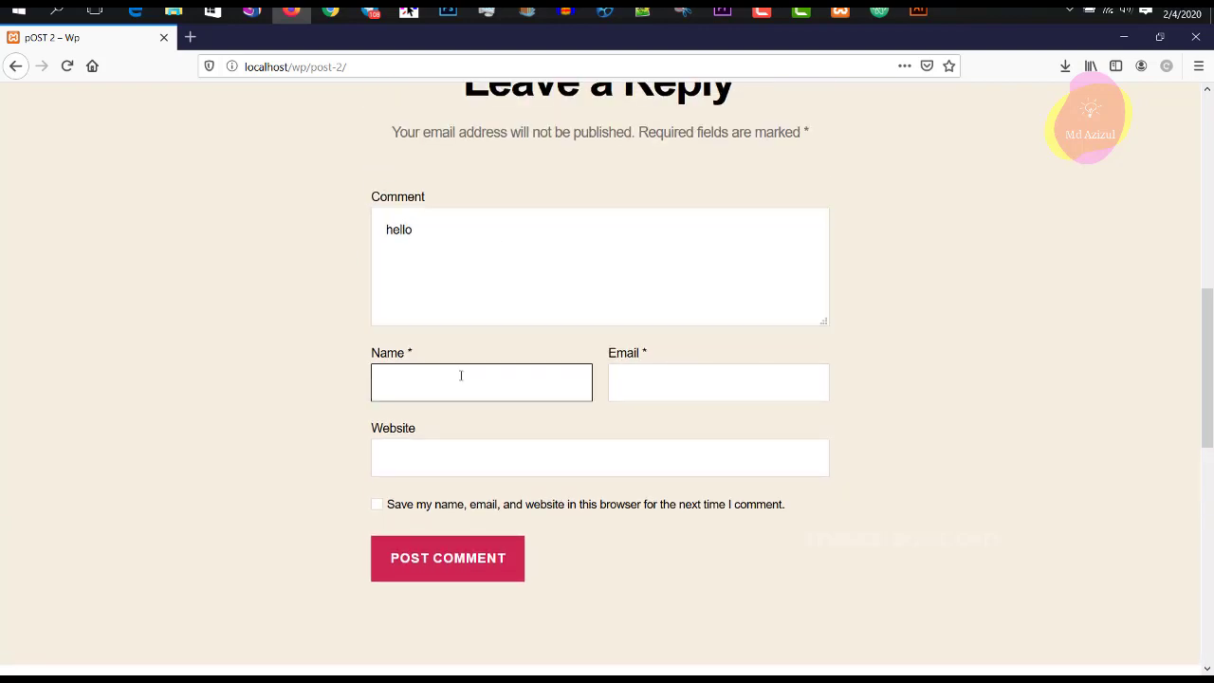
{"action": "left_click", "coordinate": [656, 391]}
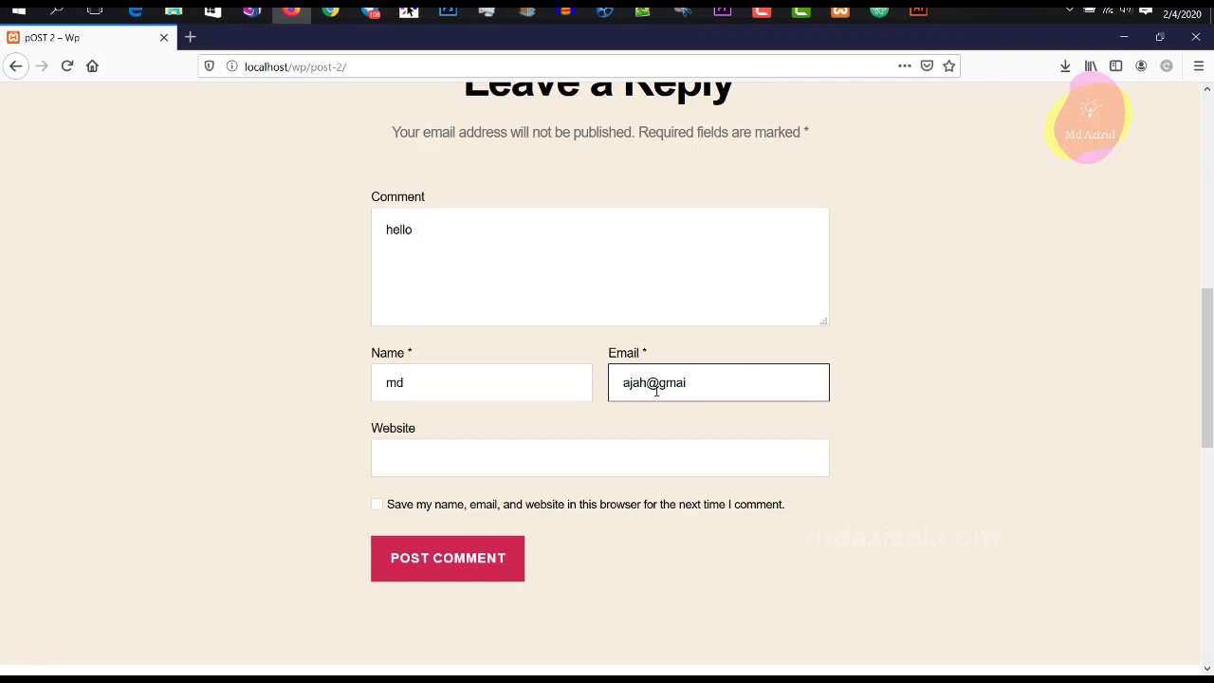
{"action": "left_click", "coordinate": [512, 453]}
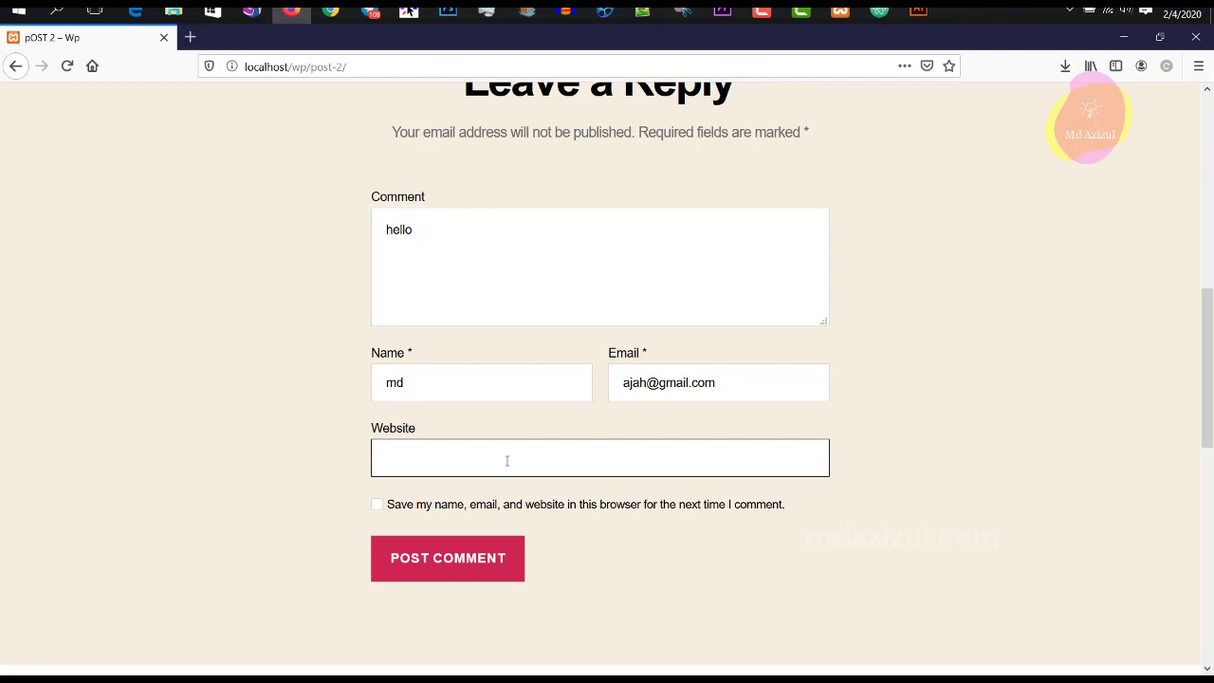
{"action": "left_click", "coordinate": [433, 574]}
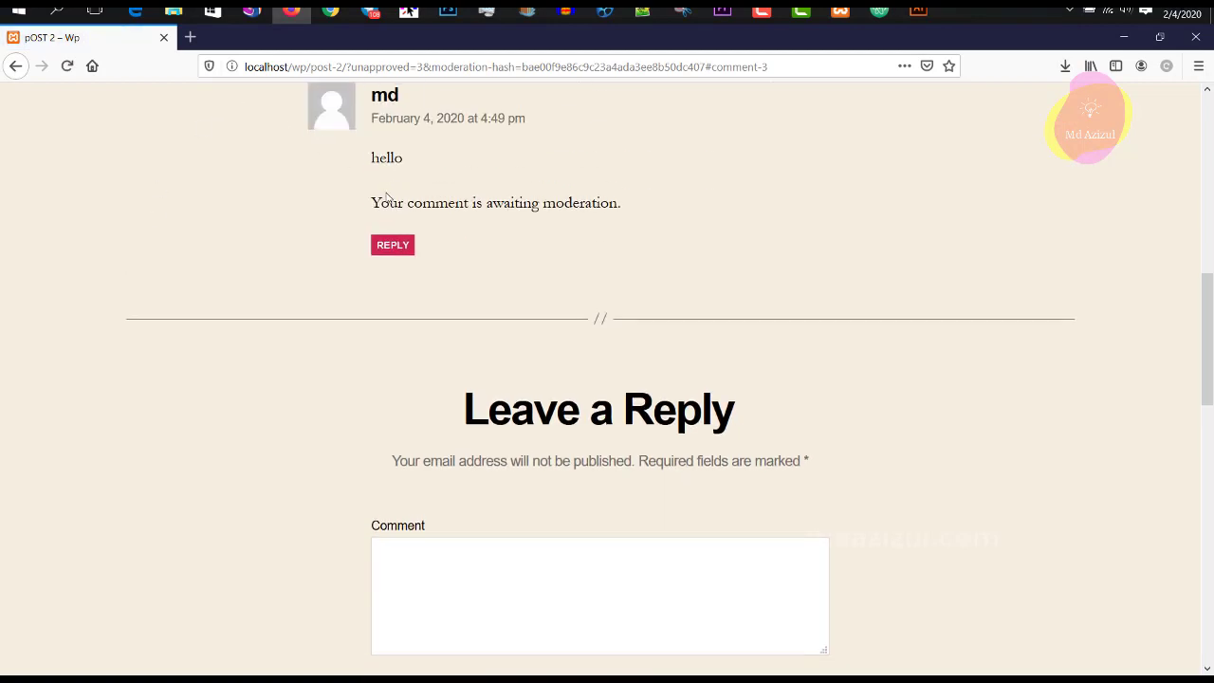
Read the notice under the visitor's comment, switch to Chrome and reload the admin Comments list.
{"action": "left_click_drag", "start_coordinate": [369, 202], "coordinate": [641, 203]}
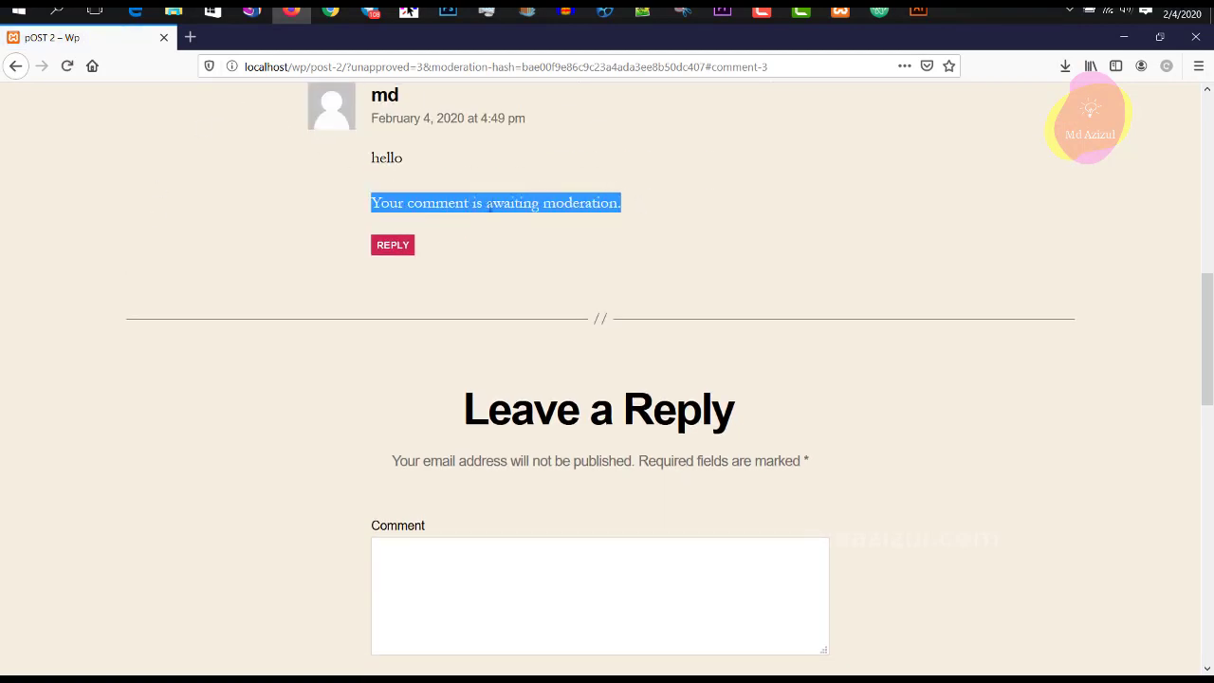
{"action": "double_click", "coordinate": [580, 205]}
{"action": "left_click", "coordinate": [330, 12]}
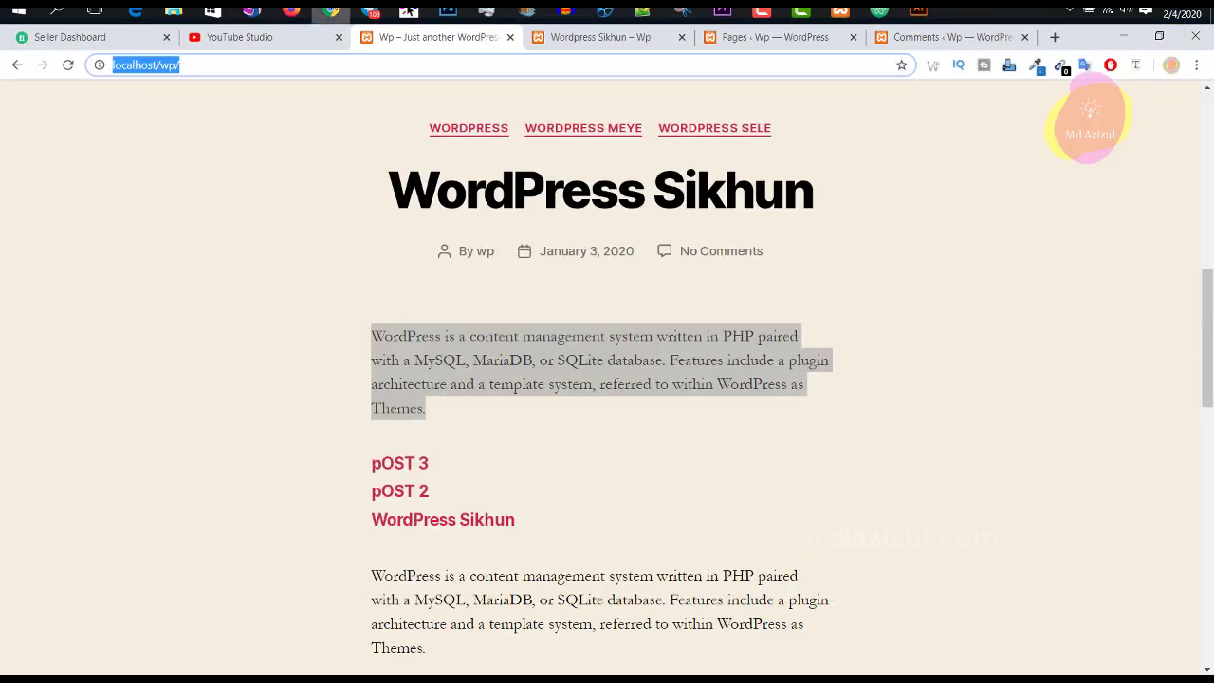
{"action": "left_click", "coordinate": [840, 46]}
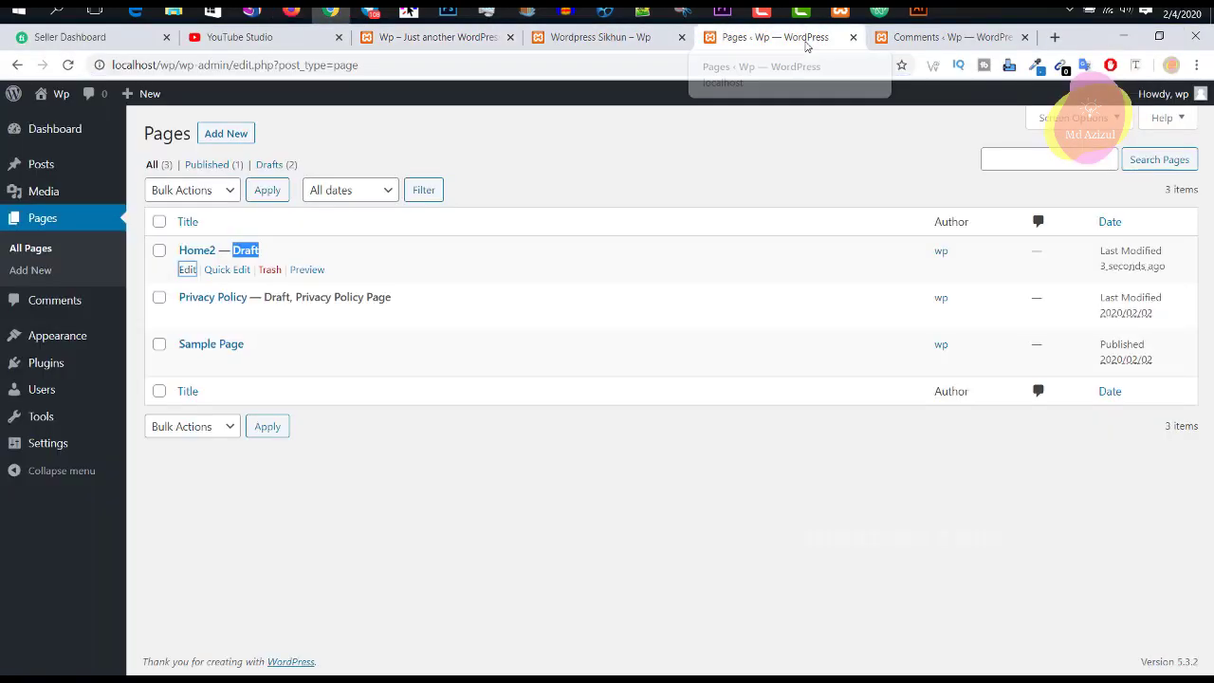
{"action": "left_click", "coordinate": [948, 37]}
{"action": "left_click", "coordinate": [67, 66]}
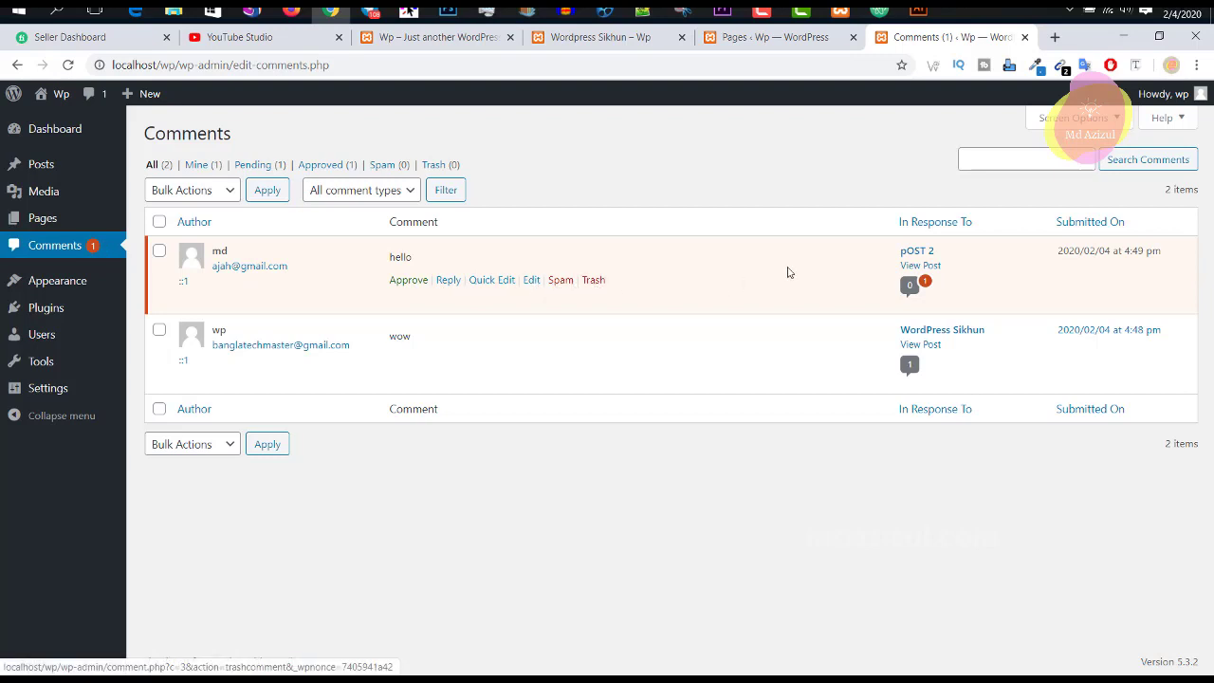
View pOST 2 from its comment entry in a new tab to check whether the comment is public, and return to the Comments list.
{"action": "right_click", "coordinate": [923, 270]}
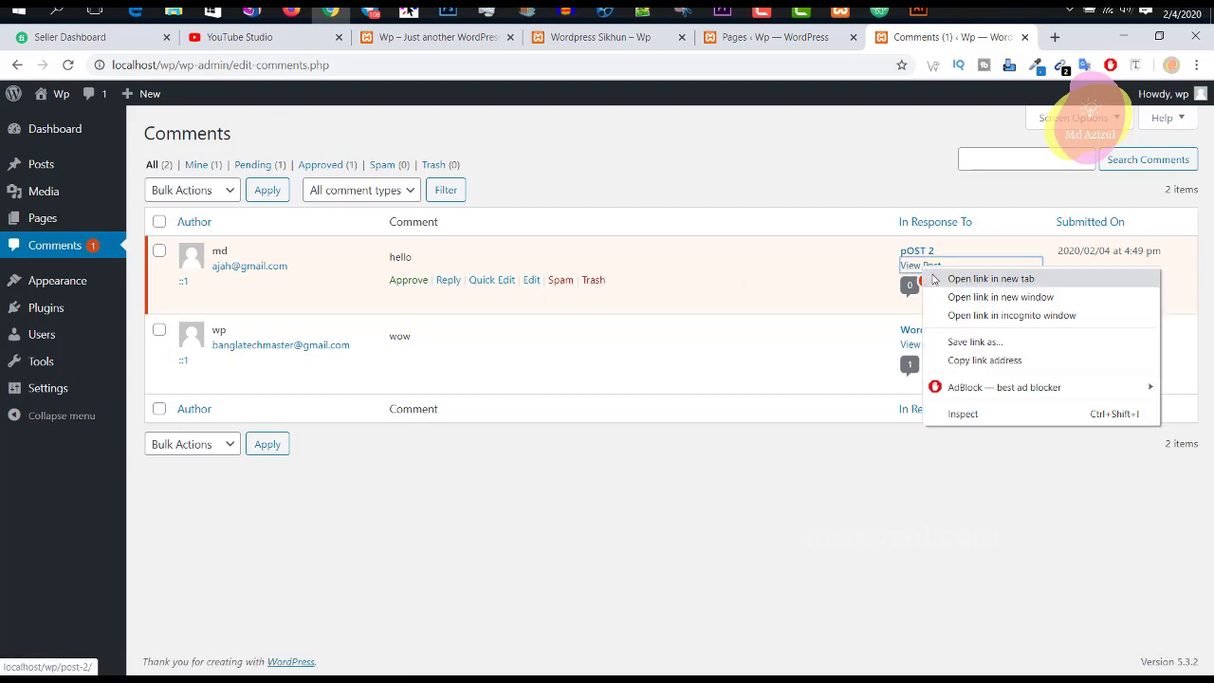
{"action": "left_click", "coordinate": [967, 276]}
{"action": "key", "text": "ctrl+Tab"}
{"action": "scroll", "coordinate": [677, 377], "scroll_direction": "down", "scroll_amount": 5}
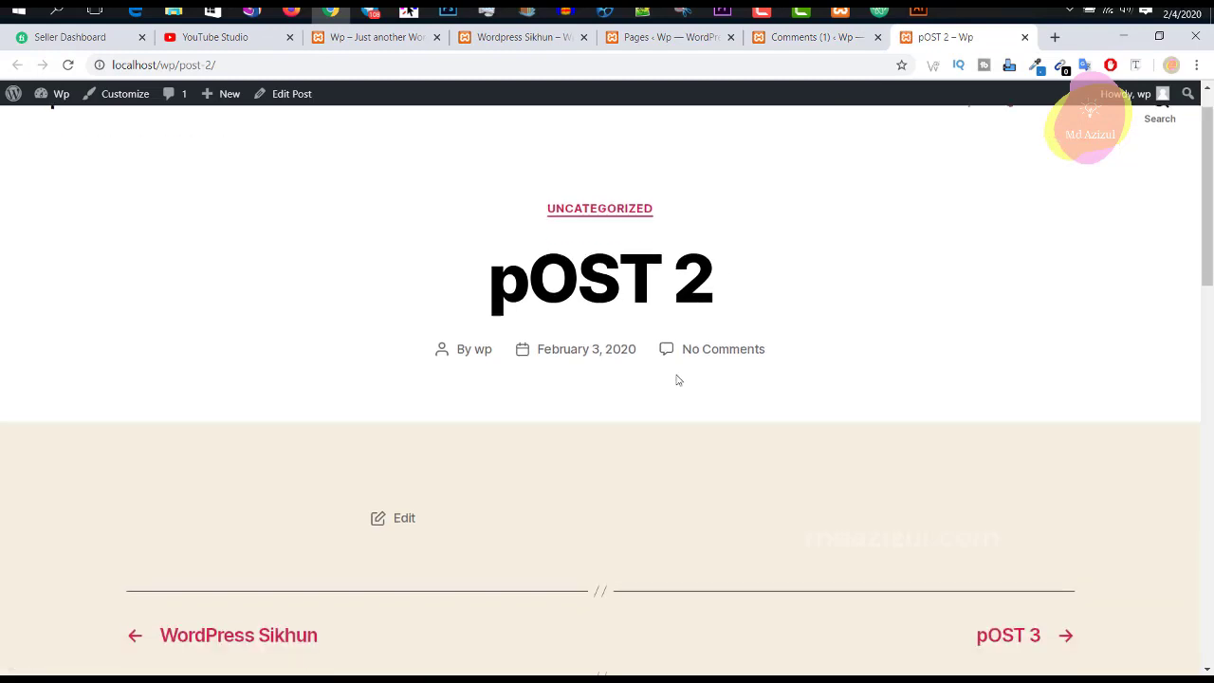
{"action": "scroll", "coordinate": [677, 360], "scroll_direction": "up", "scroll_amount": 3}
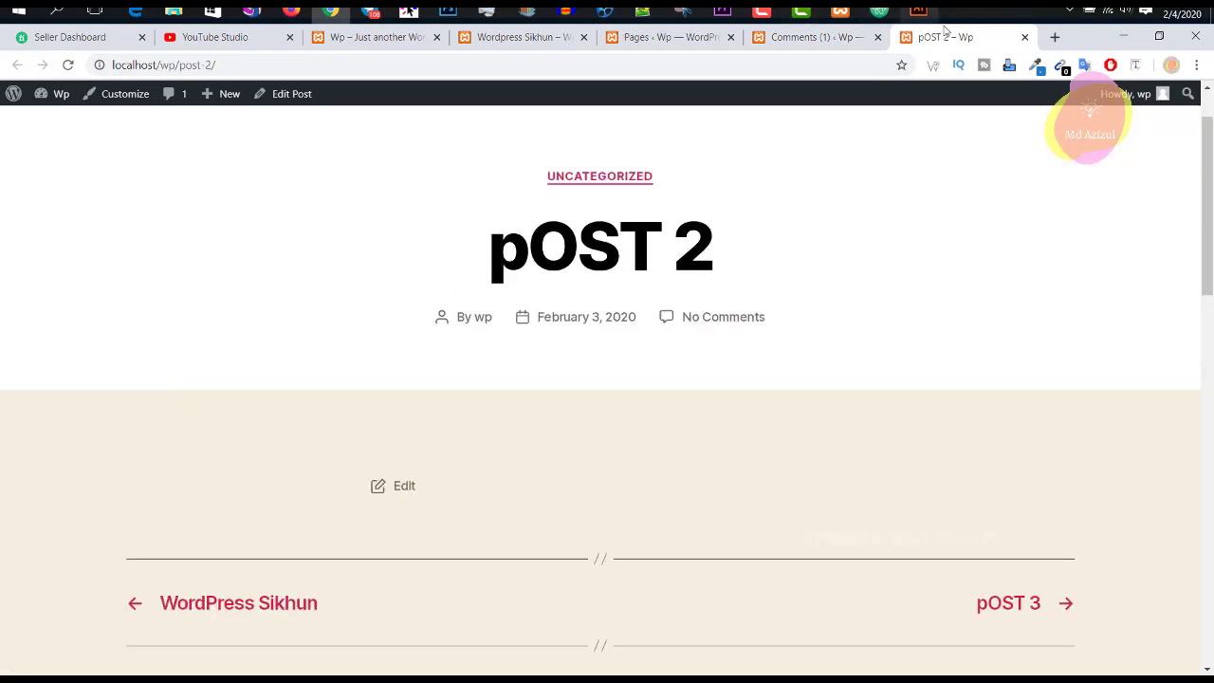
{"action": "left_click", "coordinate": [815, 37]}
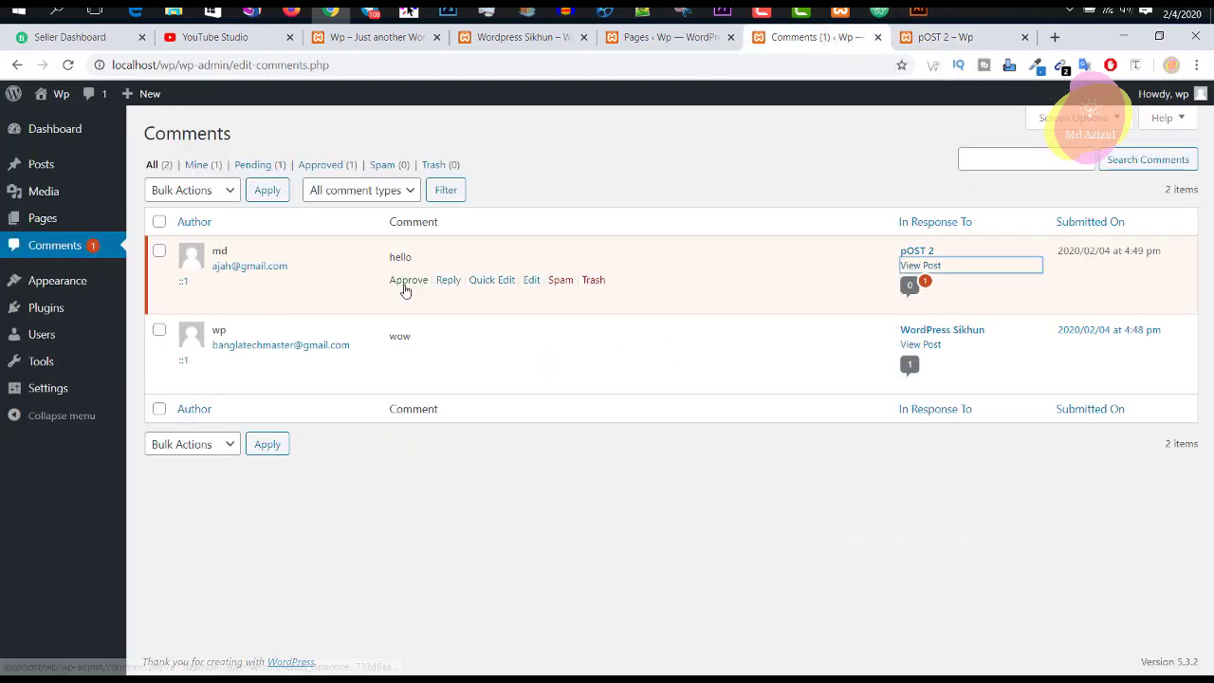
Quick-edit the pending visitor comment on pOST 2 to read "hhdhdhhd", update it, and approve it.
{"action": "left_click", "coordinate": [488, 281]}
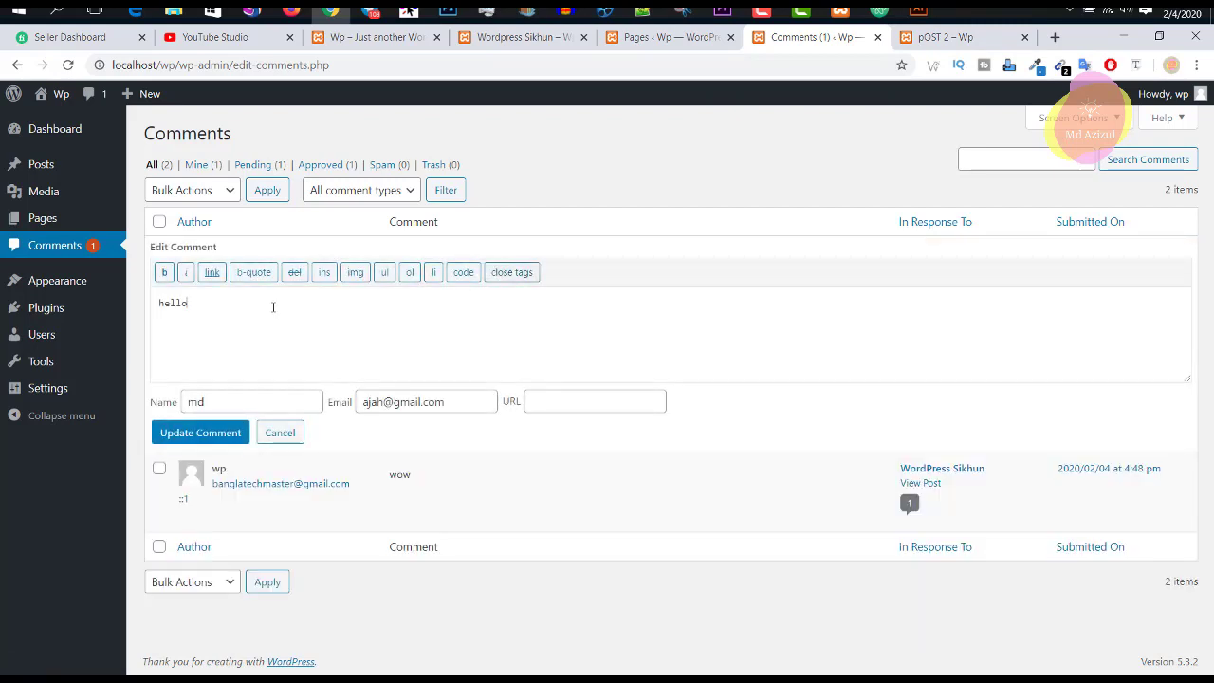
{"action": "mouse_move", "coordinate": [42, 334]}
{"action": "key", "text": "ctrl+a"}
{"action": "left_click", "coordinate": [238, 434]}
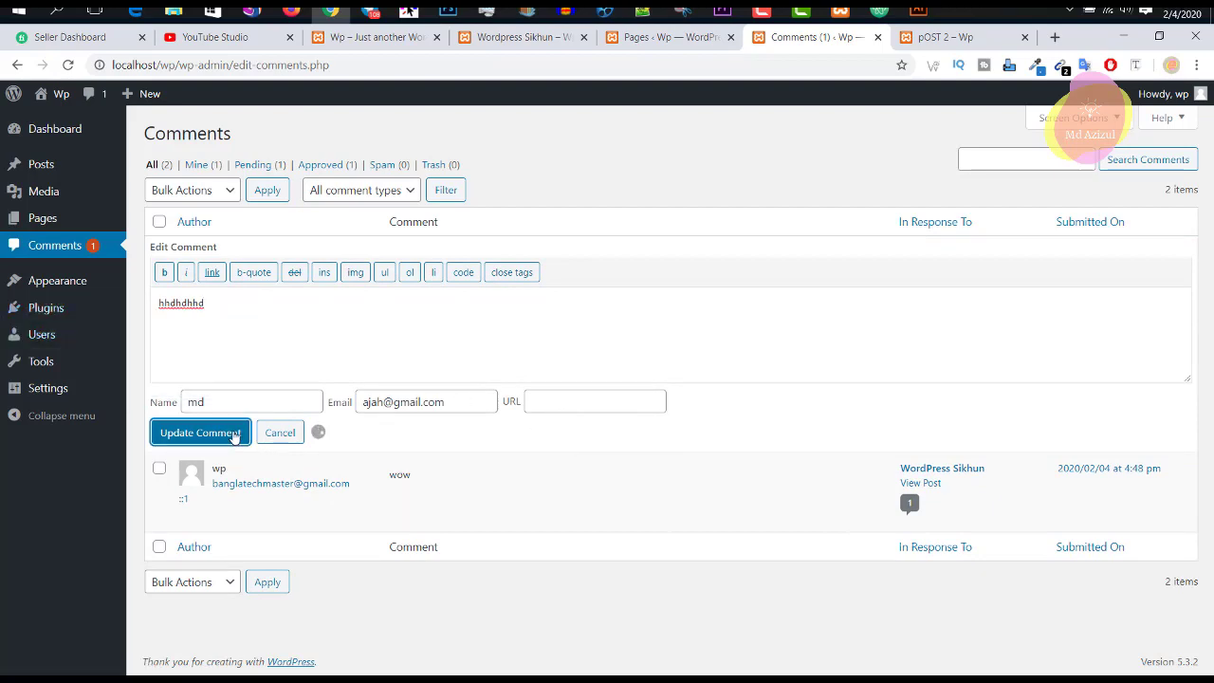
{"action": "left_click", "coordinate": [410, 280]}
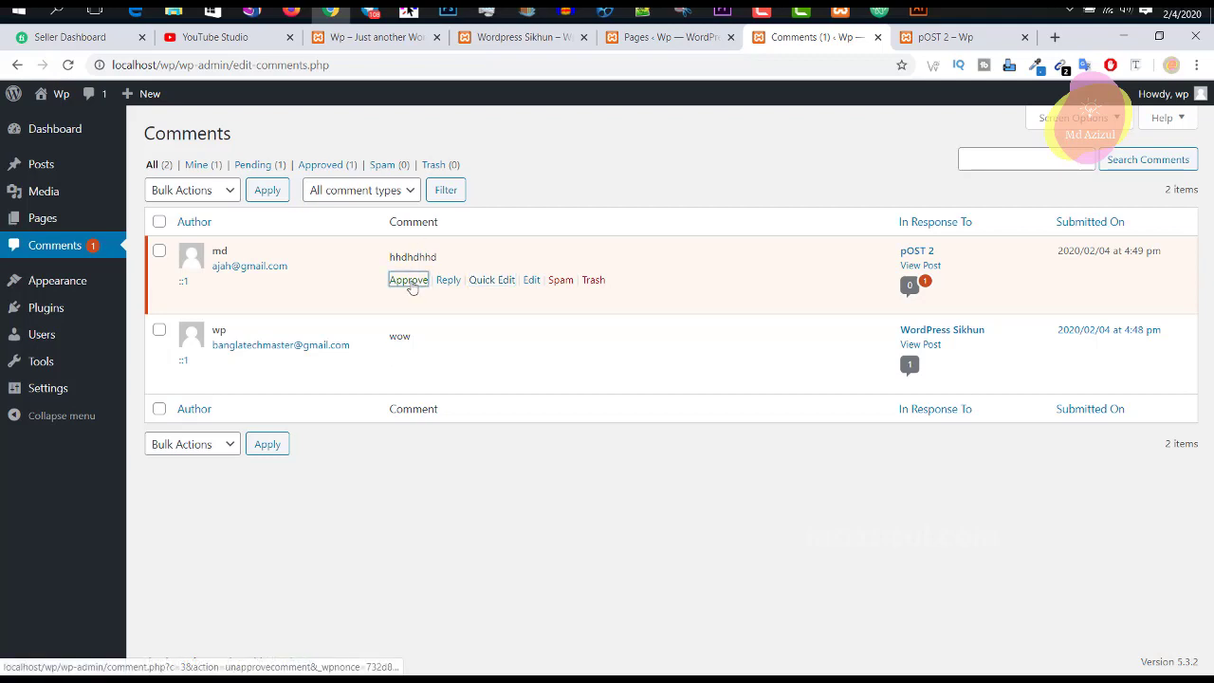
Check the public pOST 2 page for the approved comment, and return to the Comments list.
{"action": "left_click", "coordinate": [943, 37]}
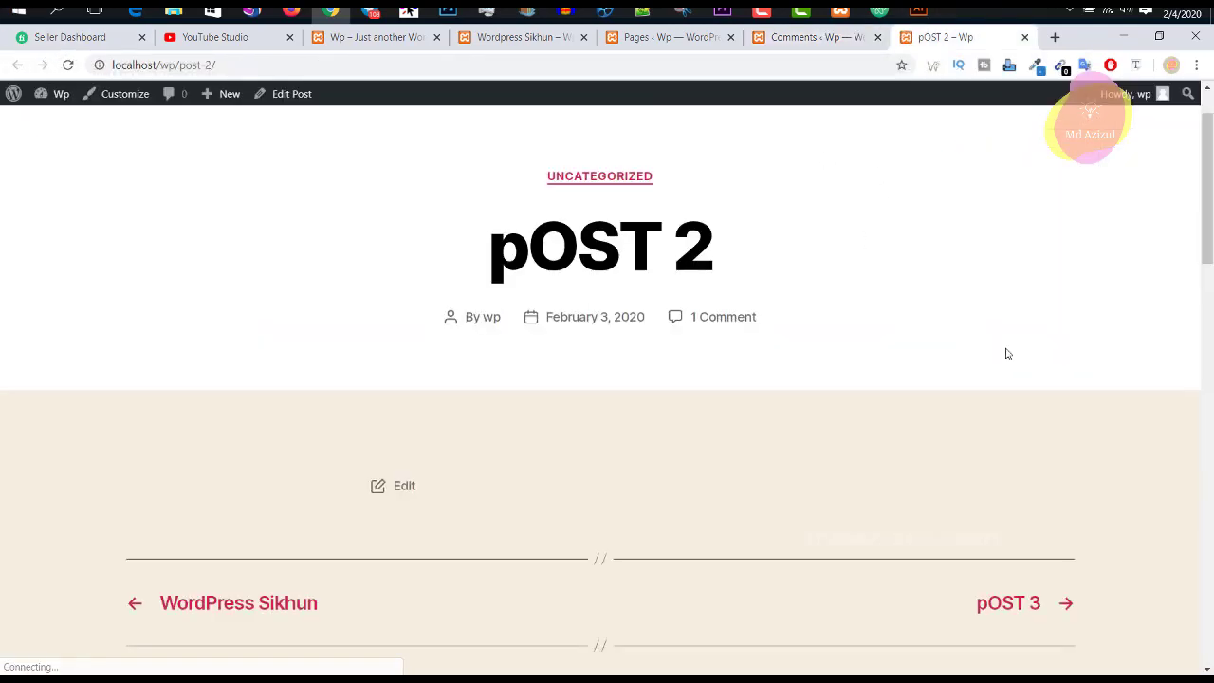
{"action": "scroll", "coordinate": [628, 358], "scroll_direction": "down", "scroll_amount": 6}
{"action": "scroll", "coordinate": [626, 359], "scroll_direction": "up", "scroll_amount": 5}
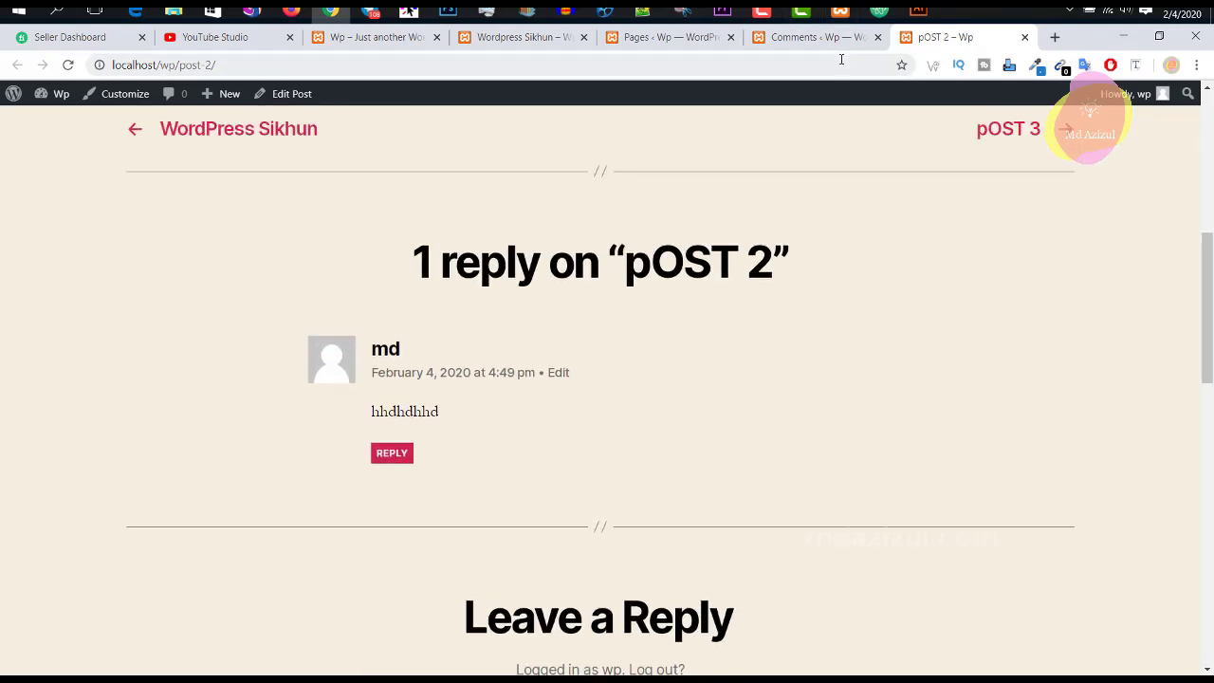
{"action": "left_click", "coordinate": [820, 37]}
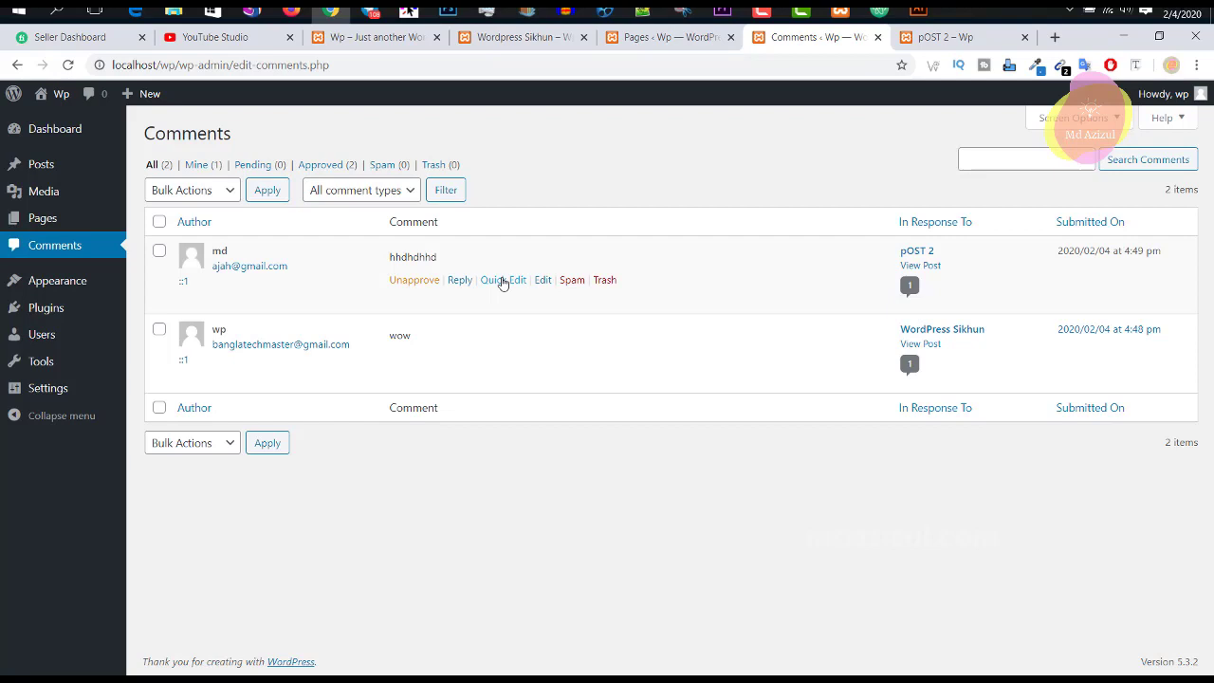
Select all comments and look over the available bulk actions without applying one.
{"action": "left_click", "coordinate": [761, 11]}
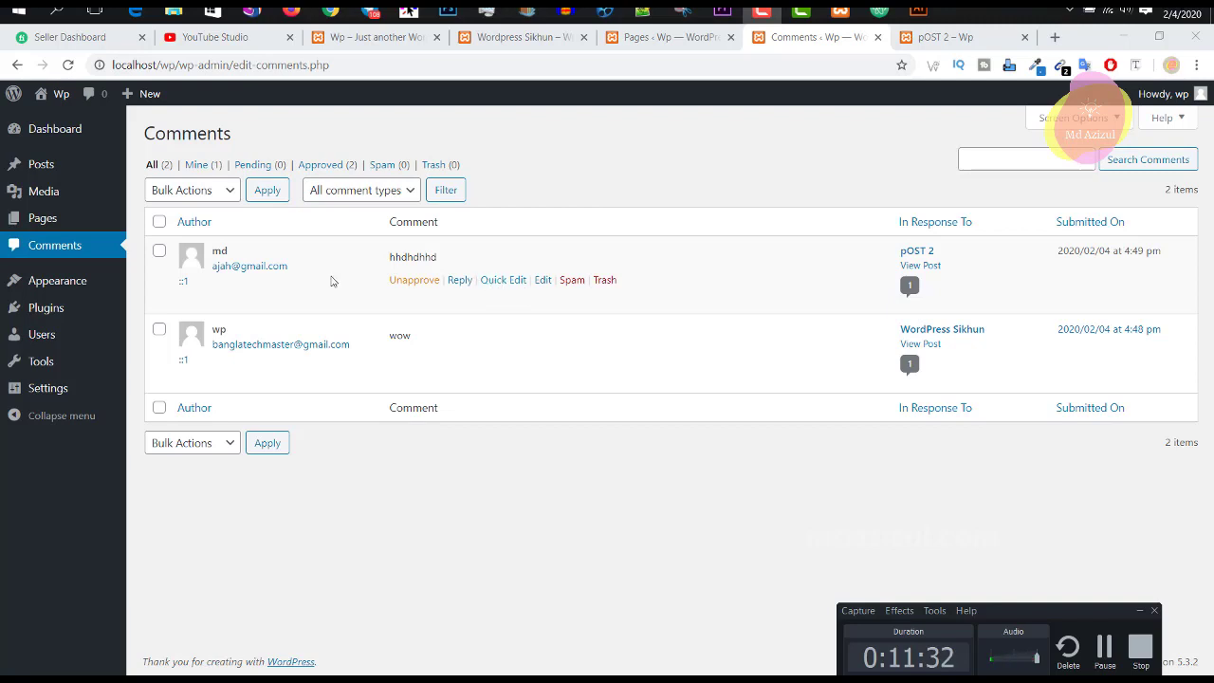
{"action": "left_click", "coordinate": [158, 221]}
{"action": "left_click", "coordinate": [166, 192]}
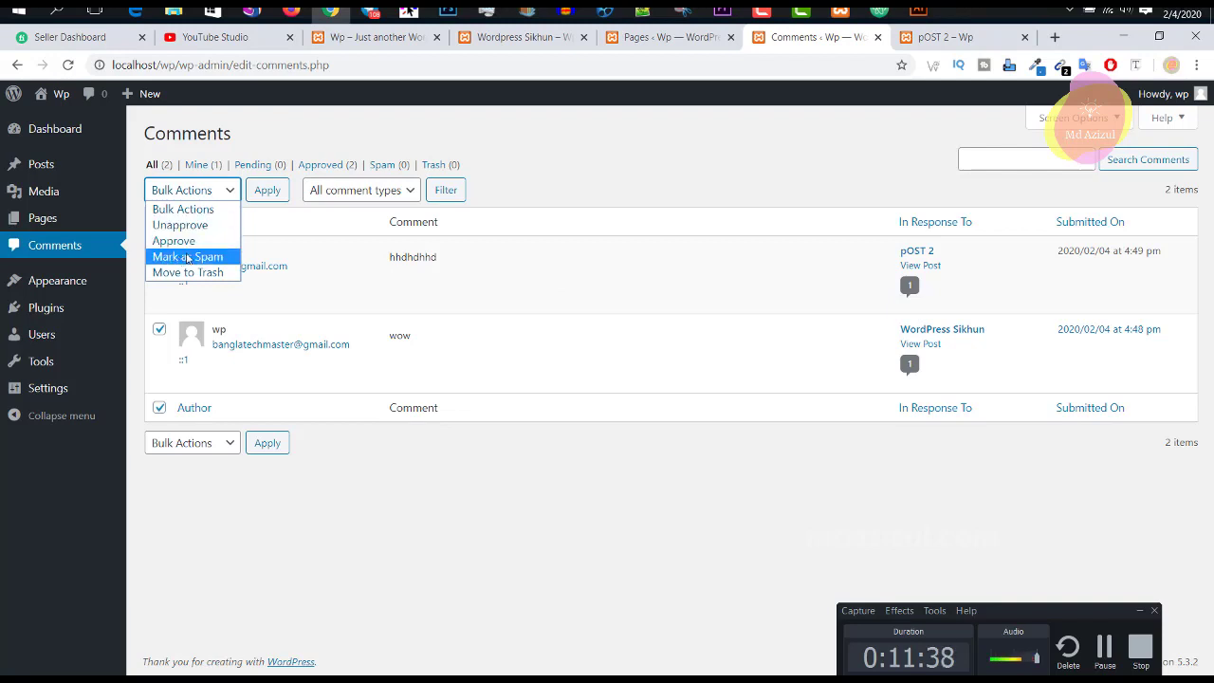
{"action": "left_click", "coordinate": [626, 151]}
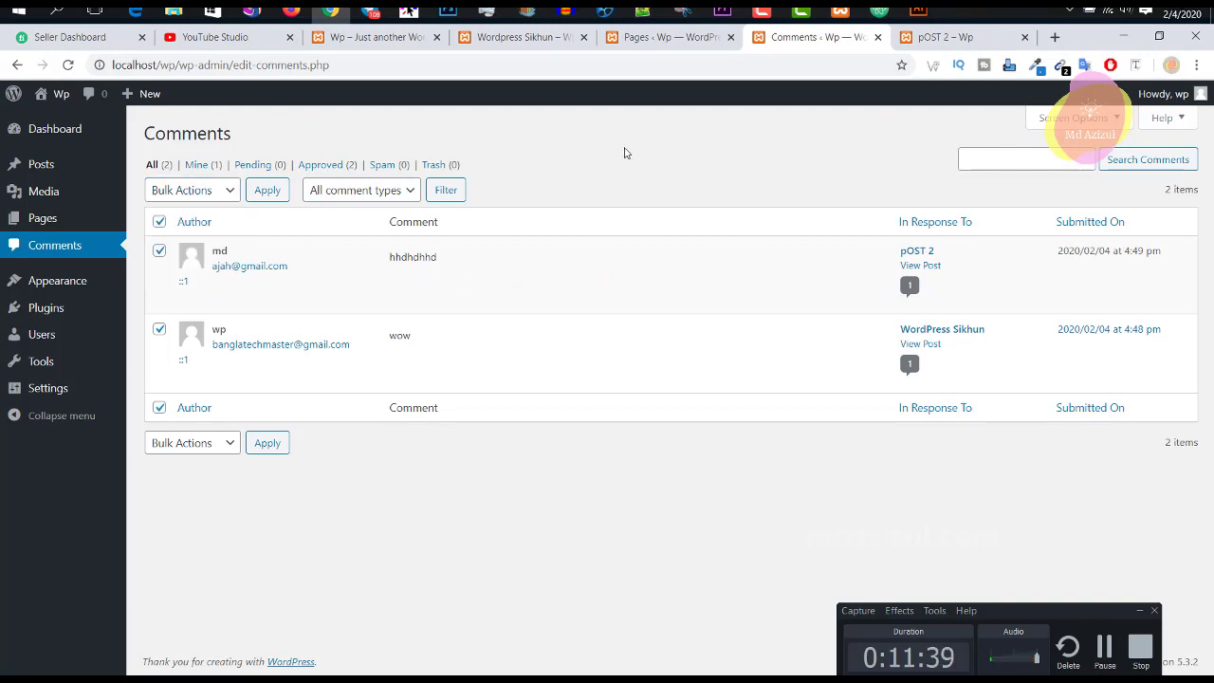
Try the Pings option in the comment type filter, and set it back to All comment types.
{"action": "left_click", "coordinate": [382, 192]}
{"action": "left_click", "coordinate": [351, 242]}
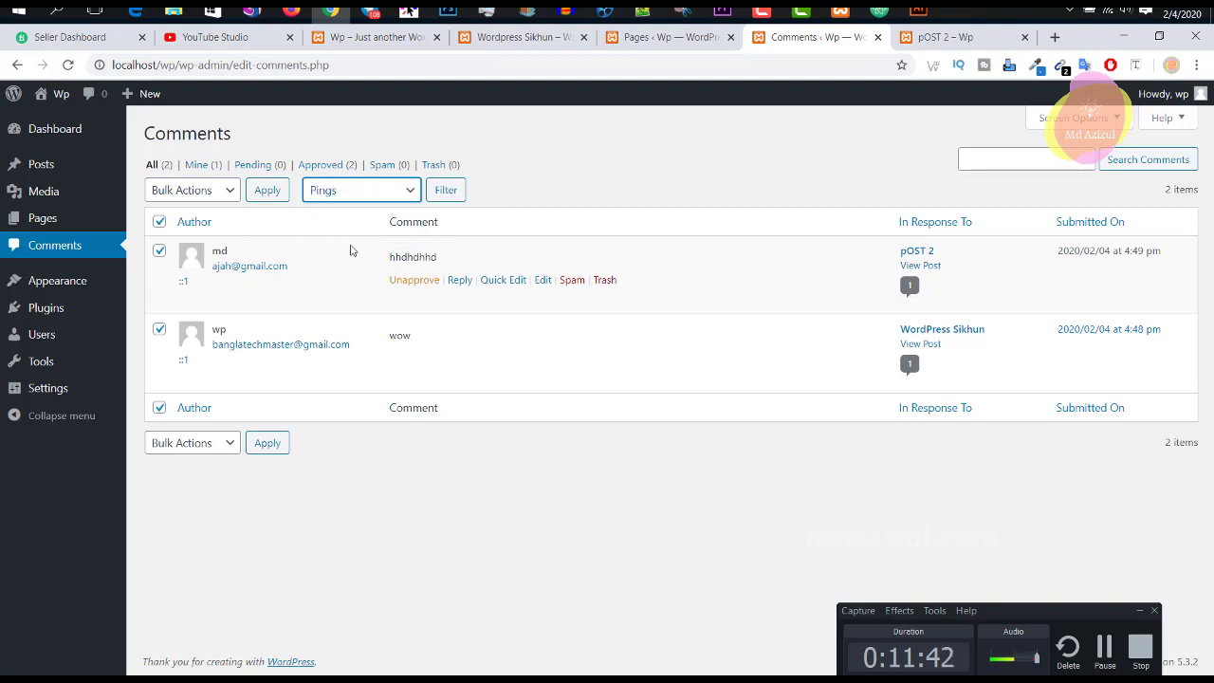
{"action": "left_click", "coordinate": [371, 196]}
{"action": "left_click", "coordinate": [346, 207]}
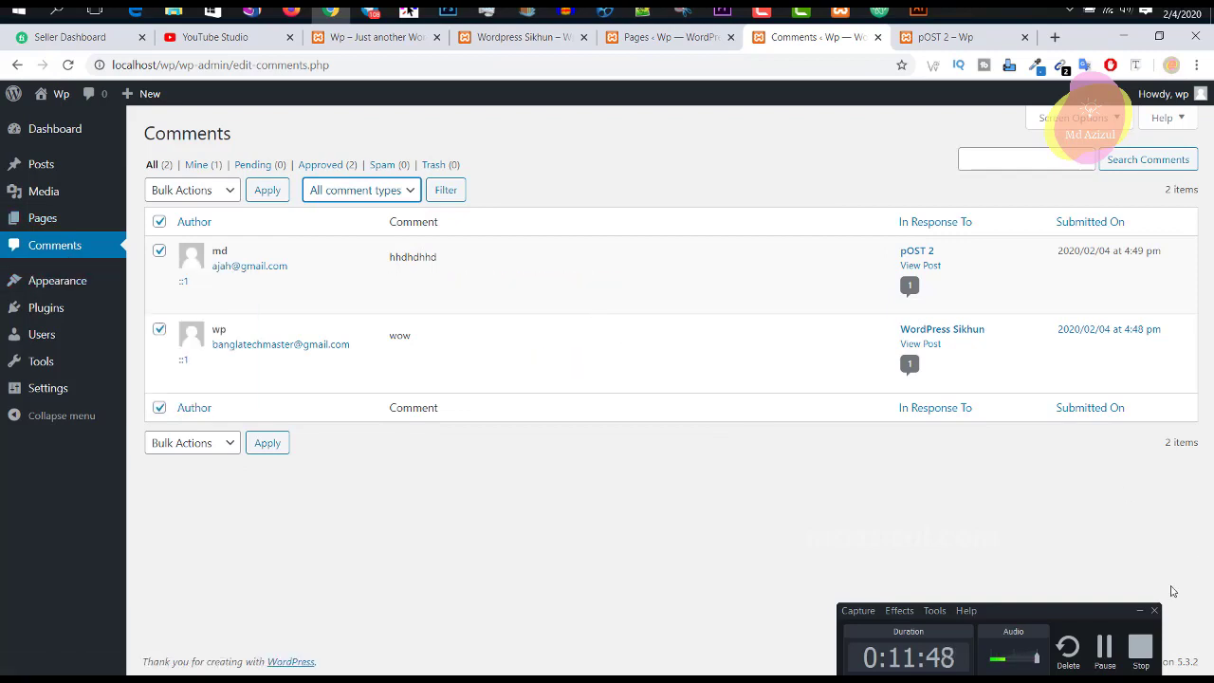
{"action": "left_click", "coordinate": [1141, 612]}
Open the installed themes, view the details of Twenty Nineteen, and activate it.
{"action": "left_click", "coordinate": [57, 281]}
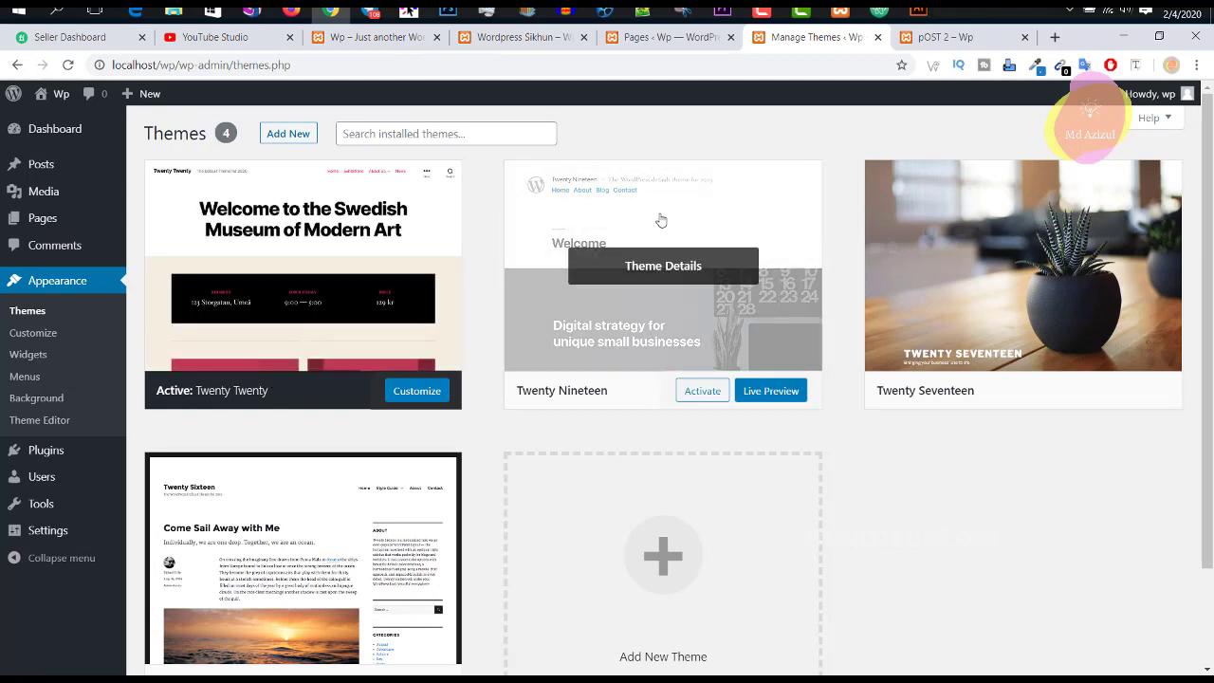
{"action": "left_click", "coordinate": [771, 271]}
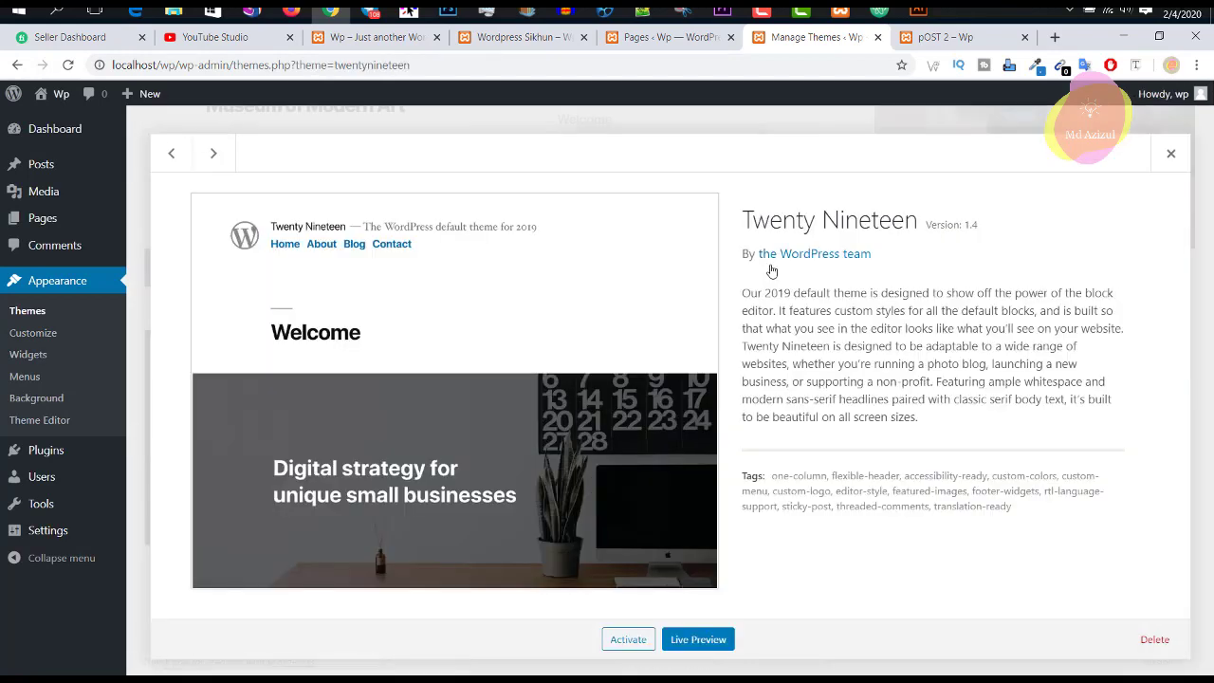
{"action": "left_click", "coordinate": [628, 640]}
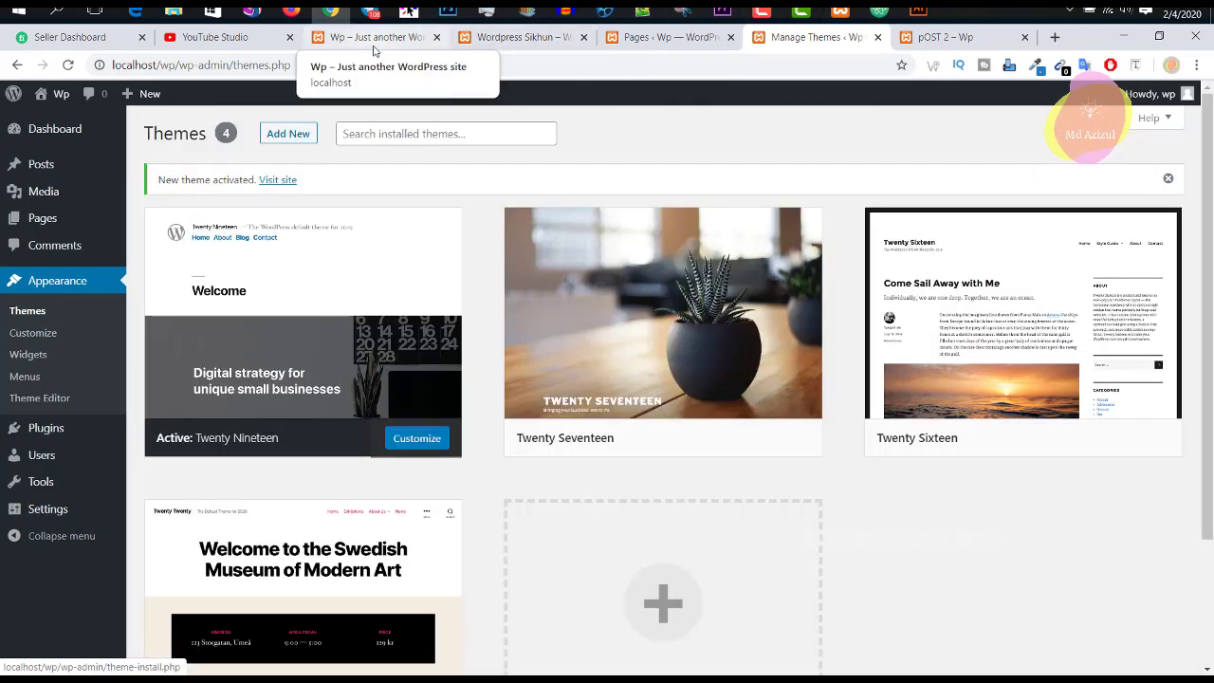
Reload the site's front page and examine its layout under Twenty Nineteen, comparing it with the Themes page.
{"action": "left_click", "coordinate": [374, 43]}
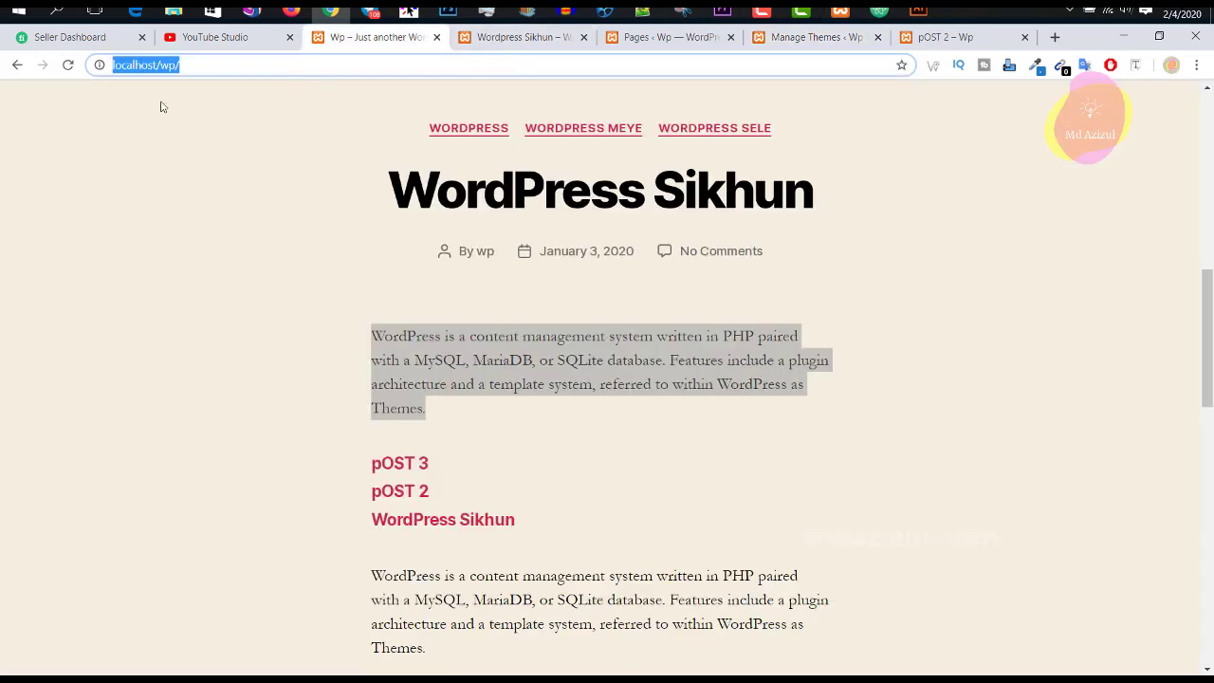
{"action": "key", "text": "F5"}
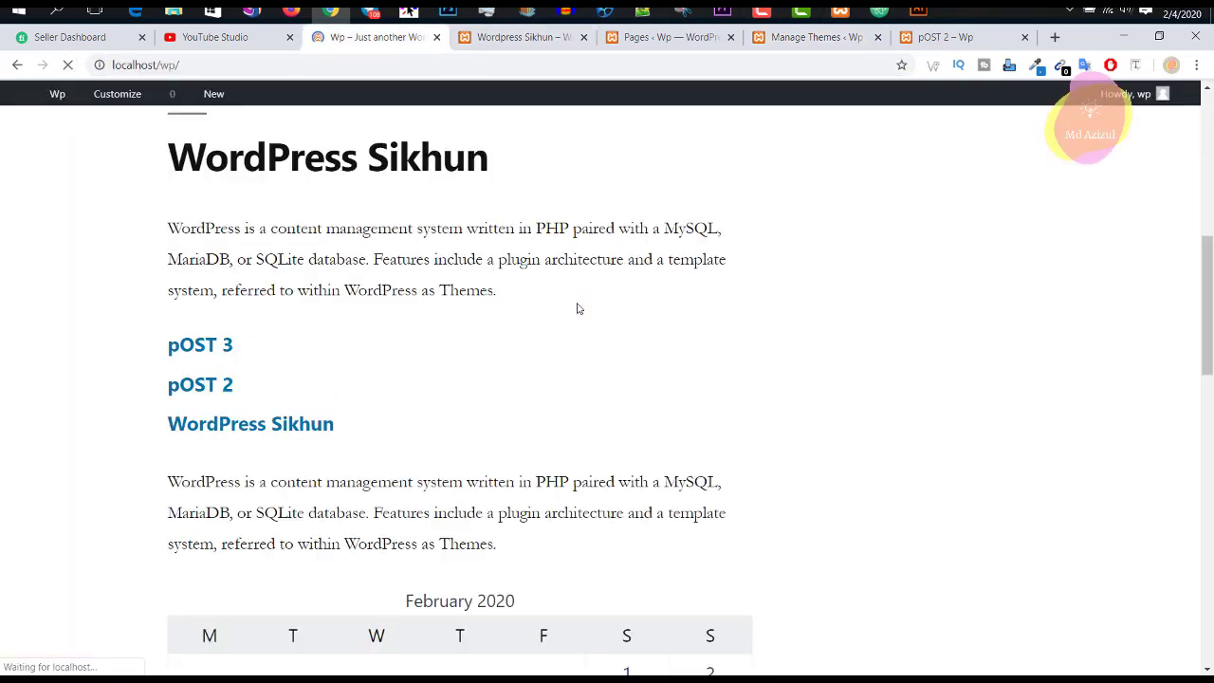
{"action": "scroll", "coordinate": [901, 258], "scroll_direction": "up", "scroll_amount": 10}
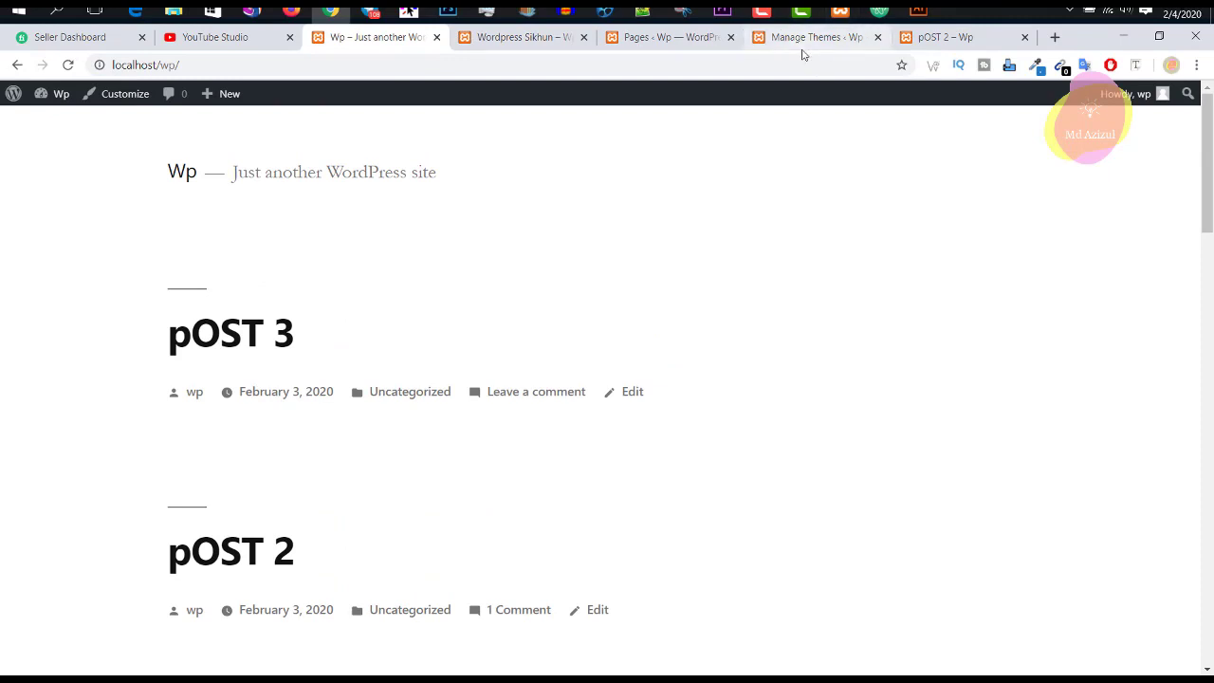
{"action": "left_click", "coordinate": [805, 36]}
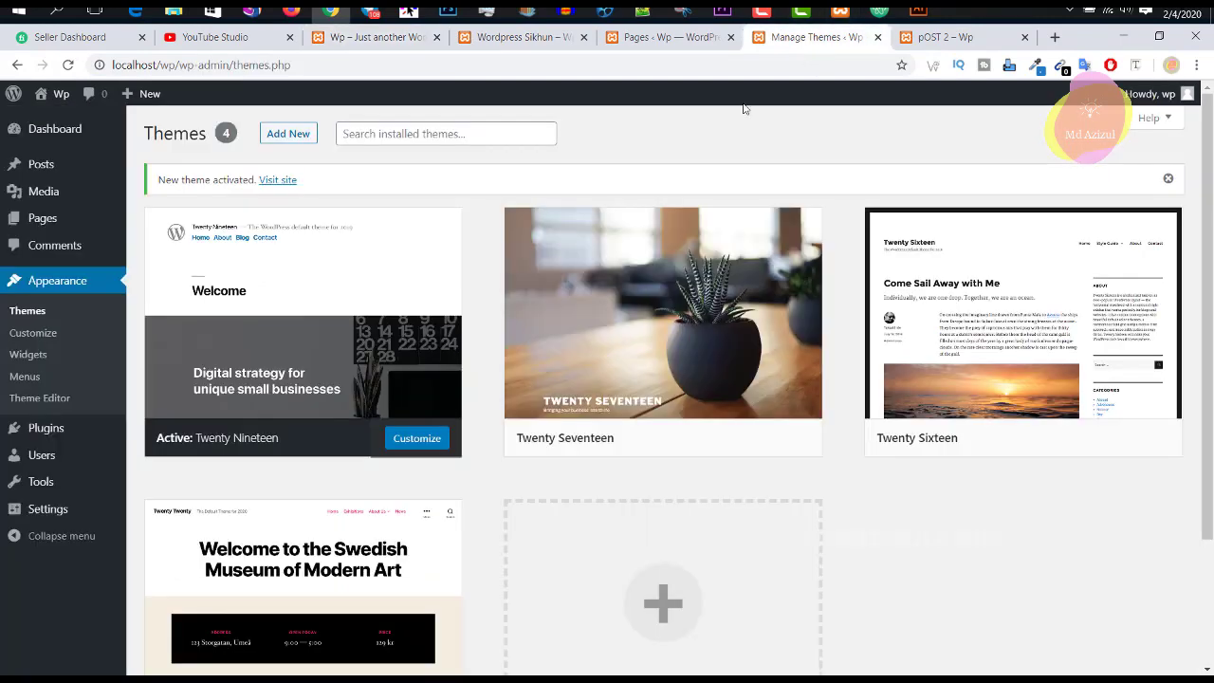
{"action": "left_click", "coordinate": [389, 37]}
{"action": "scroll", "coordinate": [474, 395], "scroll_direction": "down", "scroll_amount": 5}
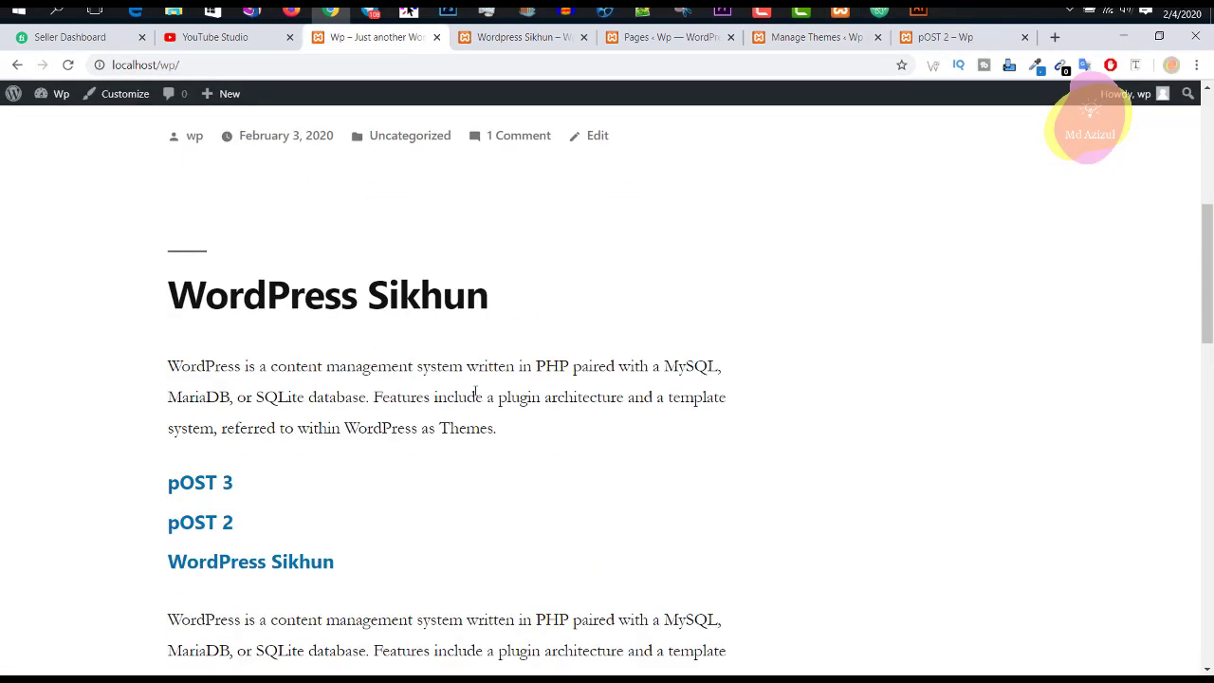
{"action": "key", "text": "F5"}
{"action": "left_click", "coordinate": [810, 38]}
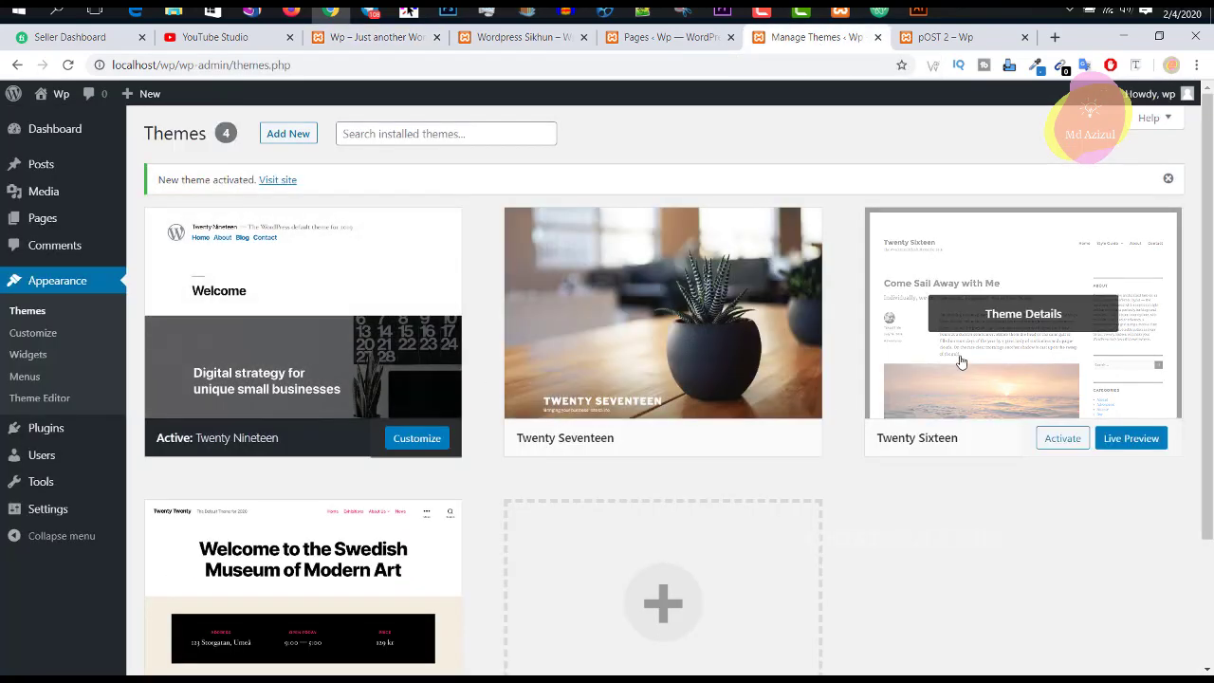
Activate the Twenty Sixteen theme and reload the site's front page to inspect its layout.
{"action": "left_click", "coordinate": [1067, 439]}
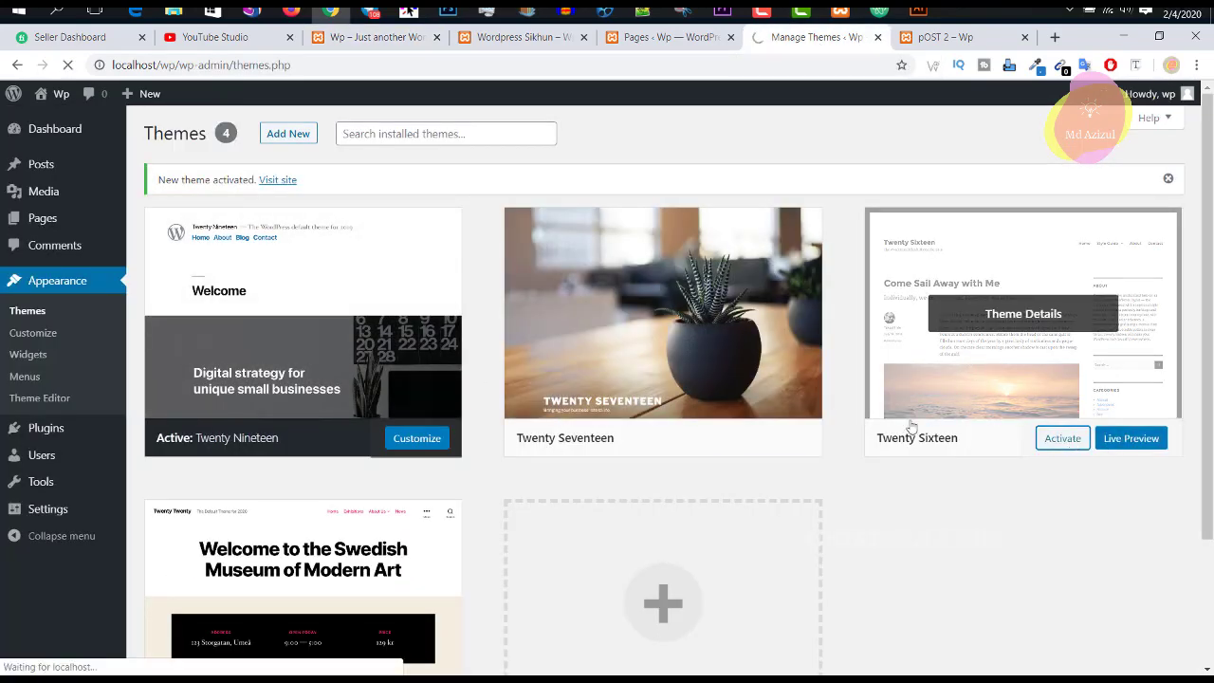
{"action": "left_click", "coordinate": [341, 37]}
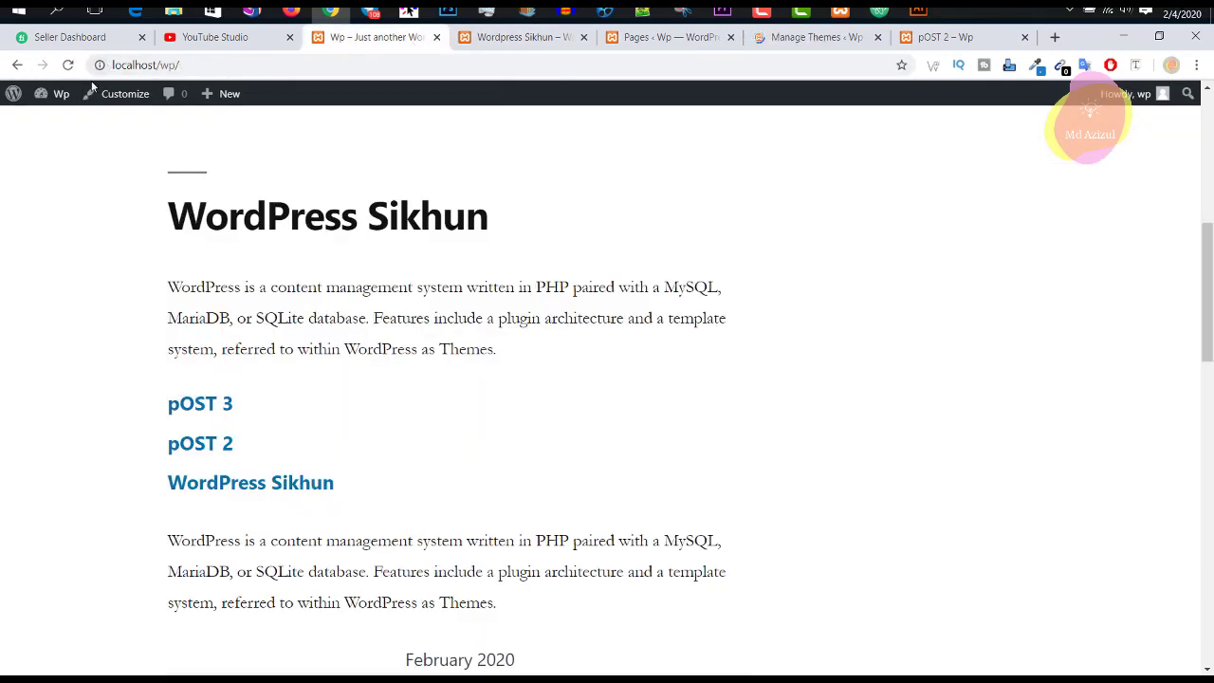
{"action": "left_click", "coordinate": [68, 65]}
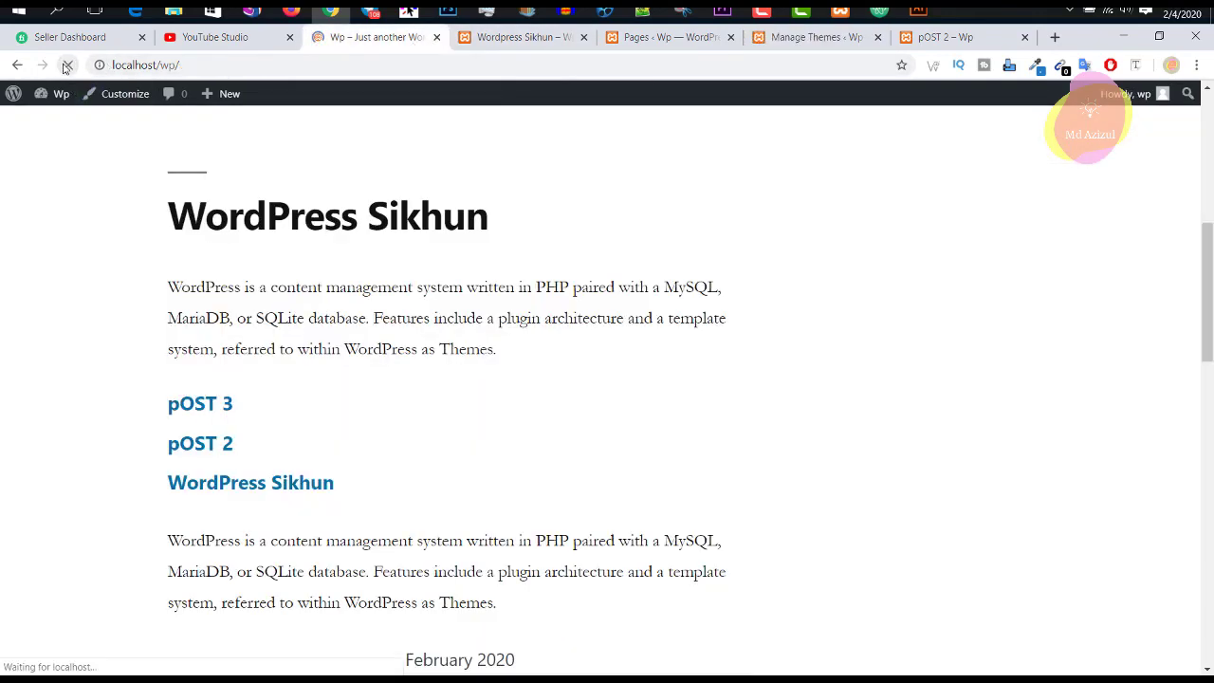
{"action": "scroll", "coordinate": [856, 314], "scroll_direction": "up", "scroll_amount": 8}
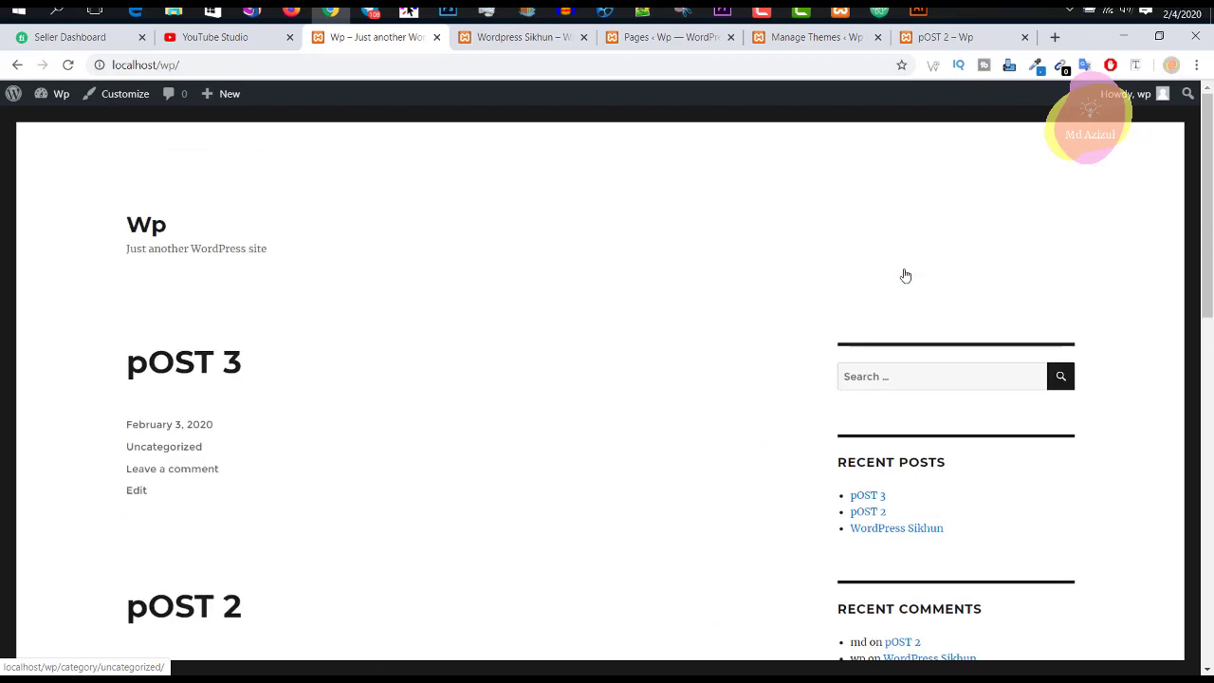
Return to the installed themes and activate Twenty Twenty again.
{"action": "left_click", "coordinate": [780, 41]}
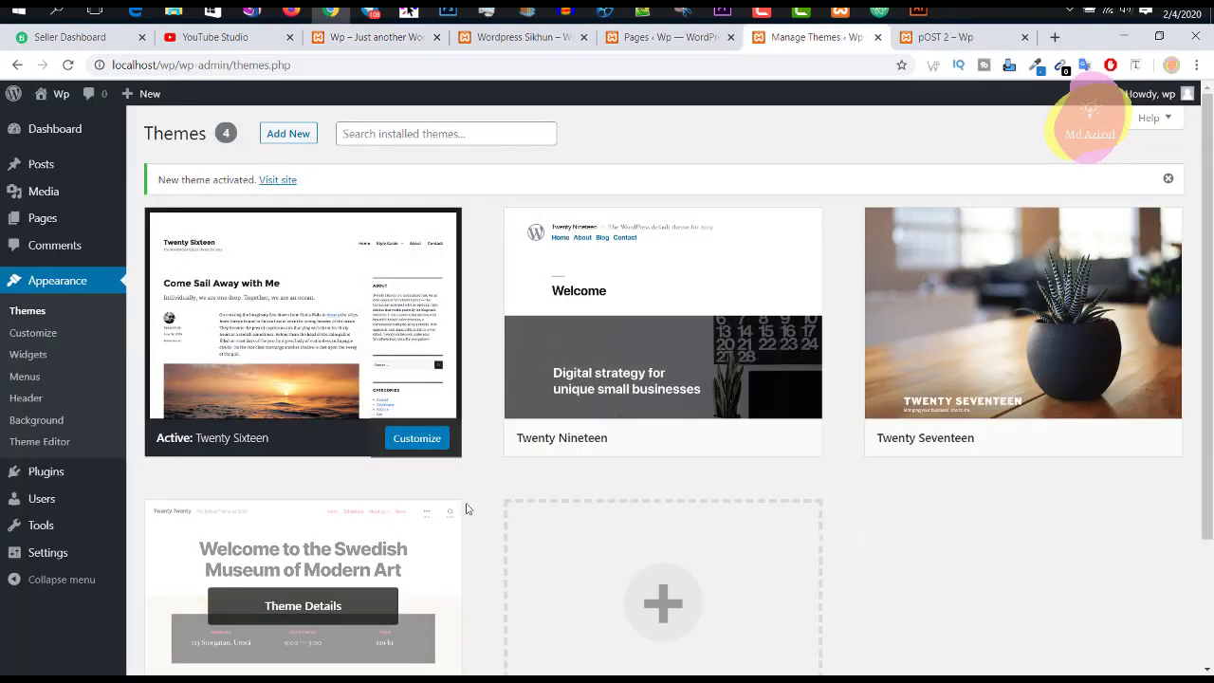
{"action": "scroll", "coordinate": [413, 490], "scroll_direction": "down", "scroll_amount": 2}
{"action": "left_click", "coordinate": [341, 564]}
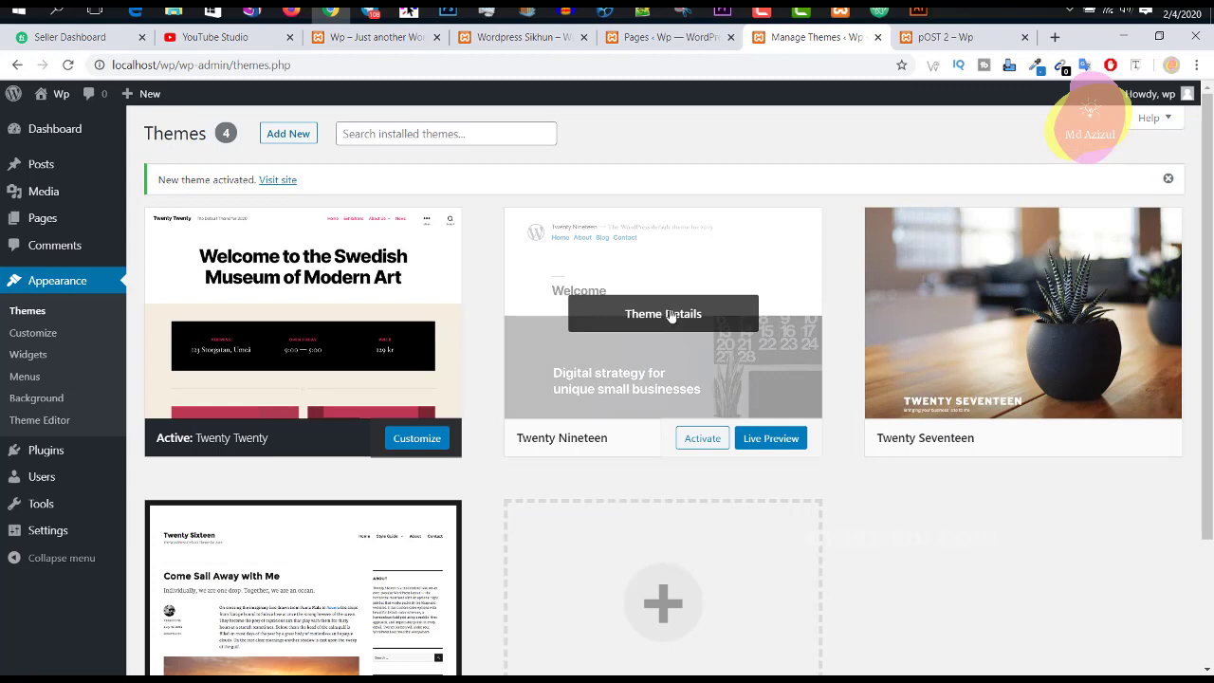
Delete the Twenty Nineteen theme from its details view and confirm the deletion.
{"action": "left_click", "coordinate": [670, 316]}
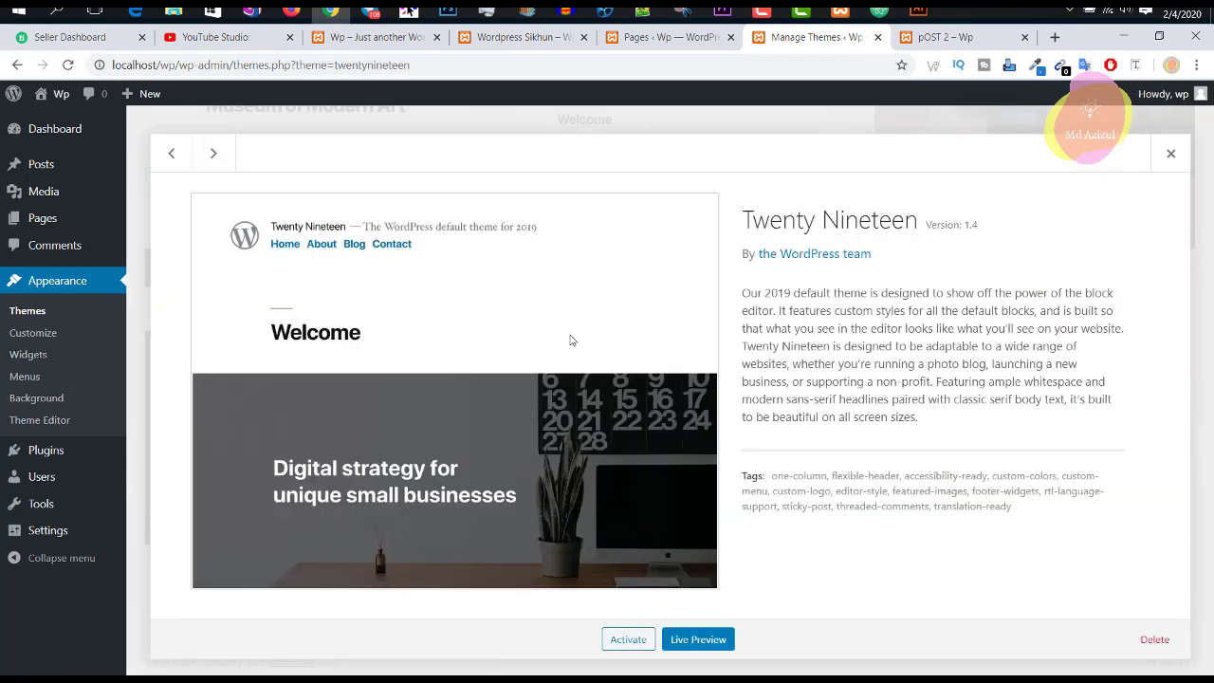
{"action": "left_click", "coordinate": [1161, 639]}
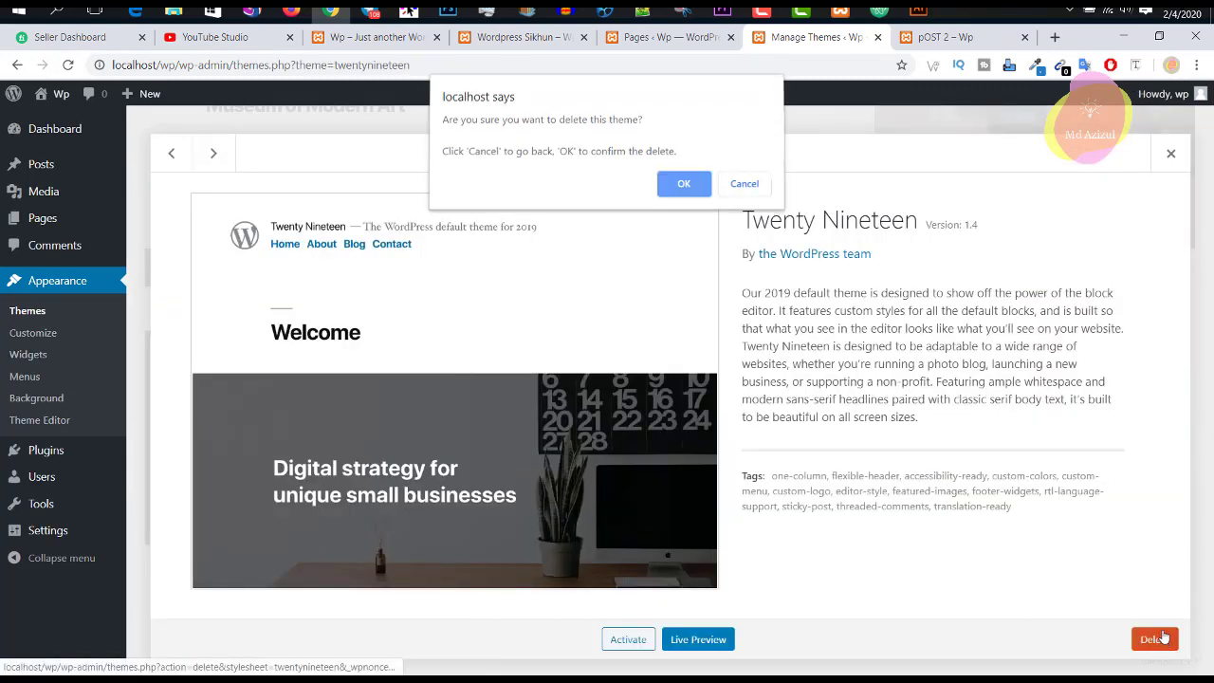
{"action": "left_click", "coordinate": [702, 191]}
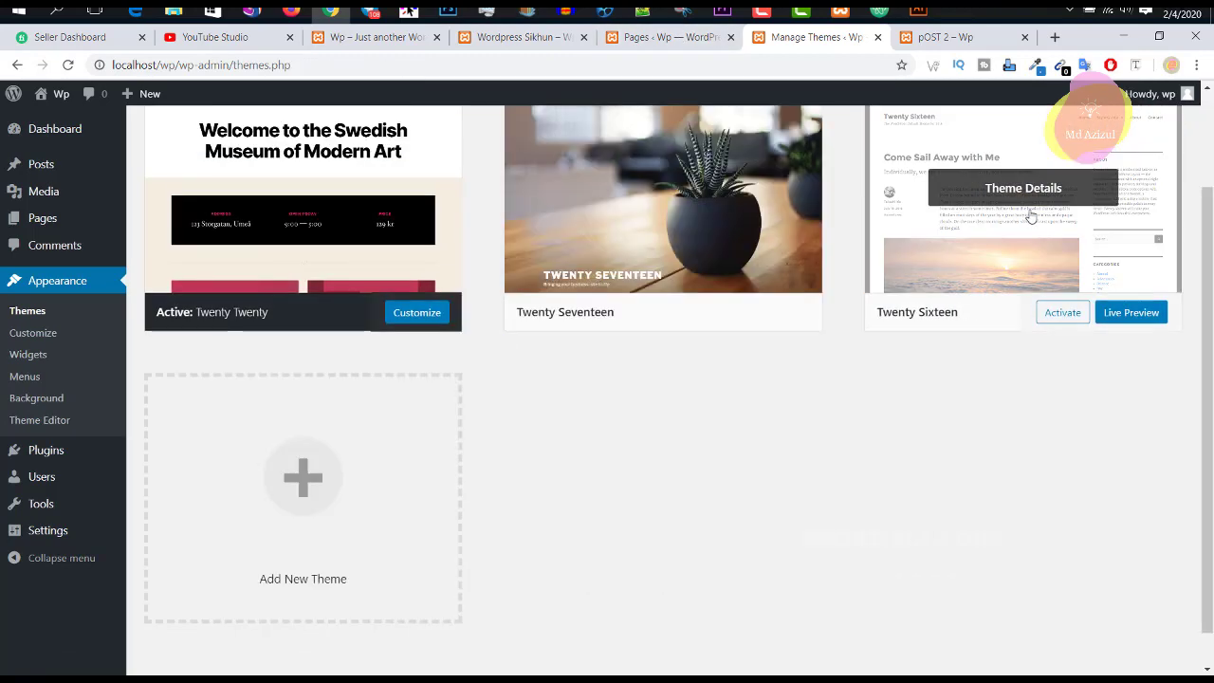
Delete the Twenty Sixteen theme from its details view and confirm the deletion.
{"action": "left_click", "coordinate": [1030, 199]}
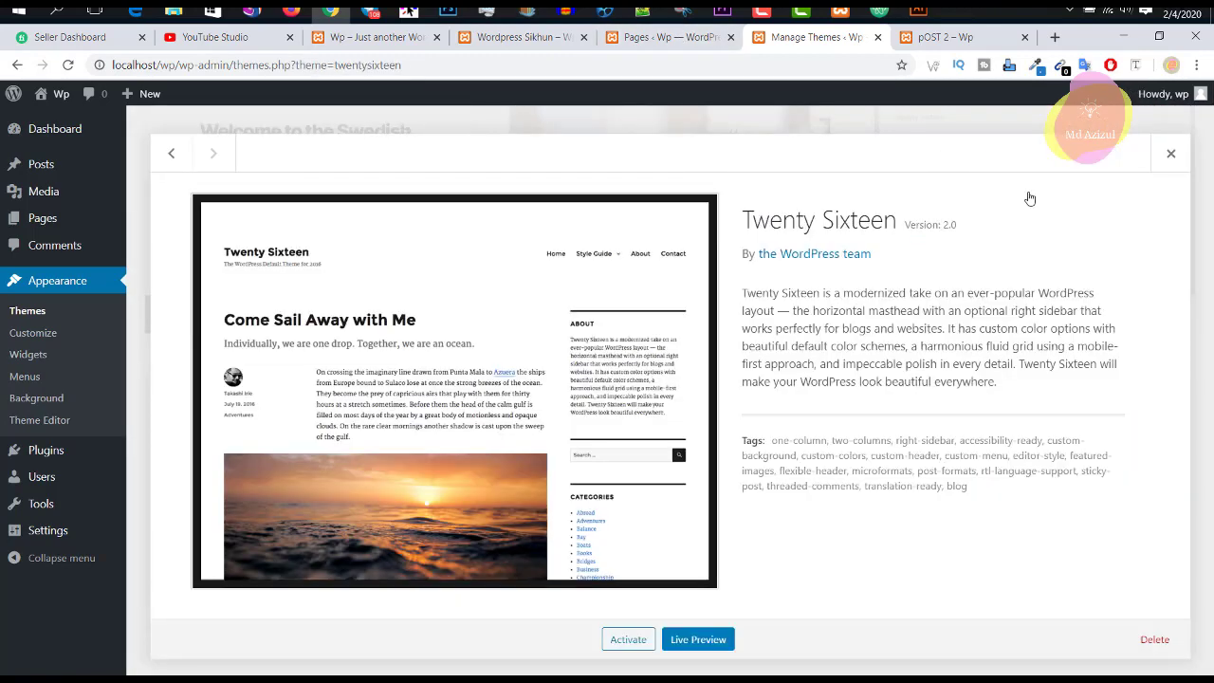
{"action": "left_click", "coordinate": [1152, 641]}
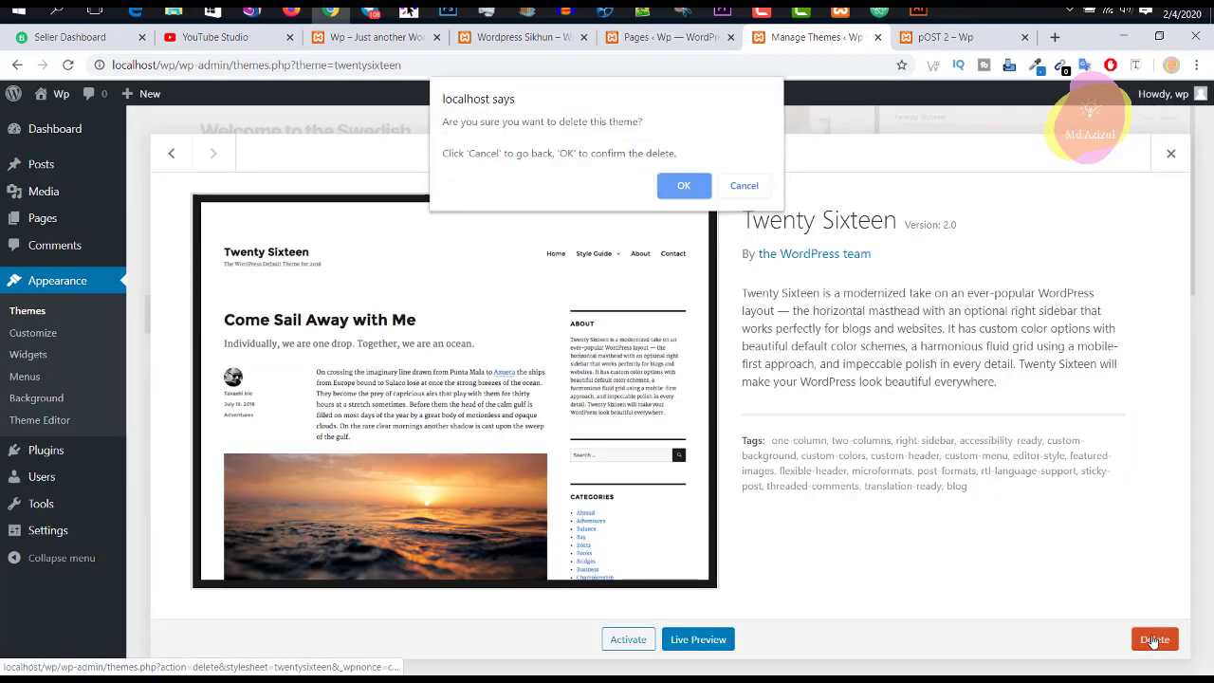
{"action": "left_click", "coordinate": [684, 186]}
Delete the Twenty Seventeen theme from its details view and confirm the deletion.
{"action": "left_click", "coordinate": [612, 306]}
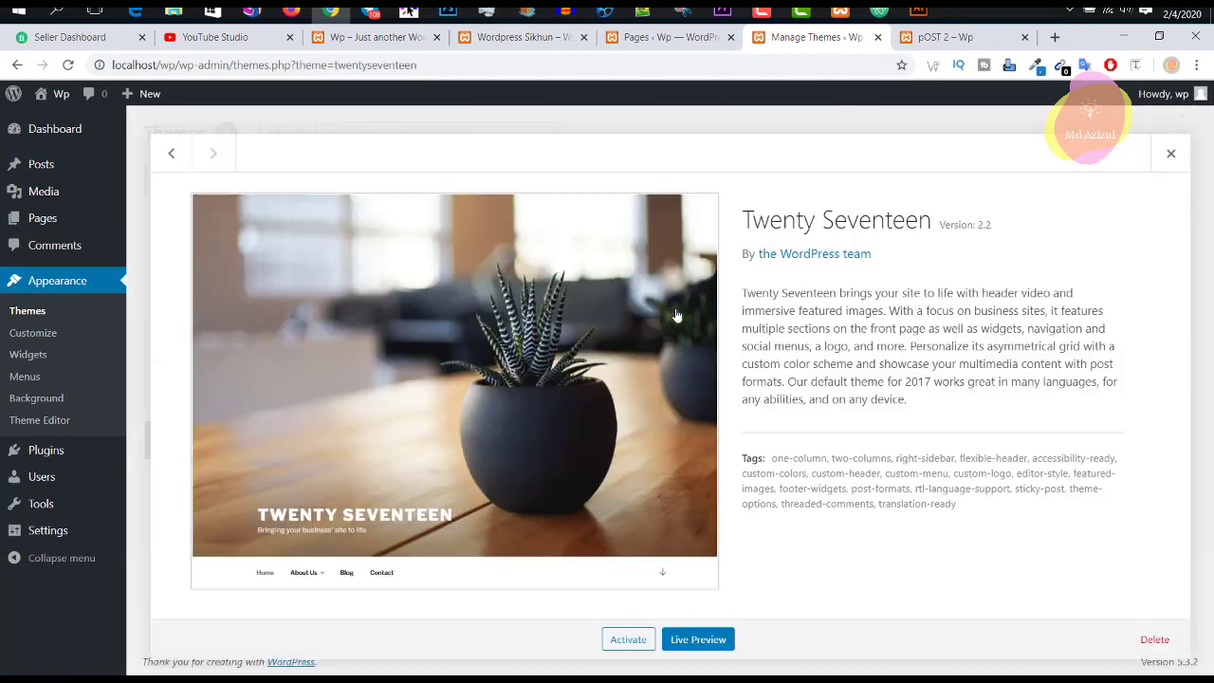
{"action": "left_click", "coordinate": [1154, 639]}
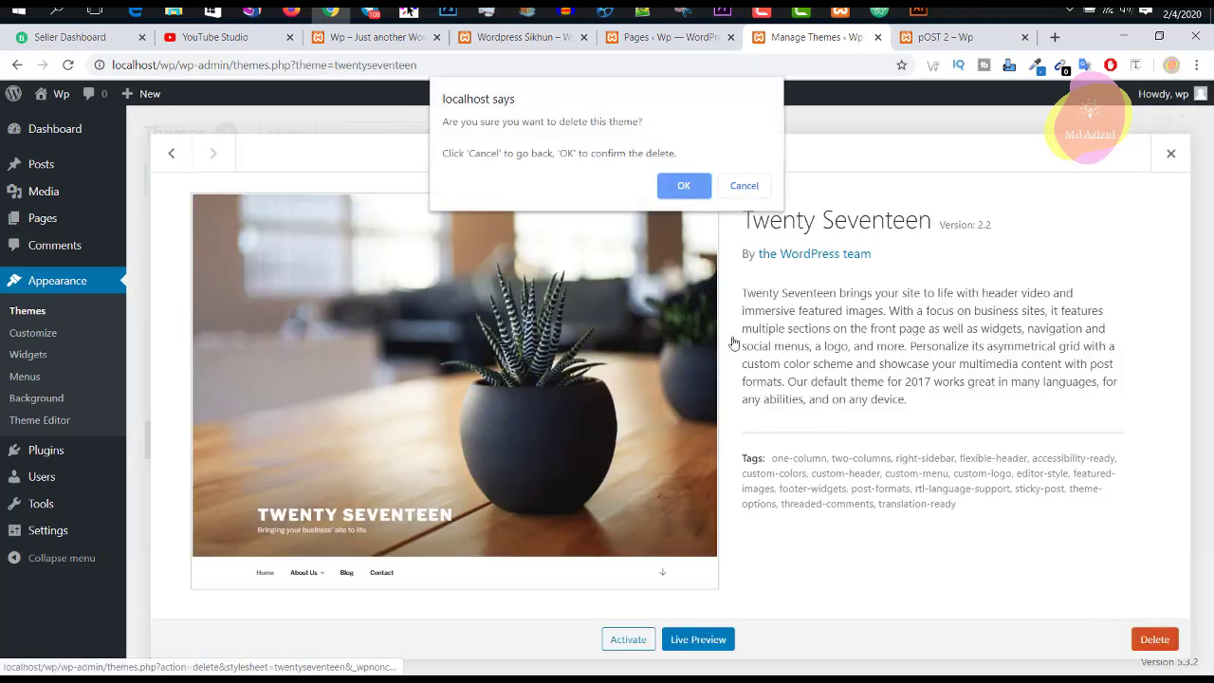
{"action": "left_click", "coordinate": [682, 185]}
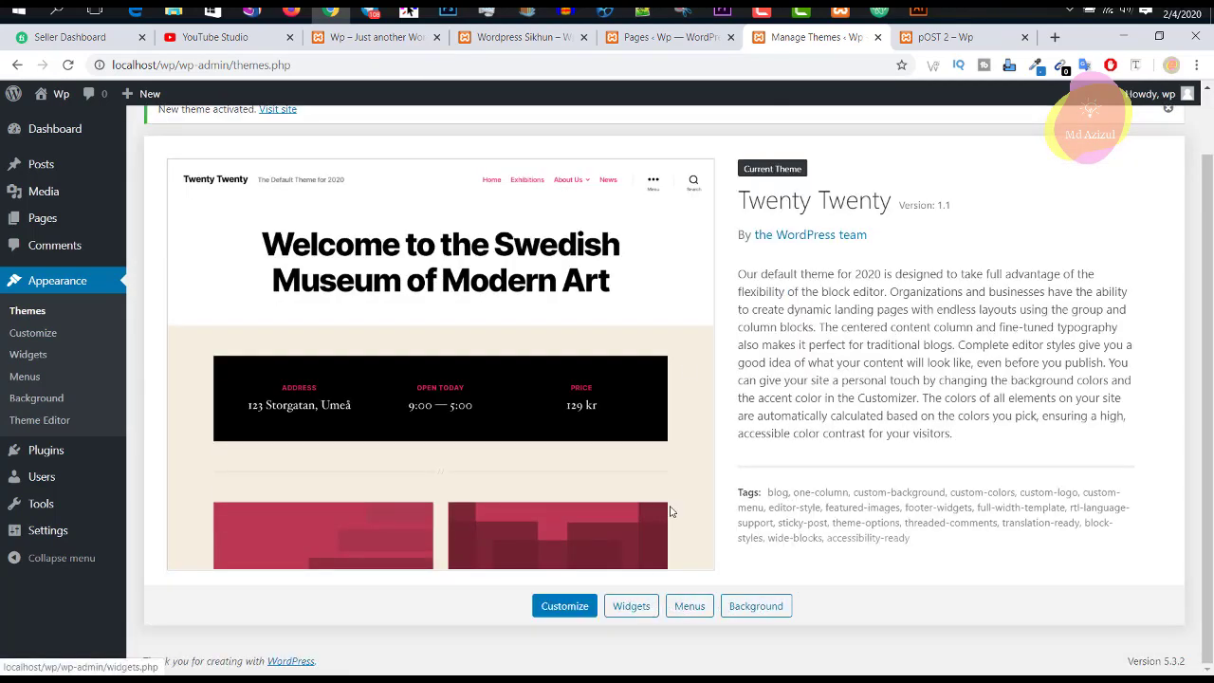
Open the Customizer, and bring up the Themes page in a separate browser tab from the Pages list.
{"action": "left_click", "coordinate": [45, 334]}
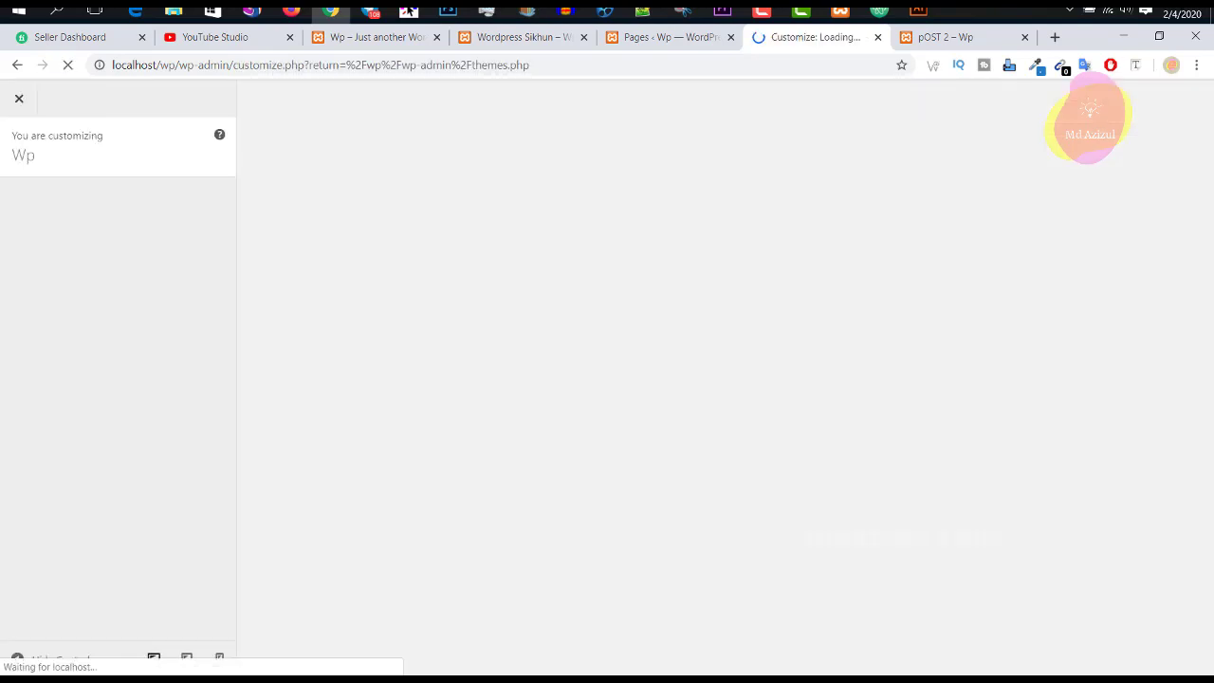
{"action": "left_click", "coordinate": [668, 37]}
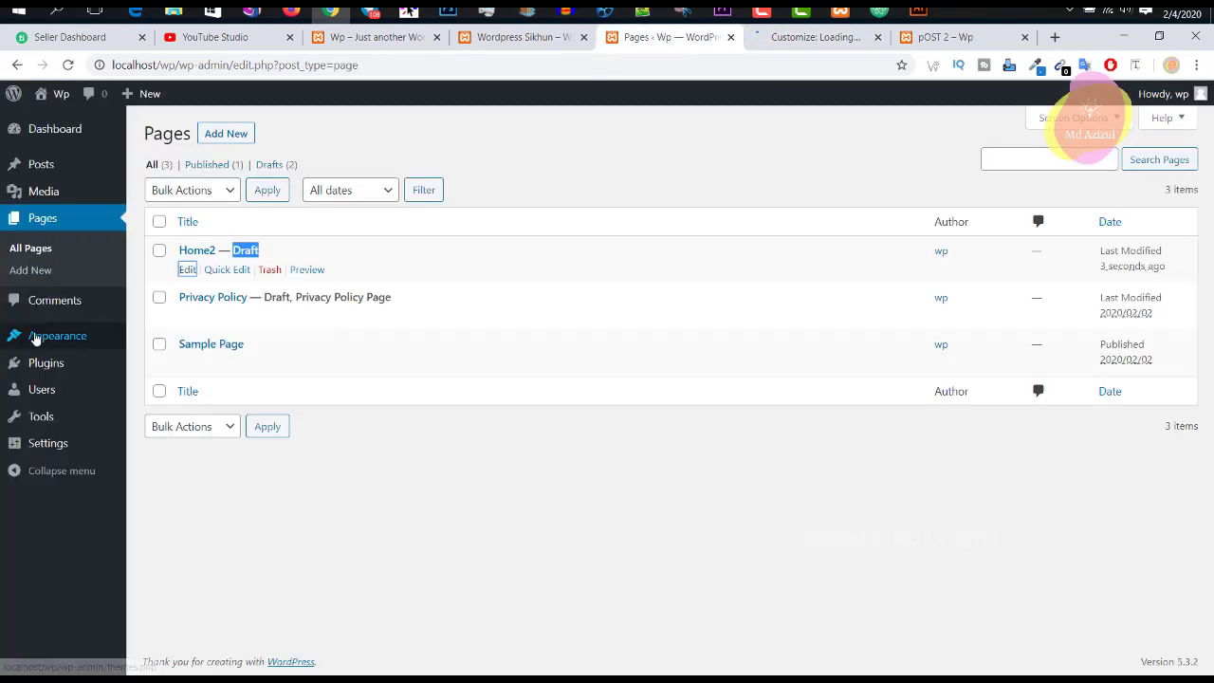
{"action": "mouse_move", "coordinate": [38, 337]}
{"action": "right_click", "coordinate": [169, 339]}
{"action": "left_click", "coordinate": [230, 348]}
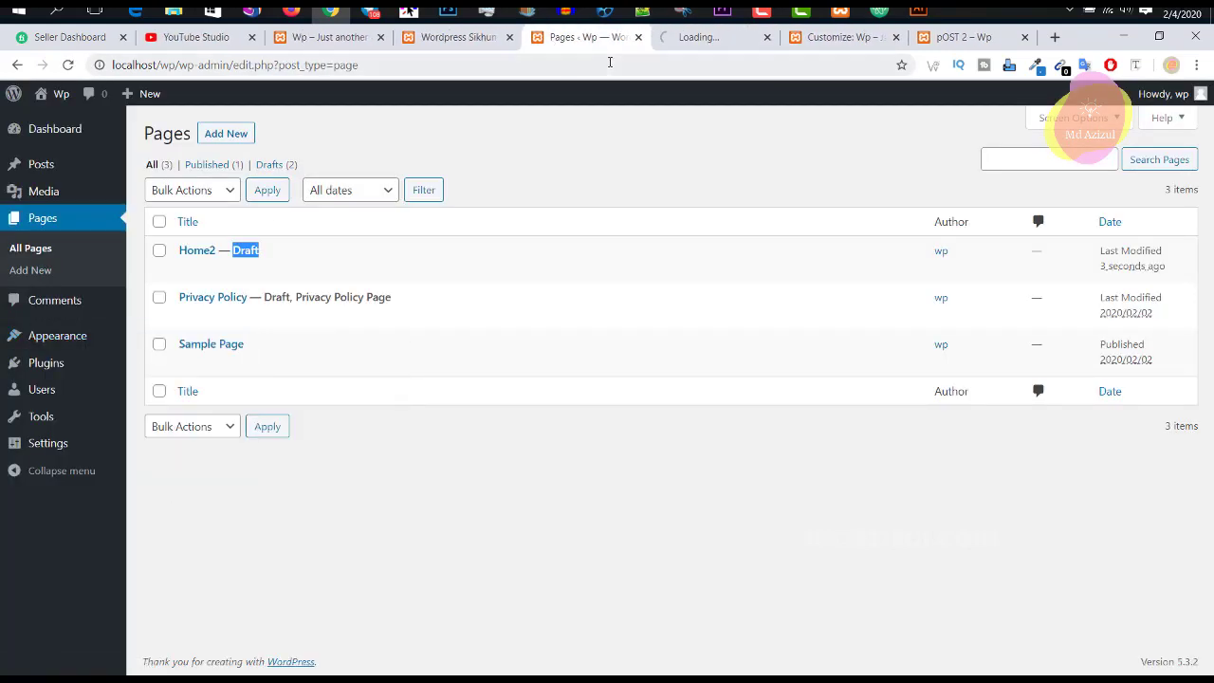
{"action": "left_click", "coordinate": [687, 38]}
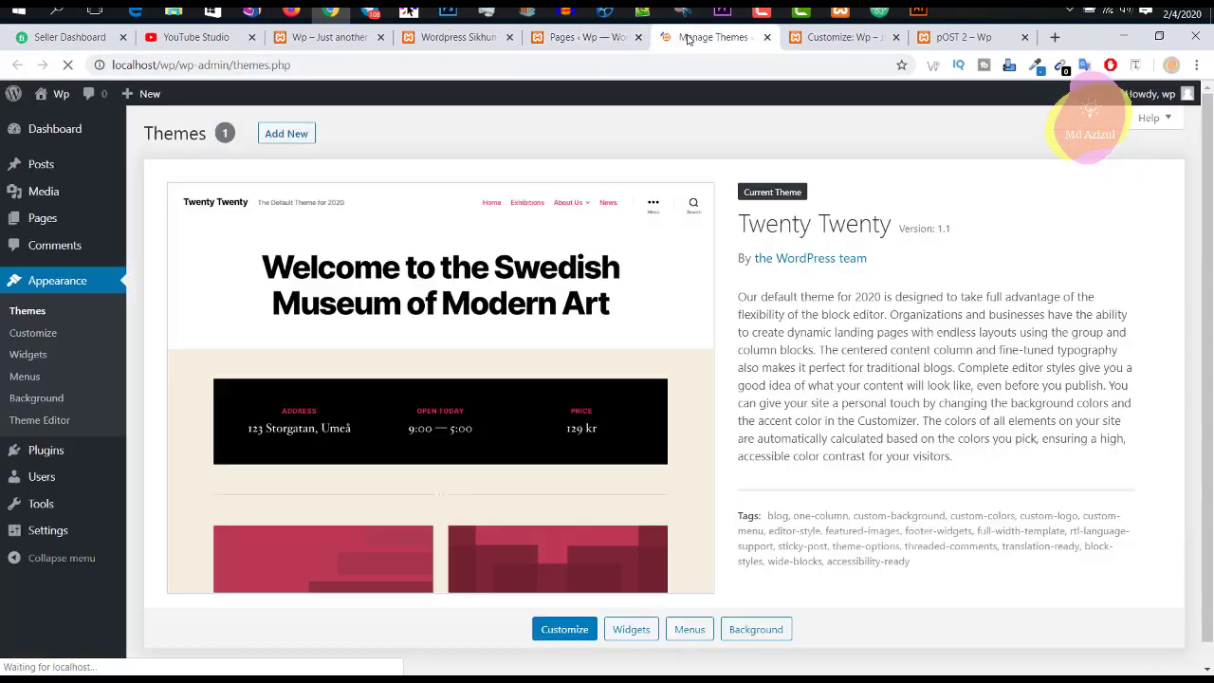
View the Add Themes page with its theme search and zip upload form, and close that browser tab.
{"action": "left_click", "coordinate": [286, 133]}
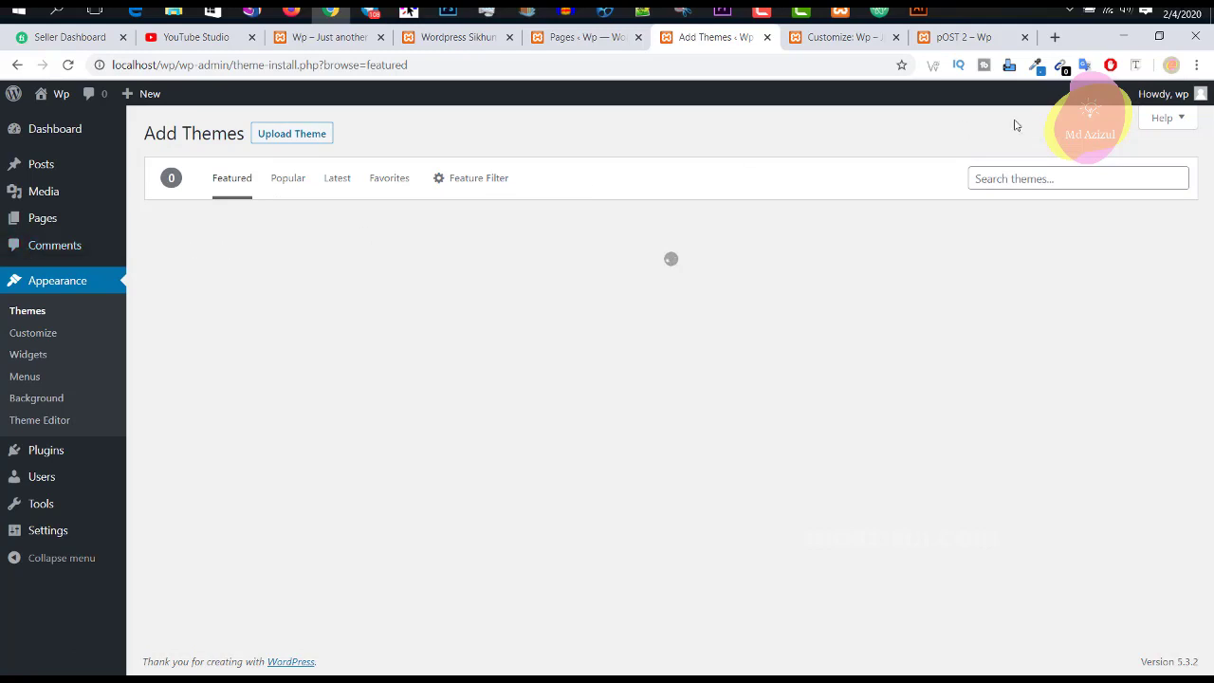
{"action": "left_click", "coordinate": [1051, 183]}
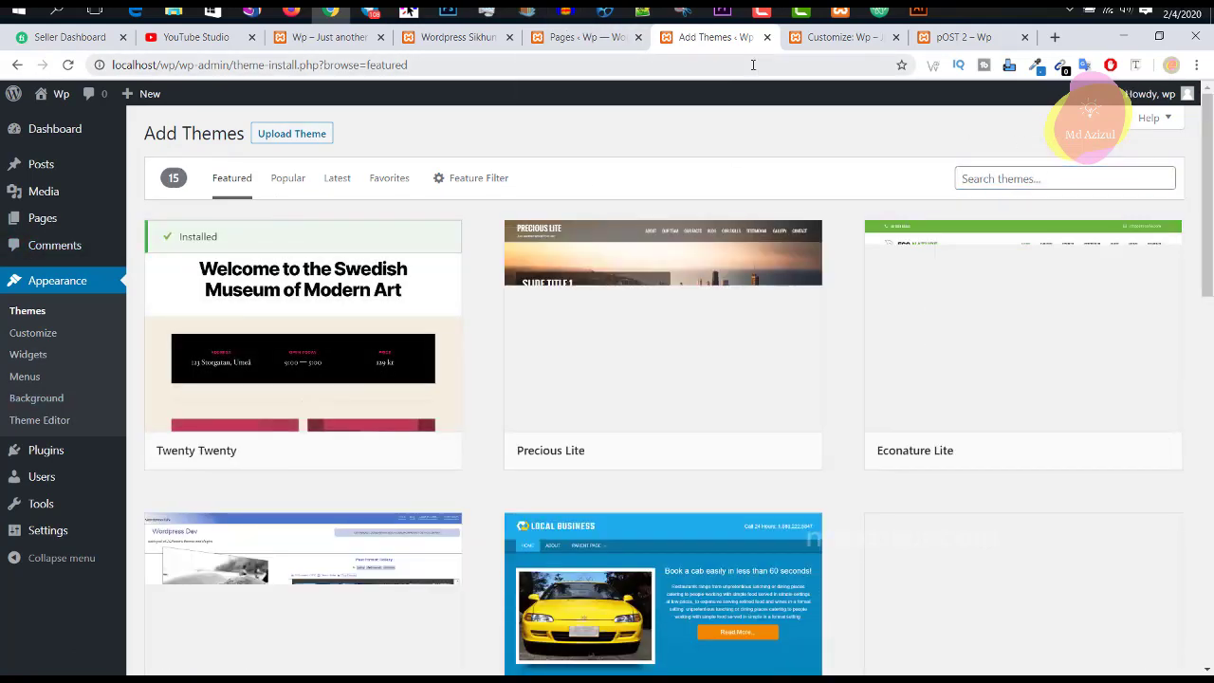
{"action": "left_click", "coordinate": [269, 139]}
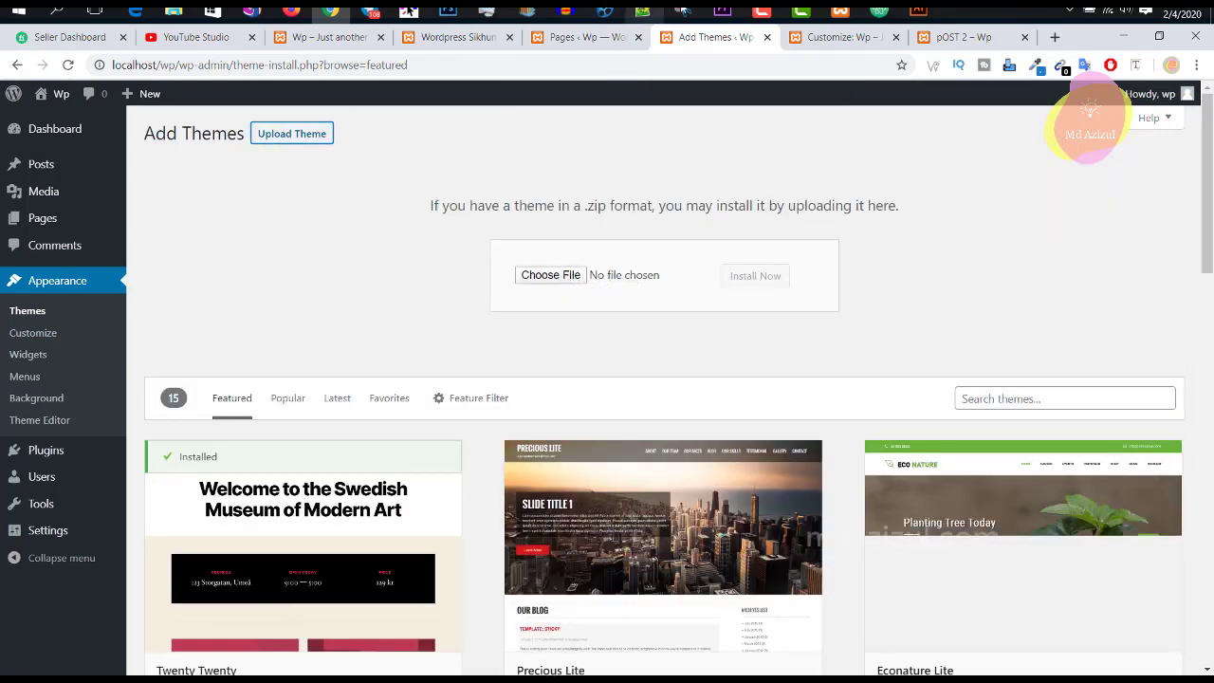
{"action": "left_click", "coordinate": [766, 37]}
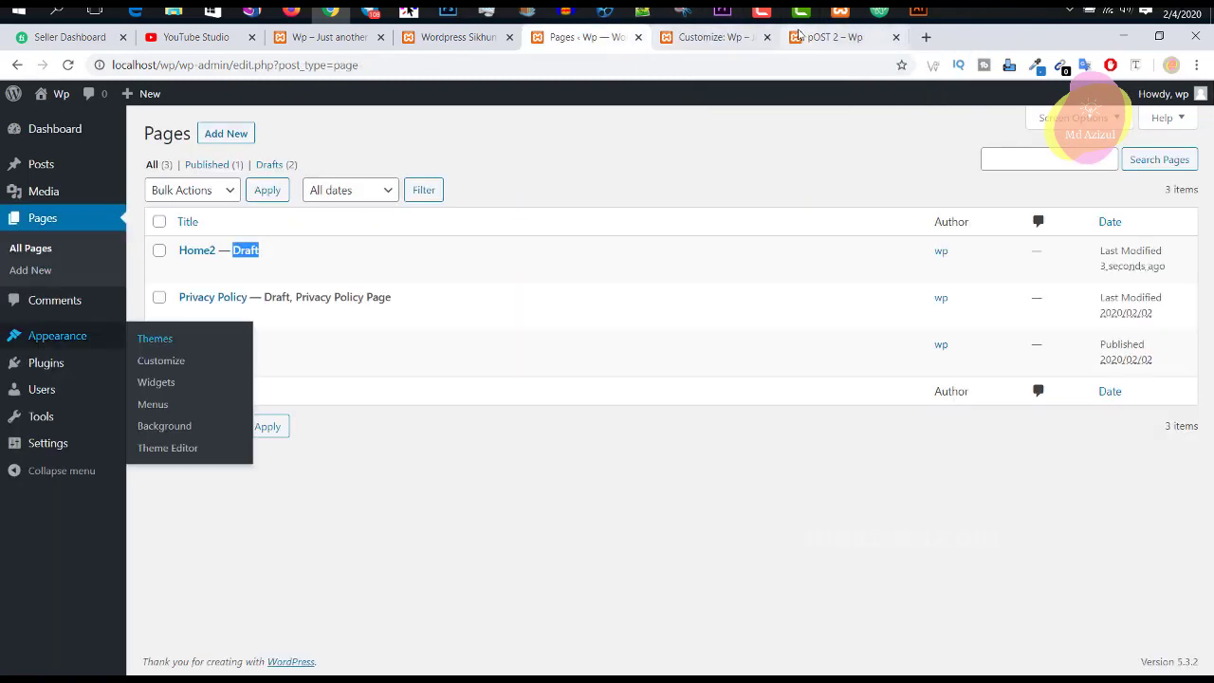
In the Customizer's Site Identity section, set the lettered logo image from the media library as site logo without cropping.
{"action": "left_click", "coordinate": [724, 38]}
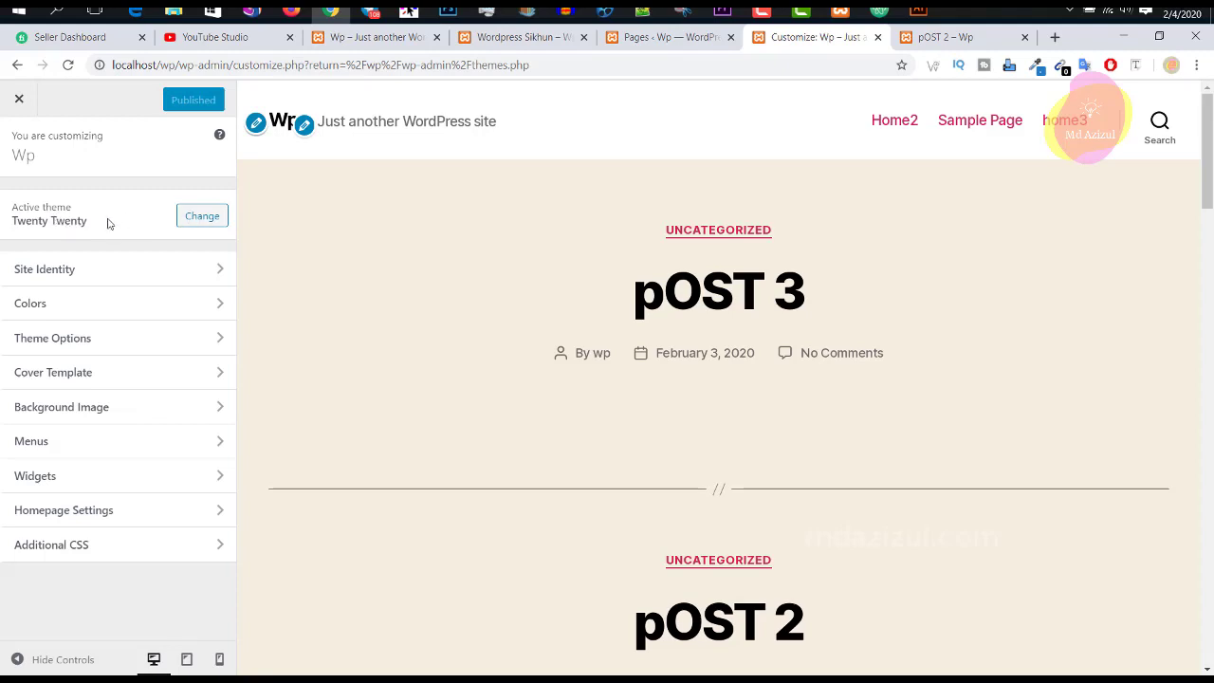
{"action": "left_click", "coordinate": [91, 269]}
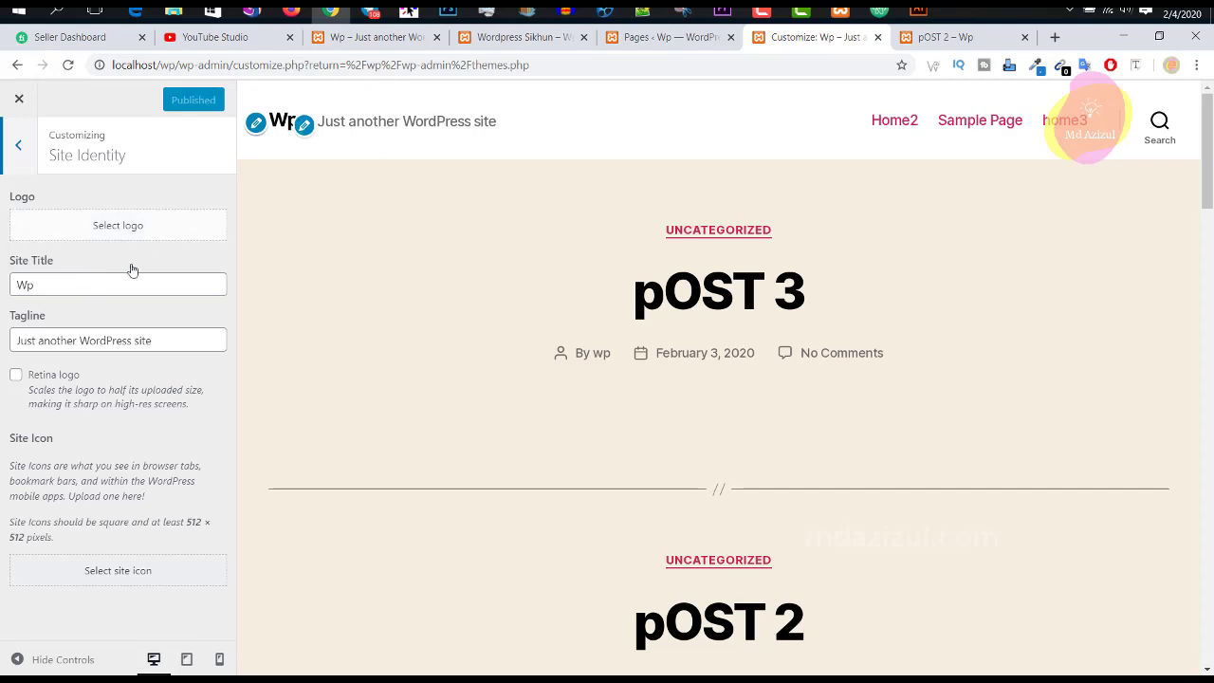
{"action": "left_click", "coordinate": [163, 225]}
{"action": "left_click", "coordinate": [122, 304]}
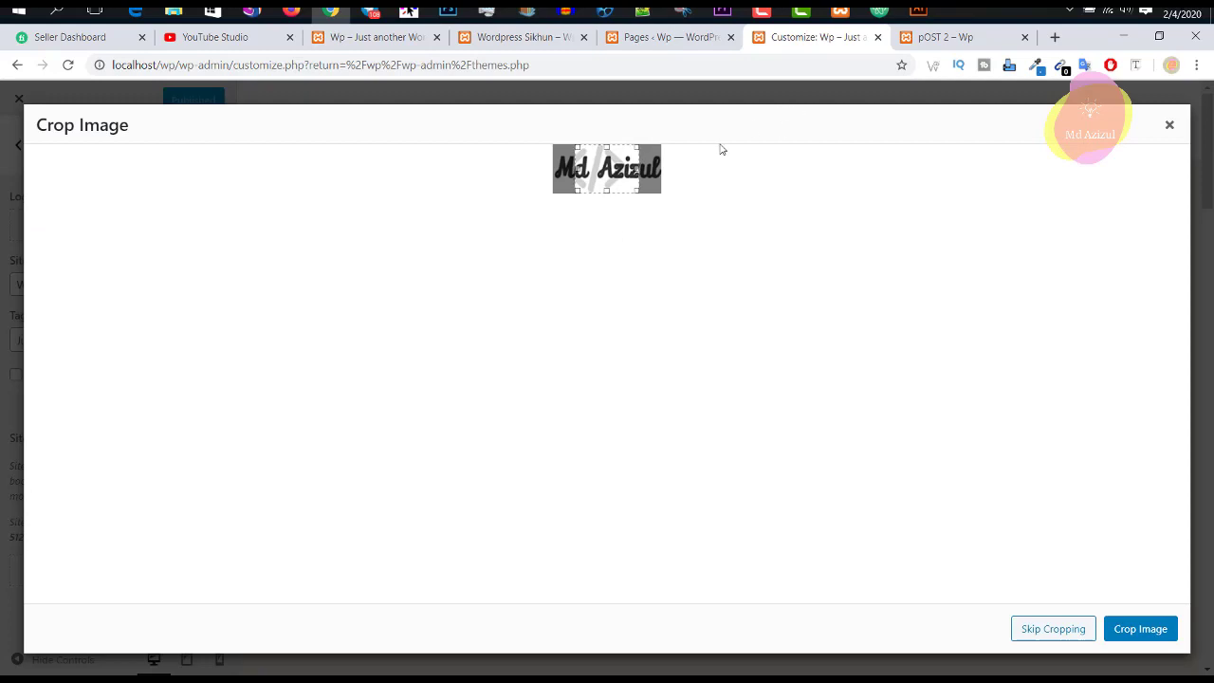
{"action": "left_click", "coordinate": [1048, 629]}
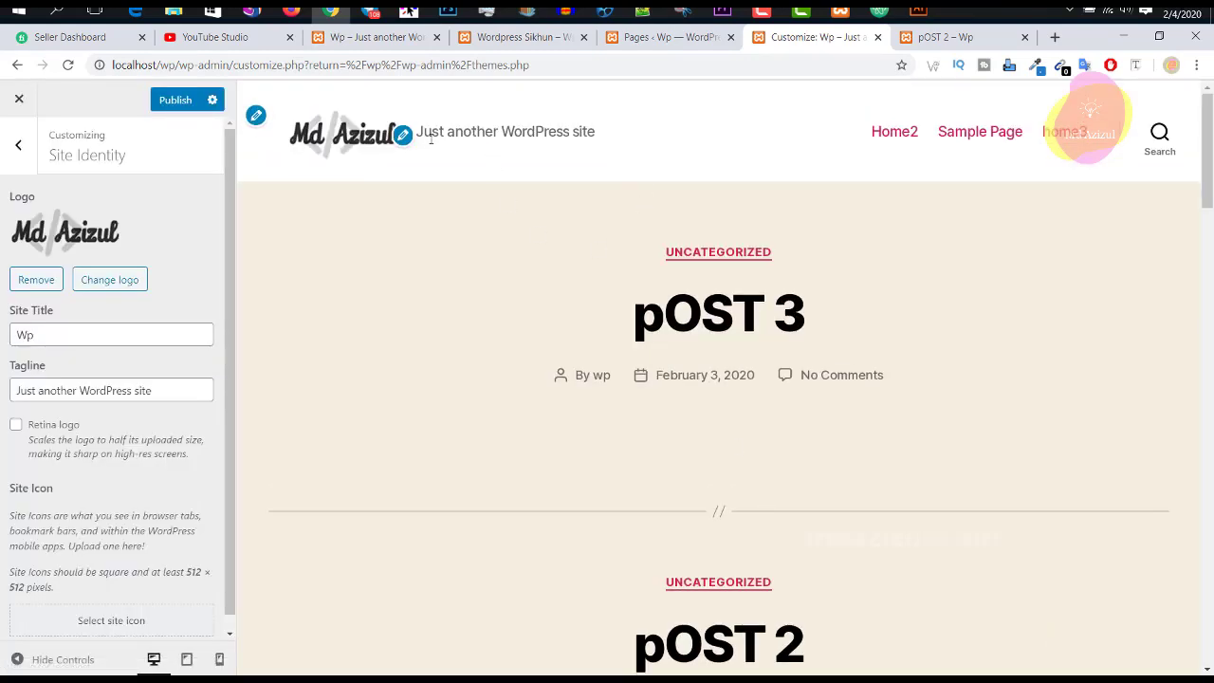
Try "A" as the site title, and leave the Site Title field empty.
{"action": "double_click", "coordinate": [69, 336]}
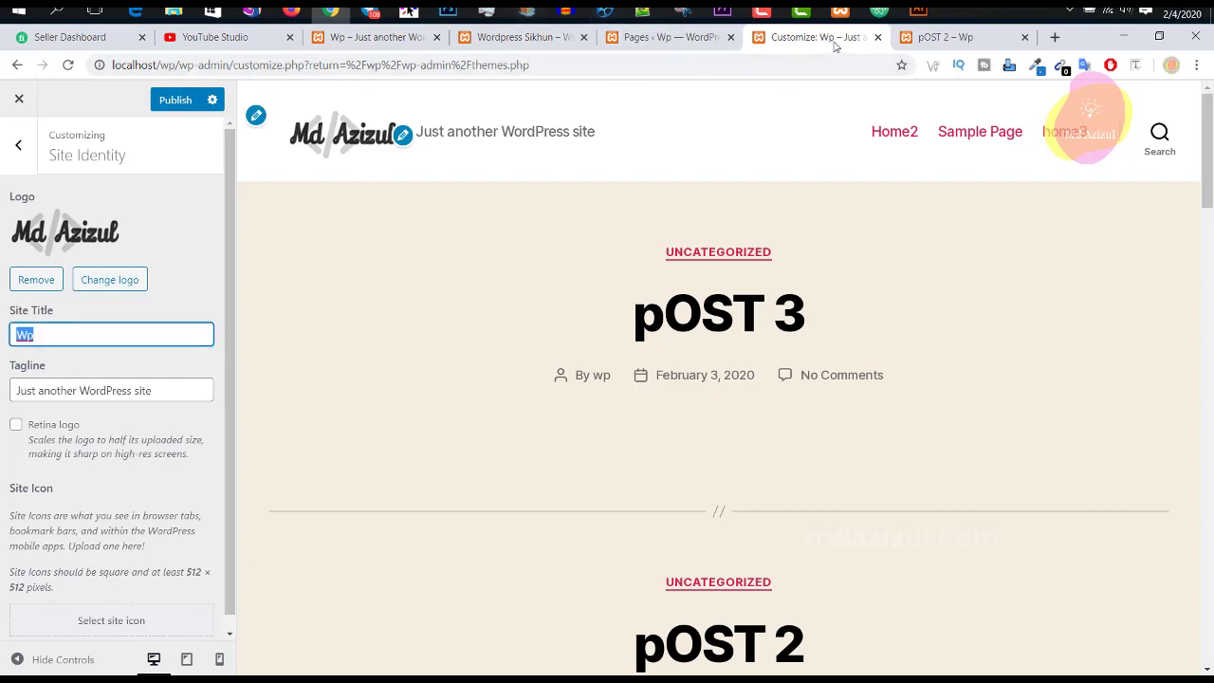
{"action": "left_click", "coordinate": [87, 335]}
{"action": "double_click", "coordinate": [86, 336]}
{"action": "type", "text": "A"}
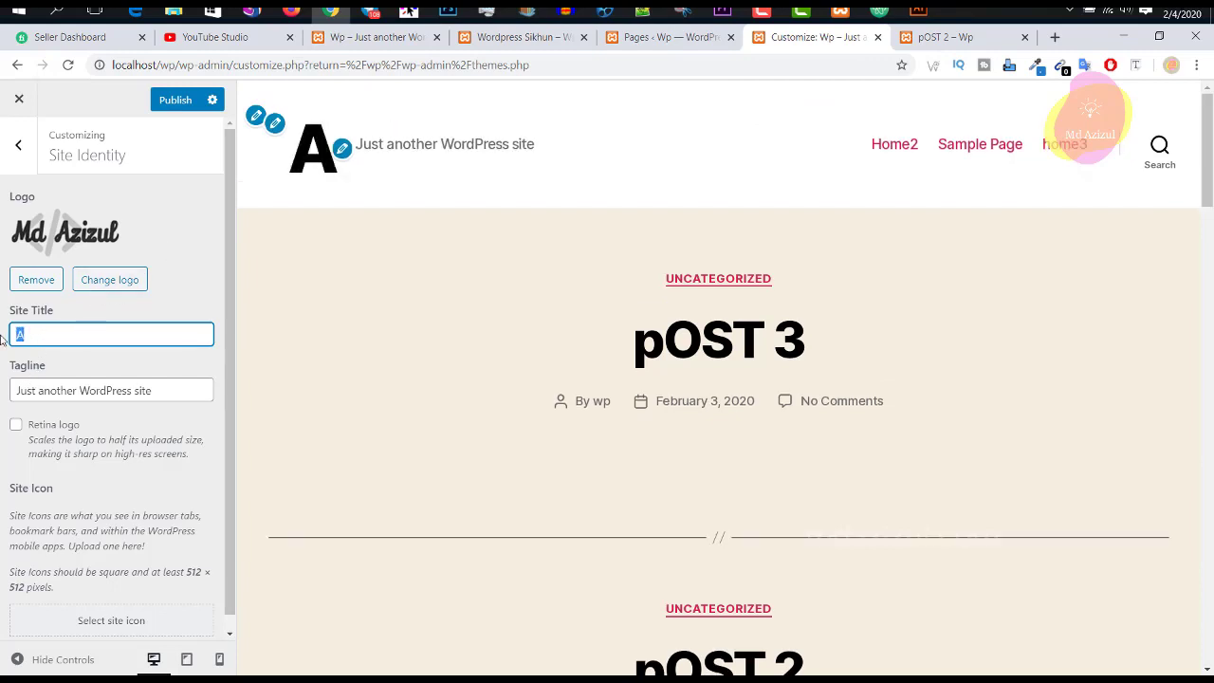
{"action": "key", "text": "BackSpace"}
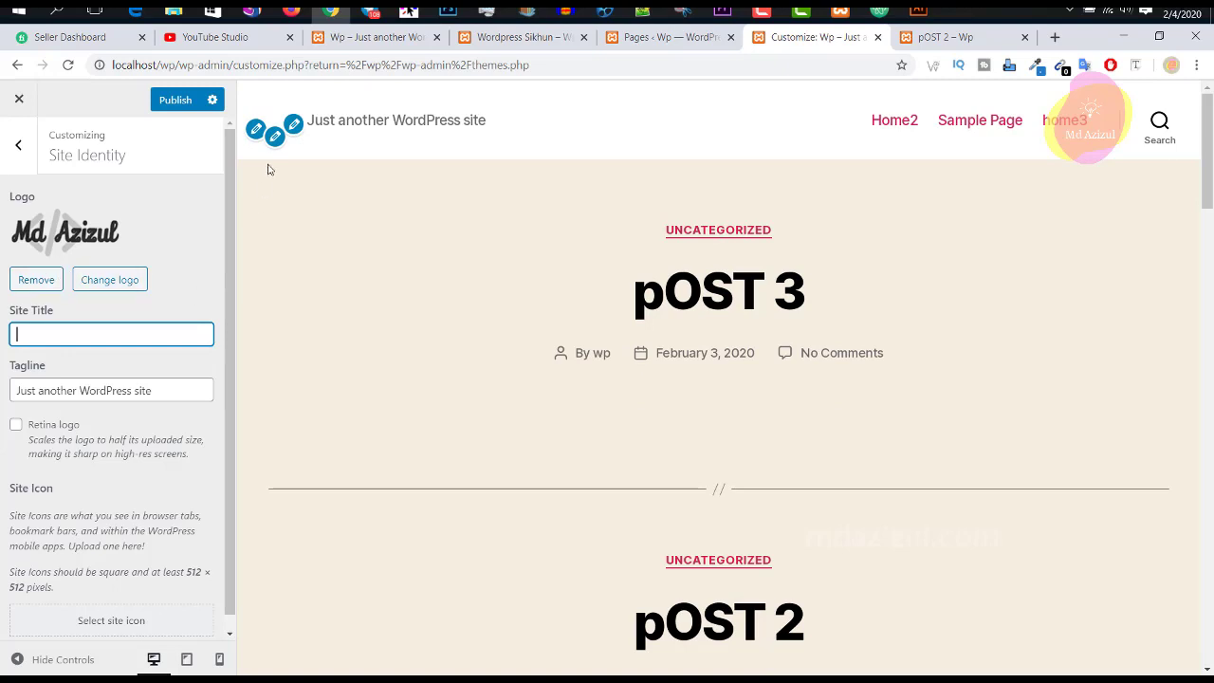
Remove the site logo, reapply the same media library image uncropped, and publish the changes.
{"action": "left_click", "coordinate": [53, 281]}
{"action": "left_click", "coordinate": [126, 227]}
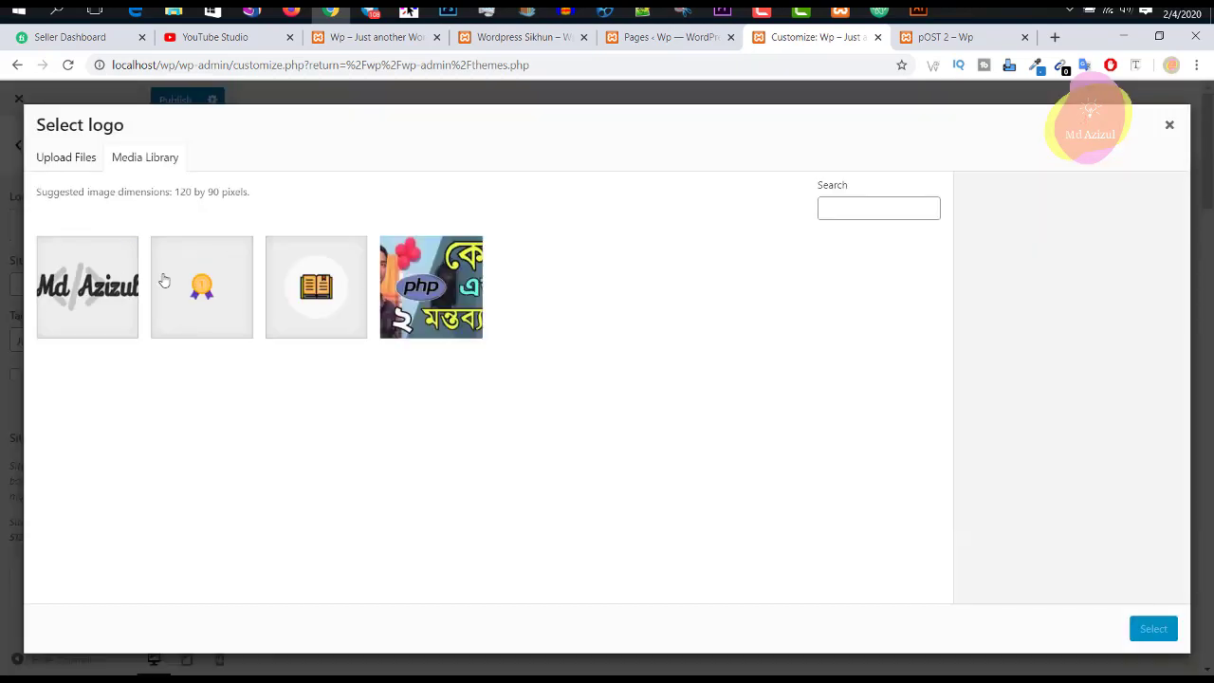
{"action": "left_click", "coordinate": [128, 280]}
{"action": "left_click", "coordinate": [1146, 629]}
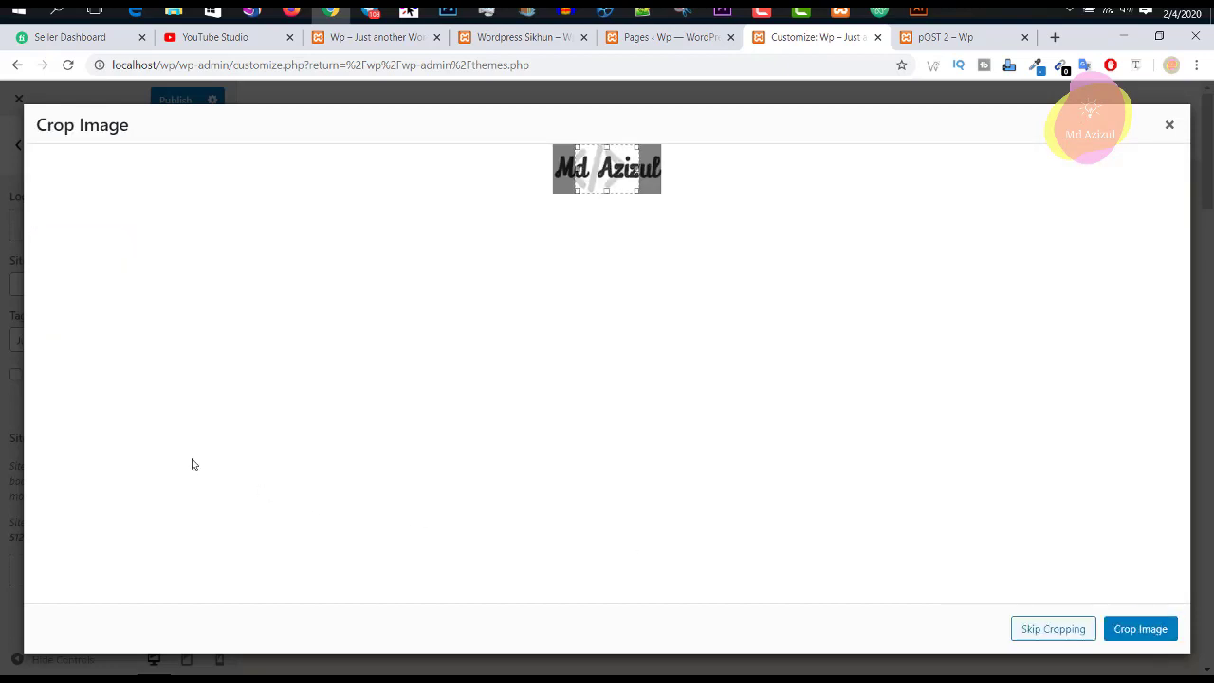
{"action": "left_click", "coordinate": [1050, 641]}
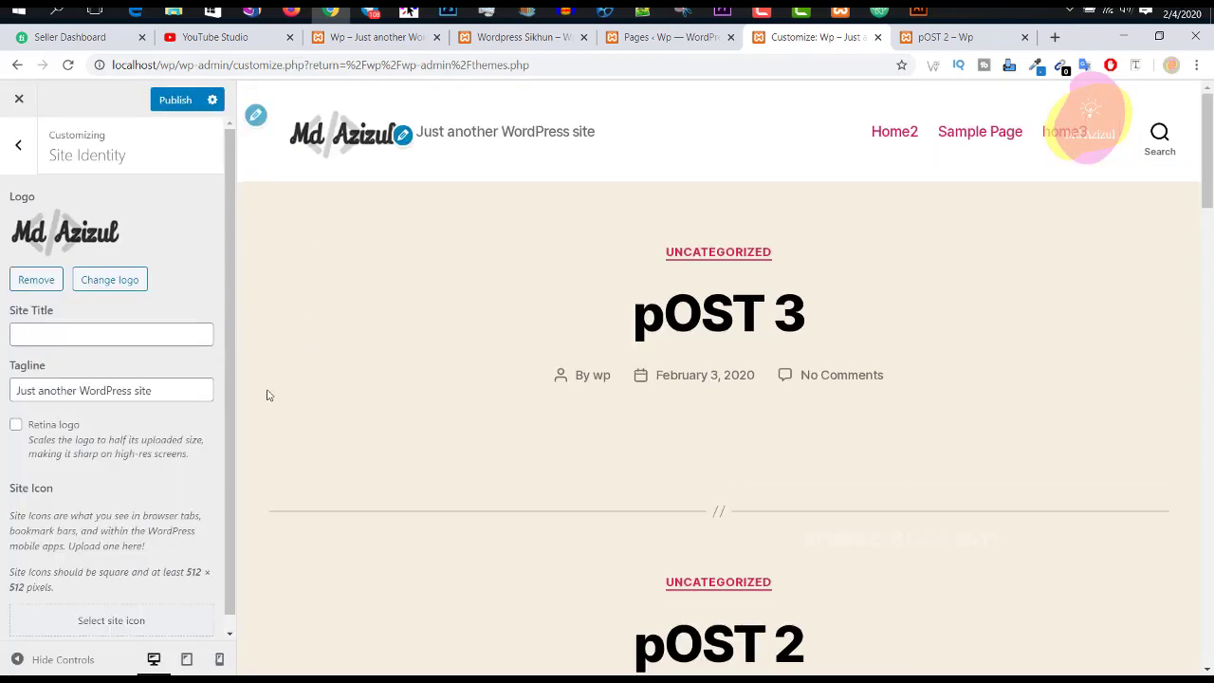
{"action": "left_click", "coordinate": [176, 99]}
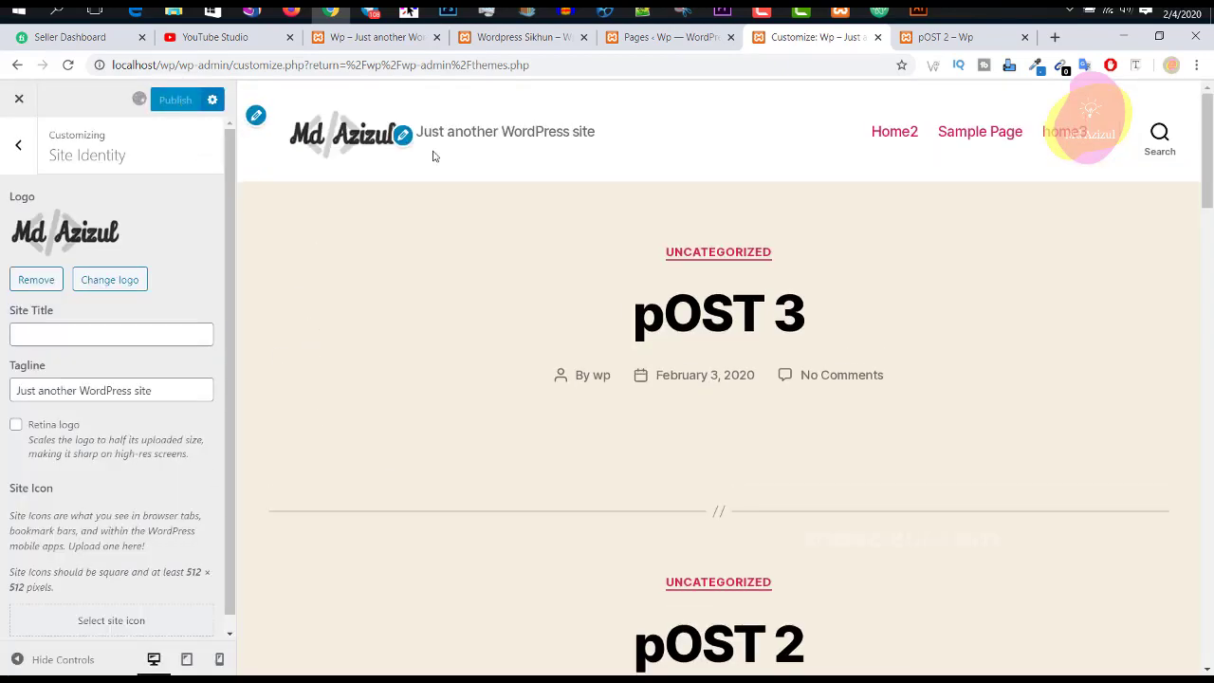
Try "bEST" as the tagline, leave the tagline empty, and toggle the Retina logo option on and off.
{"action": "triple_click", "coordinate": [42, 389]}
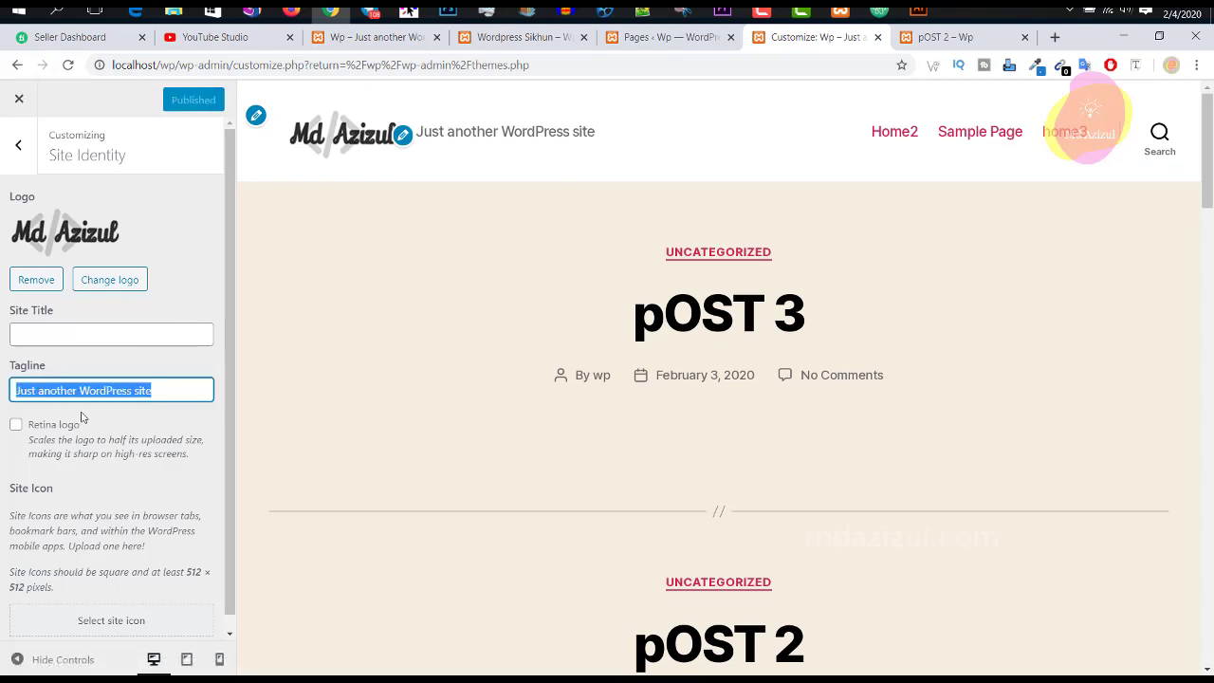
{"action": "triple_click", "coordinate": [104, 392]}
{"action": "type", "text": "bEST"}
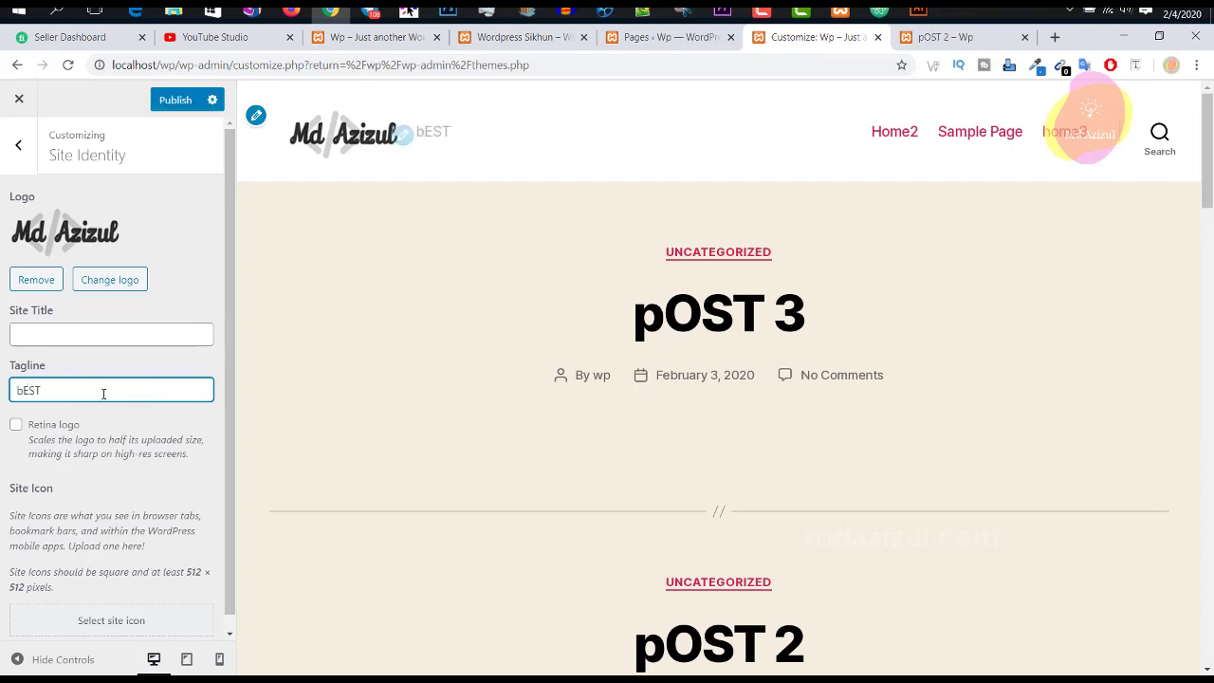
{"action": "key", "text": "ctrl+a"}
{"action": "key", "text": "BackSpace"}
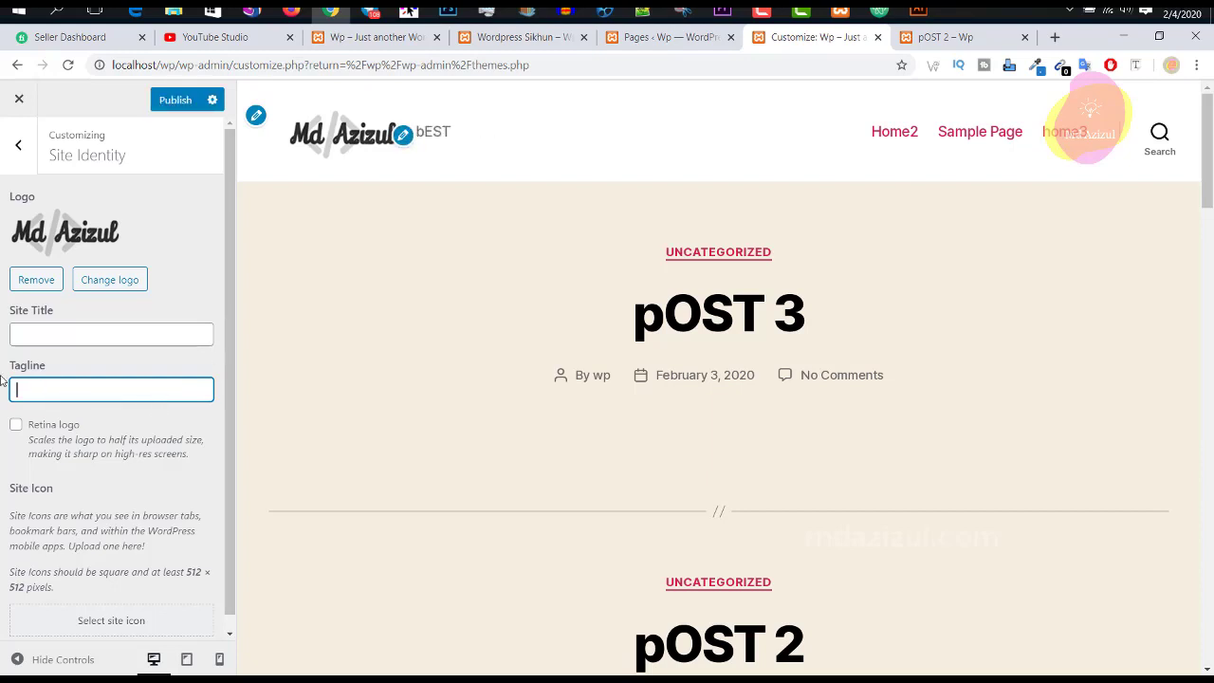
{"action": "left_click", "coordinate": [16, 425]}
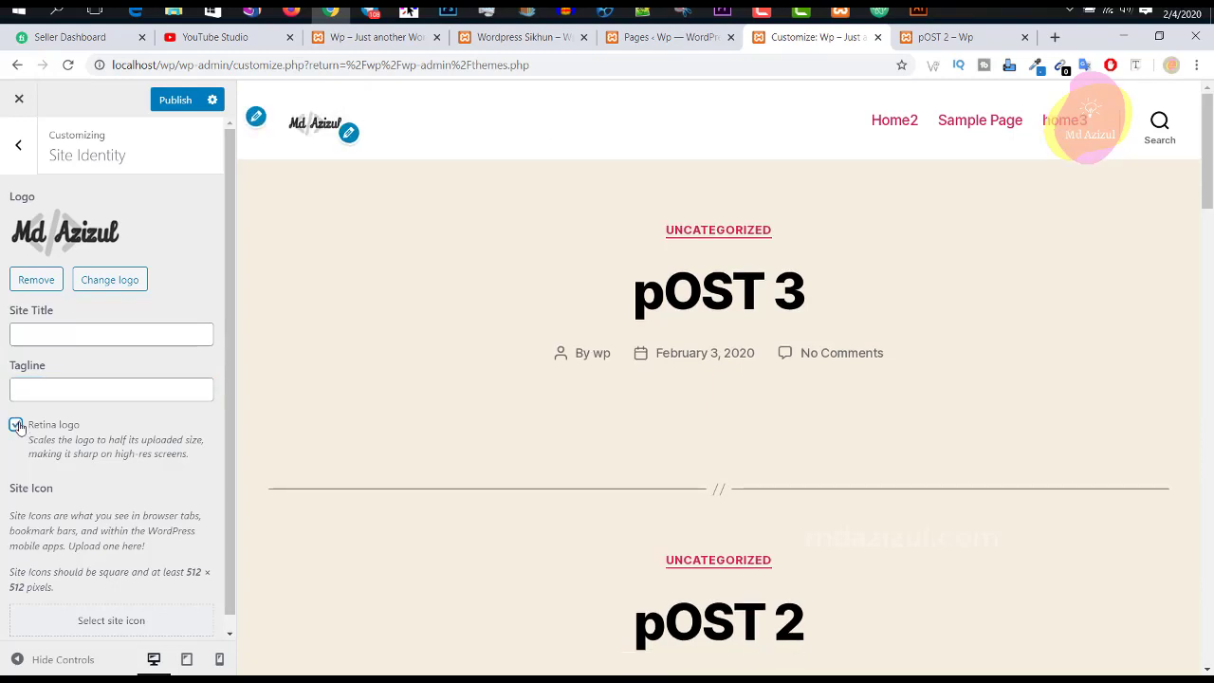
{"action": "left_click", "coordinate": [16, 425]}
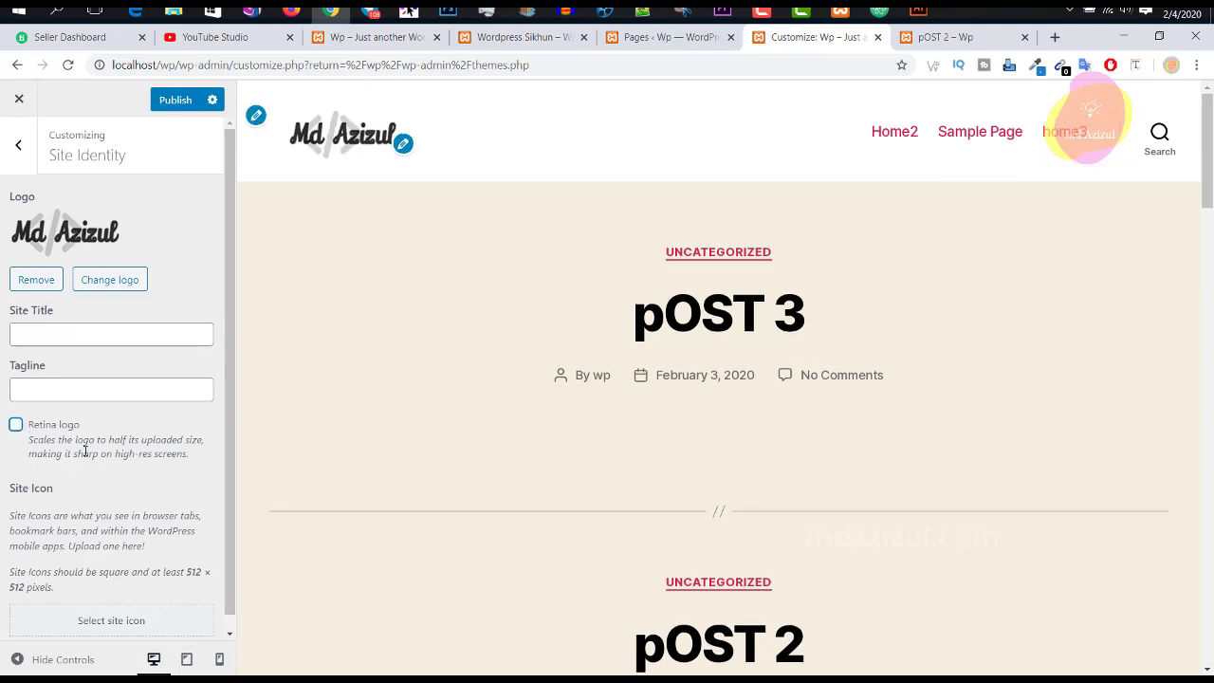
Set the medal image from the media library as the site icon, crop it as proposed, and publish the changes.
{"action": "scroll", "coordinate": [84, 451], "scroll_direction": "down", "scroll_amount": 1}
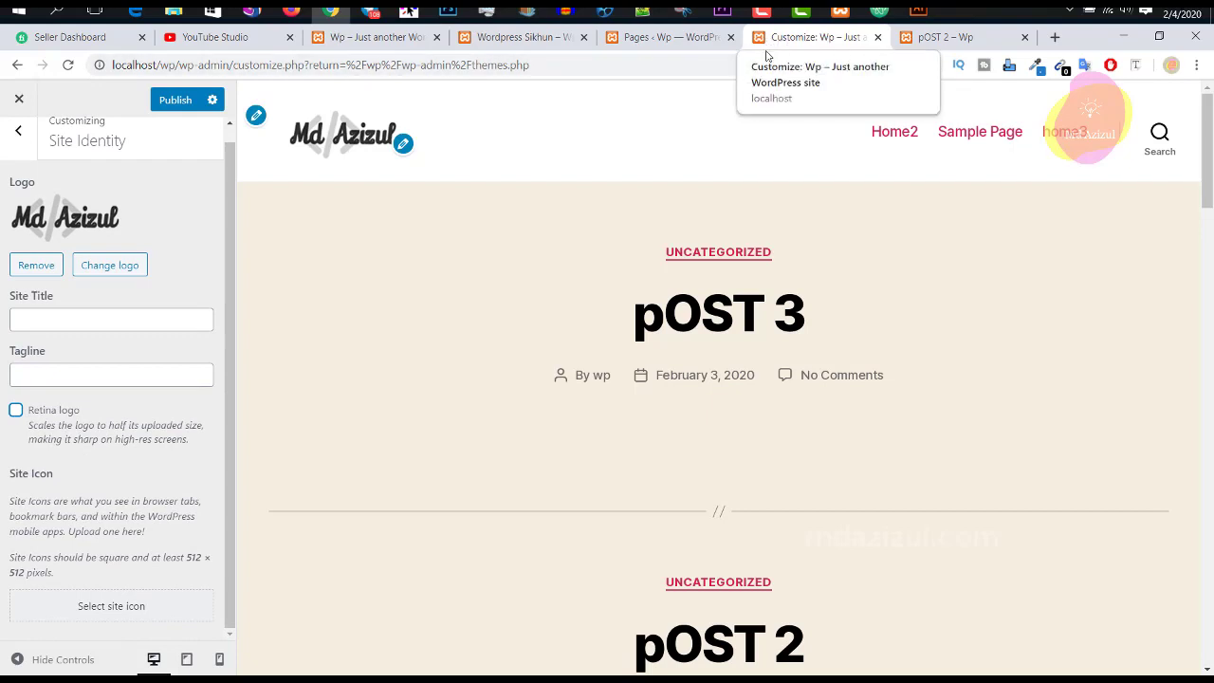
{"action": "left_click", "coordinate": [119, 613]}
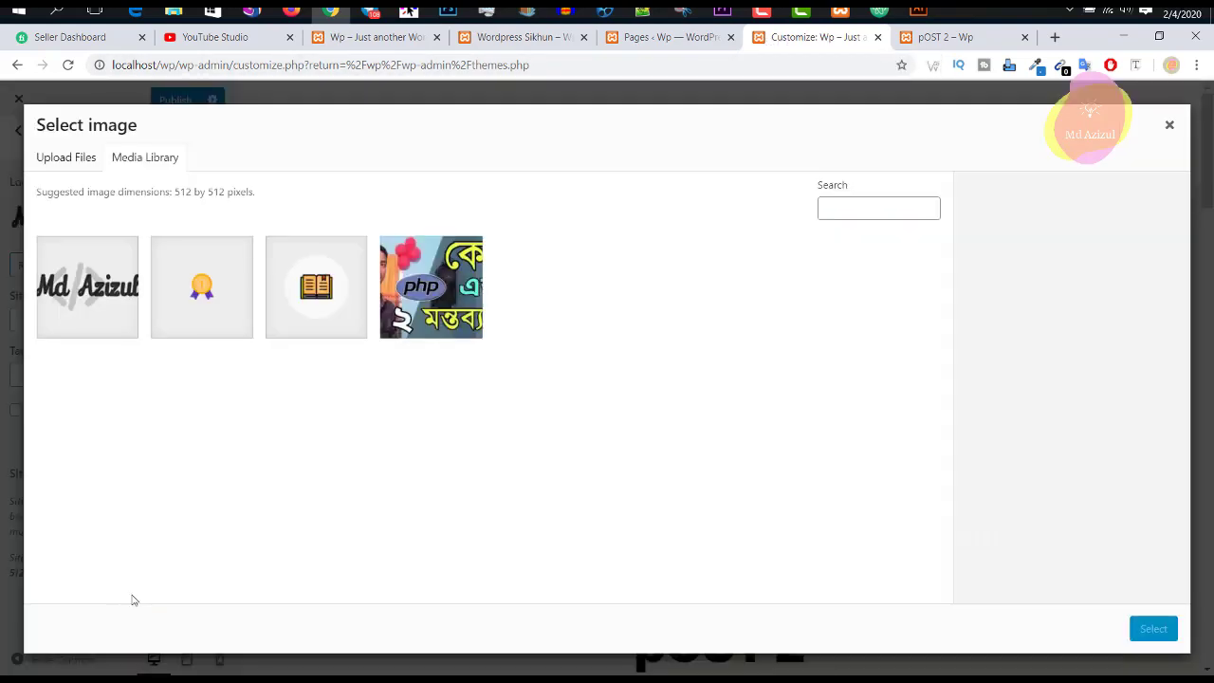
{"action": "left_click", "coordinate": [227, 304]}
{"action": "left_click", "coordinate": [1147, 632]}
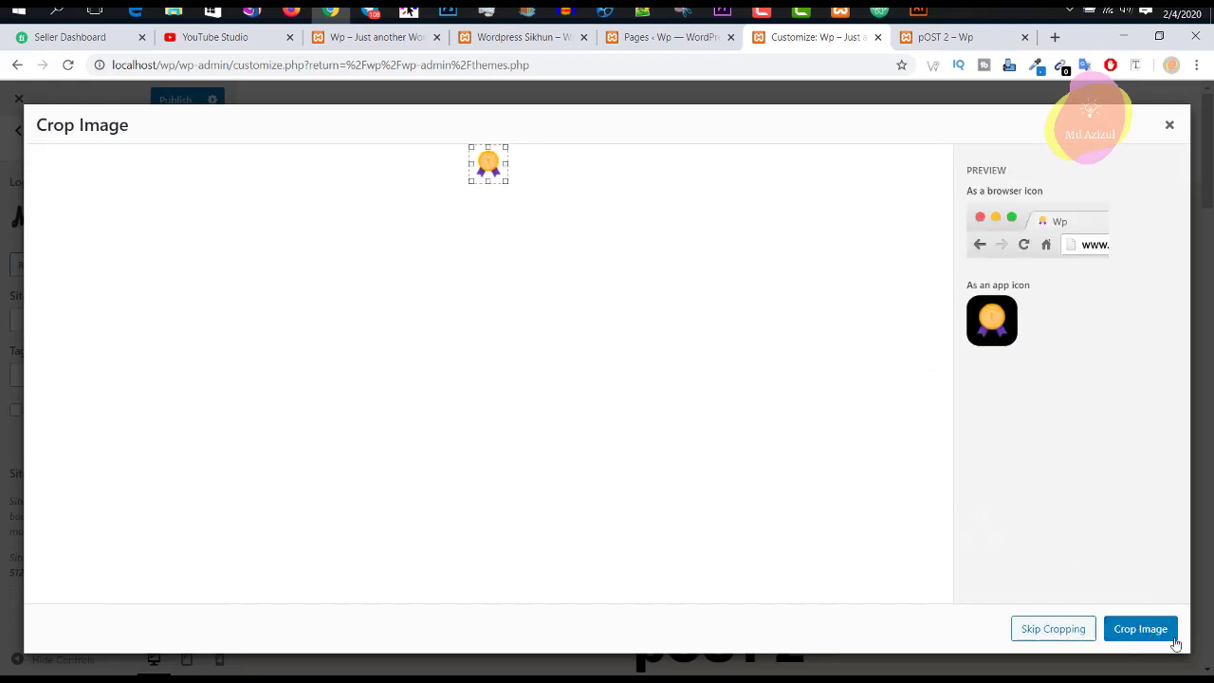
{"action": "left_click", "coordinate": [1170, 632]}
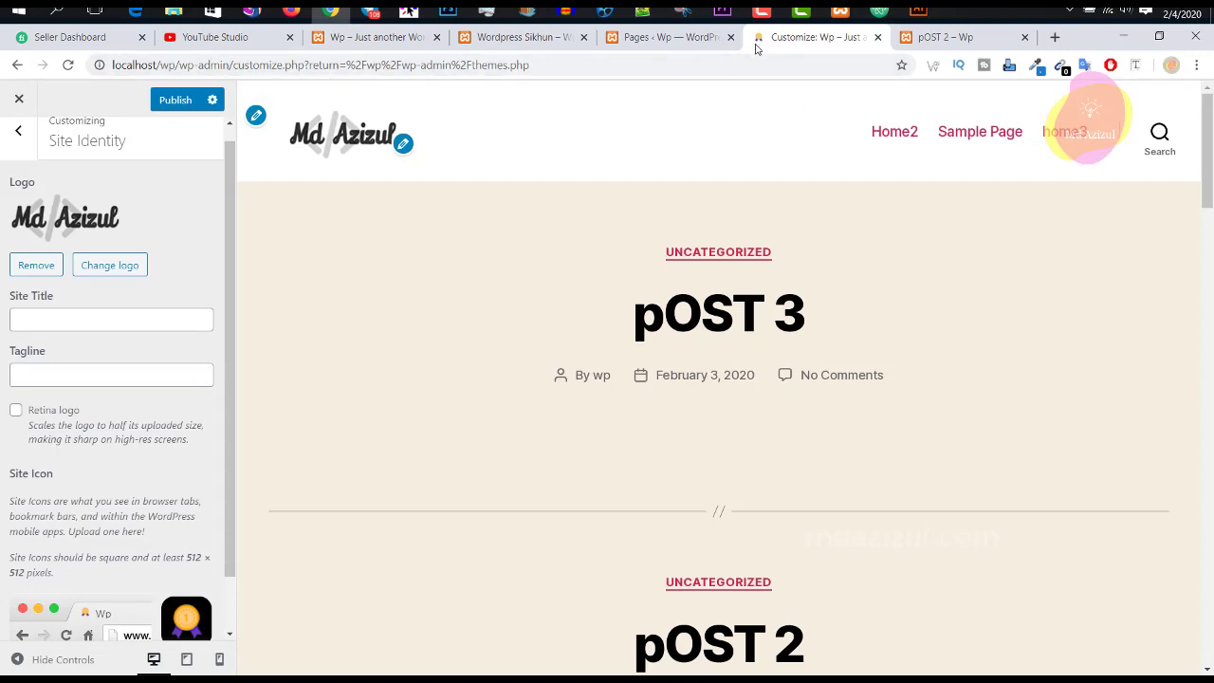
{"action": "left_click", "coordinate": [173, 100]}
Reload the site's front page to check the published logo and site icon, and return to the Customizer.
{"action": "left_click", "coordinate": [384, 40]}
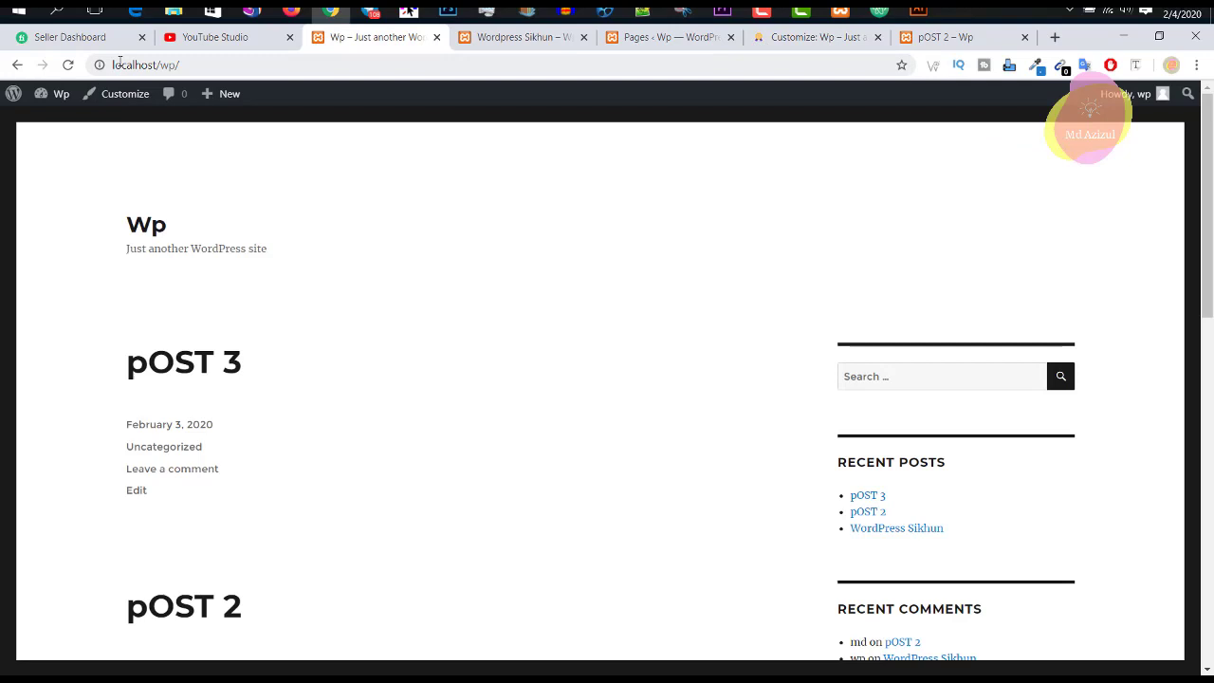
{"action": "left_click", "coordinate": [69, 67]}
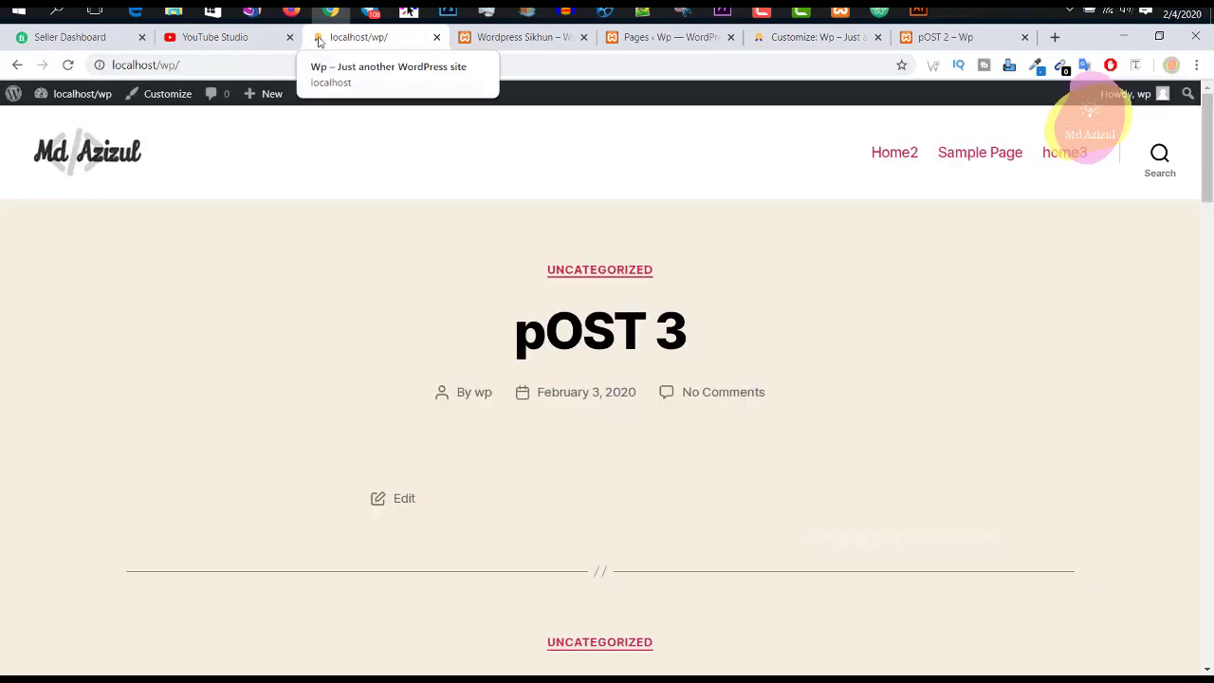
{"action": "left_click", "coordinate": [811, 40]}
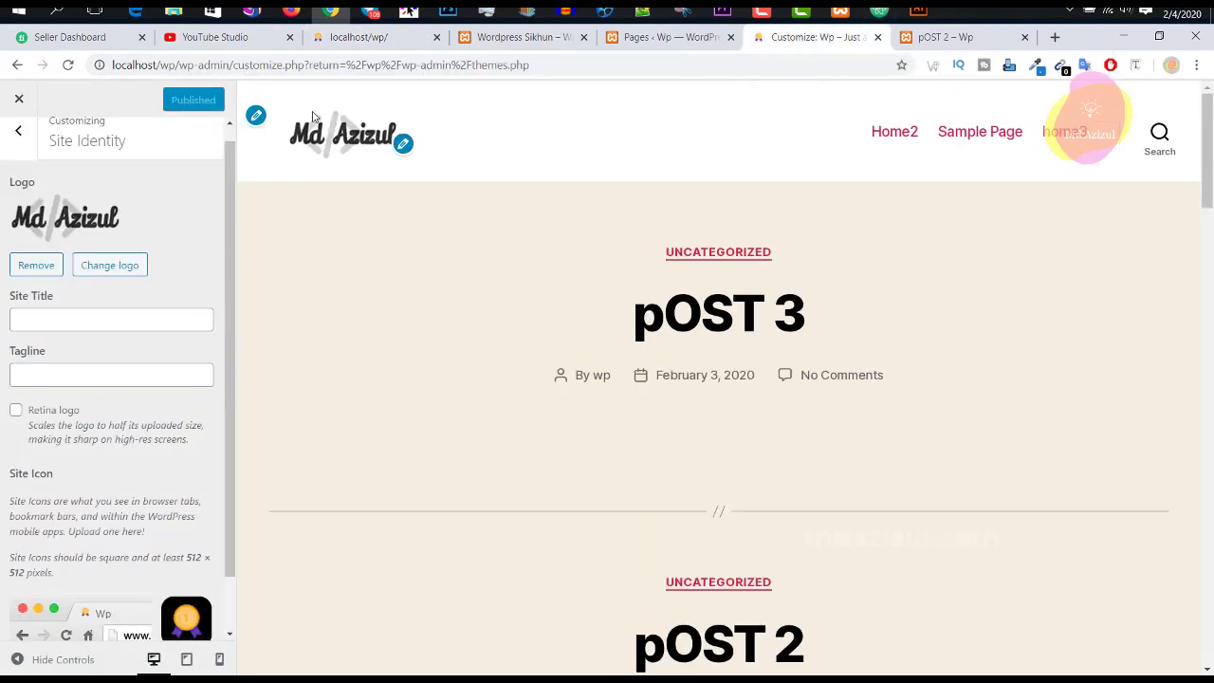
Open the Customizer's Colors section, and switch the primary color to Custom and back to Default.
{"action": "left_click", "coordinate": [21, 135]}
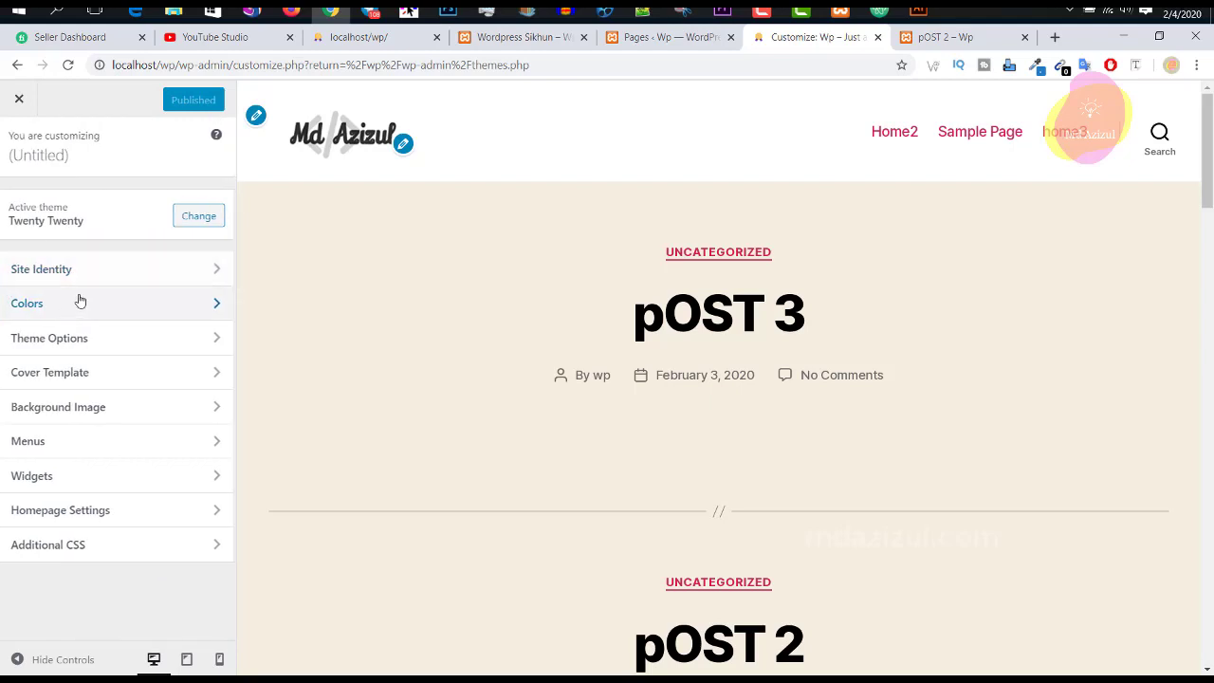
{"action": "left_click", "coordinate": [81, 301]}
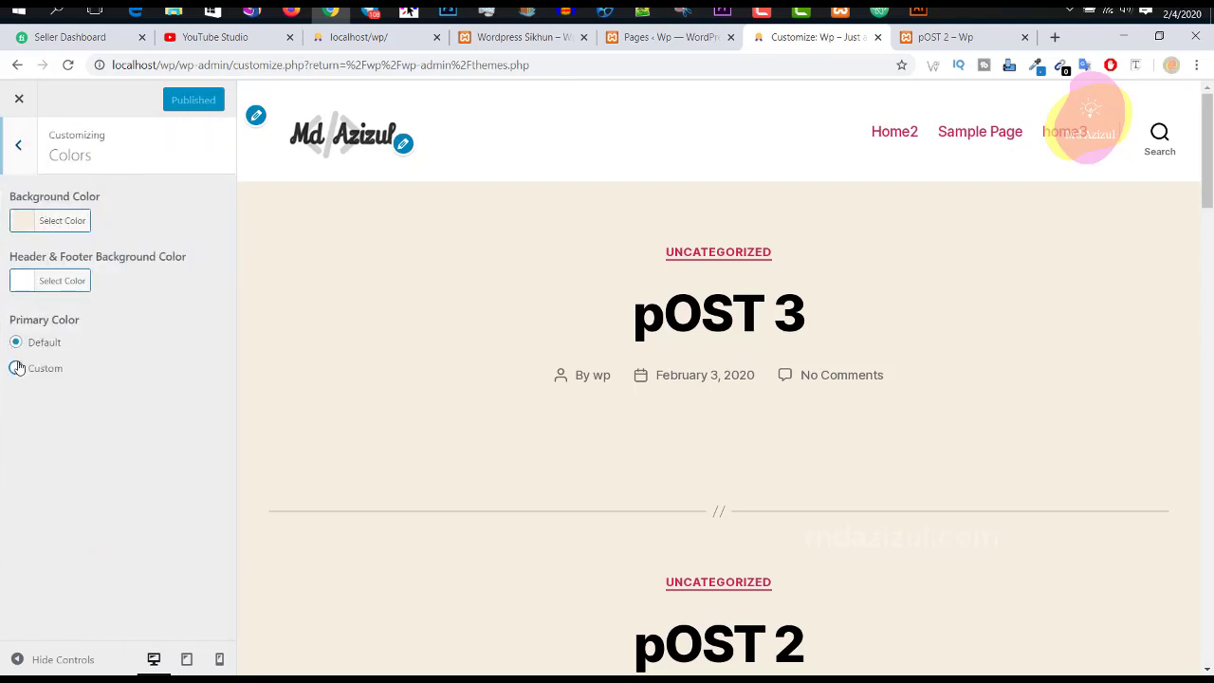
{"action": "left_click", "coordinate": [17, 368]}
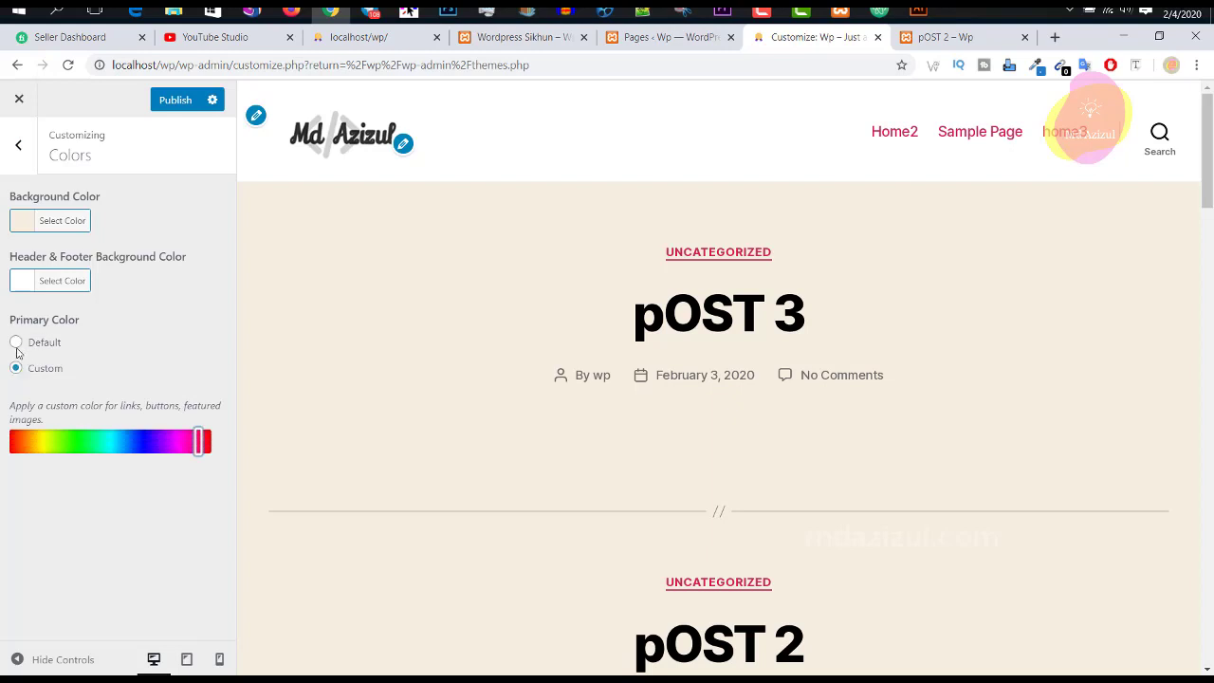
{"action": "left_click", "coordinate": [17, 343]}
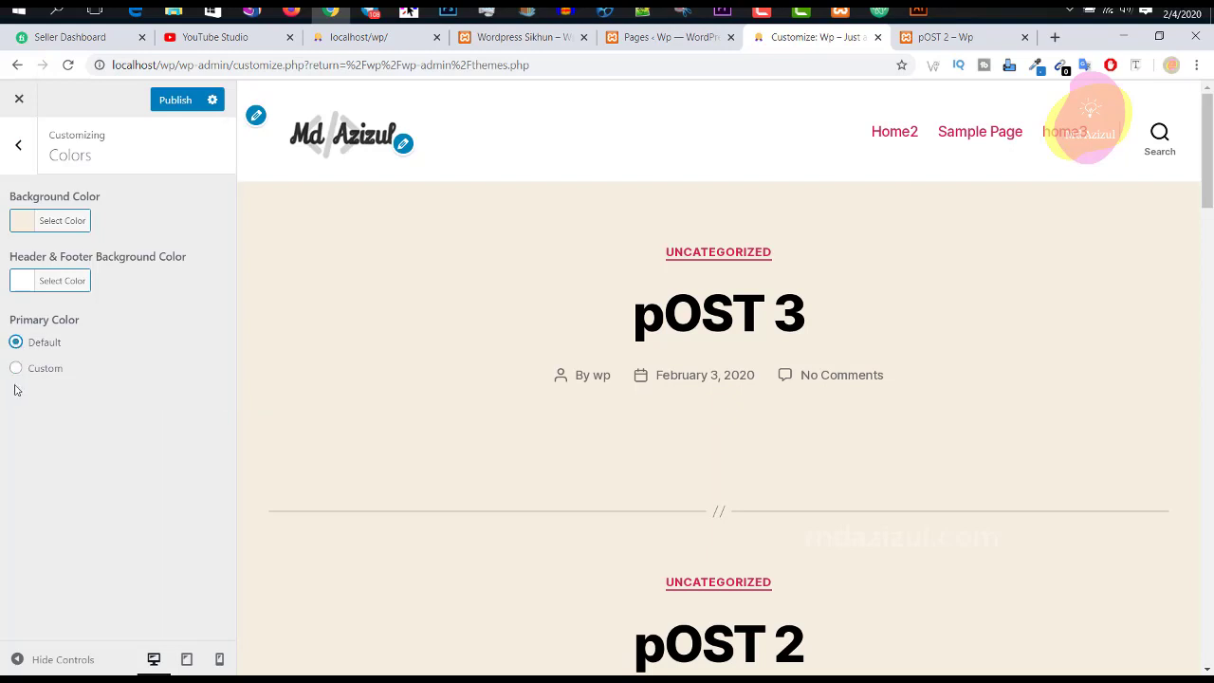
Set the background color to near-black and the header and footer background color to light gray, and publish the changes.
{"action": "left_click", "coordinate": [27, 223]}
{"action": "left_click_drag", "start_coordinate": [115, 318], "coordinate": [102, 413]}
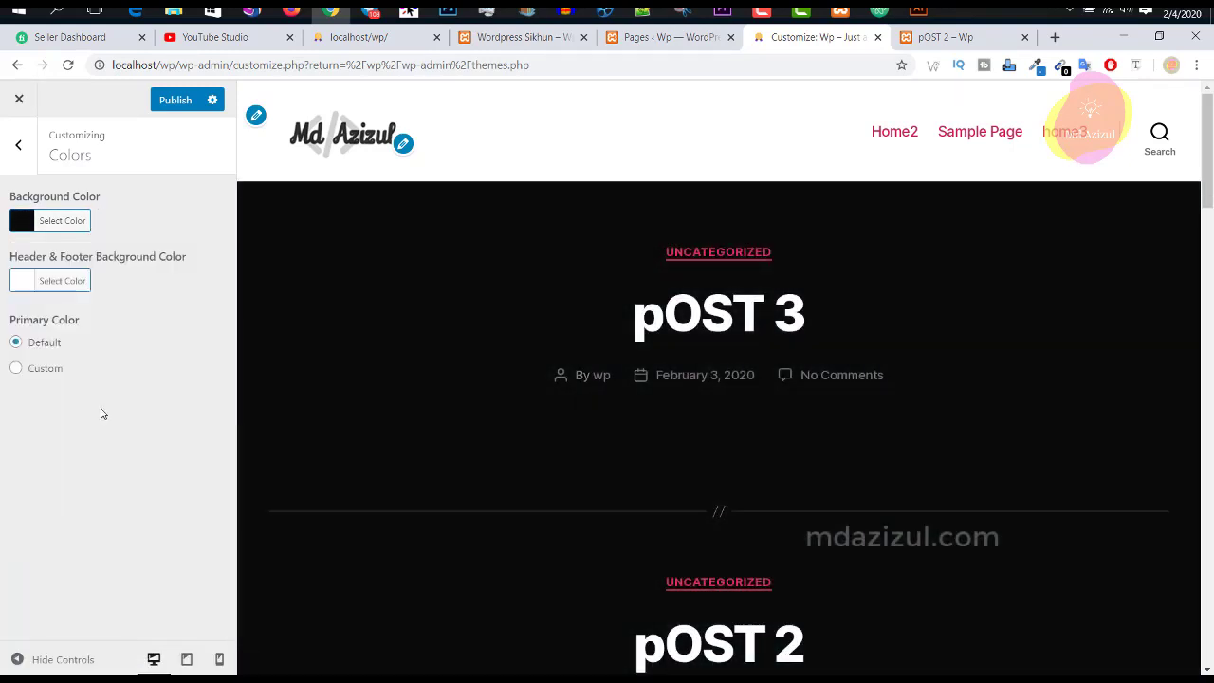
{"action": "left_click", "coordinate": [26, 280]}
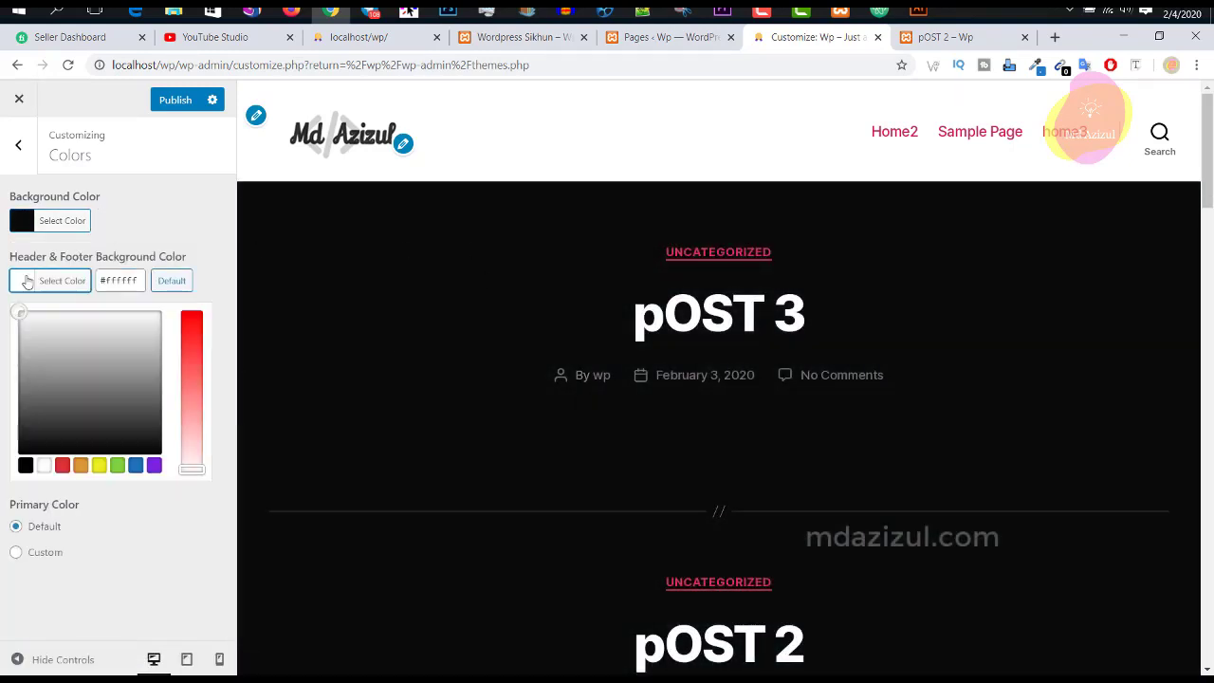
{"action": "left_click_drag", "start_coordinate": [94, 370], "coordinate": [13, 334]}
{"action": "left_click", "coordinate": [157, 105]}
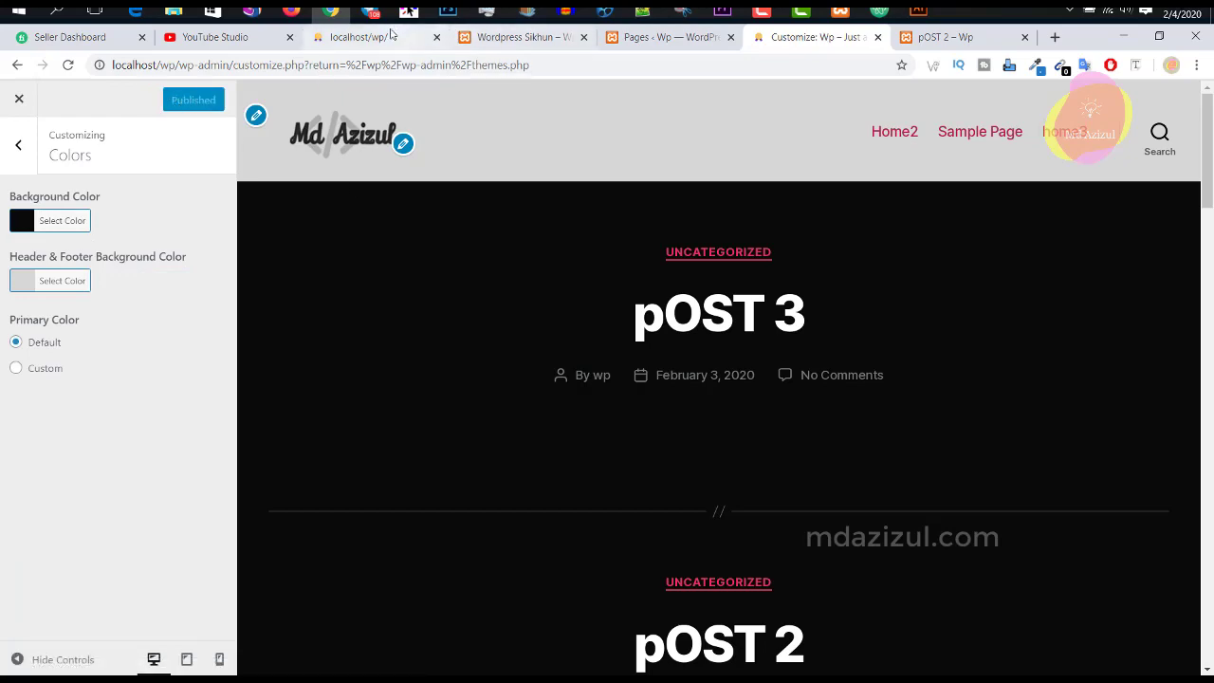
Reload the site's front page to check the published colors down the page, and return to the Customizer.
{"action": "left_click", "coordinate": [356, 43]}
{"action": "left_click", "coordinate": [68, 65]}
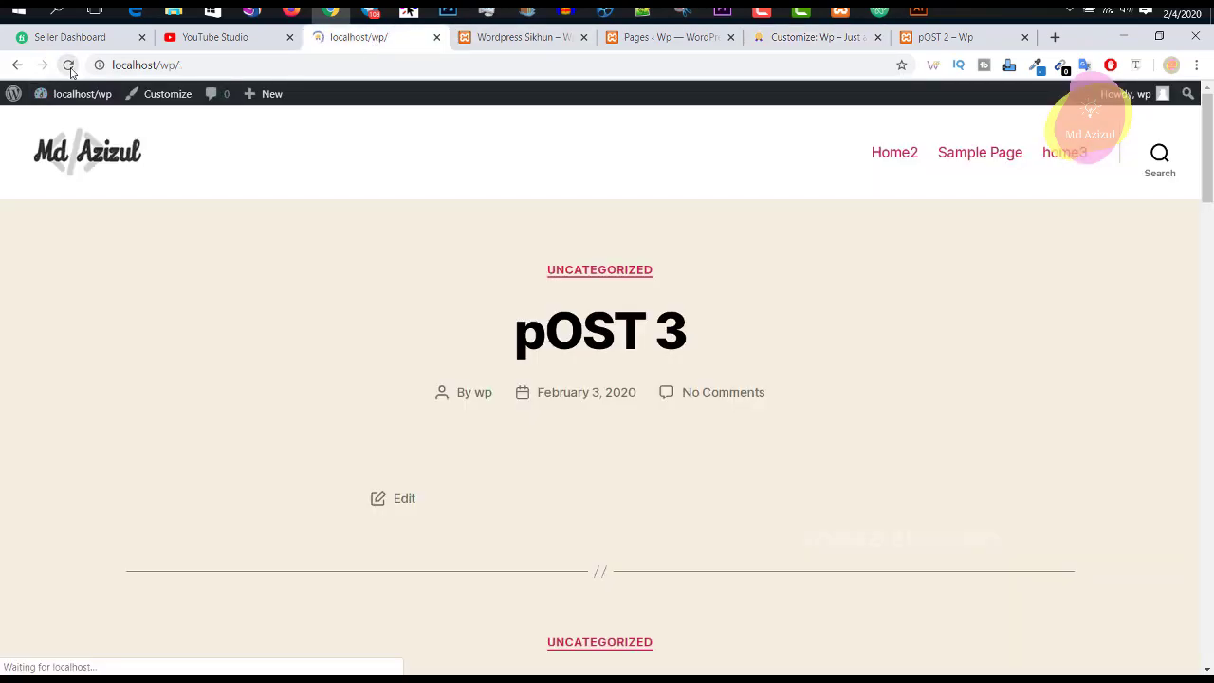
{"action": "scroll", "coordinate": [488, 258], "scroll_direction": "down", "scroll_amount": 15}
{"action": "scroll", "coordinate": [489, 258], "scroll_direction": "up", "scroll_amount": 10}
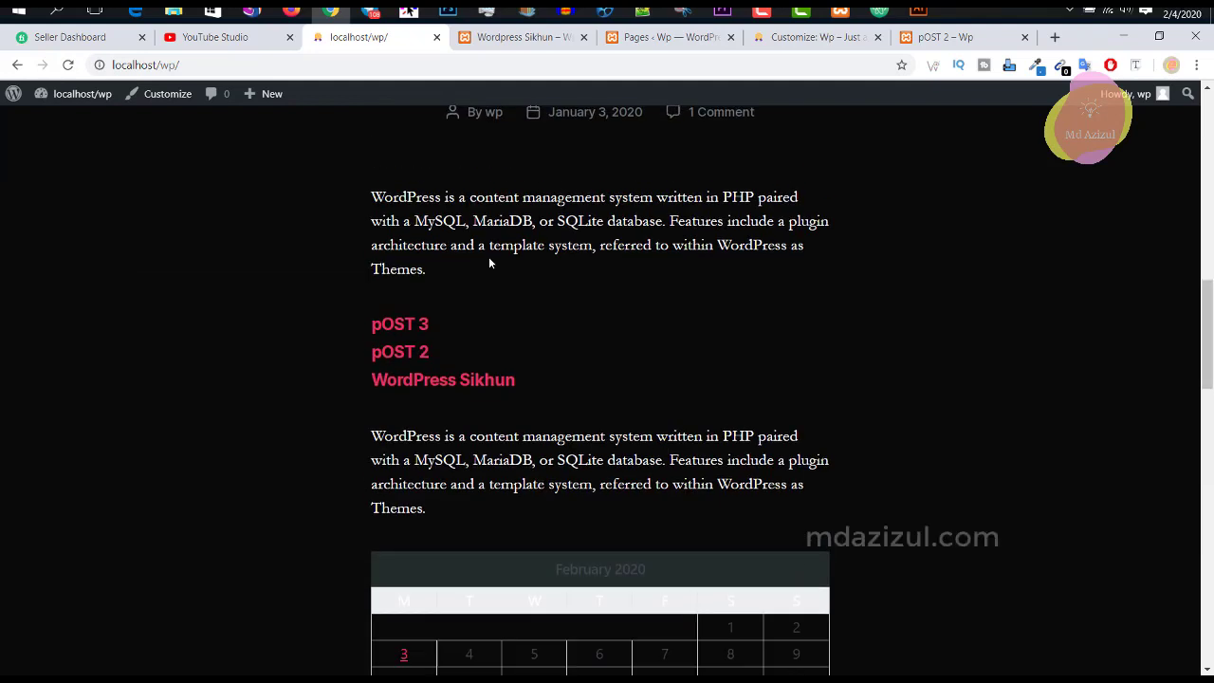
{"action": "left_click", "coordinate": [813, 37]}
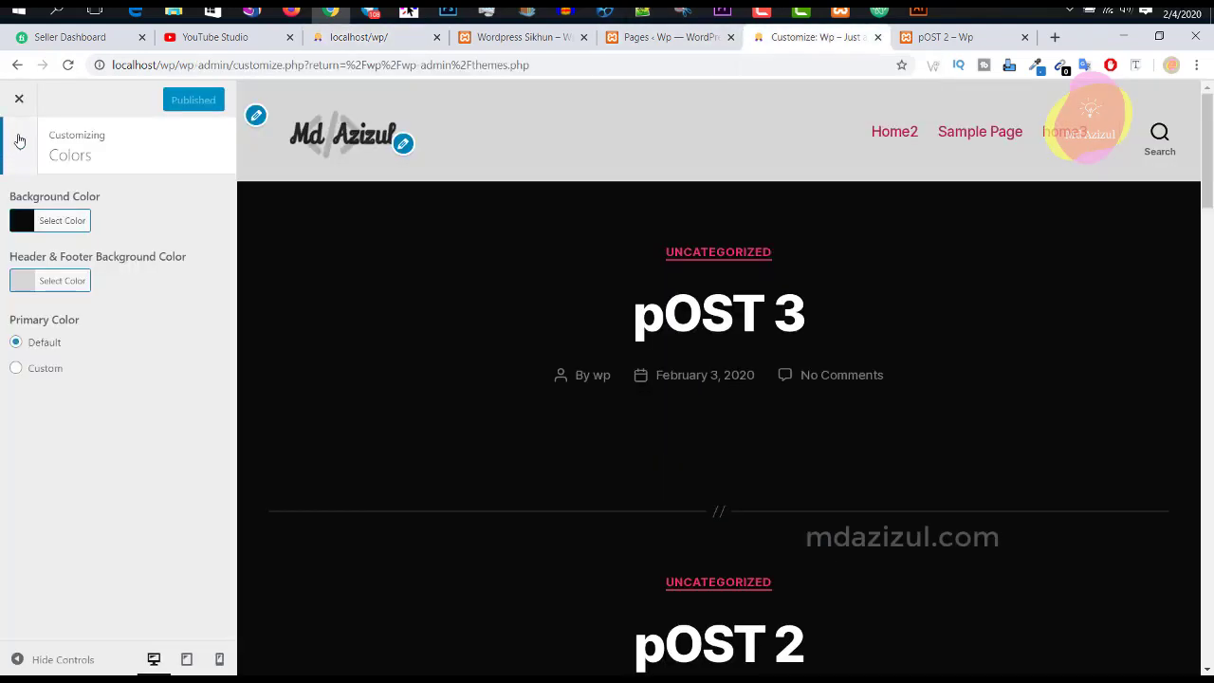
In Theme Options, turn the header search off and on again, and return to the Customizer's section list.
{"action": "left_click", "coordinate": [15, 144]}
{"action": "left_click", "coordinate": [102, 347]}
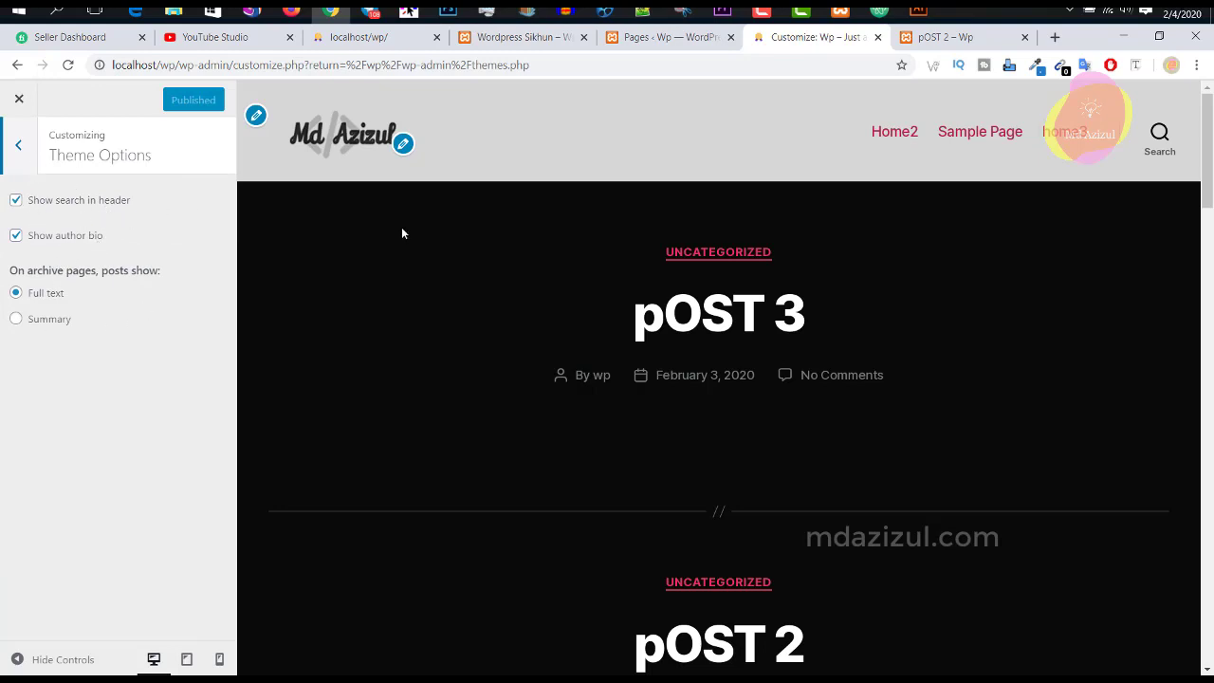
{"action": "left_click", "coordinate": [16, 200]}
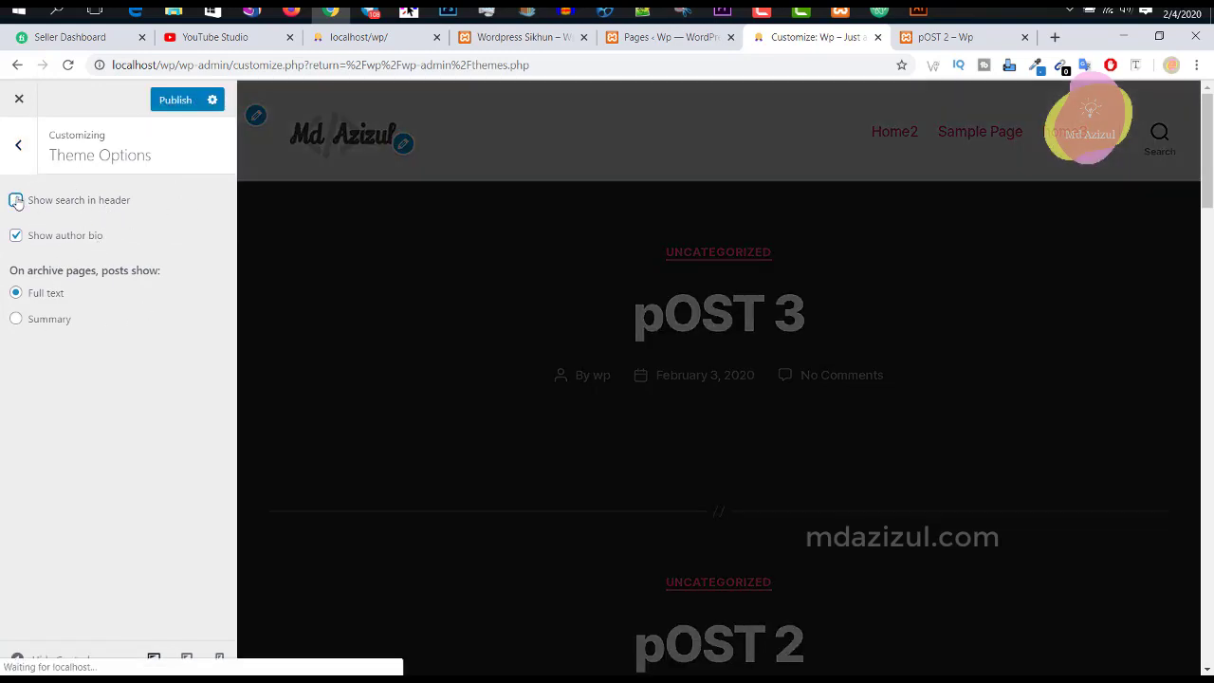
{"action": "left_click", "coordinate": [16, 200]}
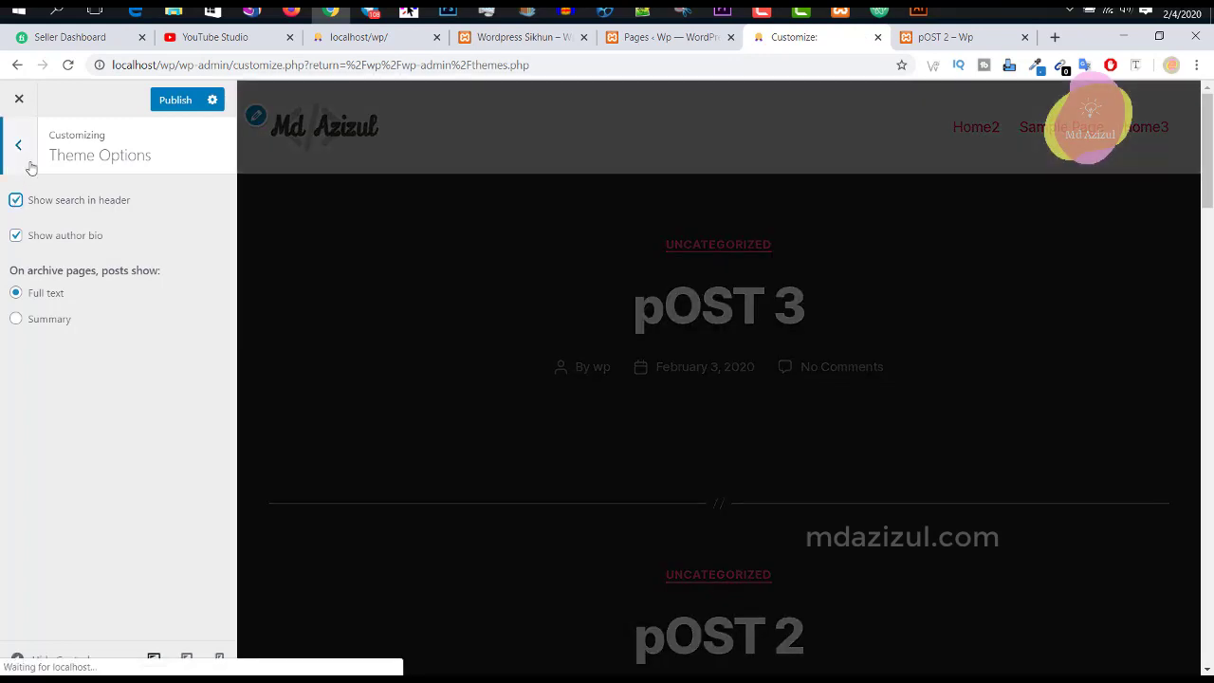
{"action": "left_click", "coordinate": [31, 165]}
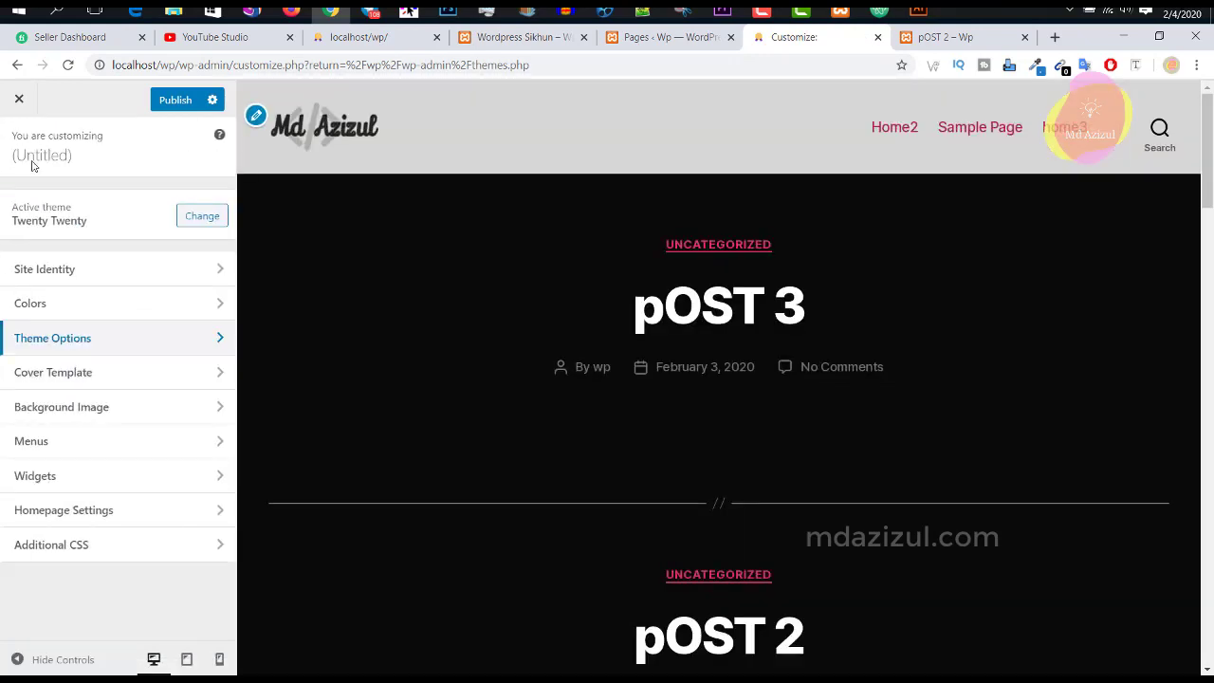
Set the Cover Template's overlay background color to green #2eb51c, check the site preview, and return to the section list.
{"action": "left_click", "coordinate": [96, 377]}
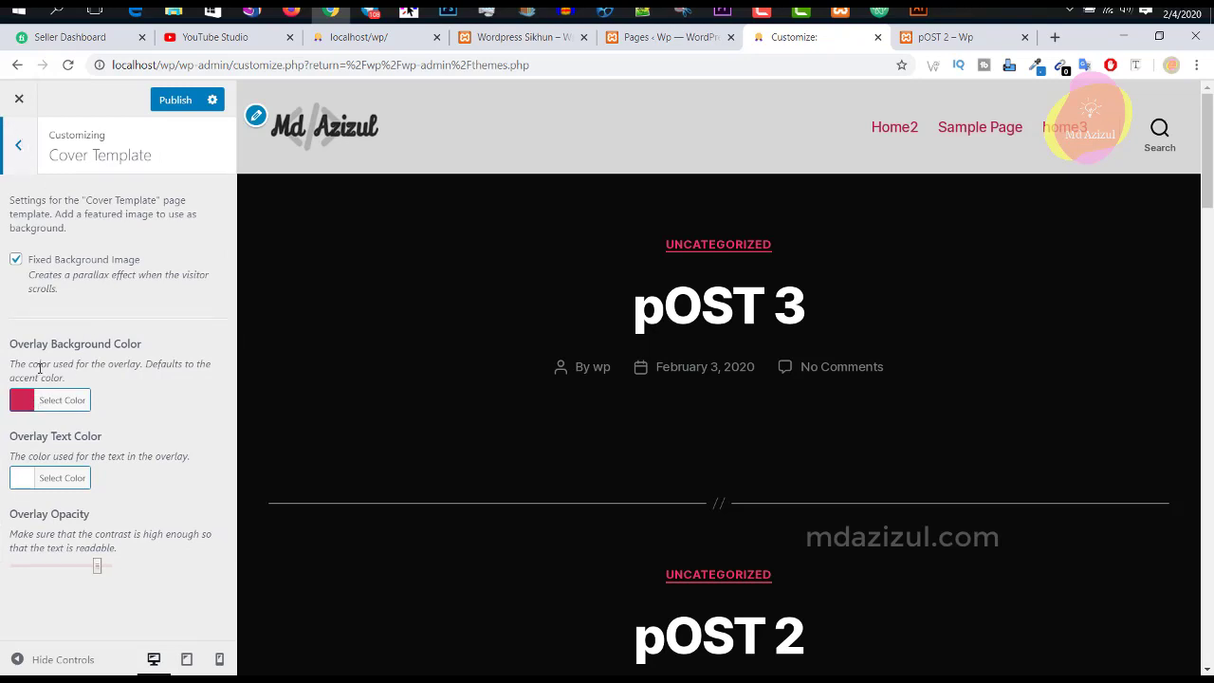
{"action": "left_click_drag", "start_coordinate": [24, 345], "coordinate": [142, 344]}
{"action": "left_click", "coordinate": [20, 401]}
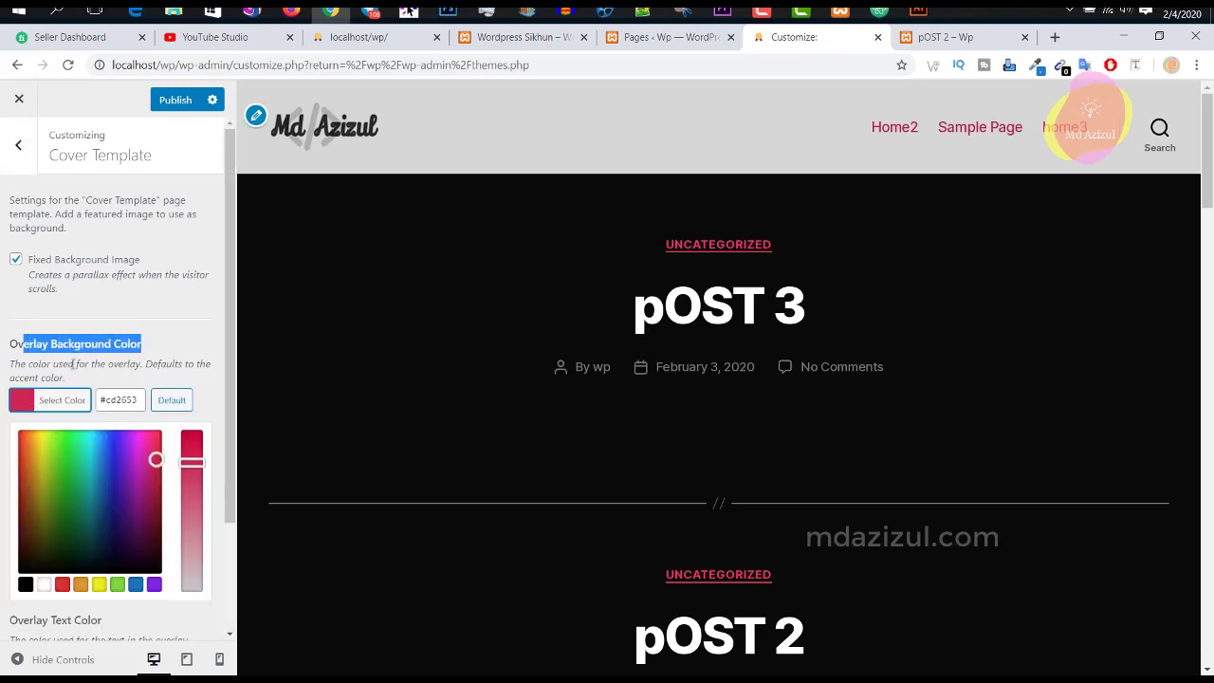
{"action": "left_click", "coordinate": [110, 462]}
{"action": "left_click_drag", "start_coordinate": [110, 461], "coordinate": [63, 471]}
{"action": "left_click", "coordinate": [63, 471]}
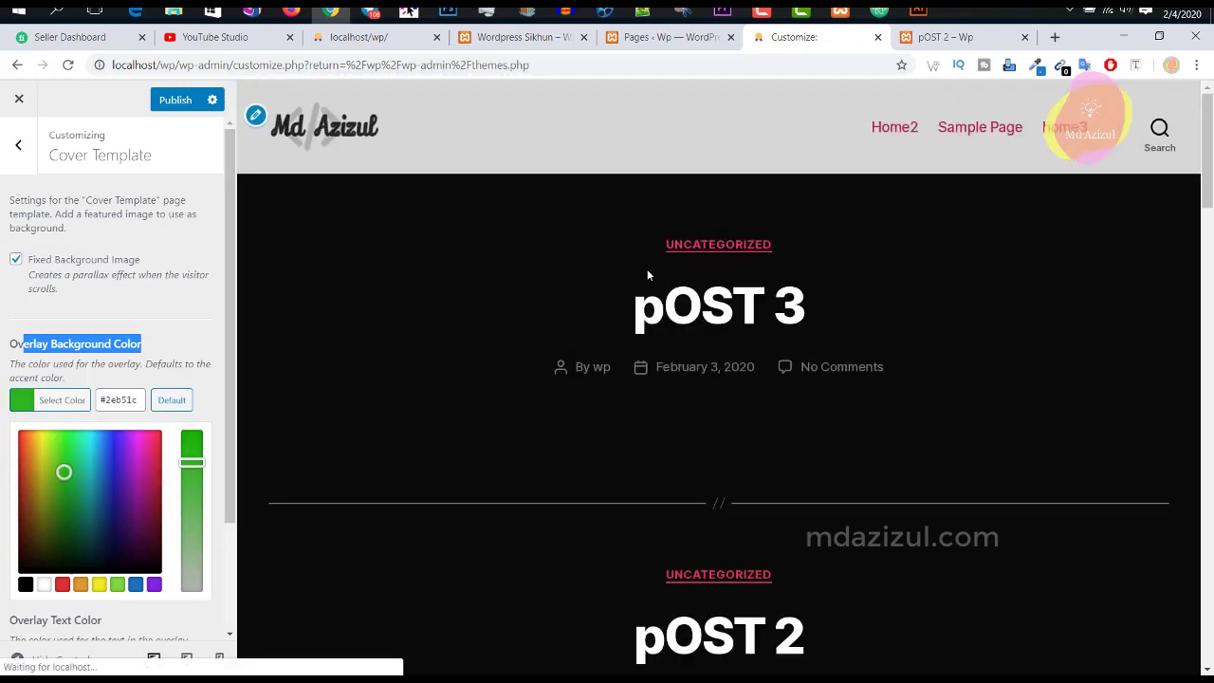
{"action": "scroll", "coordinate": [677, 349], "scroll_direction": "down", "scroll_amount": 20}
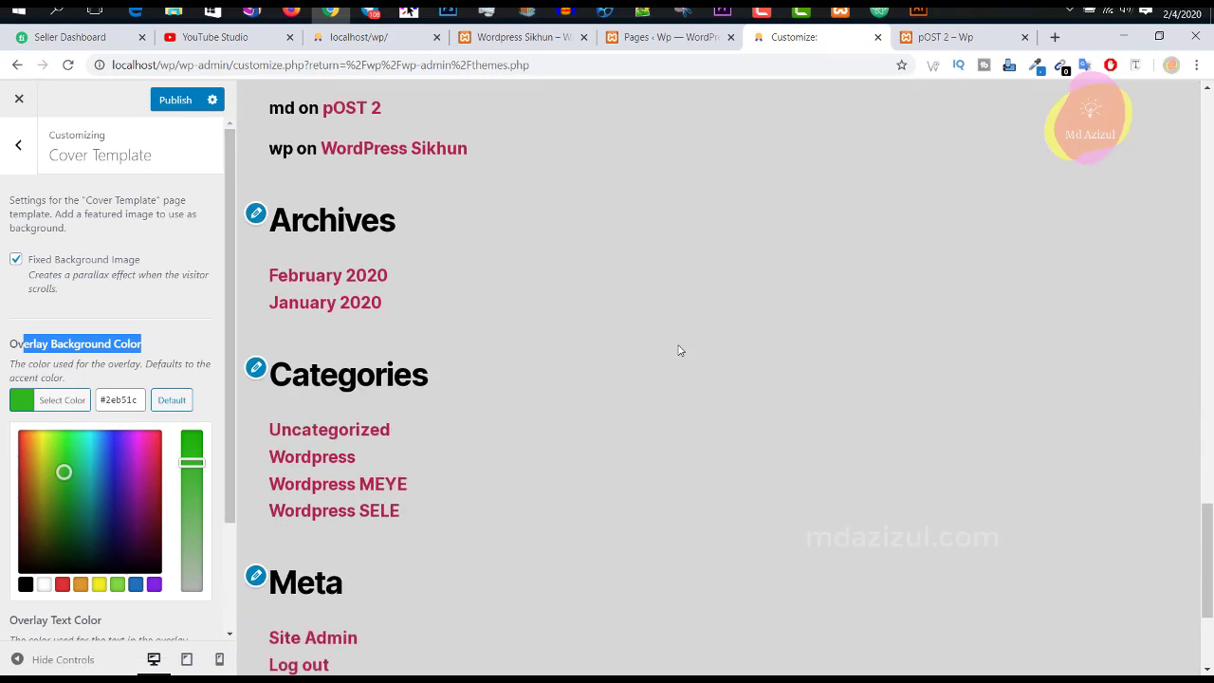
{"action": "scroll", "coordinate": [678, 349], "scroll_direction": "up", "scroll_amount": 6}
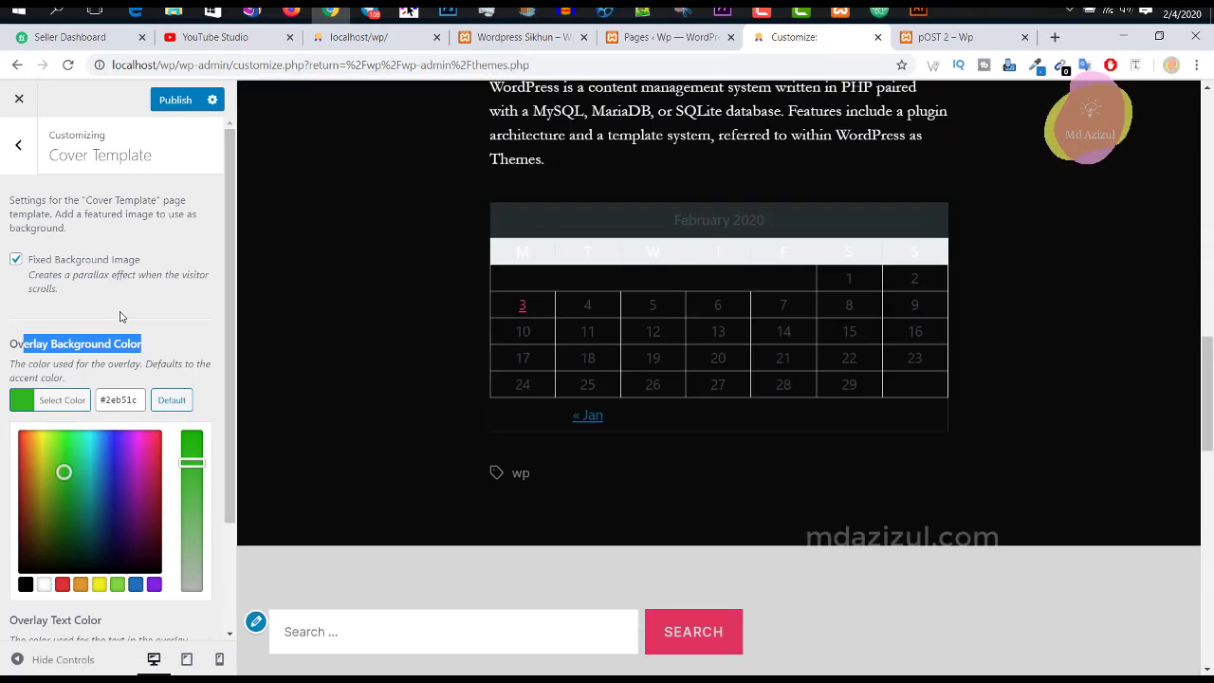
{"action": "left_click", "coordinate": [141, 363]}
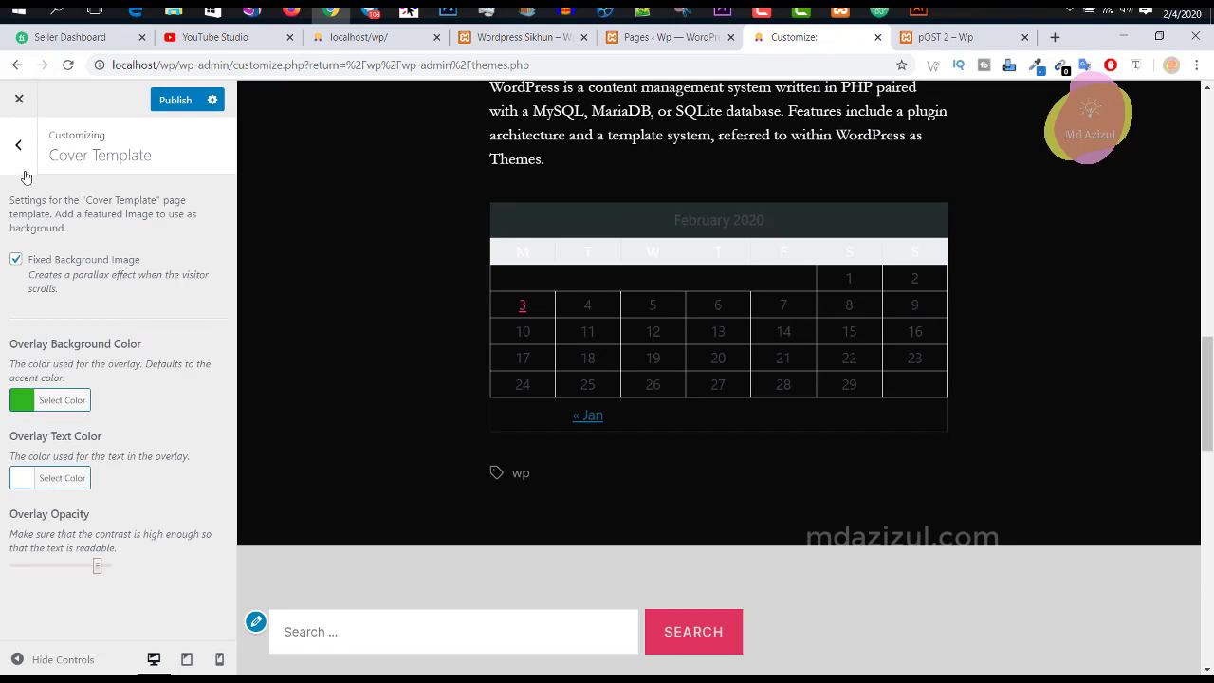
{"action": "left_click", "coordinate": [25, 161]}
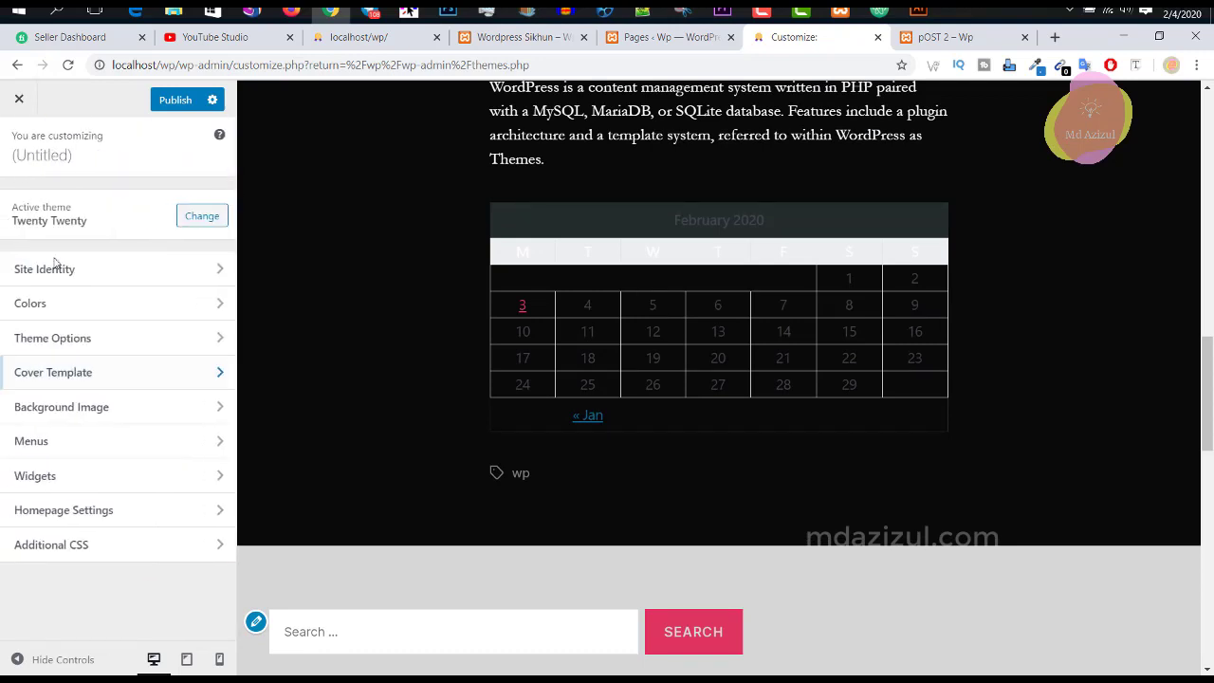
Choose mqdefault.jpg from the media library as the background image, and try the top and center image positions.
{"action": "left_click", "coordinate": [64, 407]}
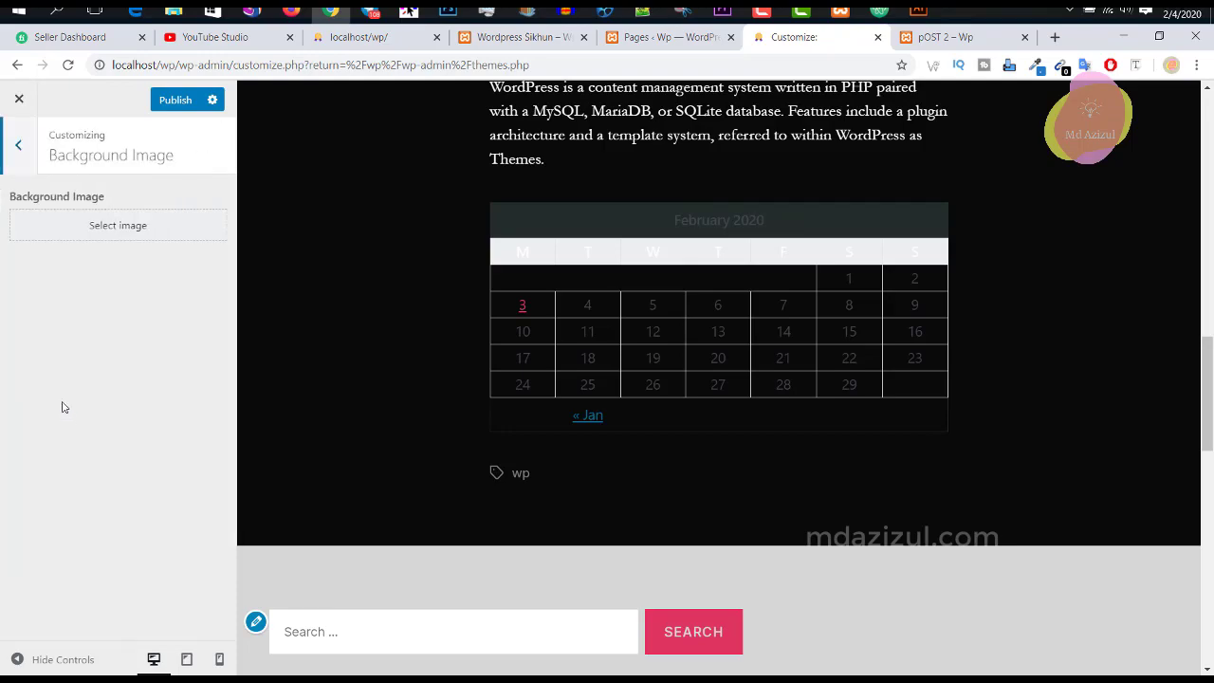
{"action": "left_click", "coordinate": [126, 223]}
{"action": "left_click", "coordinate": [445, 300]}
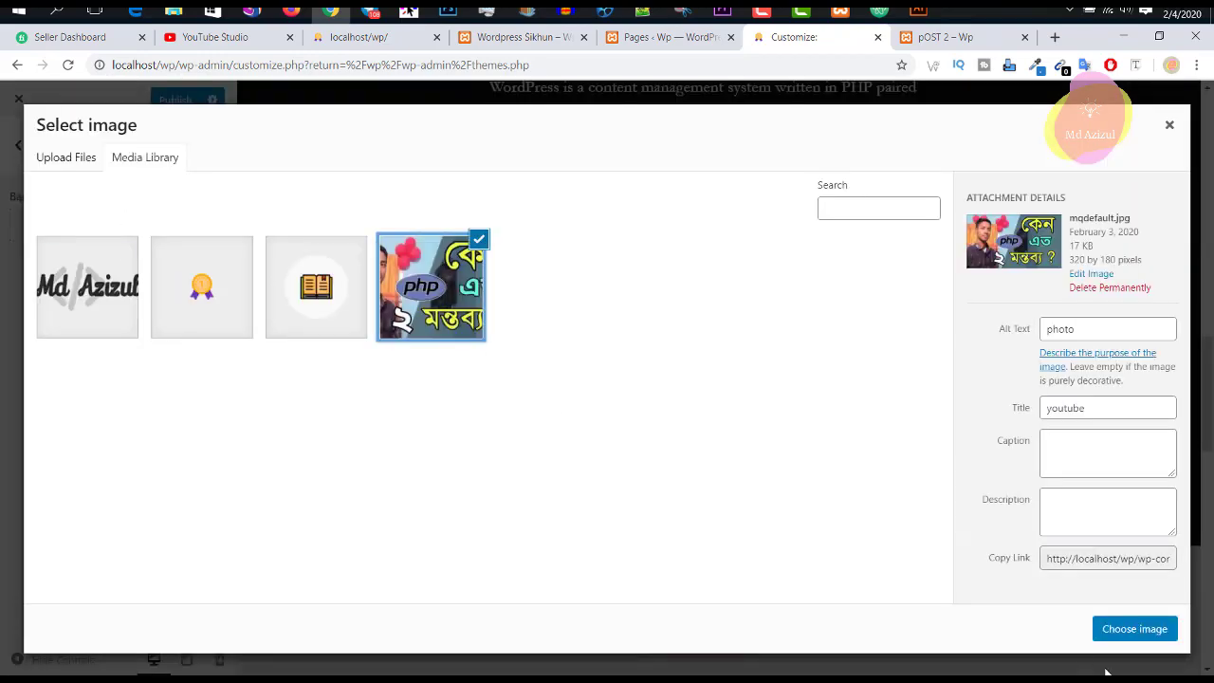
{"action": "left_click", "coordinate": [1134, 627]}
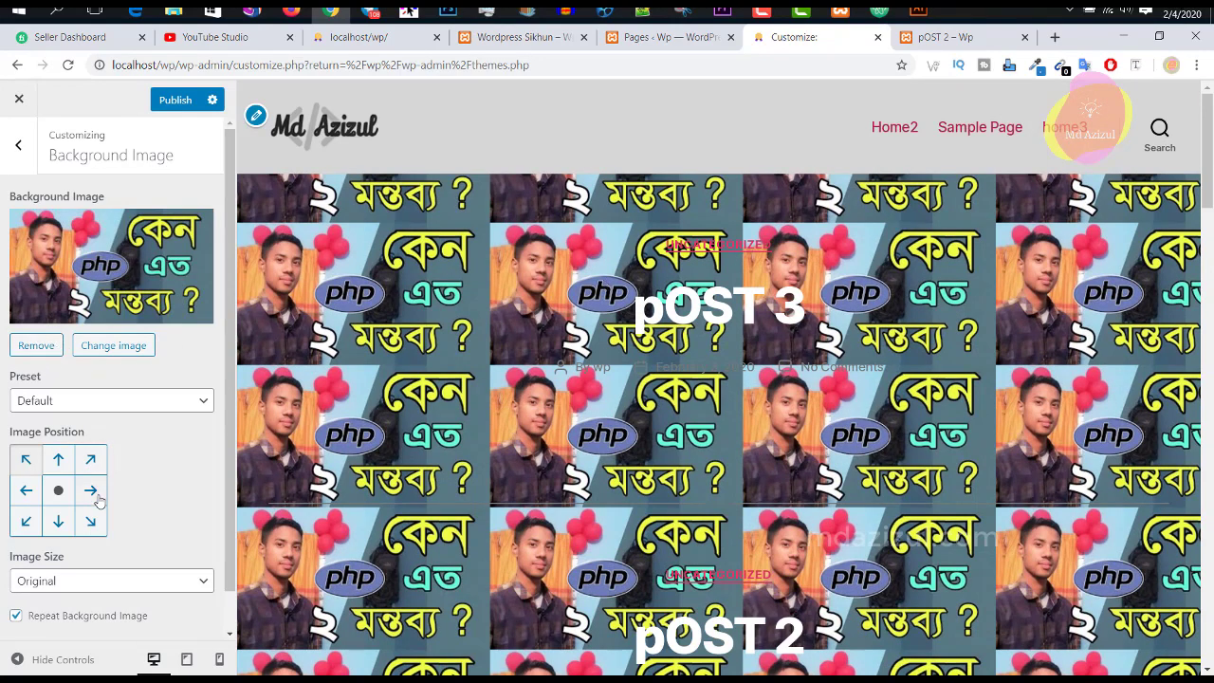
{"action": "left_click", "coordinate": [57, 459]}
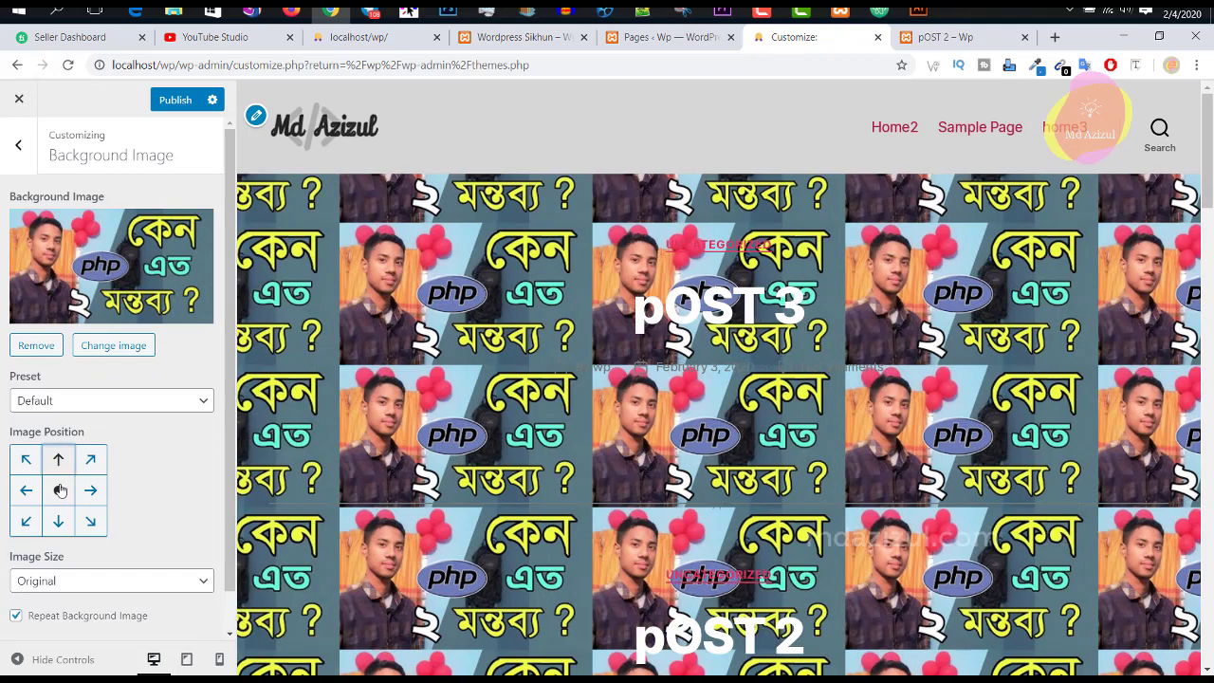
{"action": "left_click", "coordinate": [59, 489]}
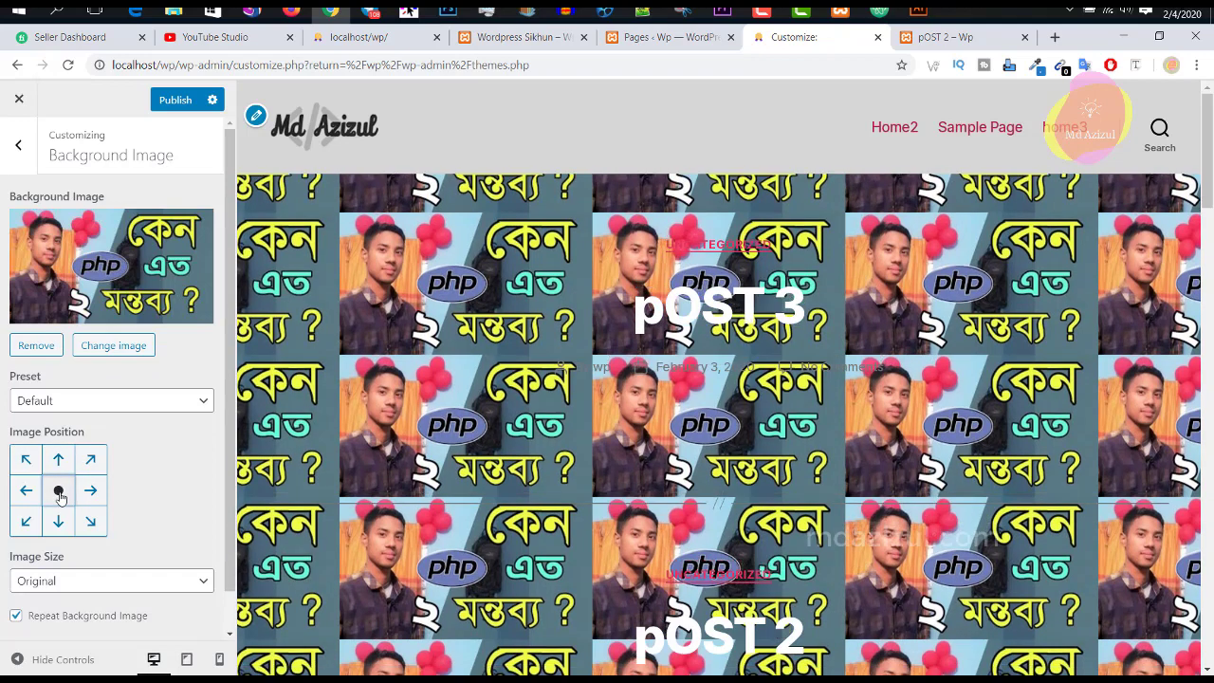
Turn off Repeat Background Image and check the single background image in the site preview.
{"action": "scroll", "coordinate": [82, 504], "scroll_direction": "down", "scroll_amount": 1}
{"action": "left_click", "coordinate": [68, 575]}
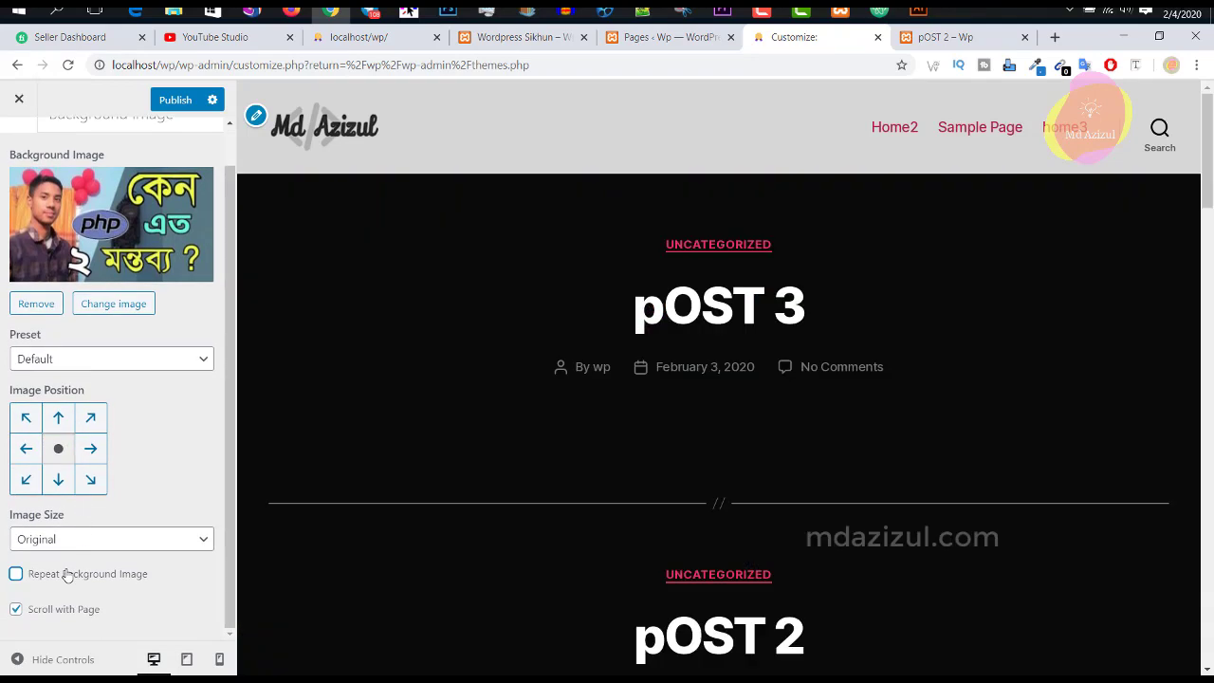
{"action": "left_click", "coordinate": [39, 579]}
{"action": "left_click", "coordinate": [39, 579]}
{"action": "scroll", "coordinate": [650, 503], "scroll_direction": "down", "scroll_amount": 10}
{"action": "scroll", "coordinate": [650, 503], "scroll_direction": "up", "scroll_amount": 4}
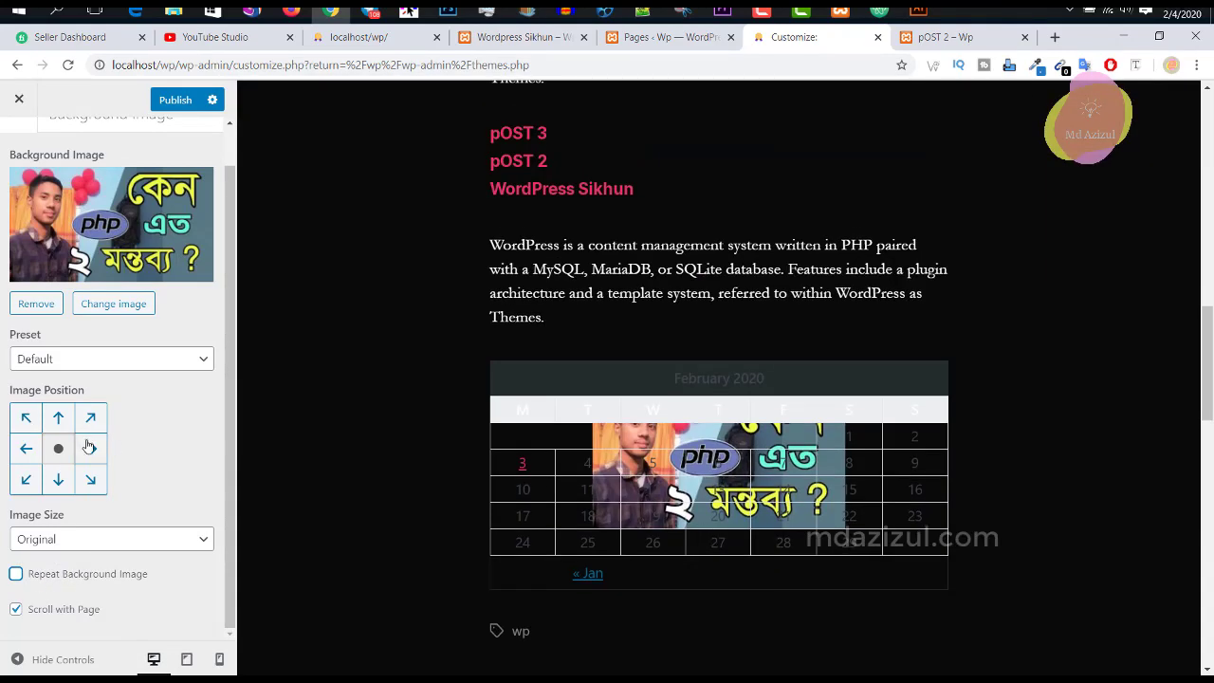
Turn off Scroll with Page for the background image, check it in the preview, and remove the image.
{"action": "left_click", "coordinate": [62, 608]}
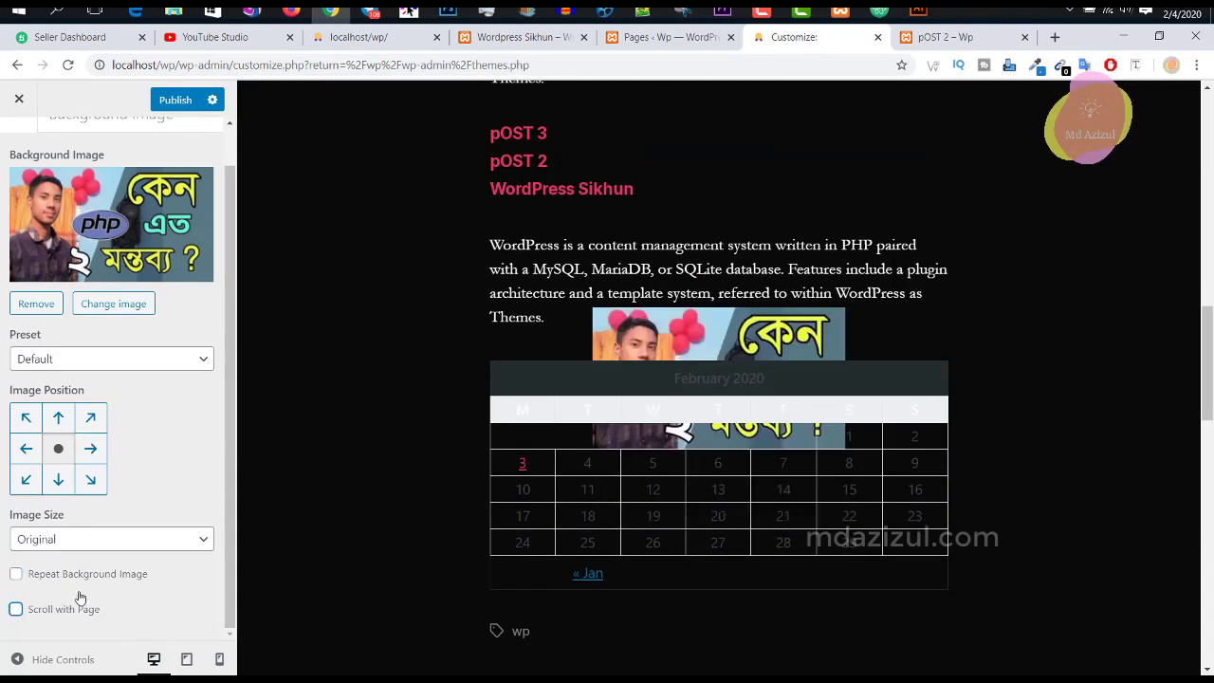
{"action": "scroll", "coordinate": [566, 325], "scroll_direction": "up", "scroll_amount": 3}
{"action": "scroll", "coordinate": [566, 333], "scroll_direction": "down", "scroll_amount": 5}
{"action": "scroll", "coordinate": [567, 332], "scroll_direction": "up", "scroll_amount": 10}
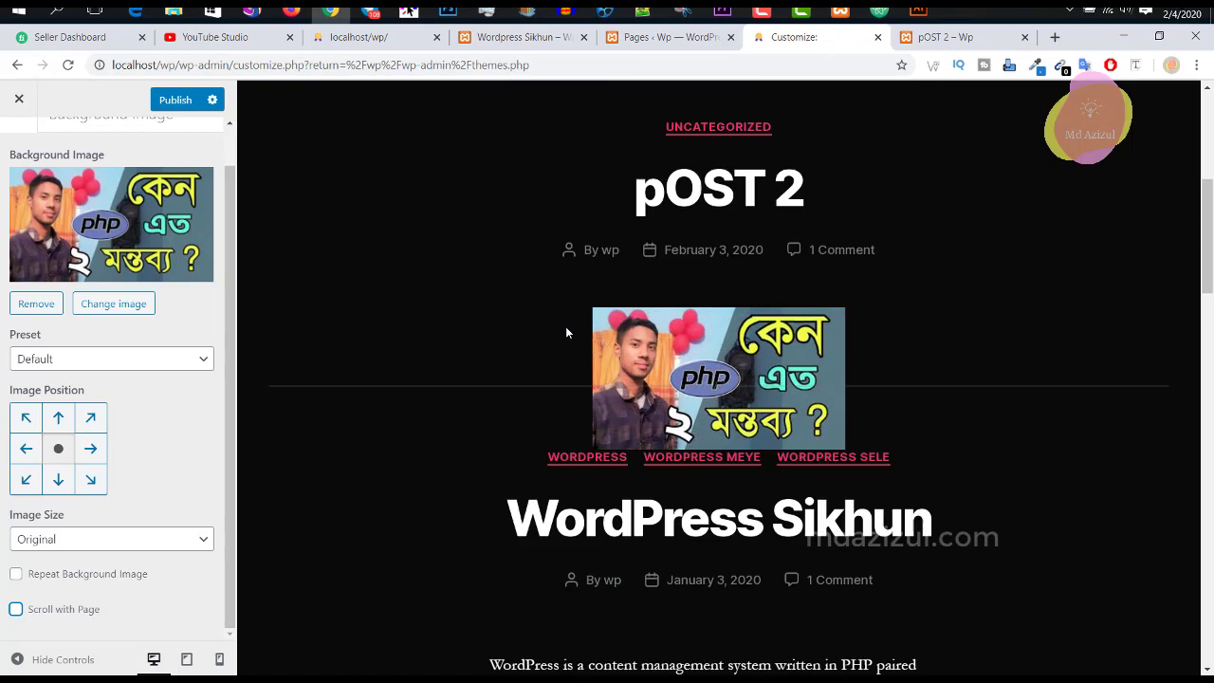
{"action": "scroll", "coordinate": [566, 333], "scroll_direction": "down", "scroll_amount": 4}
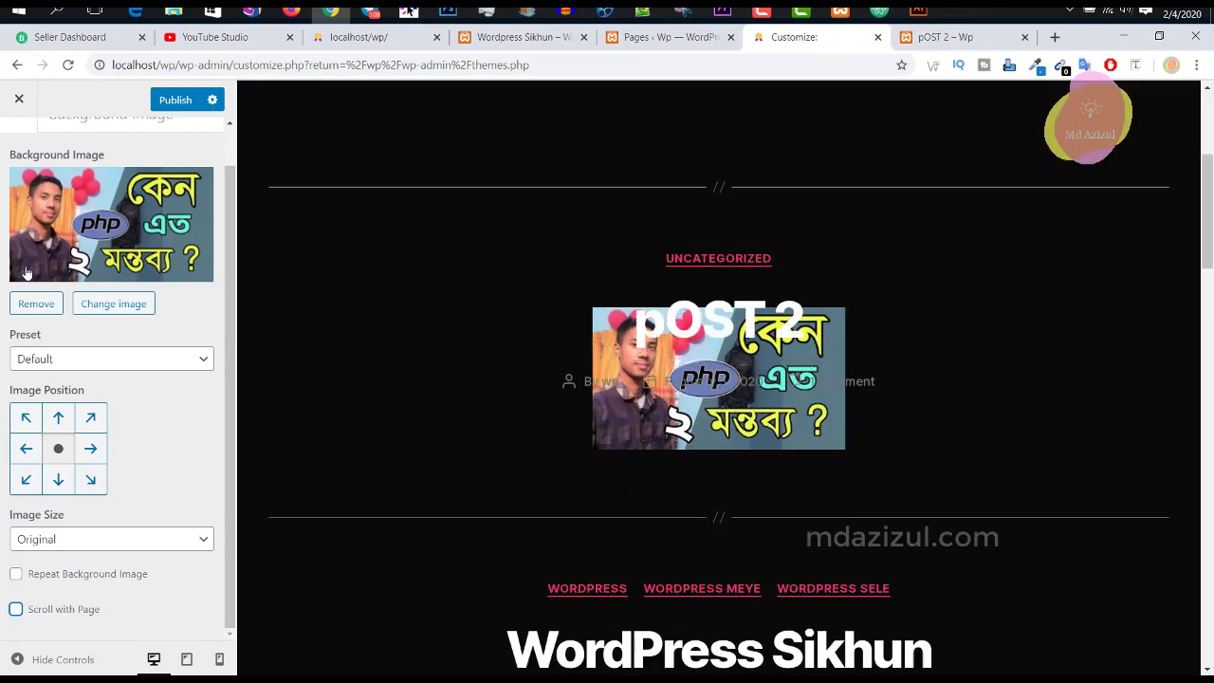
{"action": "left_click", "coordinate": [38, 313]}
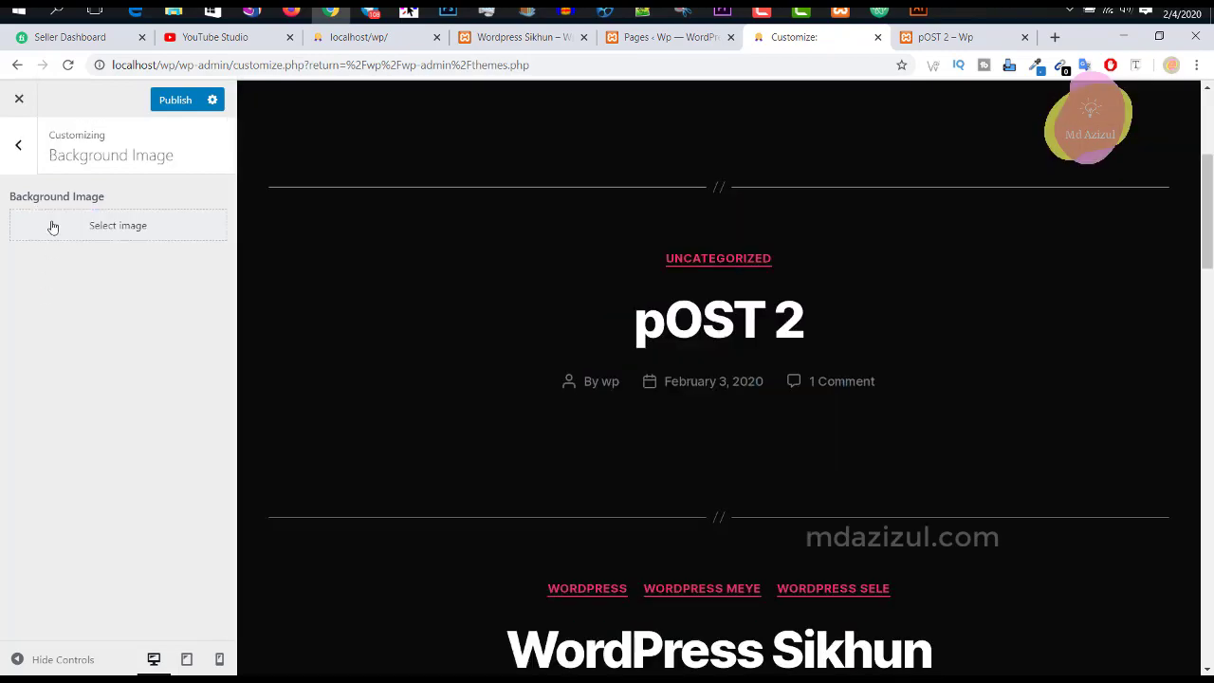
{"action": "left_click", "coordinate": [28, 152]}
Look at the Customizer's Menus and Widgets sections, and return to the section list.
{"action": "left_click", "coordinate": [90, 442]}
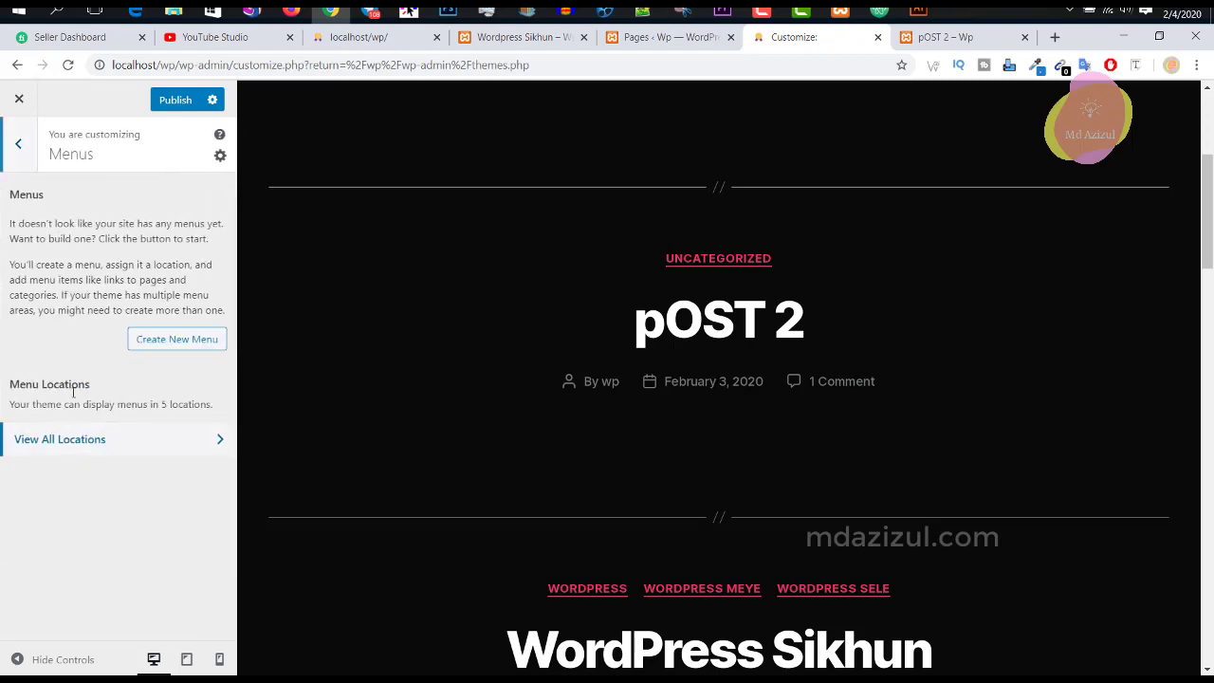
{"action": "left_click", "coordinate": [18, 143]}
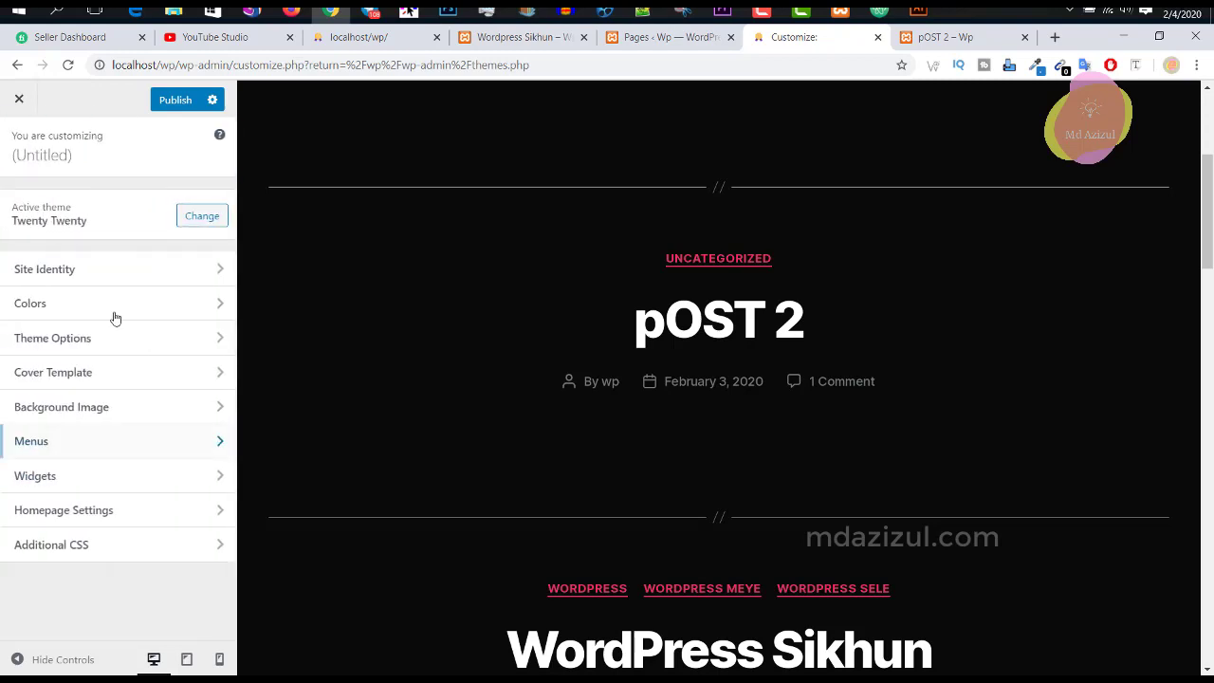
{"action": "left_click", "coordinate": [100, 477]}
{"action": "left_click", "coordinate": [18, 145]}
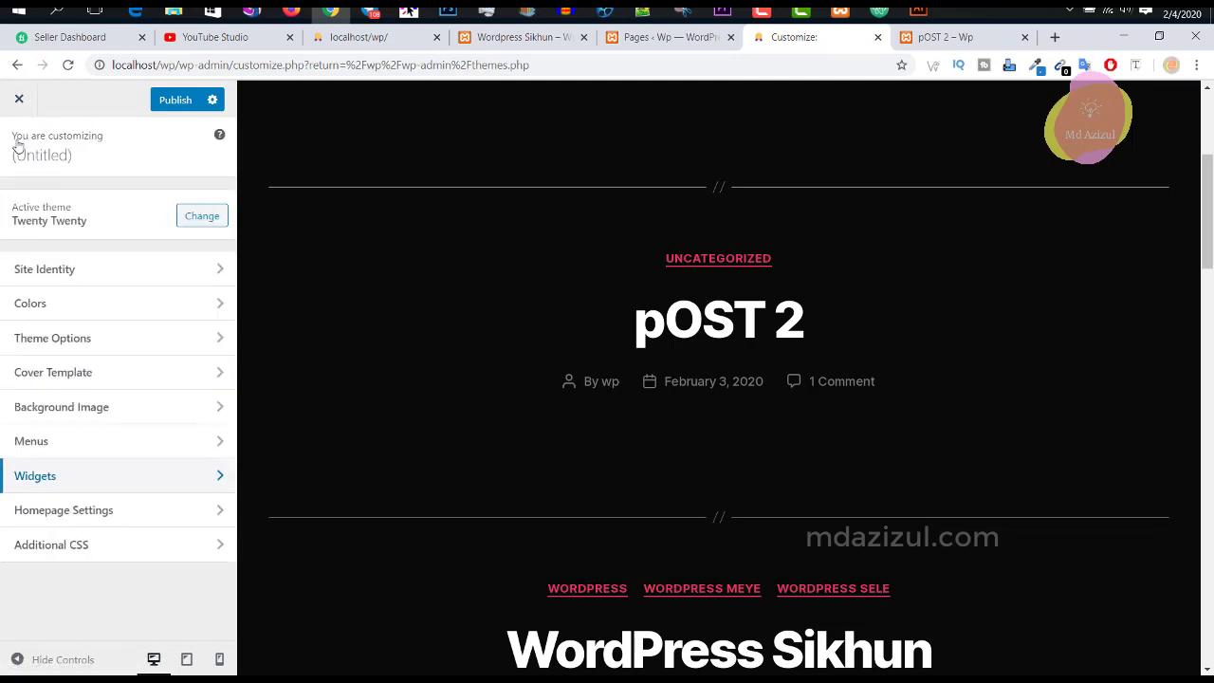
Open the Widgets section and examine the footer widgets in the site preview.
{"action": "left_click", "coordinate": [139, 482]}
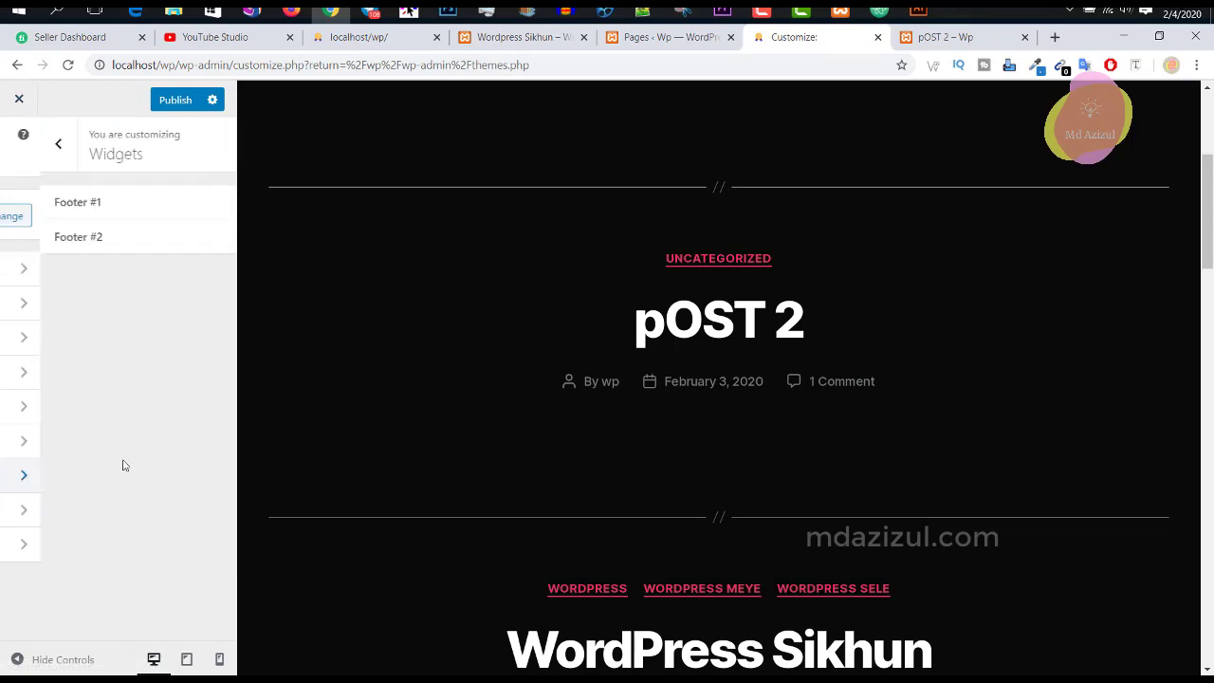
{"action": "scroll", "coordinate": [719, 528], "scroll_direction": "down", "scroll_amount": 20}
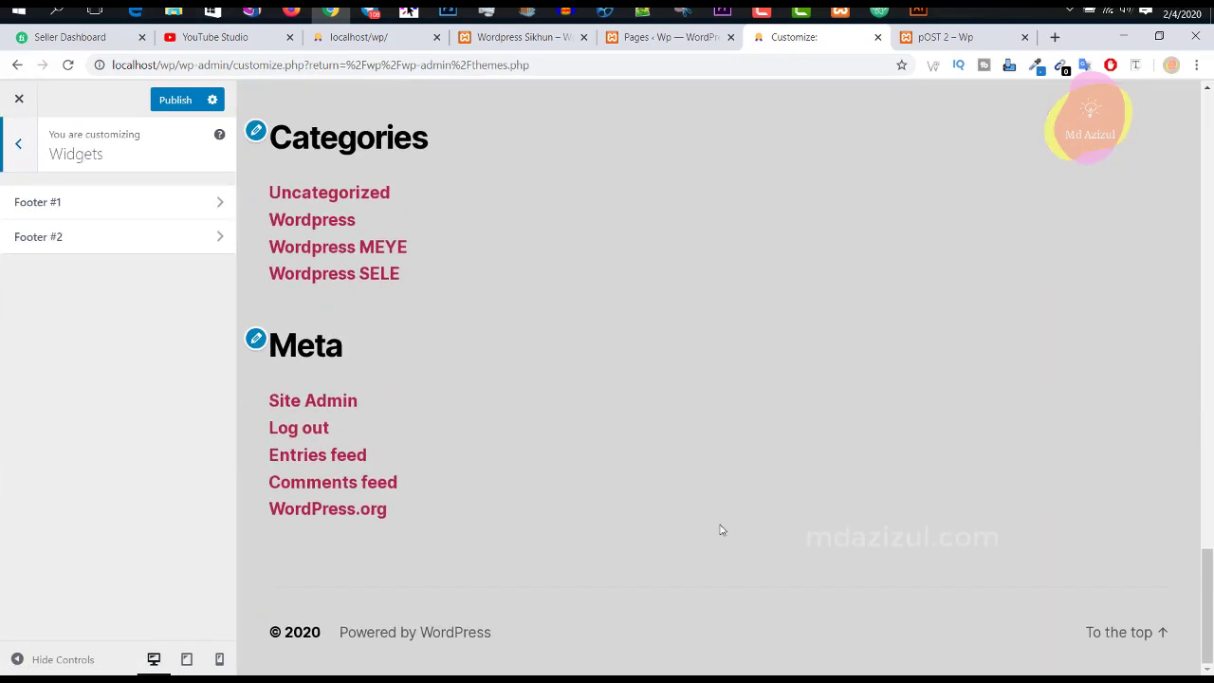
{"action": "scroll", "coordinate": [721, 529], "scroll_direction": "up", "scroll_amount": 4}
{"action": "scroll", "coordinate": [308, 227], "scroll_direction": "up", "scroll_amount": 4}
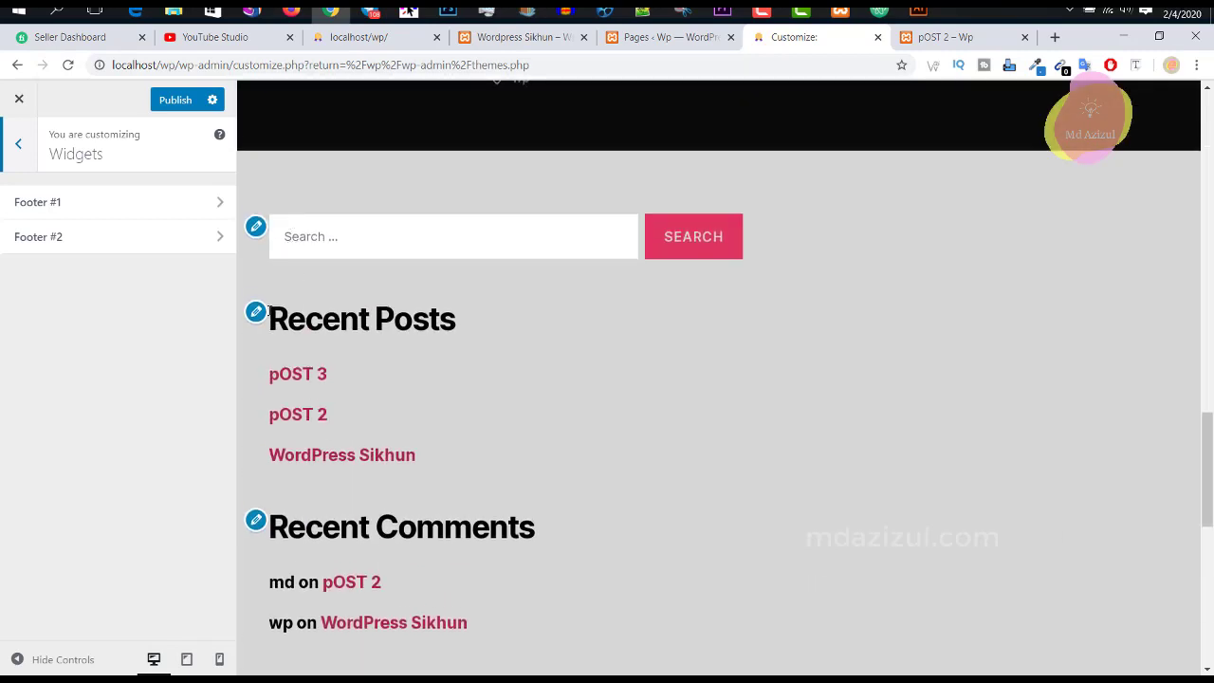
{"action": "scroll", "coordinate": [465, 512], "scroll_direction": "down", "scroll_amount": 8}
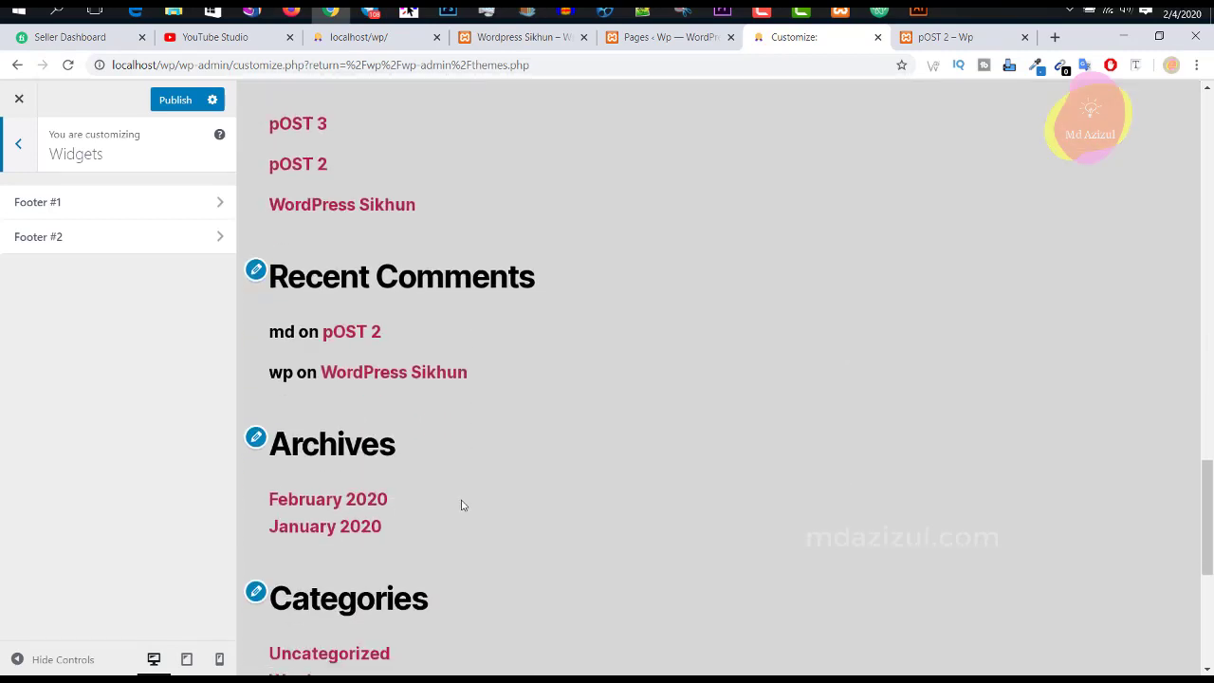
Look at the Footer #1 and Footer #2 widget areas, and add an Archives widget to Footer #2.
{"action": "left_click", "coordinate": [132, 213]}
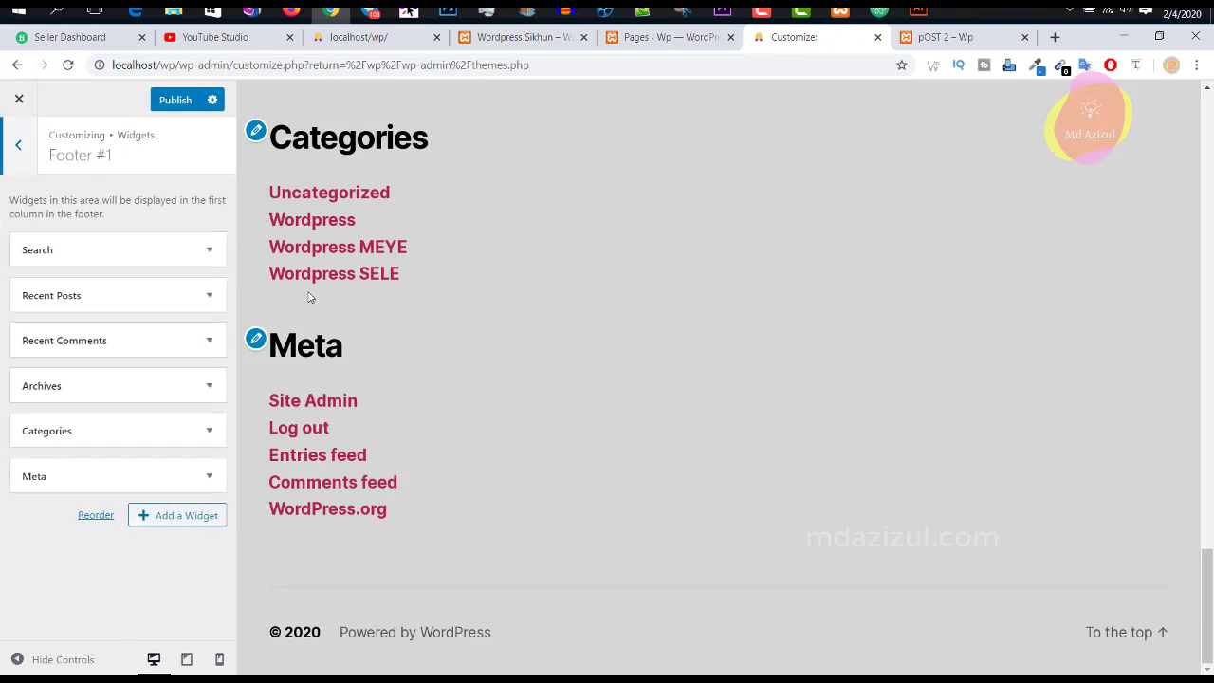
{"action": "left_click", "coordinate": [21, 152]}
{"action": "left_click", "coordinate": [119, 246]}
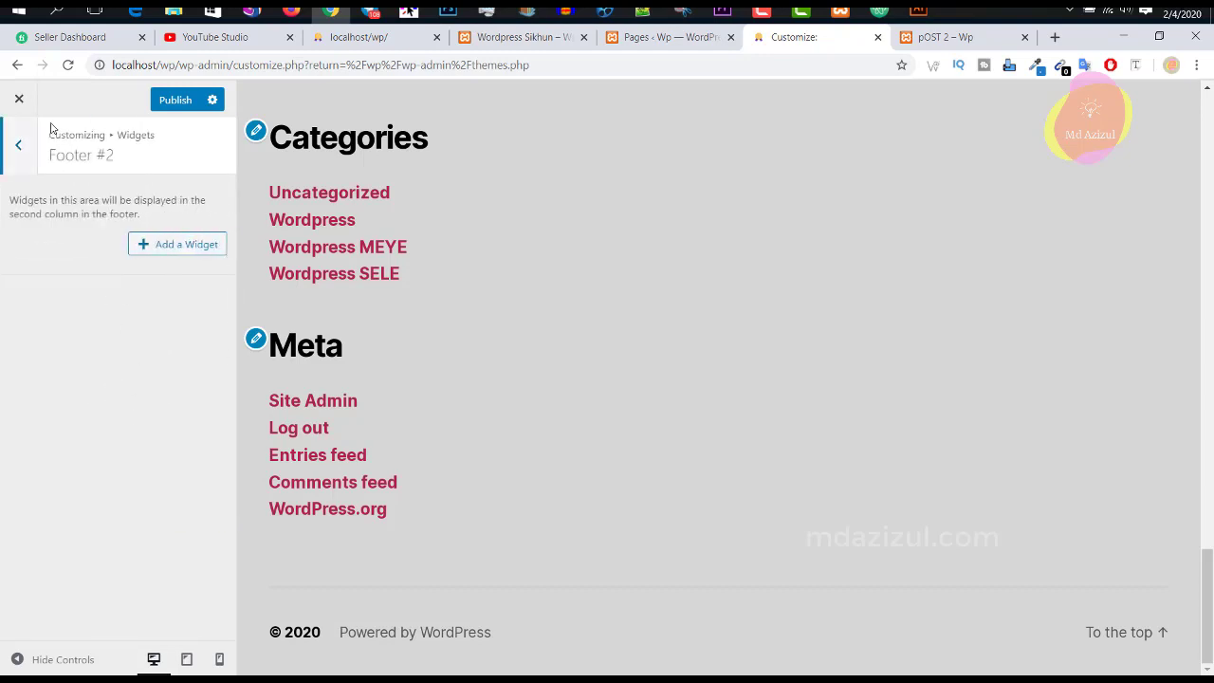
{"action": "left_click", "coordinate": [19, 147]}
{"action": "left_click", "coordinate": [177, 236]}
{"action": "left_click", "coordinate": [174, 244]}
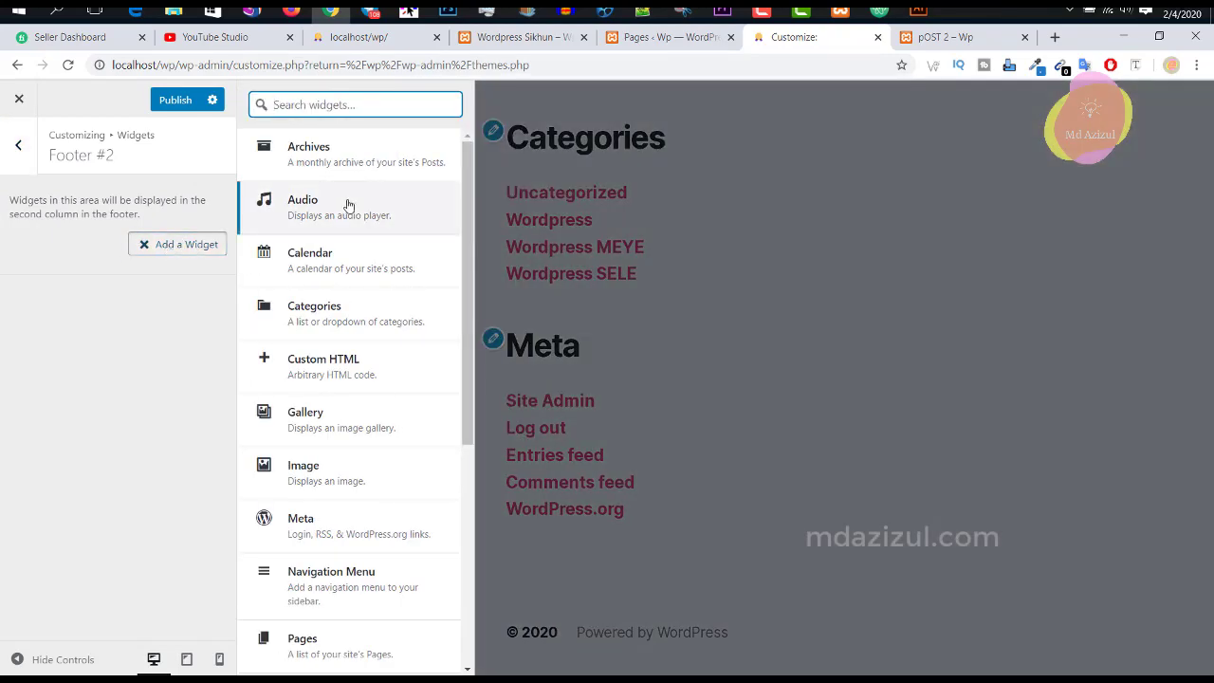
{"action": "left_click", "coordinate": [341, 163]}
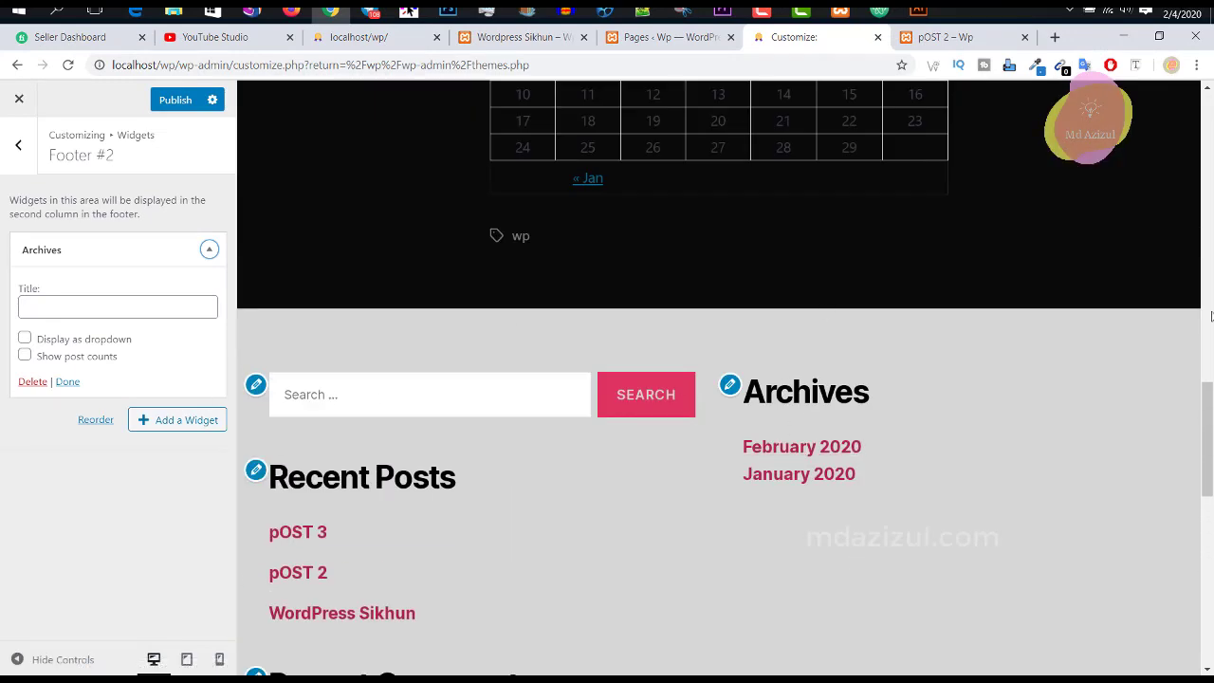
Remove the Search, Recent Comments, Categories, Archives and Meta widgets from Footer #1.
{"action": "left_click", "coordinate": [19, 147]}
{"action": "left_click", "coordinate": [110, 254]}
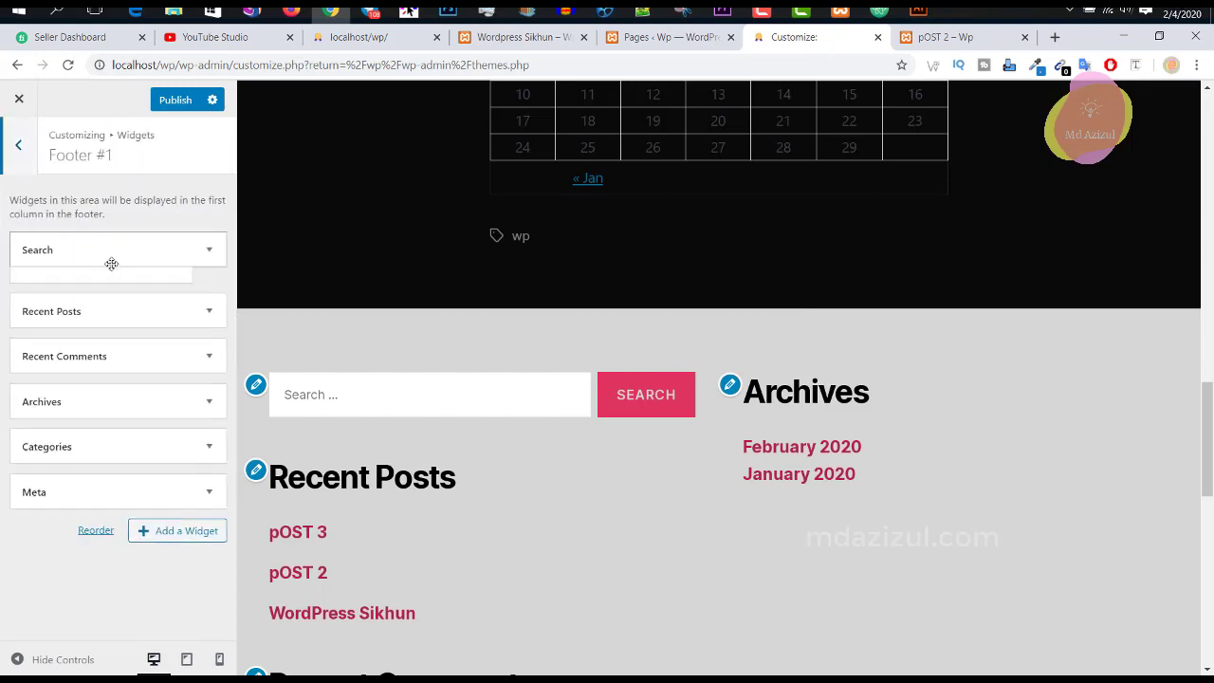
{"action": "left_click", "coordinate": [47, 338]}
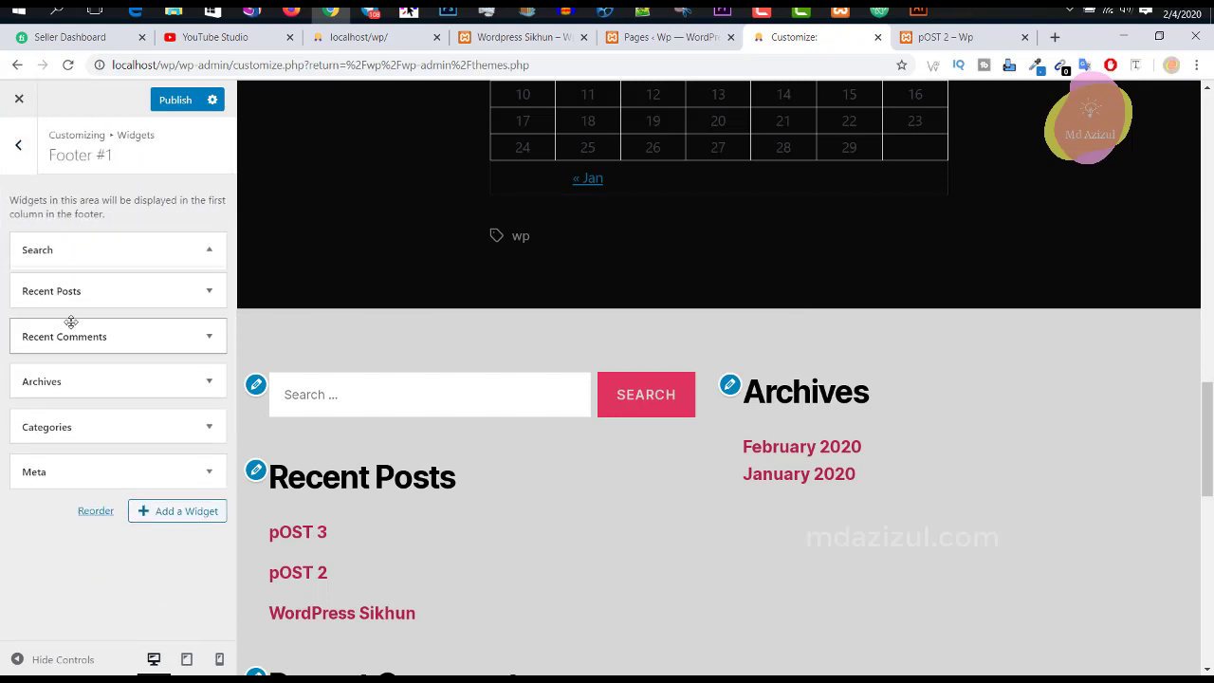
{"action": "left_click", "coordinate": [101, 282]}
{"action": "left_click", "coordinate": [35, 433]}
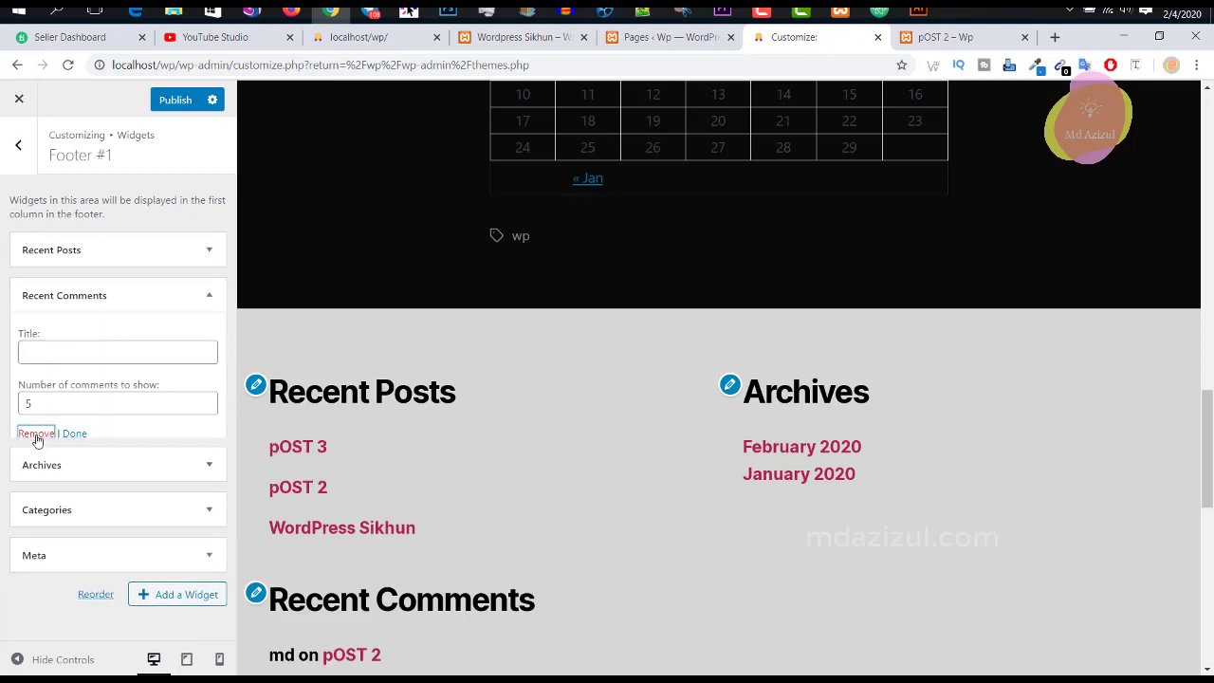
{"action": "left_click", "coordinate": [92, 339]}
{"action": "left_click", "coordinate": [46, 492]}
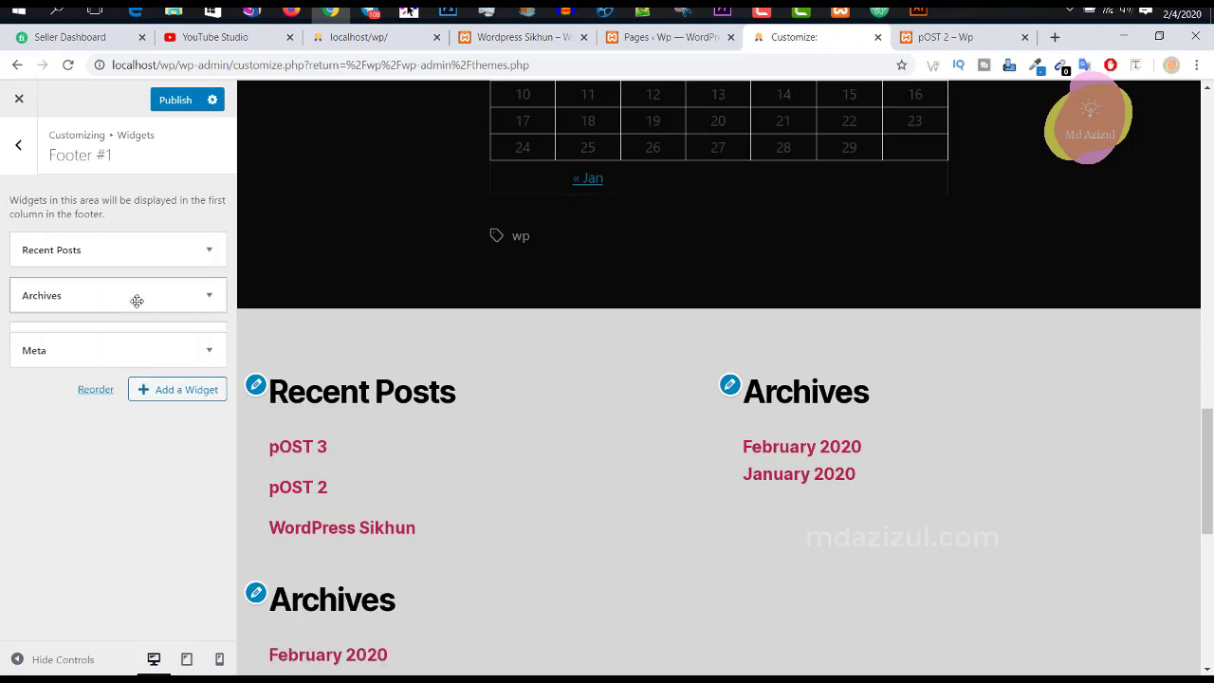
{"action": "left_click", "coordinate": [135, 295]}
{"action": "left_click", "coordinate": [46, 427]}
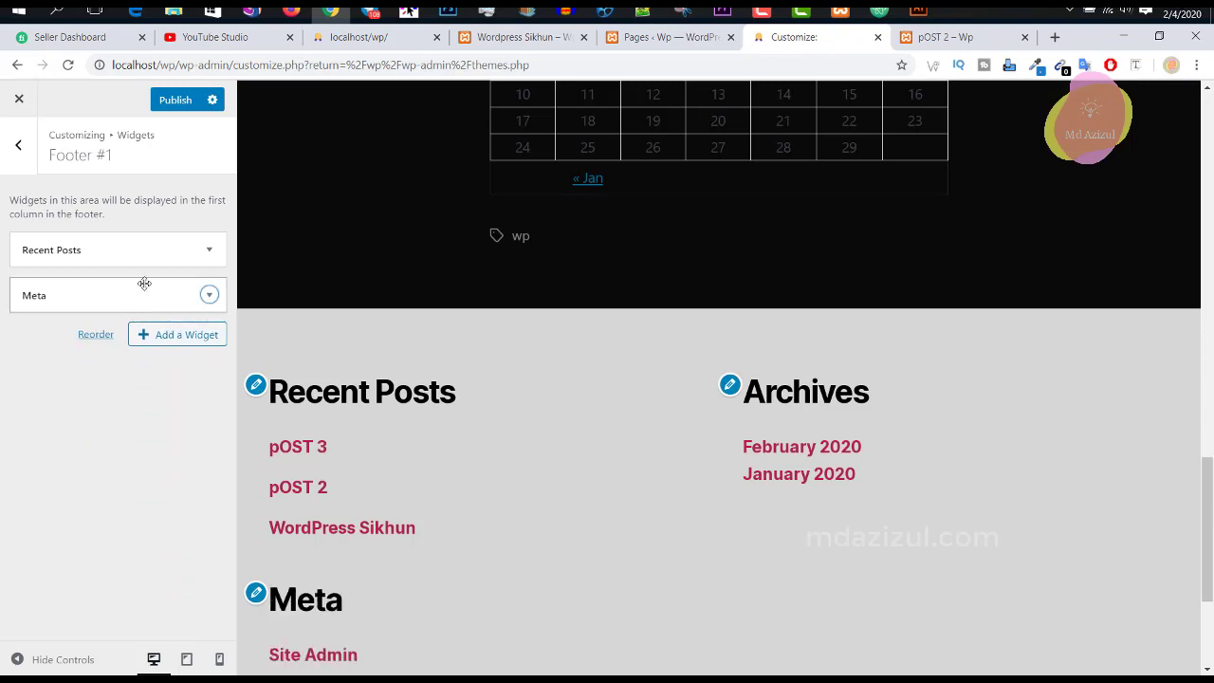
{"action": "left_click", "coordinate": [133, 289]}
{"action": "left_click", "coordinate": [47, 383]}
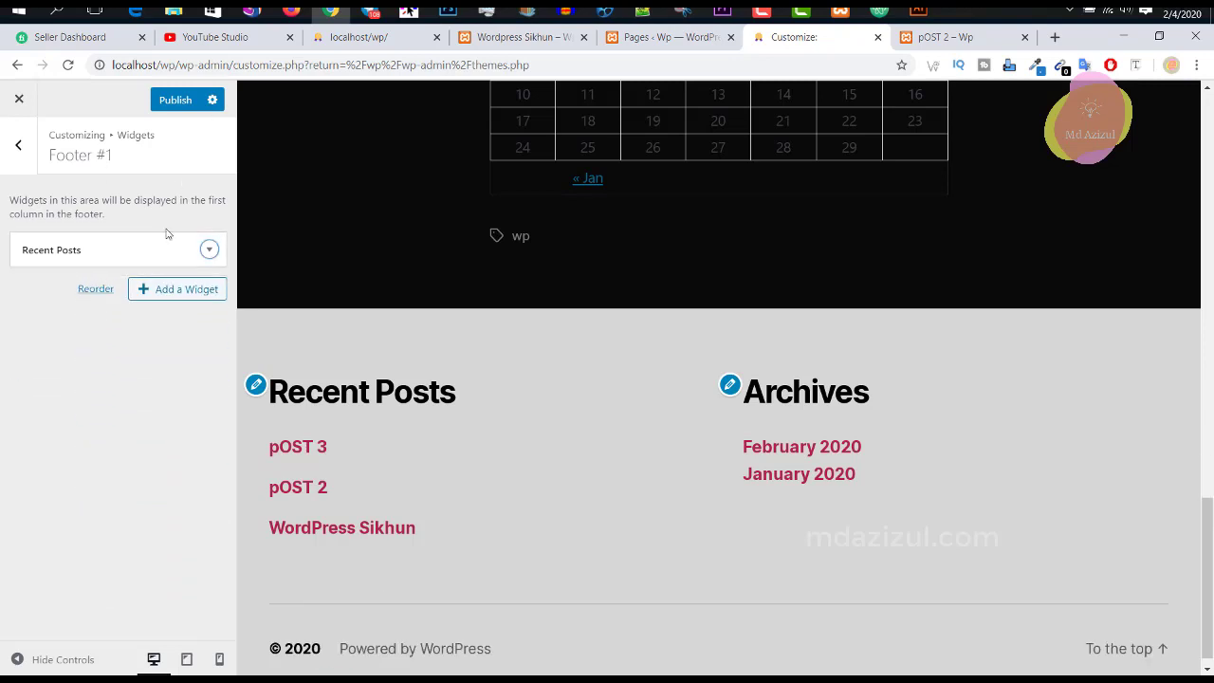
Publish the footer widget changes and return to the Customizer's main section list.
{"action": "left_click", "coordinate": [111, 254]}
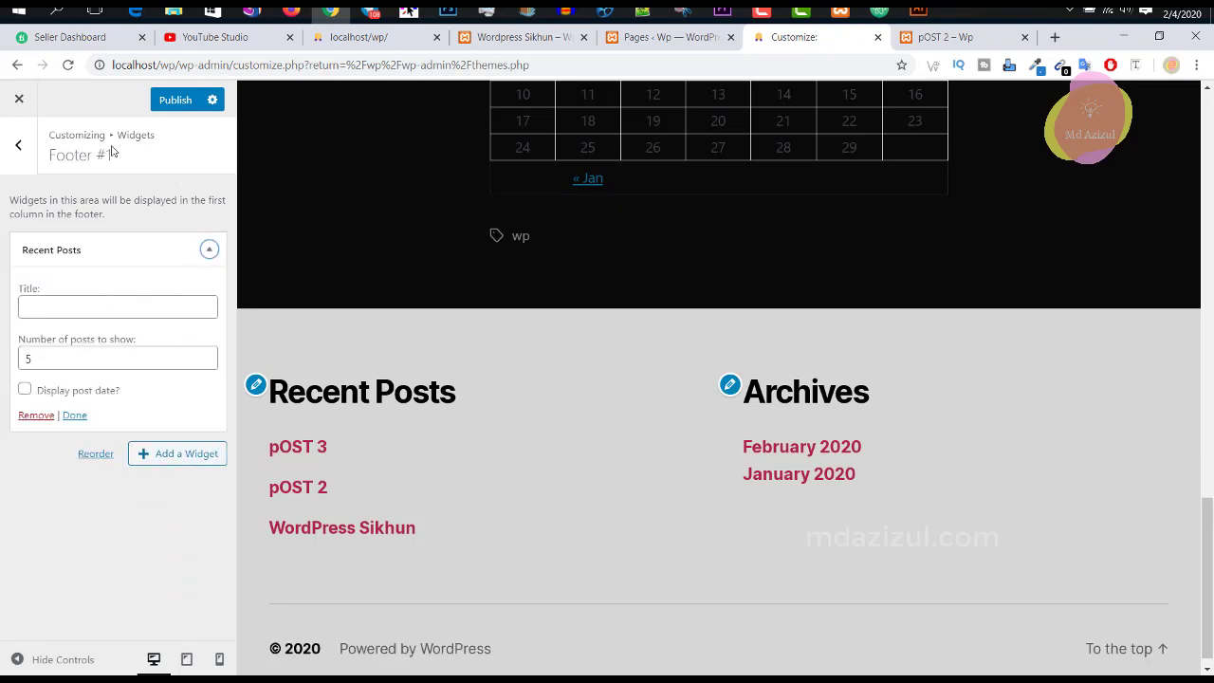
{"action": "left_click", "coordinate": [21, 143]}
{"action": "left_click", "coordinate": [19, 147]}
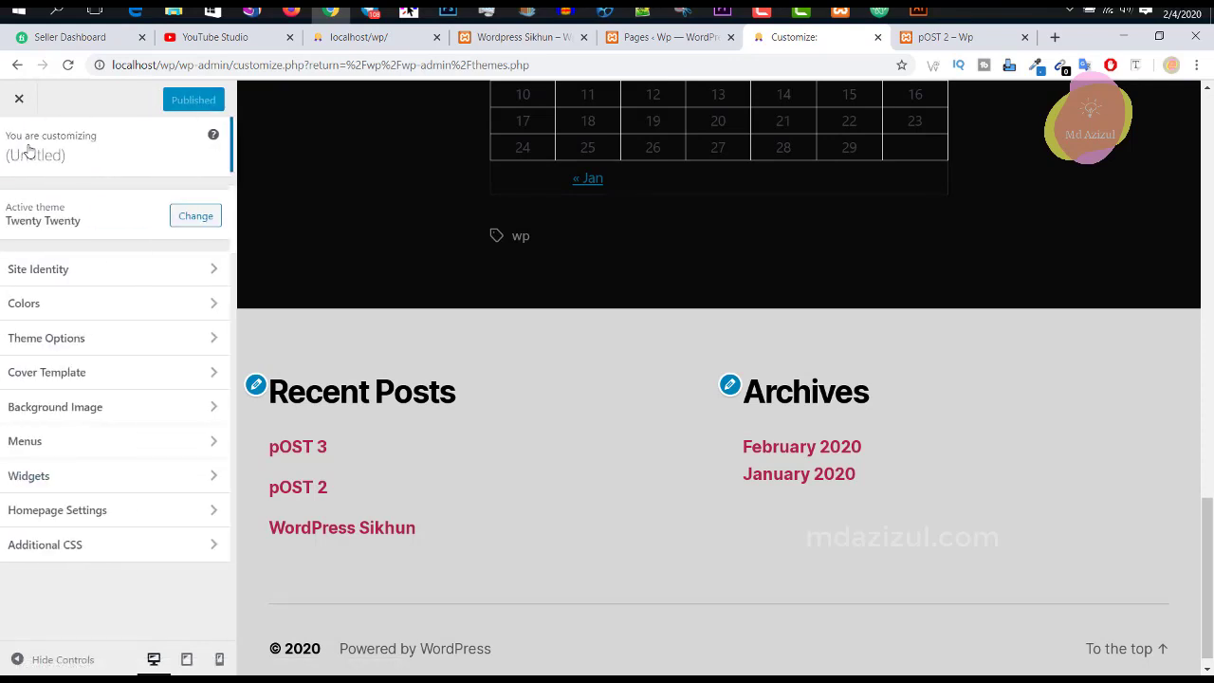
In Homepage Settings, make the homepage display the static page Home2 and publish the change.
{"action": "left_click", "coordinate": [105, 510]}
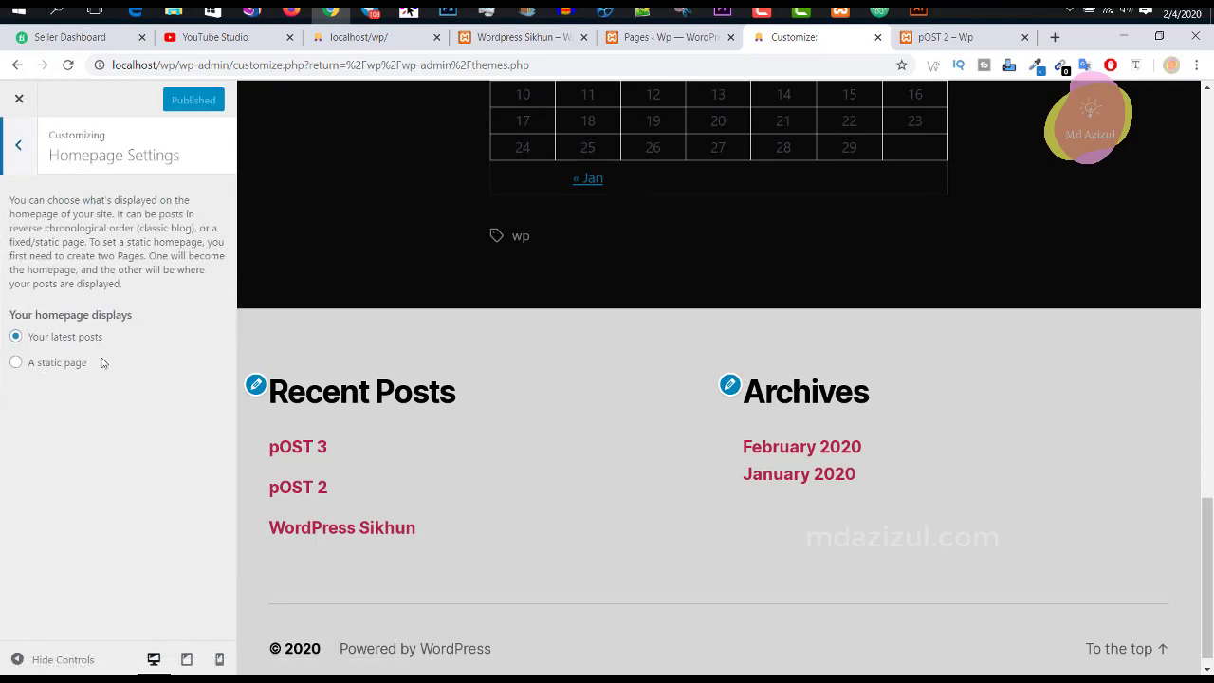
{"action": "scroll", "coordinate": [676, 261], "scroll_direction": "up", "scroll_amount": 15}
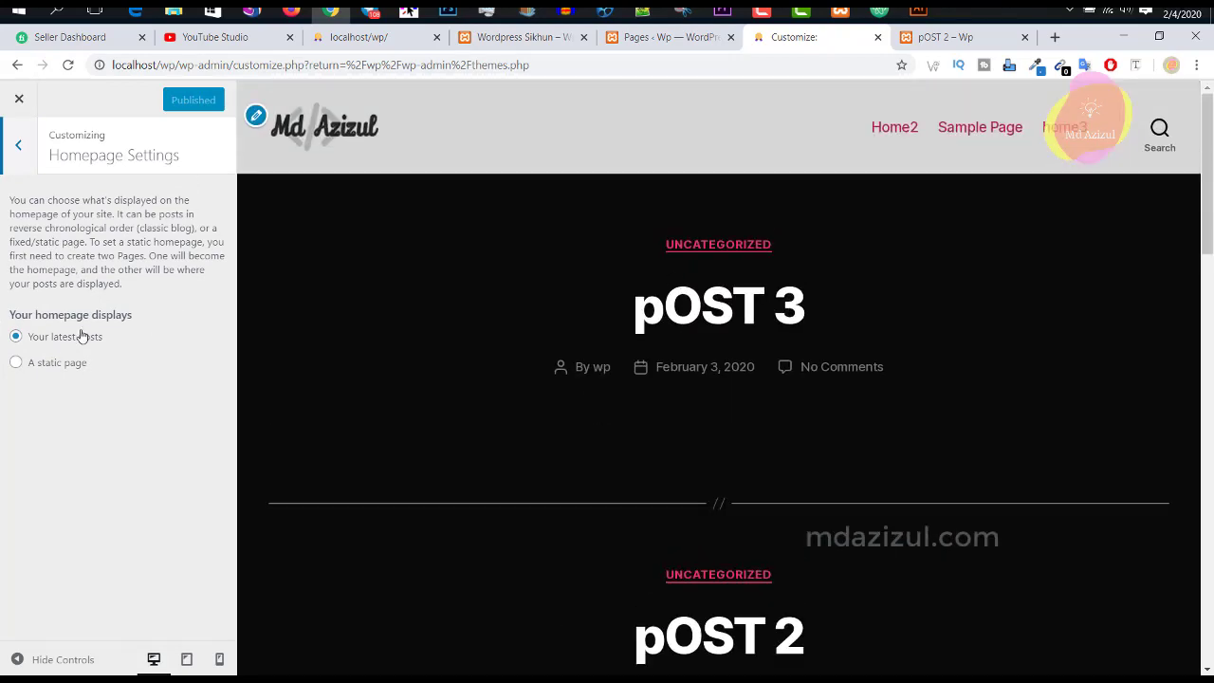
{"action": "left_click", "coordinate": [72, 368]}
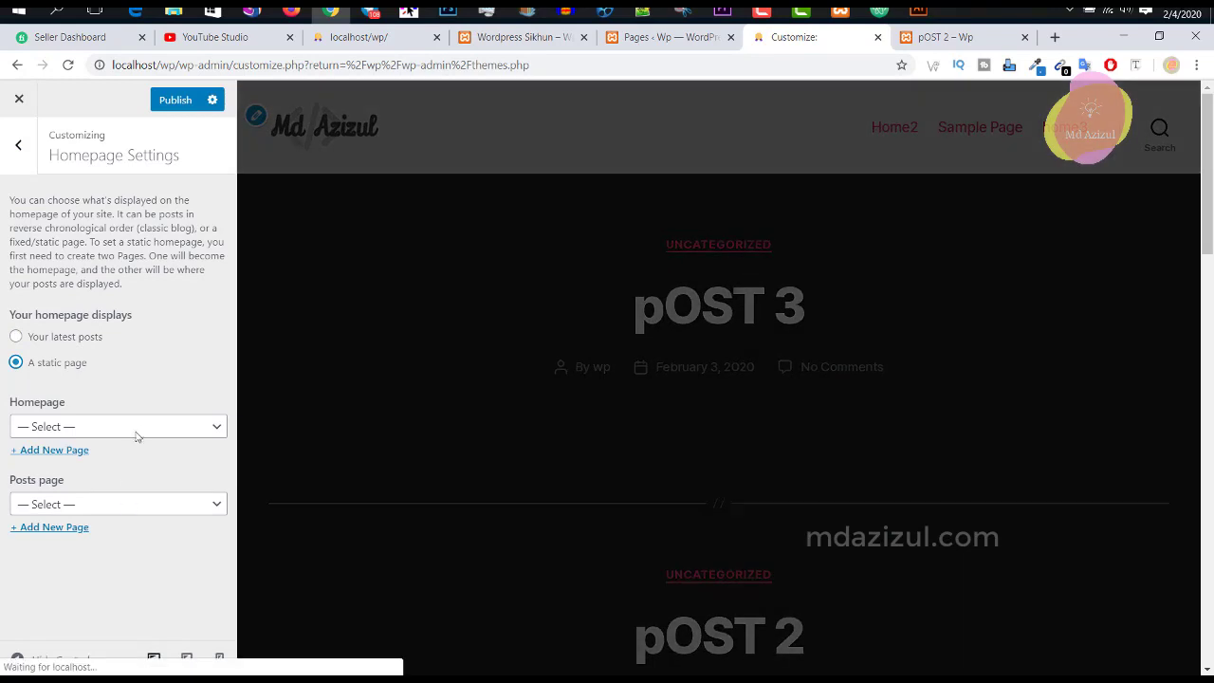
{"action": "left_click", "coordinate": [130, 433]}
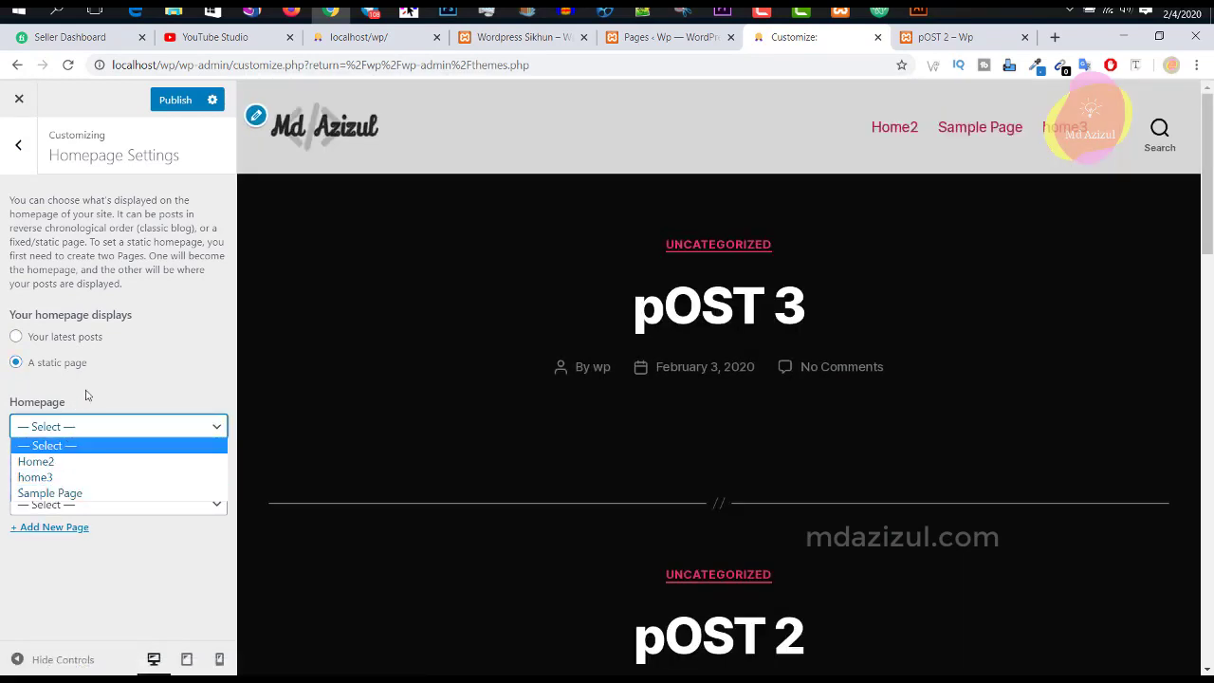
{"action": "left_click", "coordinate": [131, 386]}
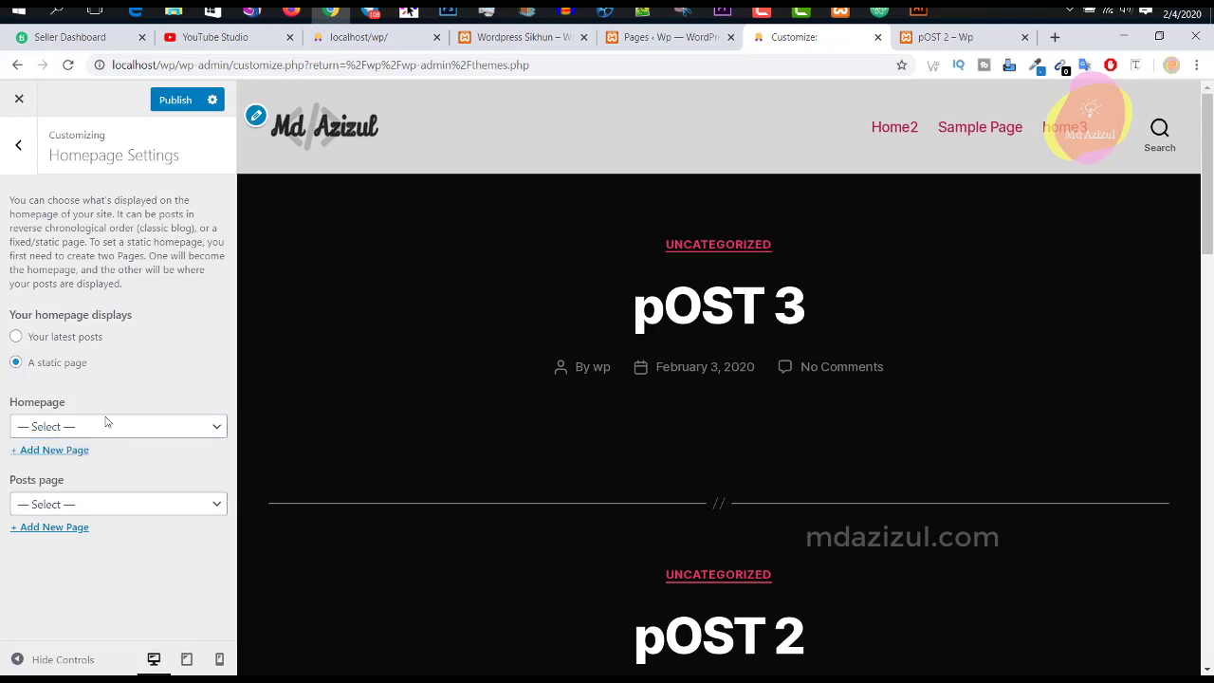
{"action": "left_click", "coordinate": [88, 425]}
{"action": "left_click", "coordinate": [36, 461]}
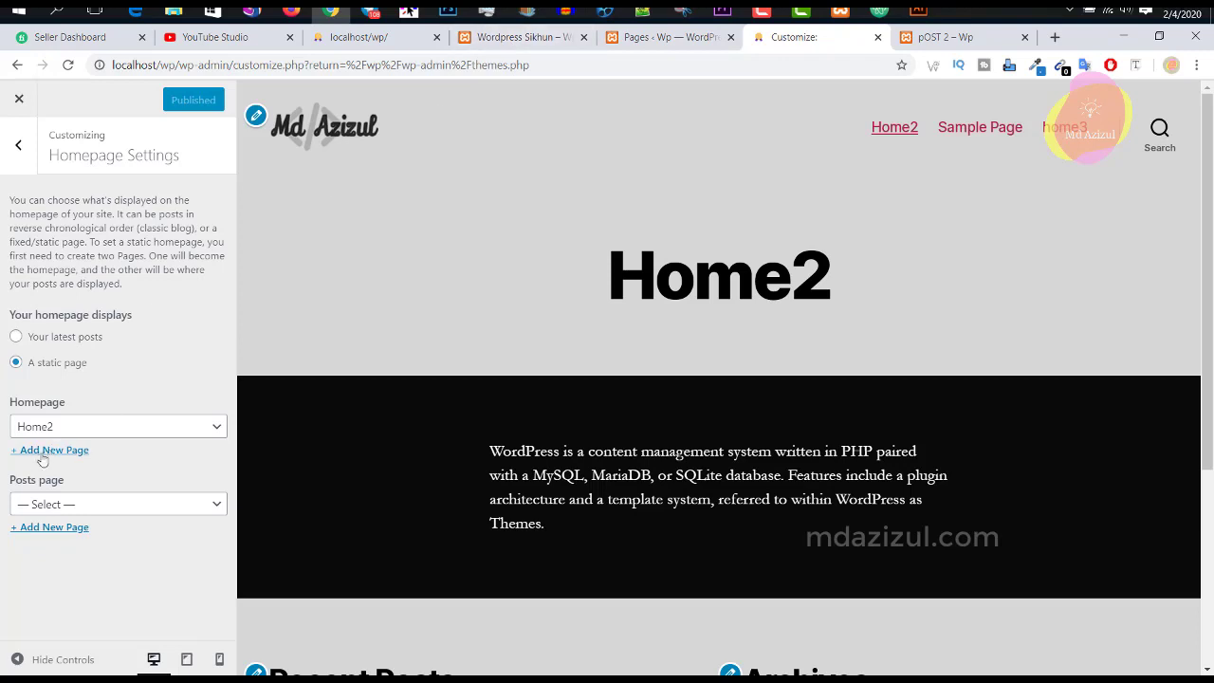
Switch the homepage display back to Your latest posts and publish the change.
{"action": "left_click", "coordinate": [117, 427]}
{"action": "left_click", "coordinate": [70, 337]}
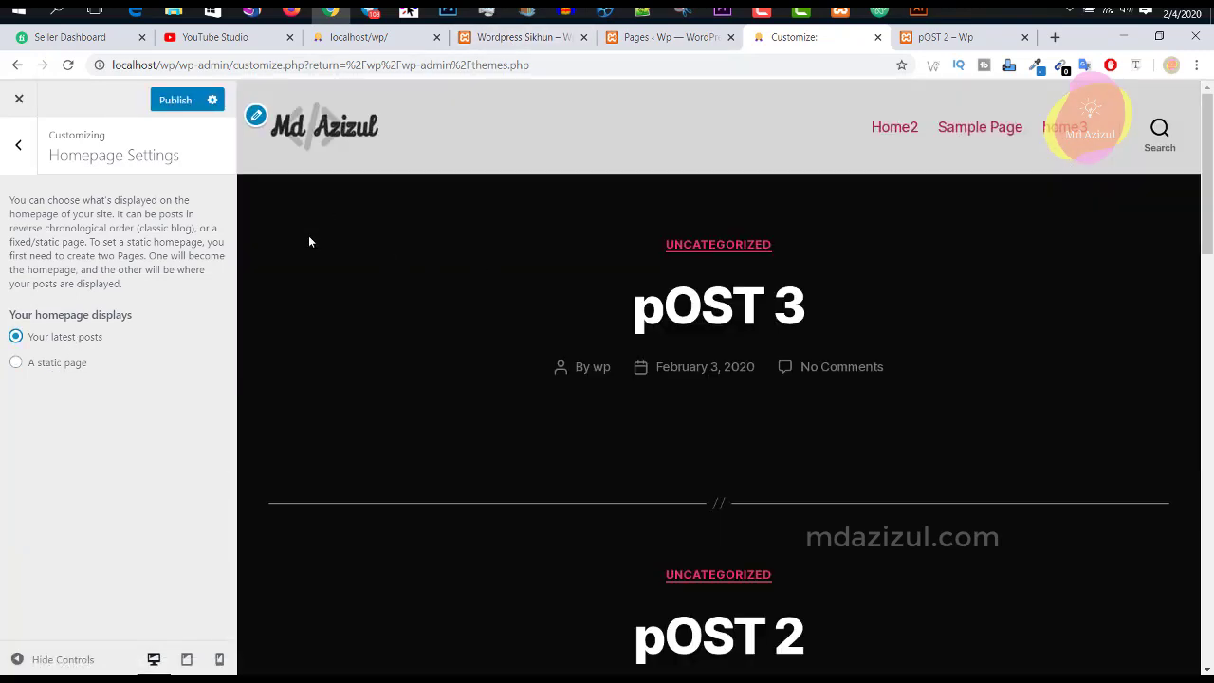
{"action": "left_click", "coordinate": [167, 102]}
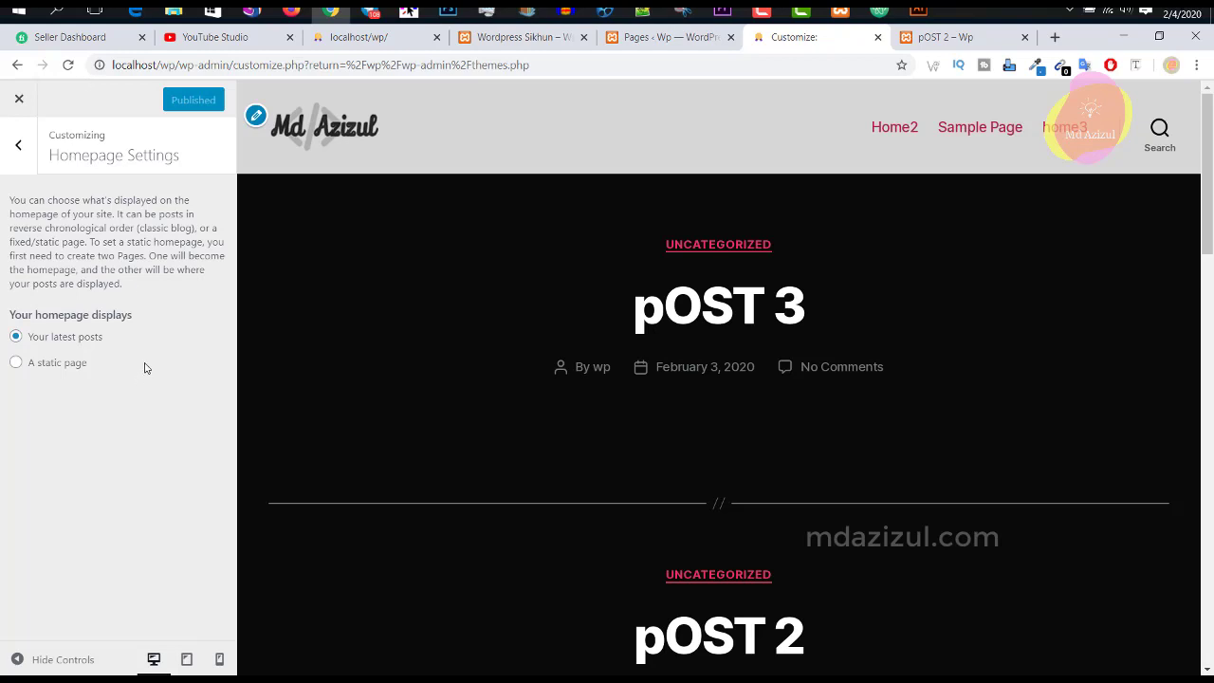
Set the homepage to the static page Home2 again, look through the Posts page choices, and publish.
{"action": "left_click", "coordinate": [57, 364]}
{"action": "left_click", "coordinate": [82, 427]}
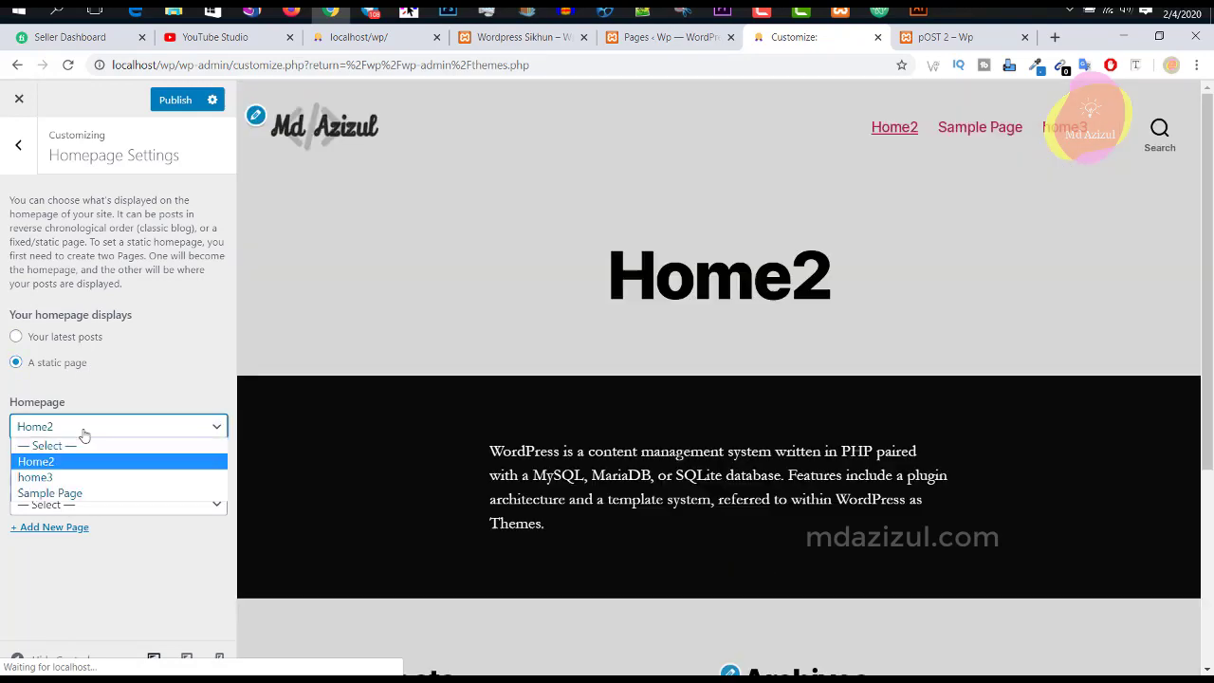
{"action": "left_click", "coordinate": [73, 426]}
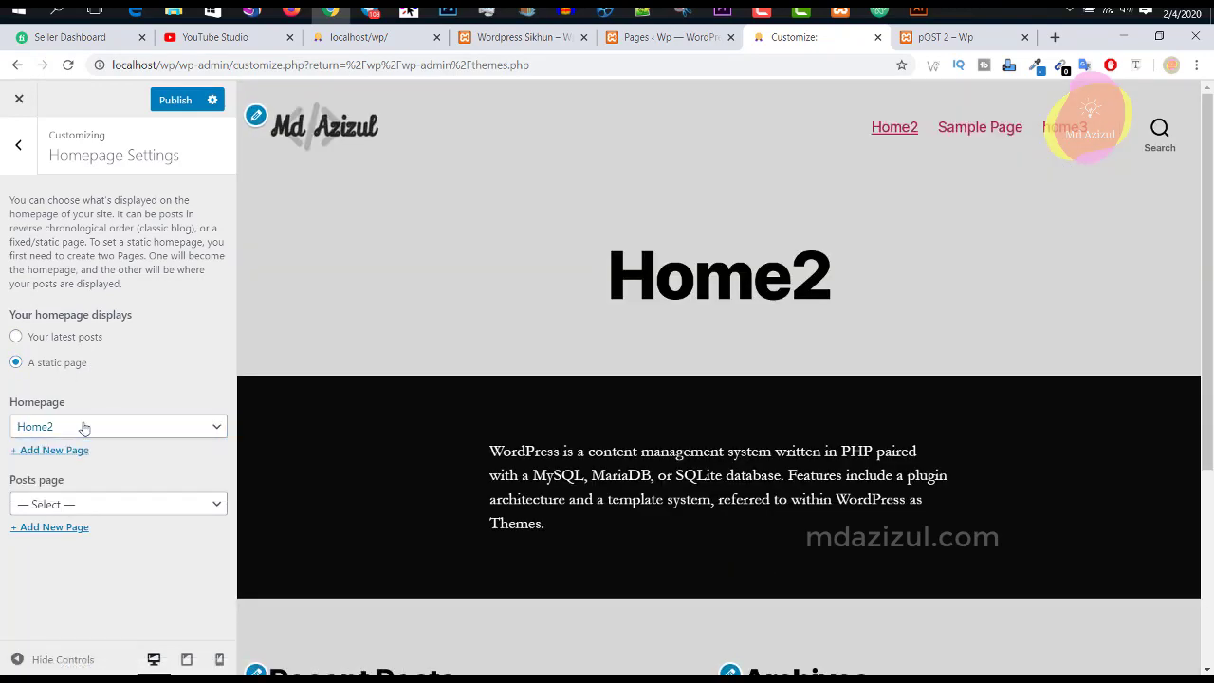
{"action": "left_click", "coordinate": [81, 426]}
{"action": "left_click", "coordinate": [70, 471]}
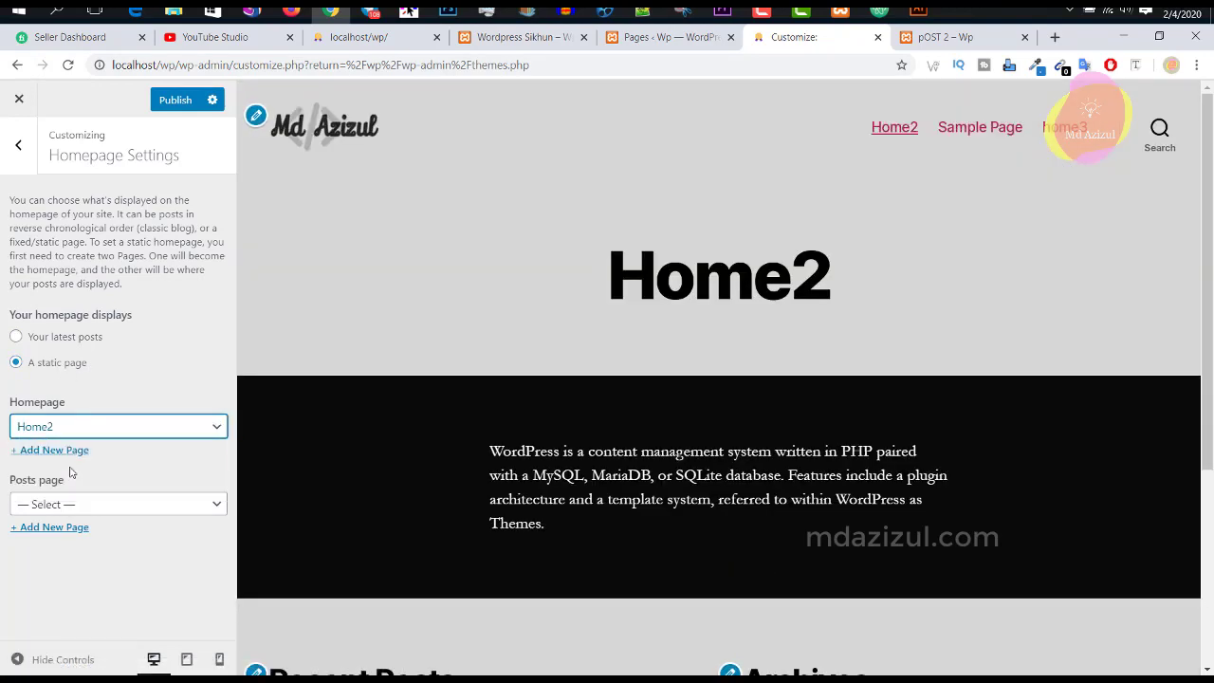
{"action": "left_click", "coordinate": [136, 503]}
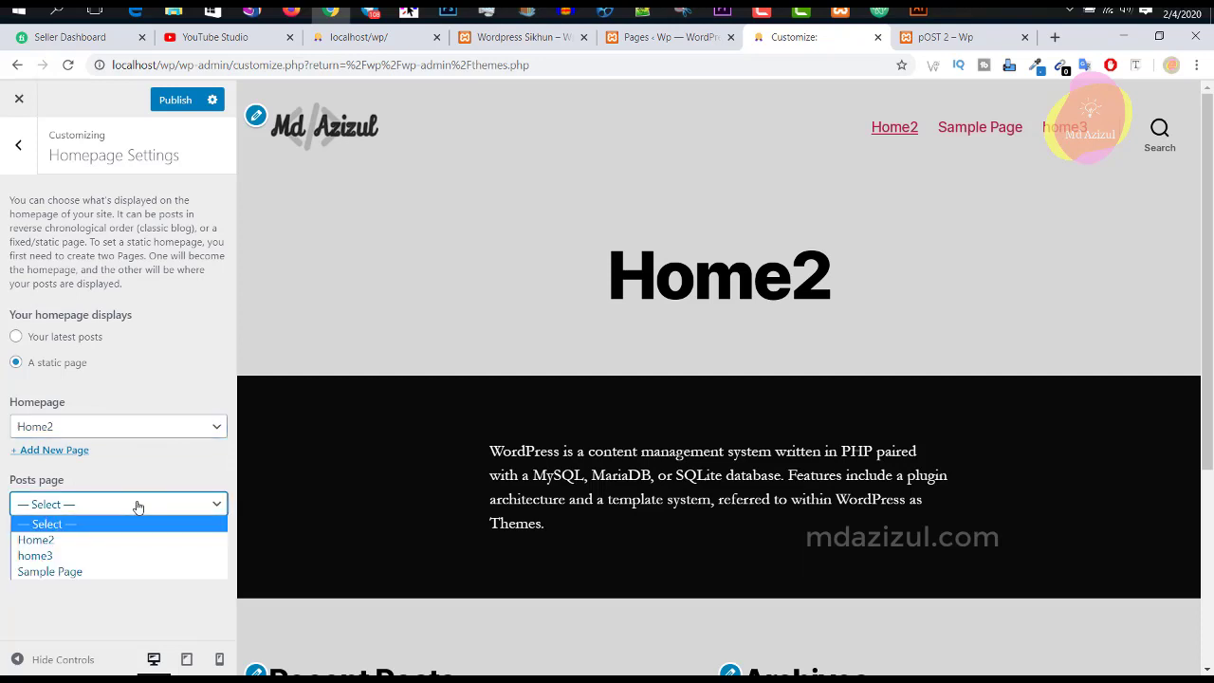
{"action": "left_click", "coordinate": [137, 506]}
{"action": "left_click", "coordinate": [137, 507]}
{"action": "left_click", "coordinate": [137, 507]}
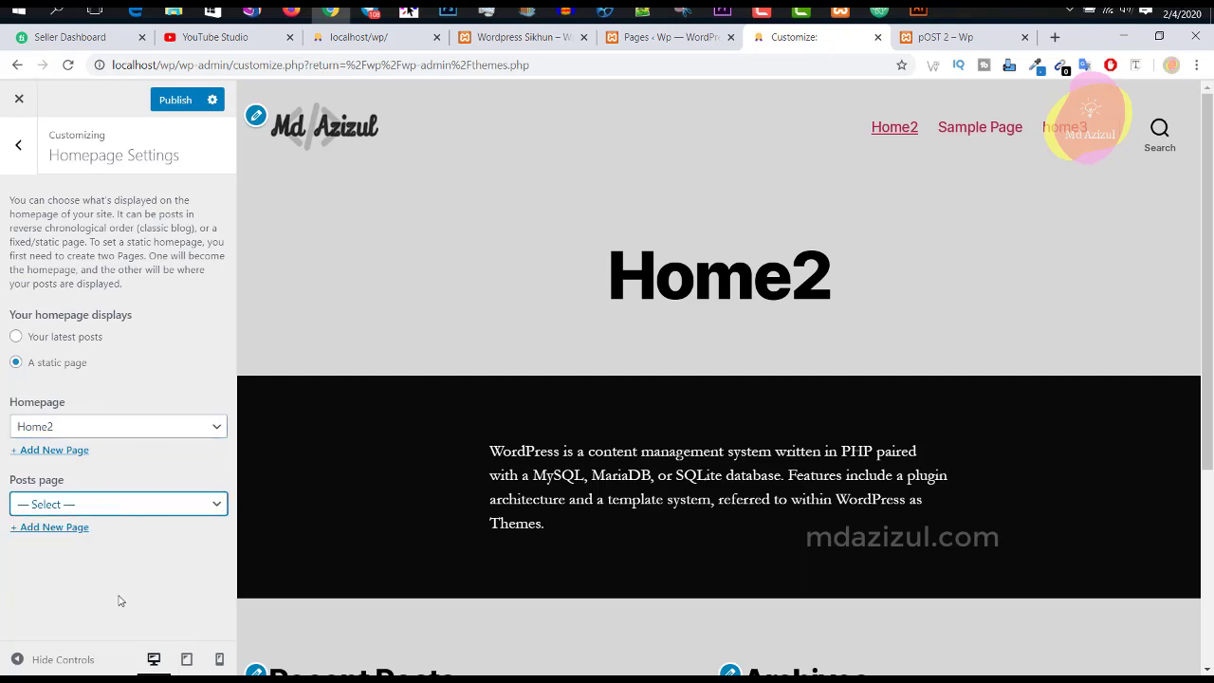
{"action": "left_click", "coordinate": [158, 104]}
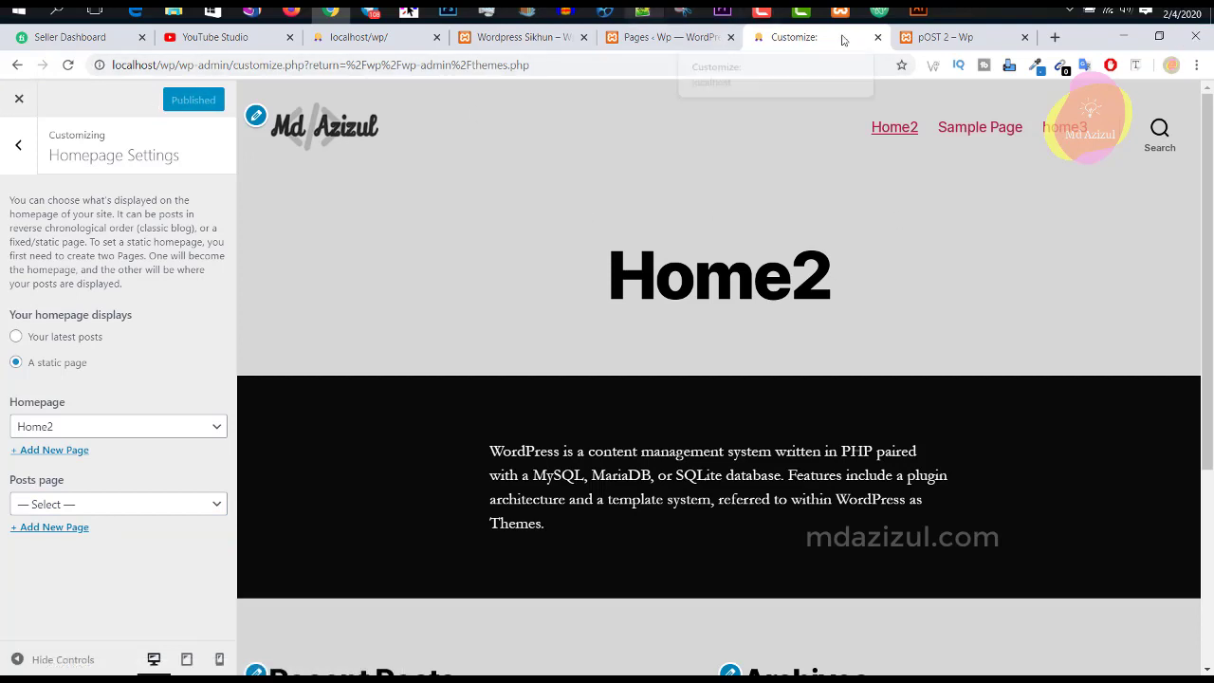
Reload the live site and check its homepage from the footer up to the header.
{"action": "left_click", "coordinate": [399, 45]}
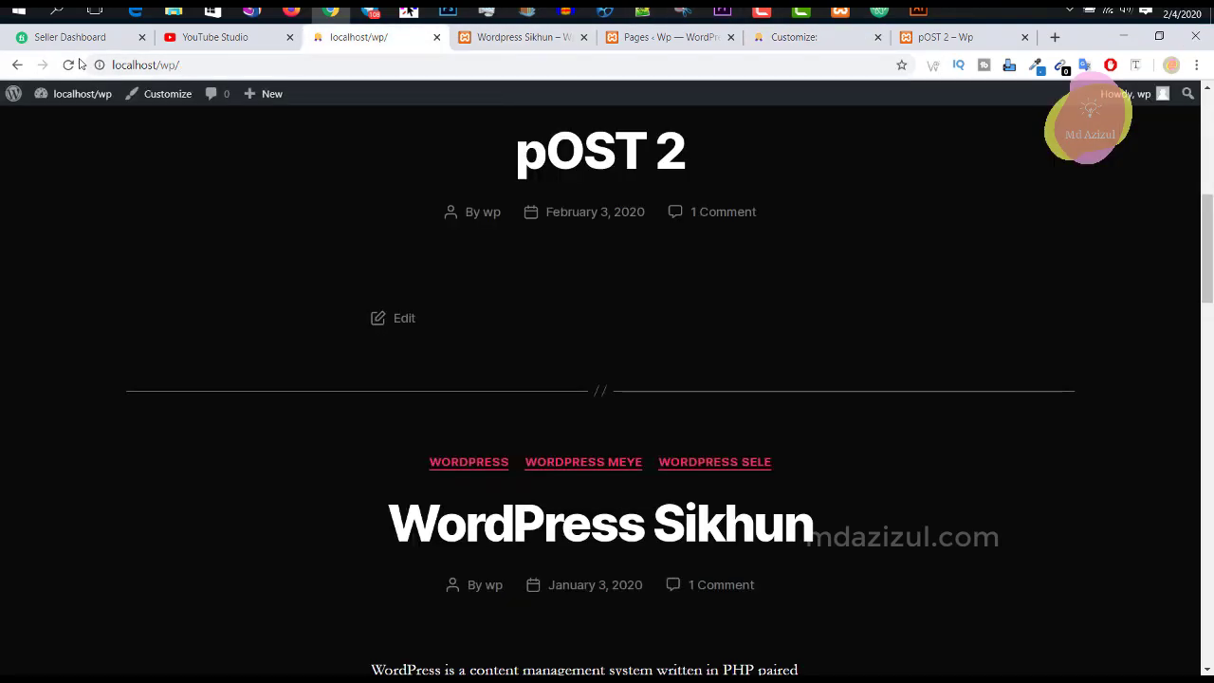
{"action": "left_click", "coordinate": [69, 65]}
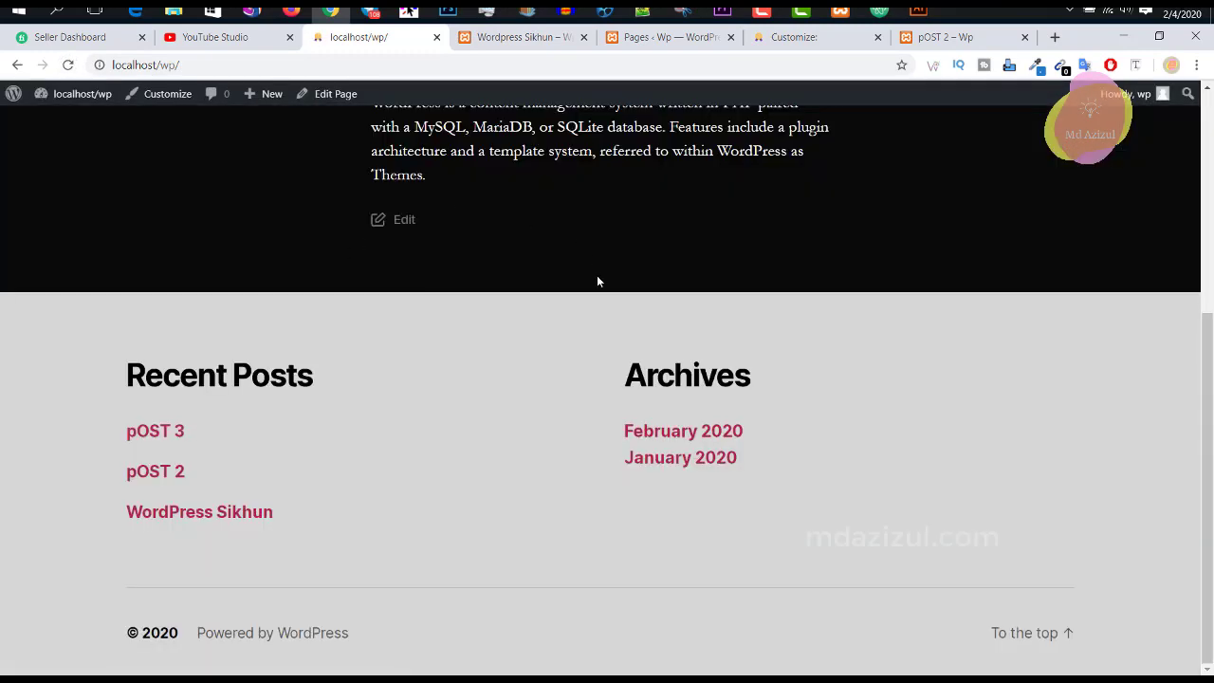
{"action": "scroll", "coordinate": [599, 275], "scroll_direction": "up", "scroll_amount": 4}
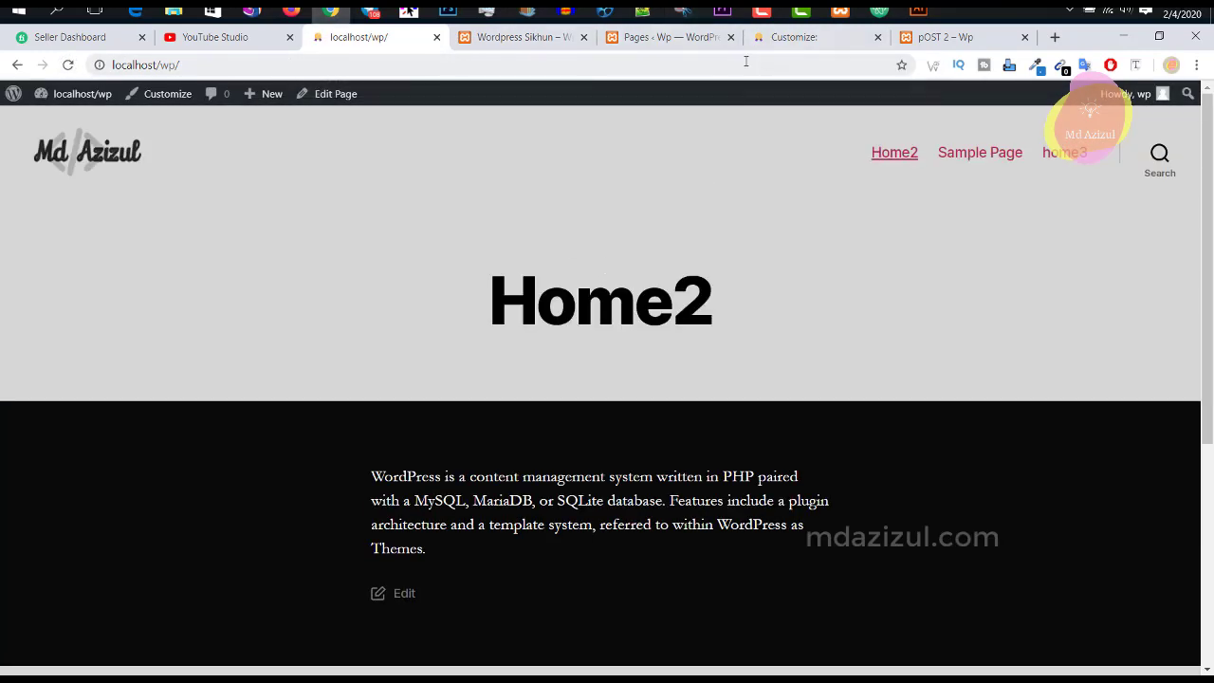
Set the homepage to display Your latest posts, publish the change, and check the reloaded live site.
{"action": "left_click", "coordinate": [787, 37]}
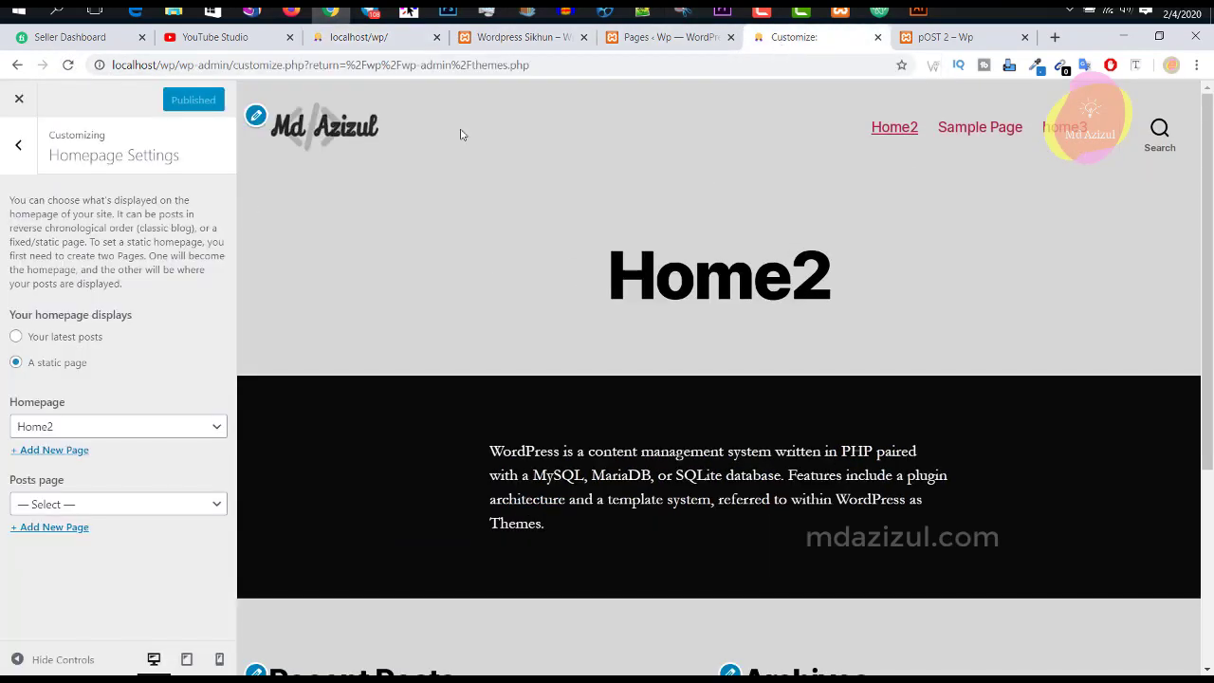
{"action": "left_click", "coordinate": [57, 340]}
{"action": "left_click", "coordinate": [185, 100]}
{"action": "left_click", "coordinate": [355, 37]}
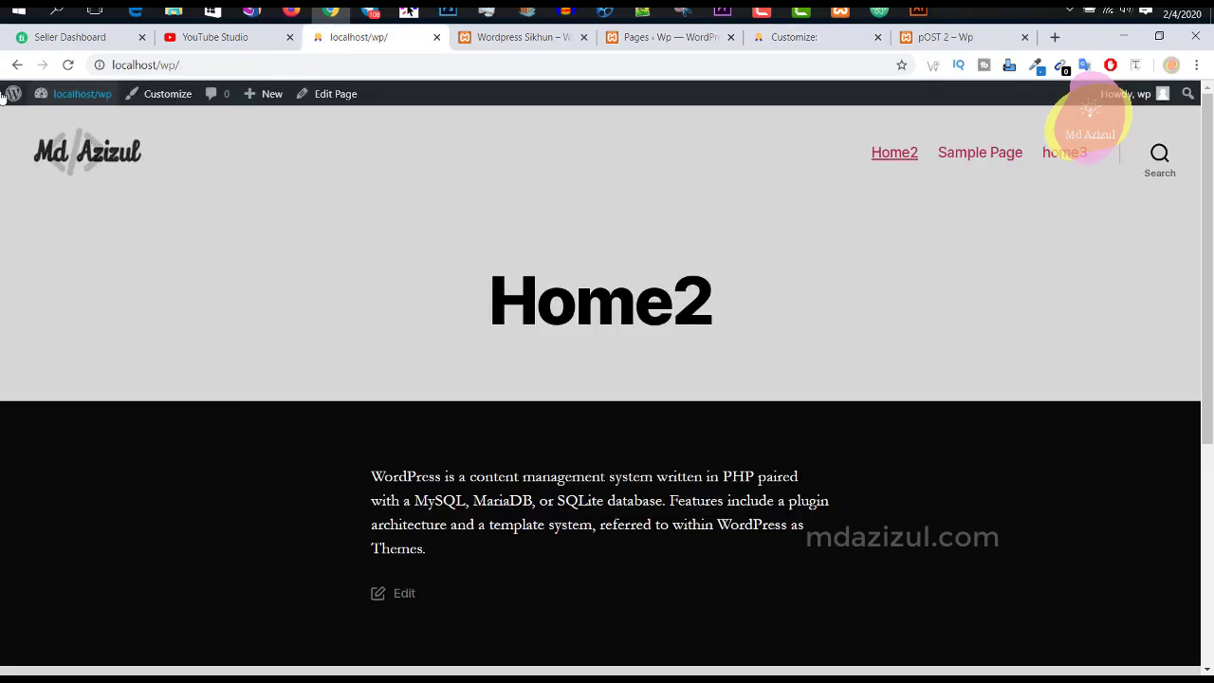
{"action": "left_click", "coordinate": [68, 64]}
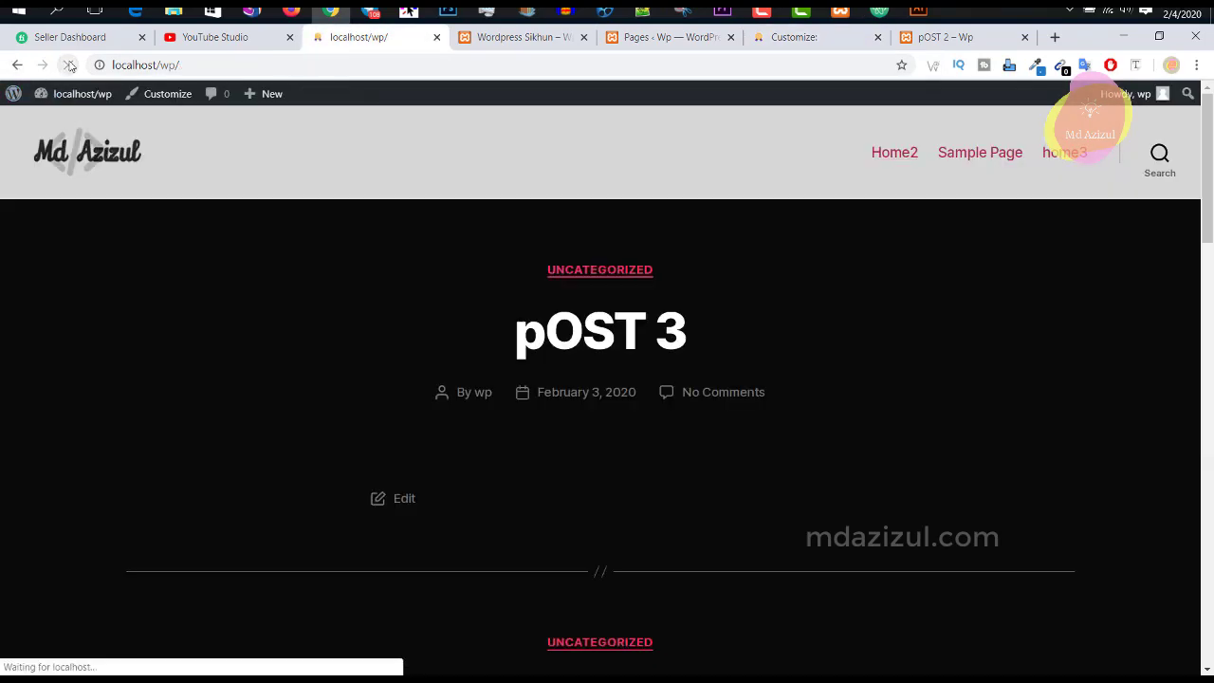
{"action": "scroll", "coordinate": [674, 394], "scroll_direction": "down", "scroll_amount": 4}
{"action": "scroll", "coordinate": [674, 393], "scroll_direction": "up", "scroll_amount": 4}
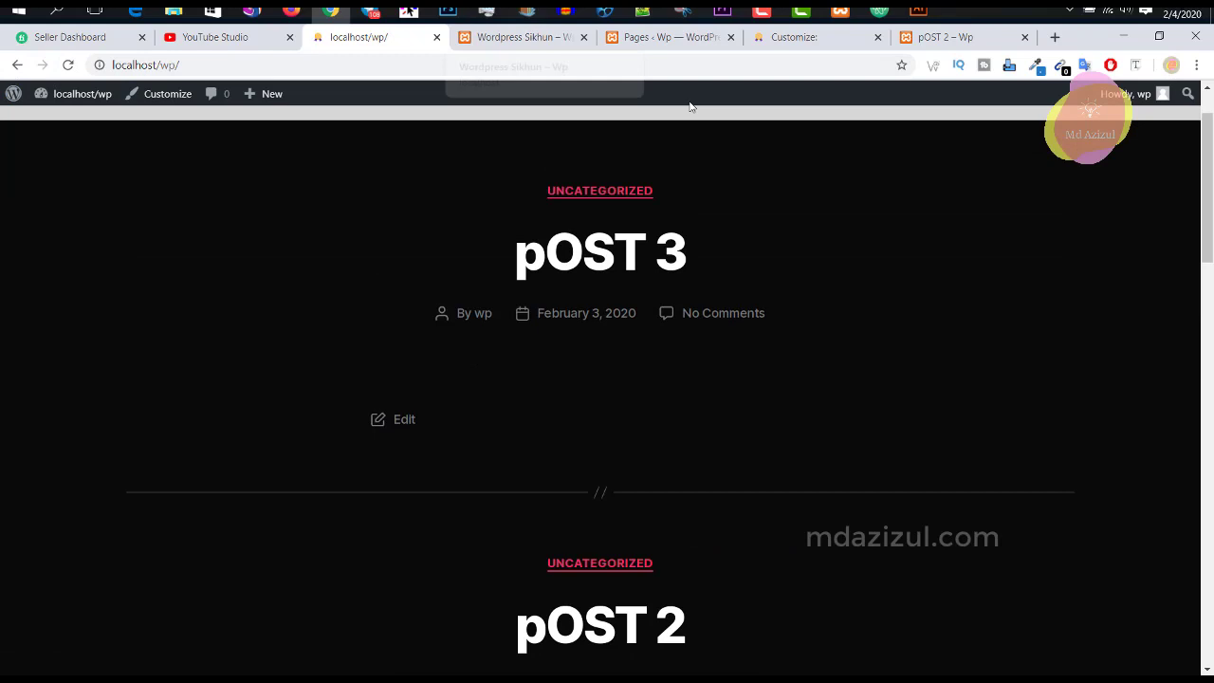
Return to the Customizer and open its Additional CSS section.
{"action": "left_click", "coordinate": [762, 42]}
{"action": "left_click", "coordinate": [19, 145]}
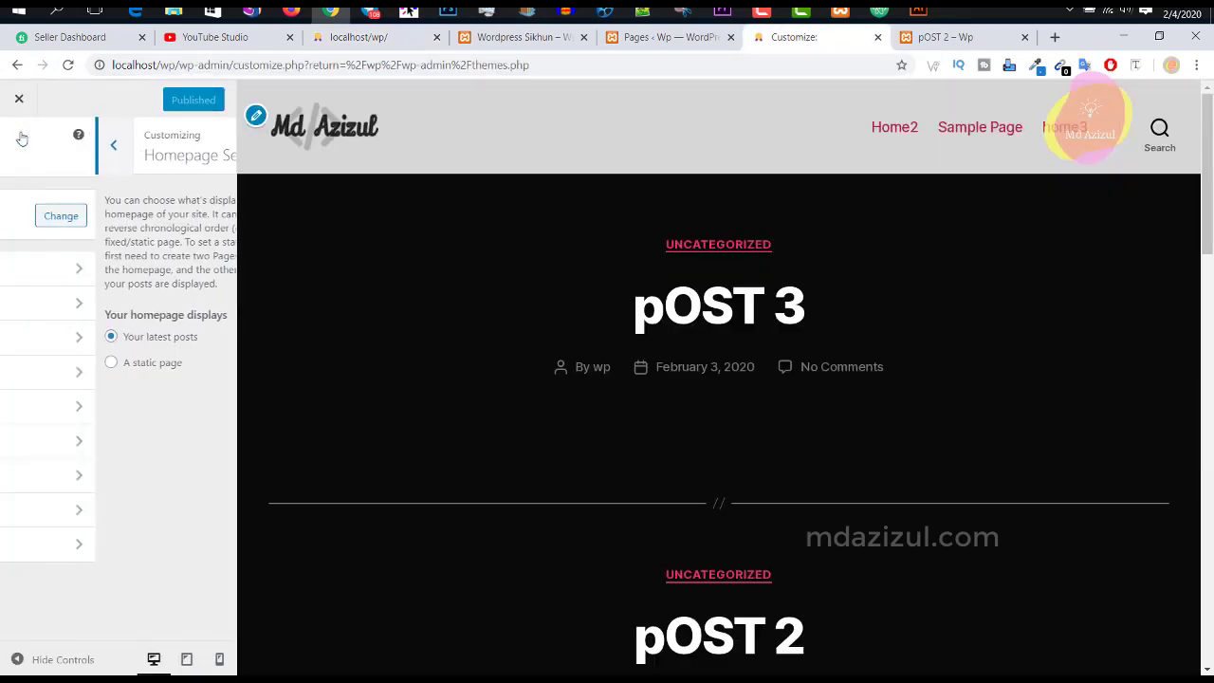
{"action": "left_click", "coordinate": [86, 555]}
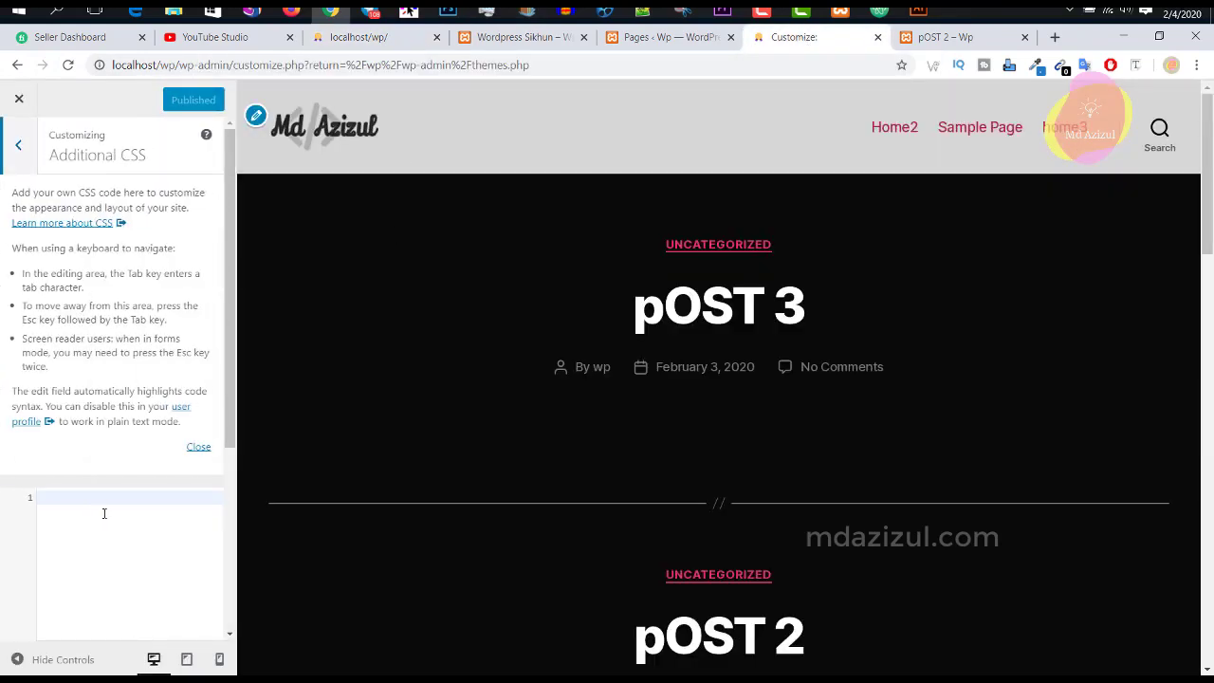
Look over the options available for the UNCATEGORIZED link above pOST 3 in the preview, dismissing them without choosing any.
{"action": "left_click", "coordinate": [75, 514]}
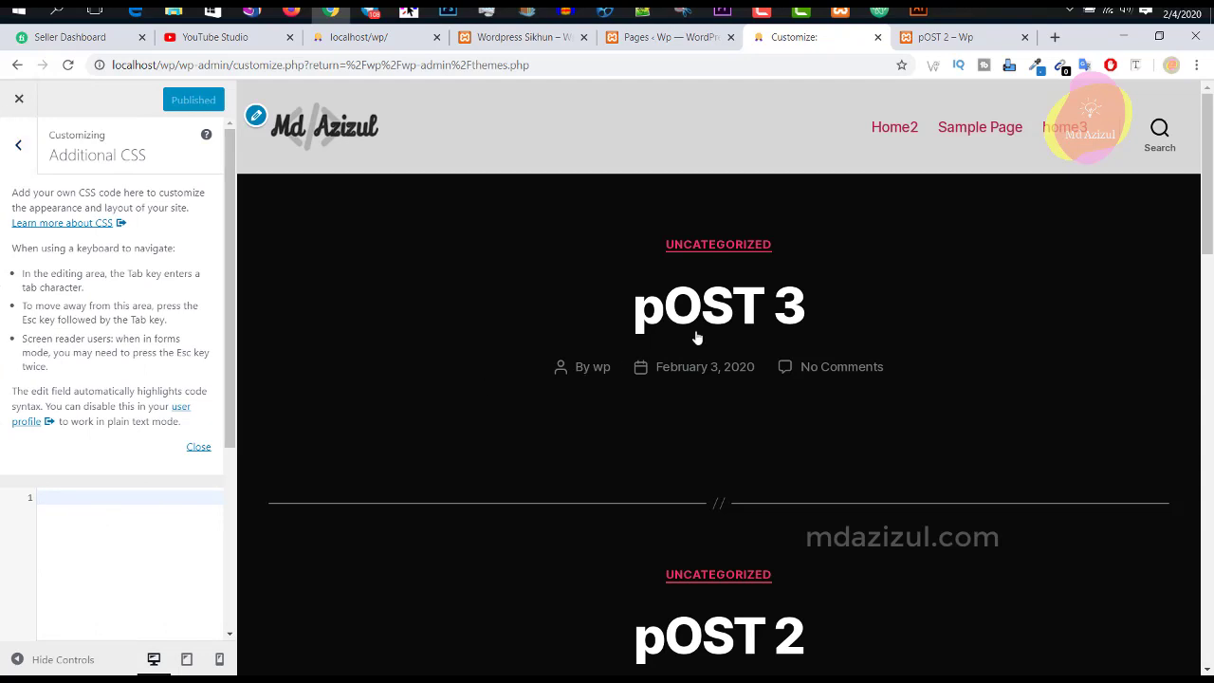
{"action": "right_click", "coordinate": [731, 248]}
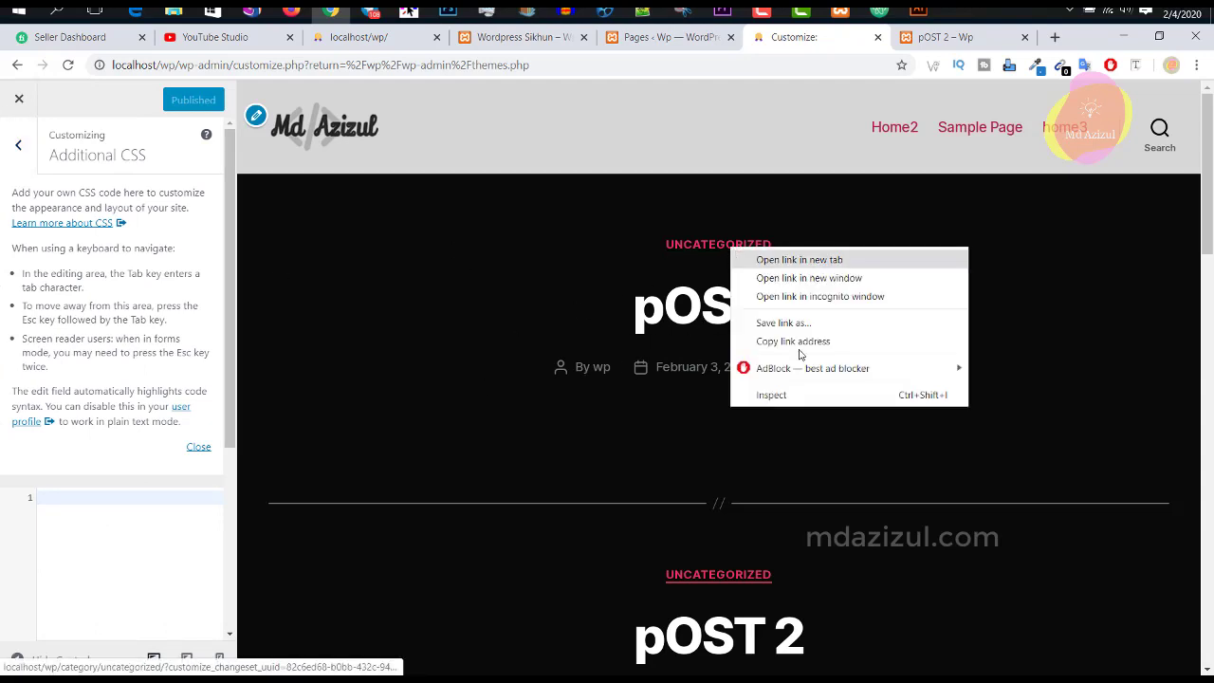
{"action": "left_click", "coordinate": [698, 257]}
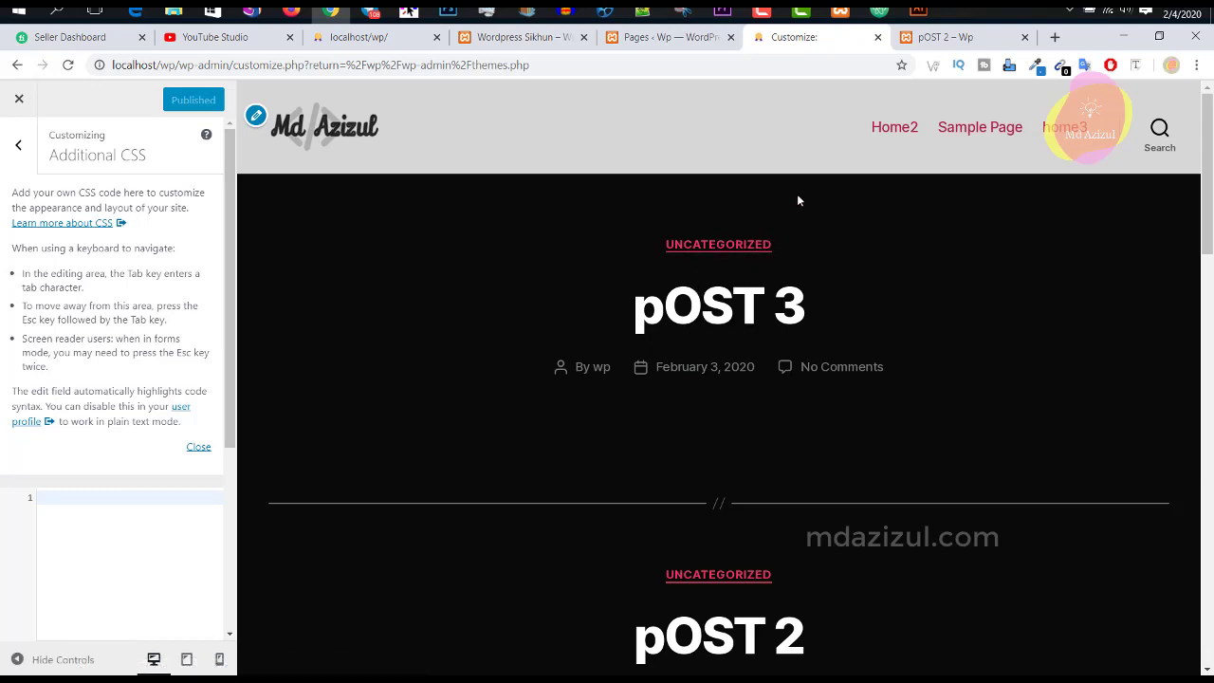
{"action": "right_click", "coordinate": [717, 248]}
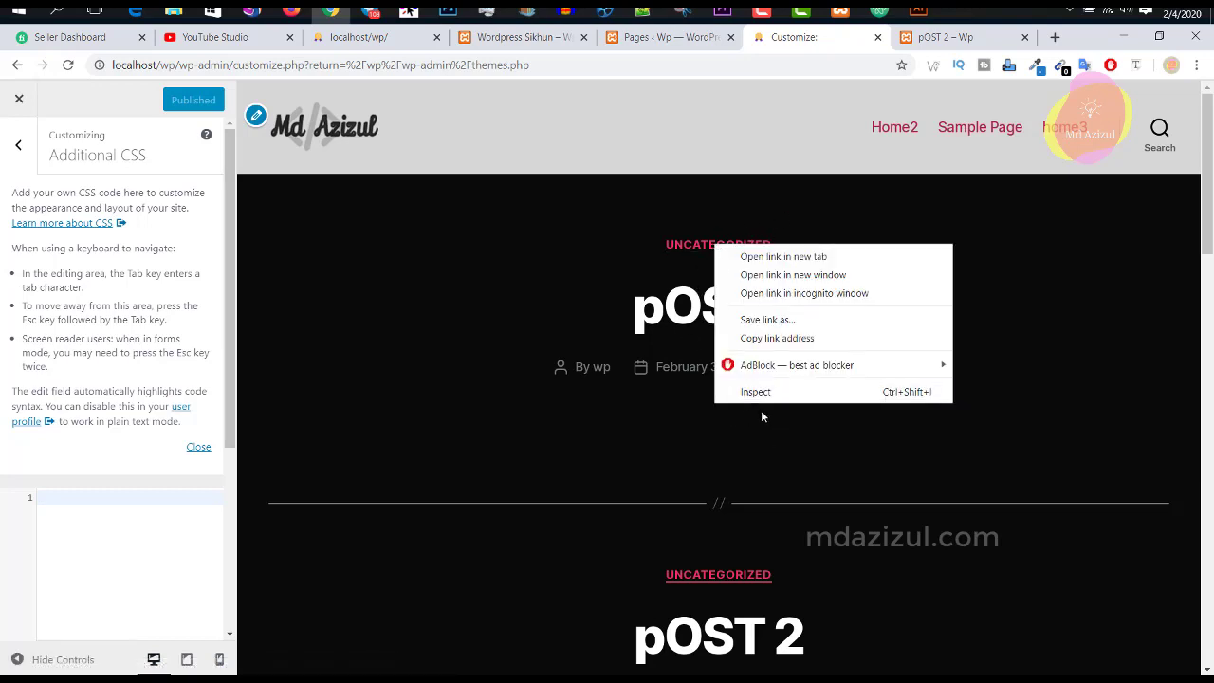
{"action": "left_click", "coordinate": [59, 489]}
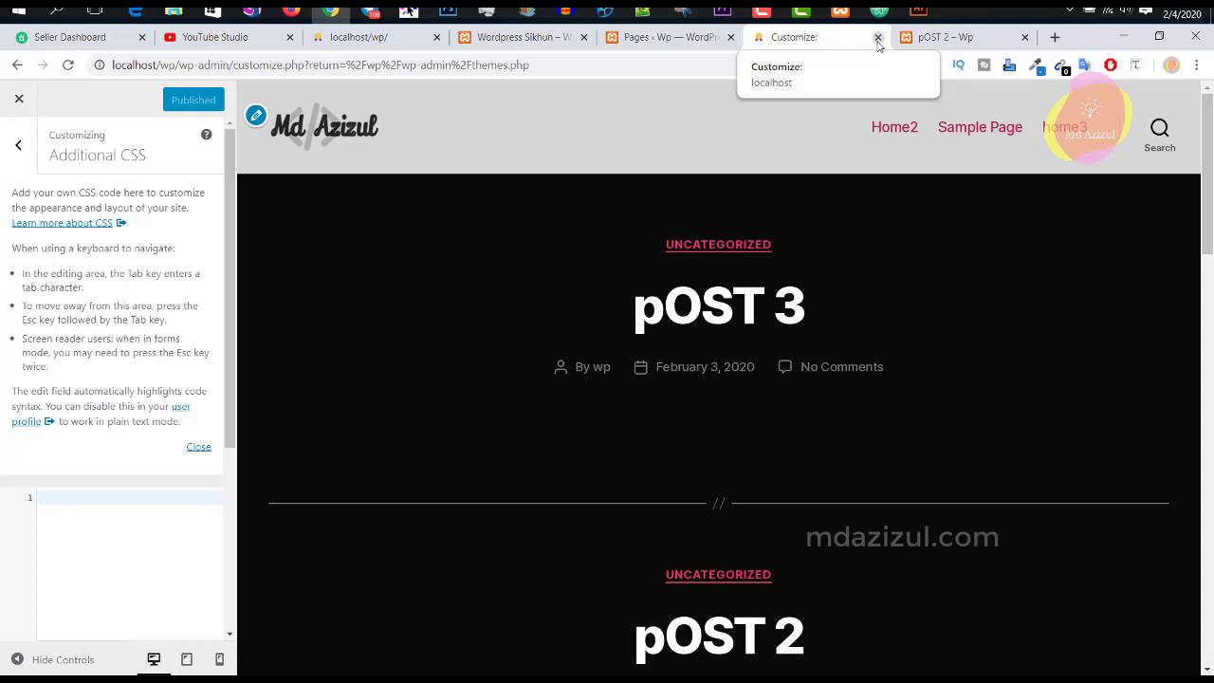
View the channel's uploaded videos in YouTube Studio, the comments on the WordPress Sikhun post, and the WordPress Pages list.
{"action": "left_click", "coordinate": [220, 37]}
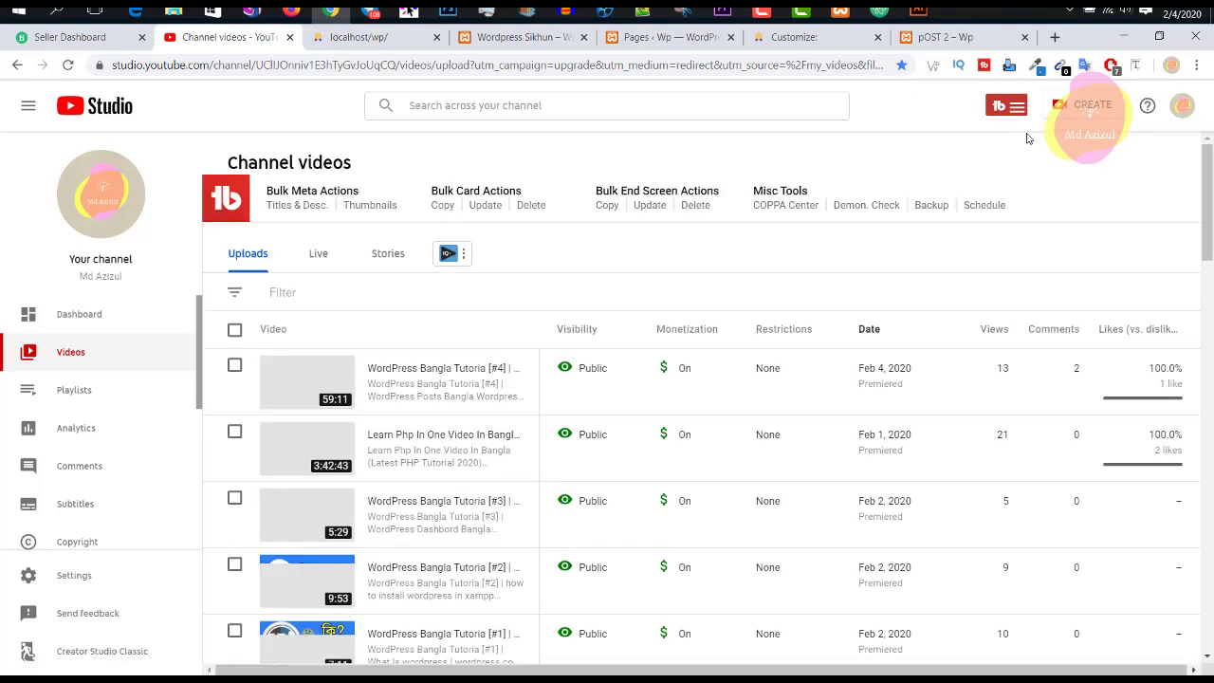
{"action": "left_click", "coordinate": [1123, 36]}
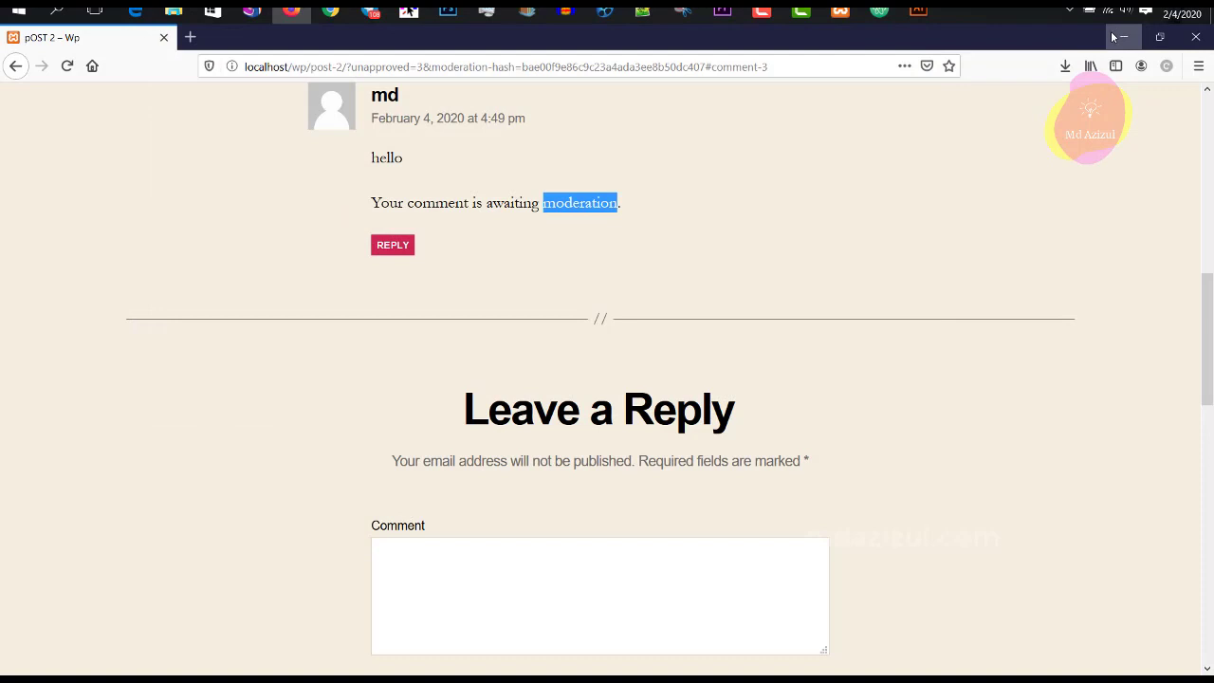
{"action": "left_click", "coordinate": [375, 12]}
{"action": "left_click", "coordinate": [525, 40]}
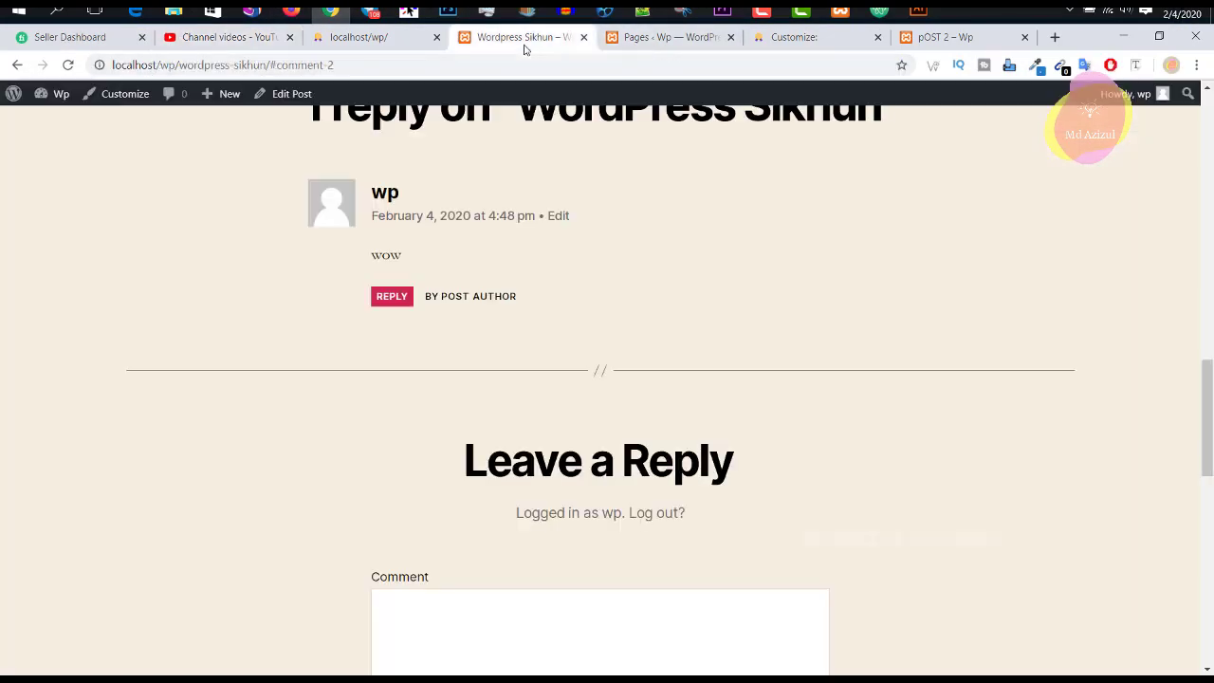
{"action": "left_click", "coordinate": [654, 38]}
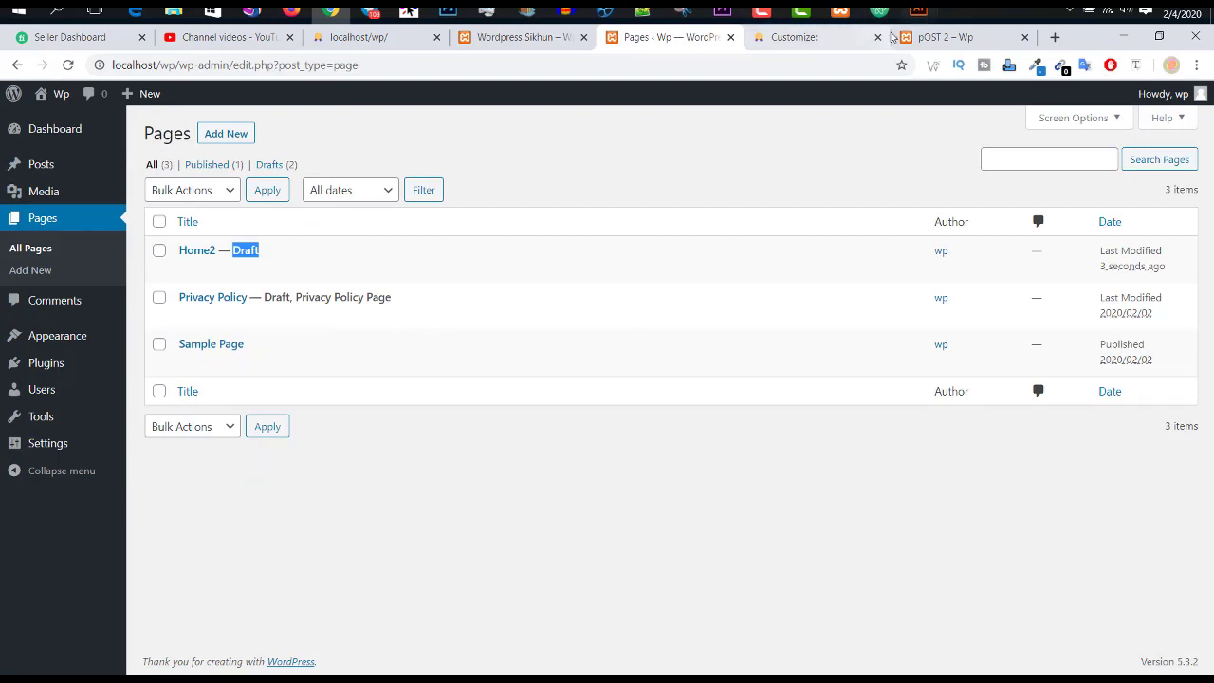
{"action": "left_click", "coordinate": [917, 11]}
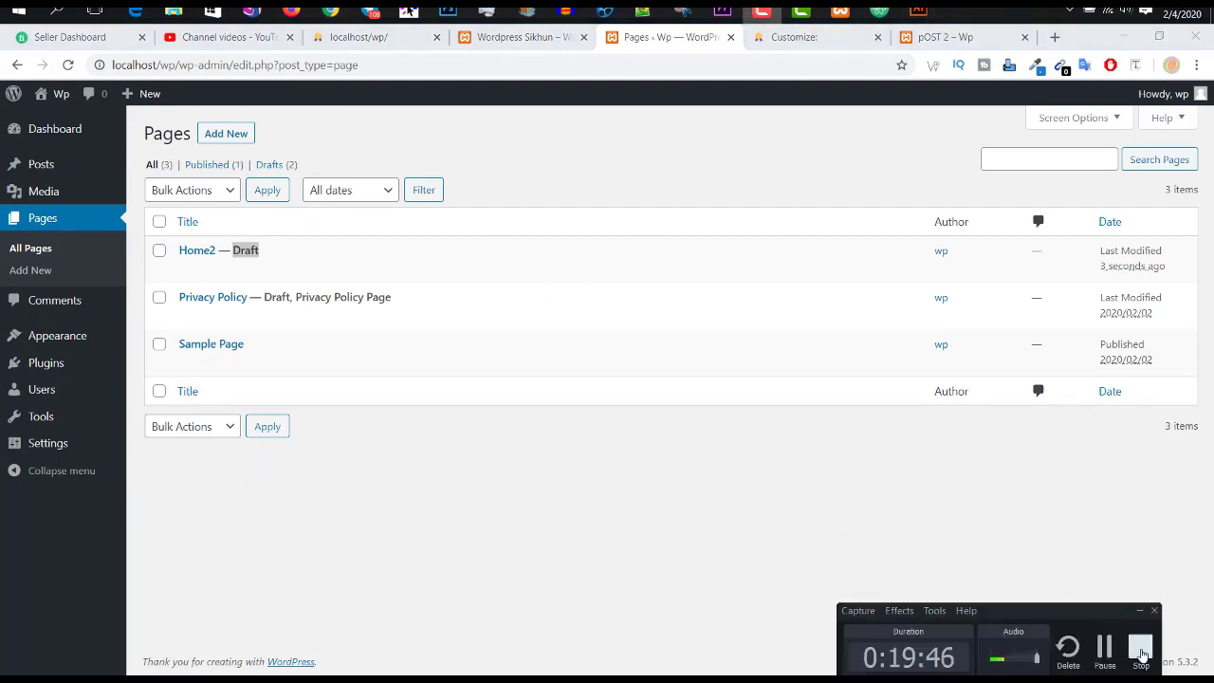